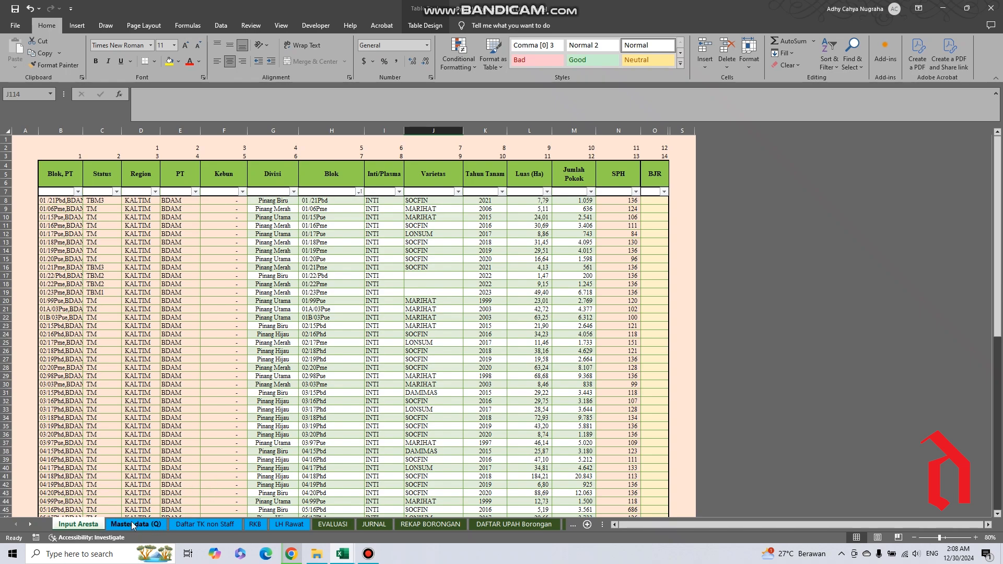
# Look through the sheets Master data (Q), Daftar TK non Staff, RKB, LH Rawat, EVALUASI and JURNAL.
pyautogui.click(152, 525)
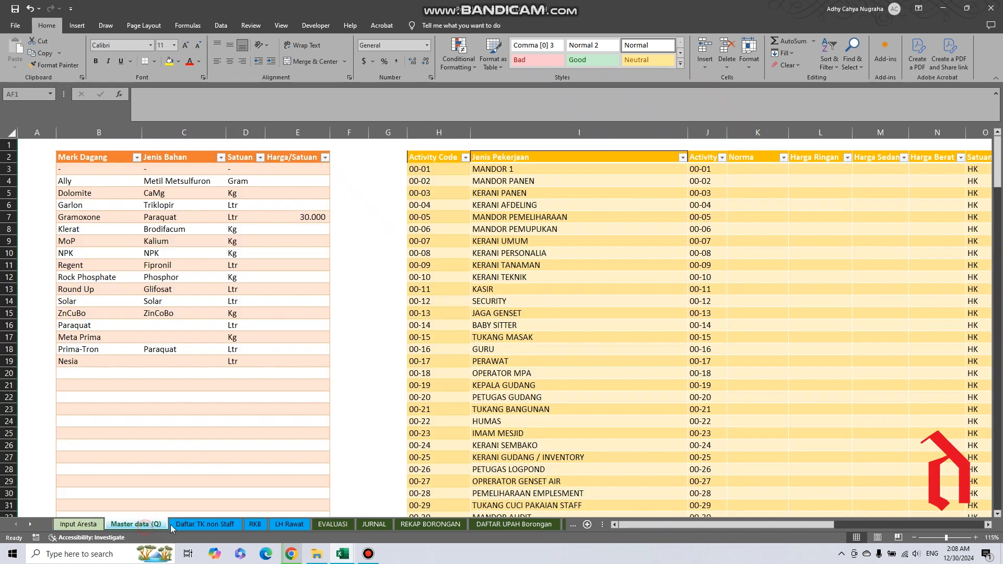
pyautogui.click(201, 525)
pyautogui.click(255, 524)
pyautogui.click(289, 524)
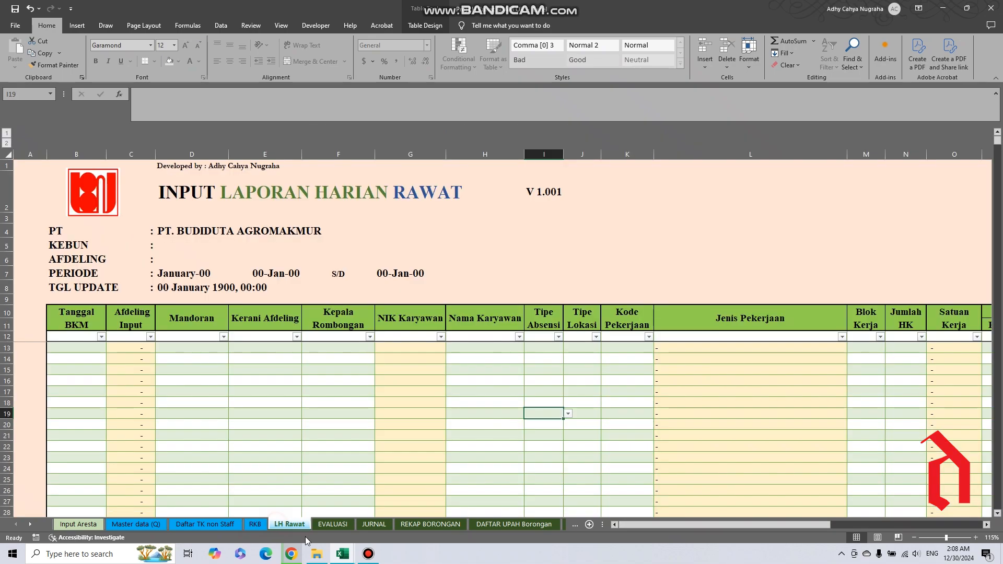
pyautogui.click(333, 524)
pyautogui.click(375, 525)
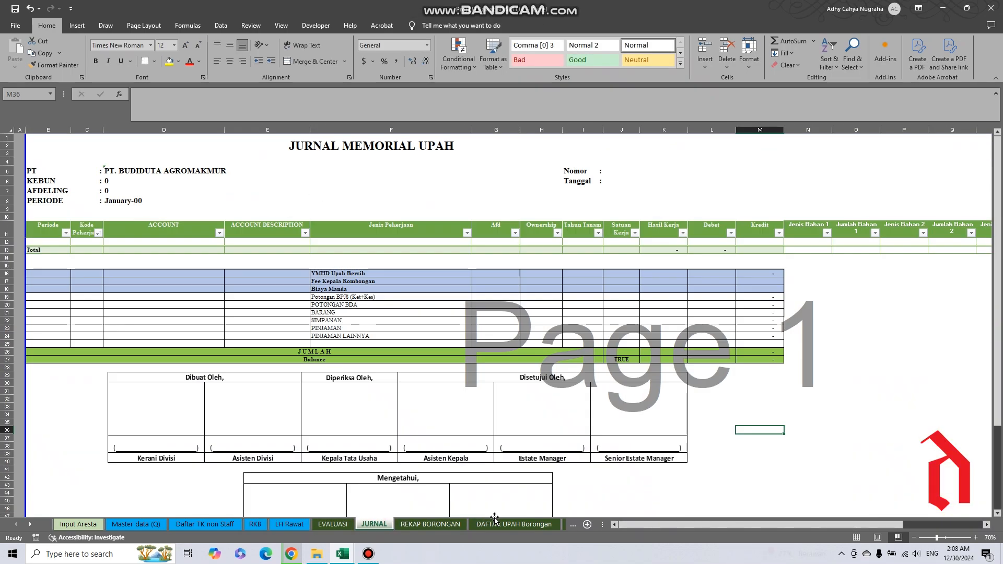
# Find the yellow calculation sheets and view LH_Rawat_Calc, Capaian RKB, Cek Realisasi and Upah per Tanggal.
pyautogui.click(29, 525)
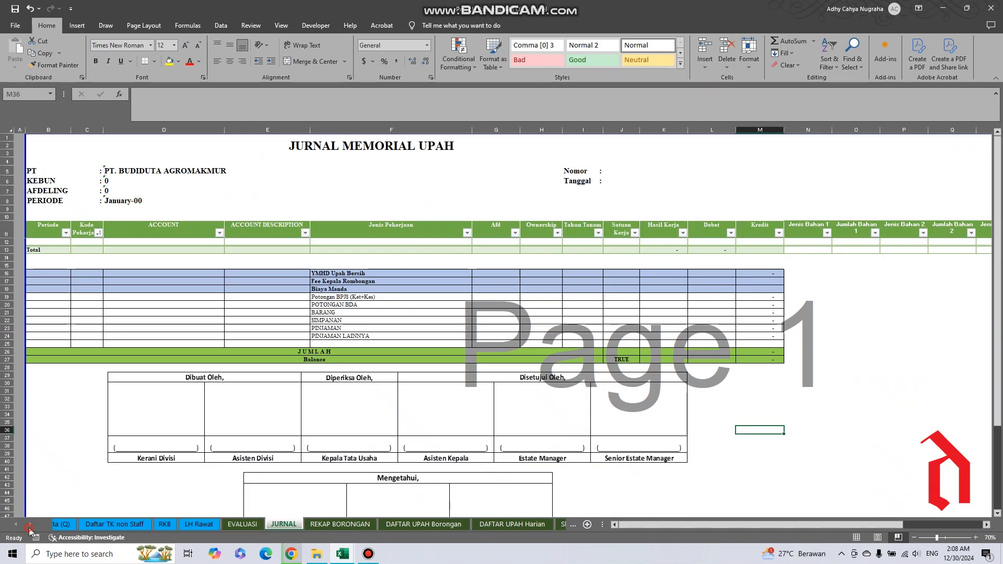
pyautogui.click(30, 524)
pyautogui.click(16, 527)
pyautogui.click(16, 527)
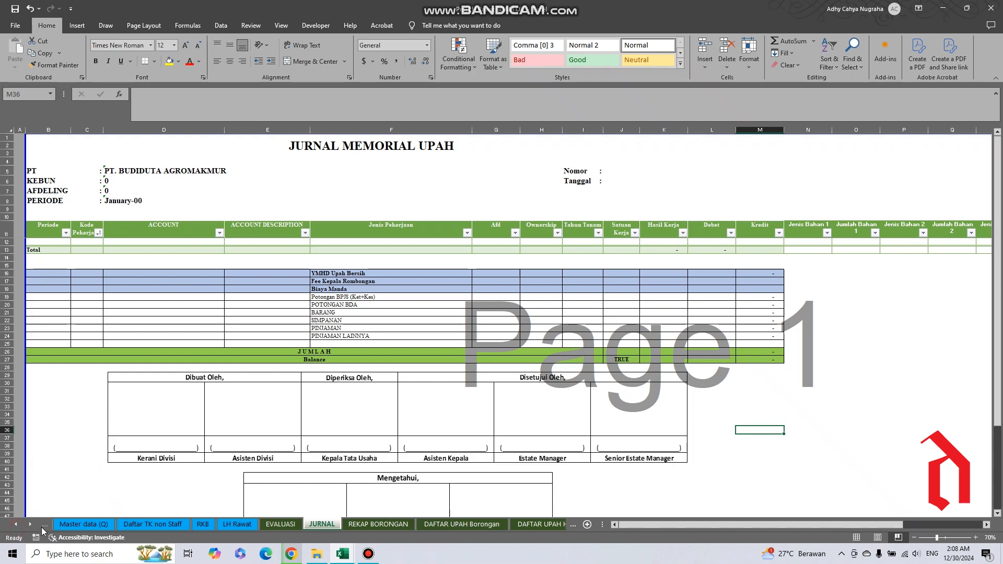
pyautogui.click(33, 527)
pyautogui.click(33, 526)
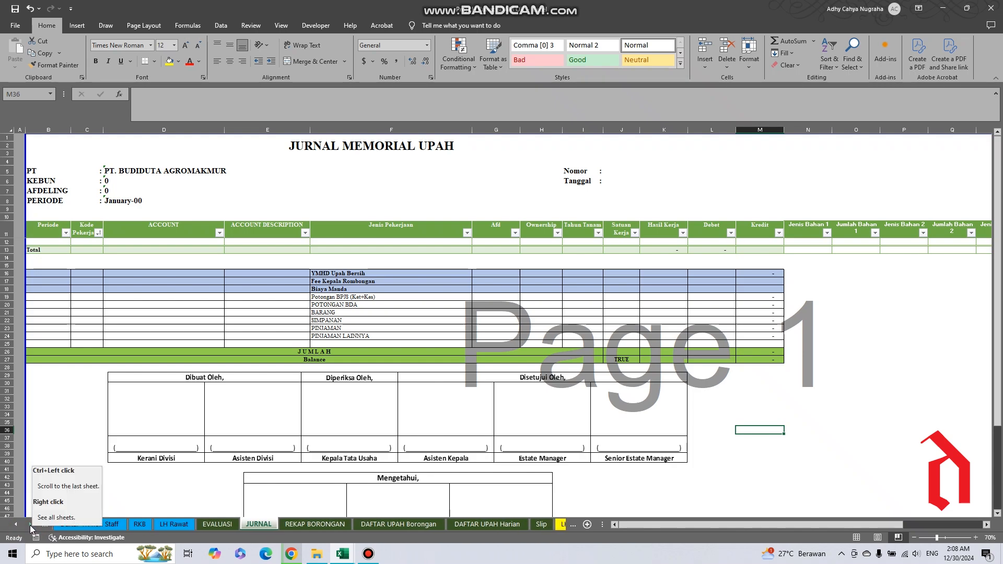
pyautogui.click(30, 525)
pyautogui.click(30, 526)
pyautogui.click(30, 525)
pyautogui.click(30, 526)
pyautogui.click(29, 526)
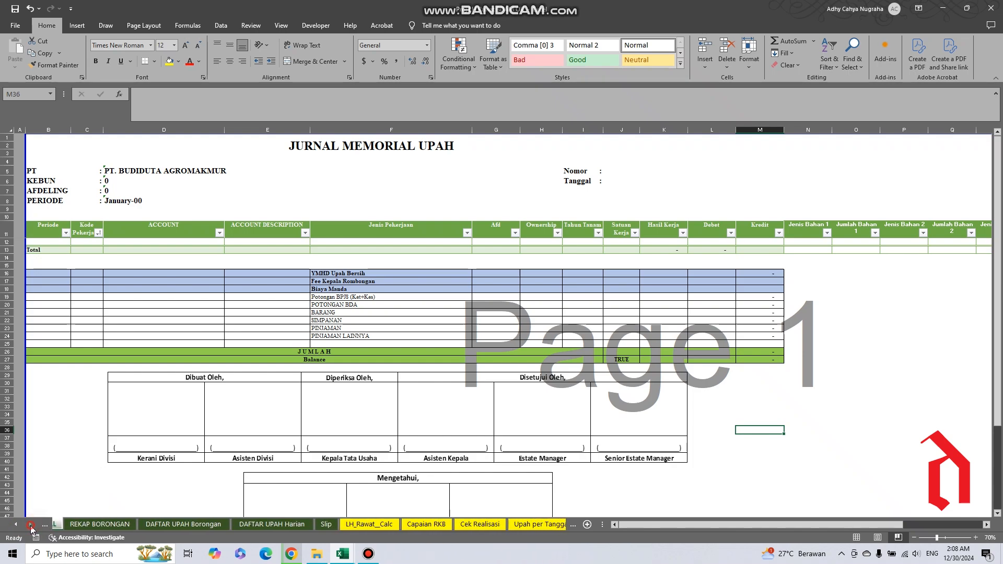
pyautogui.click(353, 524)
pyautogui.click(416, 524)
pyautogui.click(470, 525)
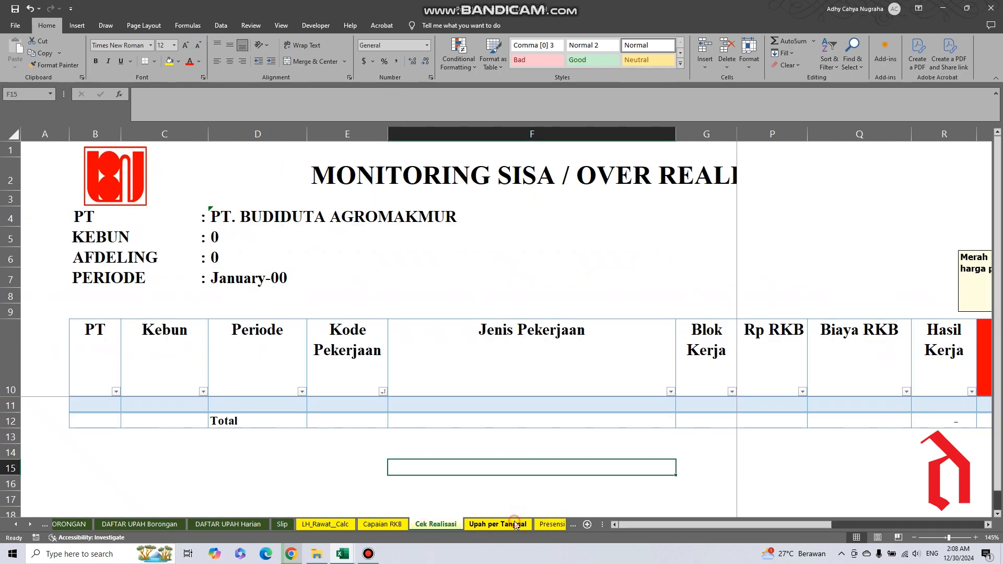
pyautogui.click(516, 524)
# Return to the start of the workbook and review the blue input sheets from Master data (Q) through LH Rawat.
pyautogui.click(17, 525)
pyautogui.click(16, 526)
pyautogui.click(17, 526)
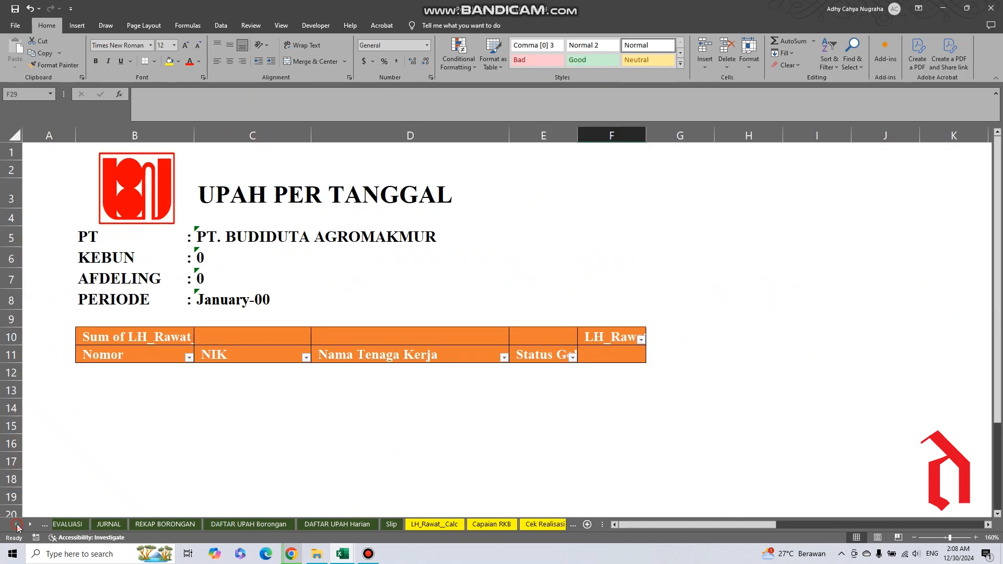
pyautogui.click(17, 525)
pyautogui.click(17, 526)
pyautogui.click(16, 526)
pyautogui.click(17, 526)
pyautogui.click(16, 526)
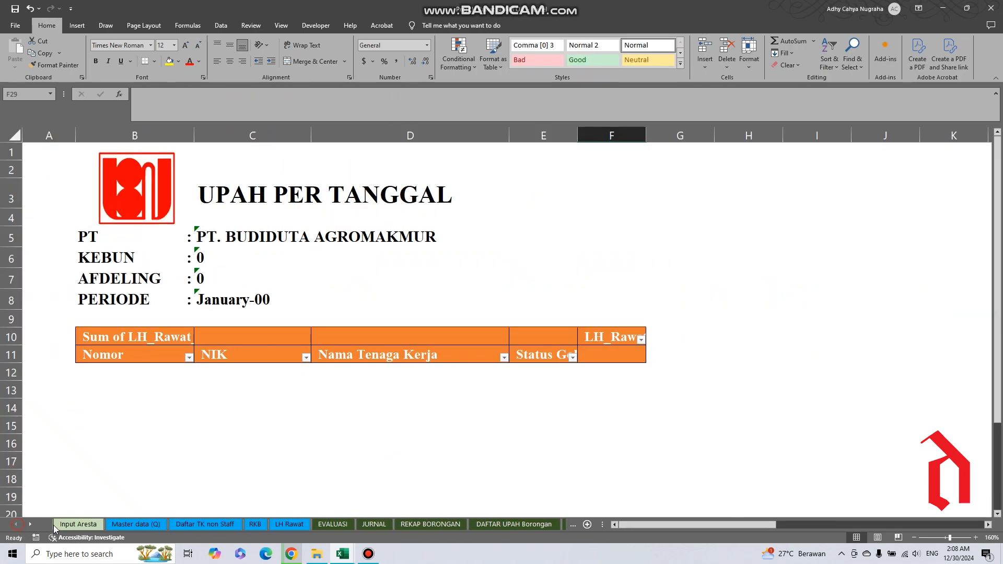
pyautogui.click(147, 526)
pyautogui.click(214, 525)
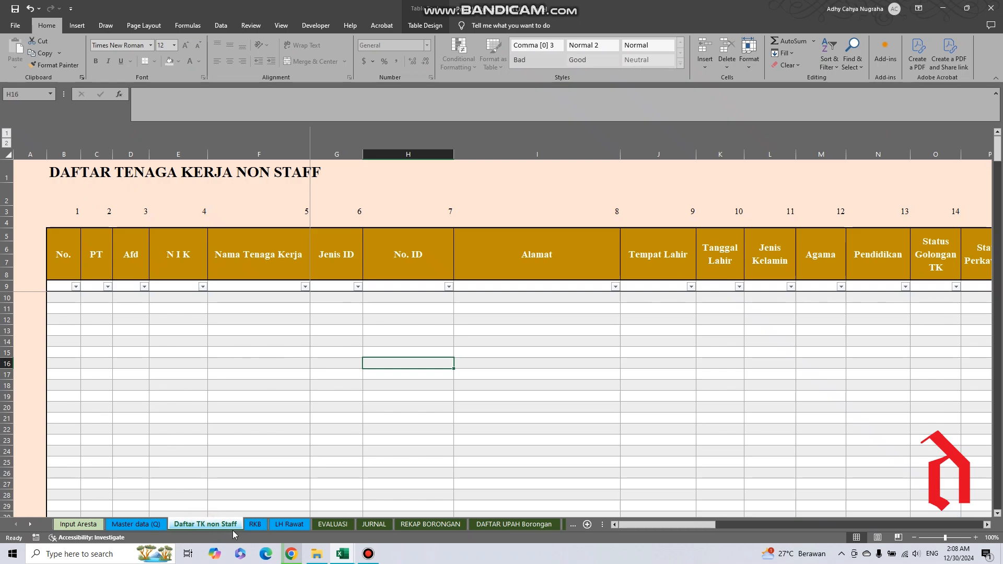
pyautogui.click(255, 525)
pyautogui.click(291, 525)
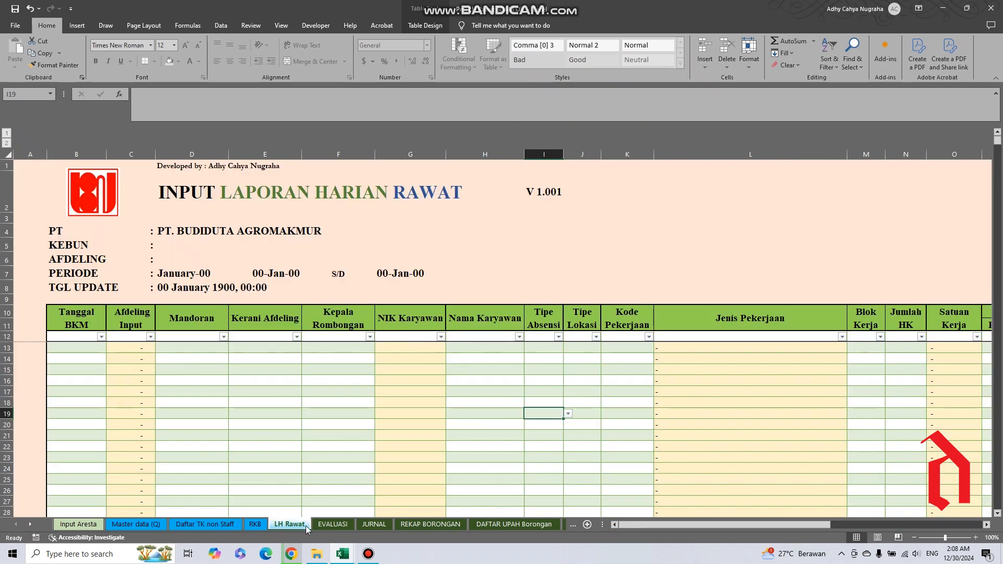
# Review the green report sheets EVALUASI, JURNAL, REKAP BORONGAN, DAFTAR UPAH Borongan and DAFTAR UPAH Harian.
pyautogui.click(335, 525)
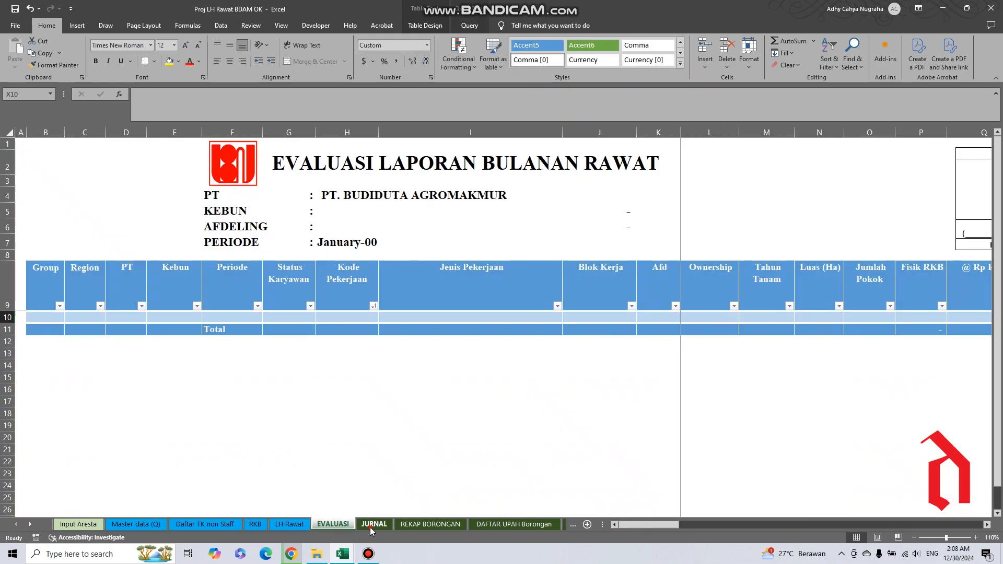
pyautogui.click(372, 525)
pyautogui.click(427, 525)
pyautogui.click(514, 525)
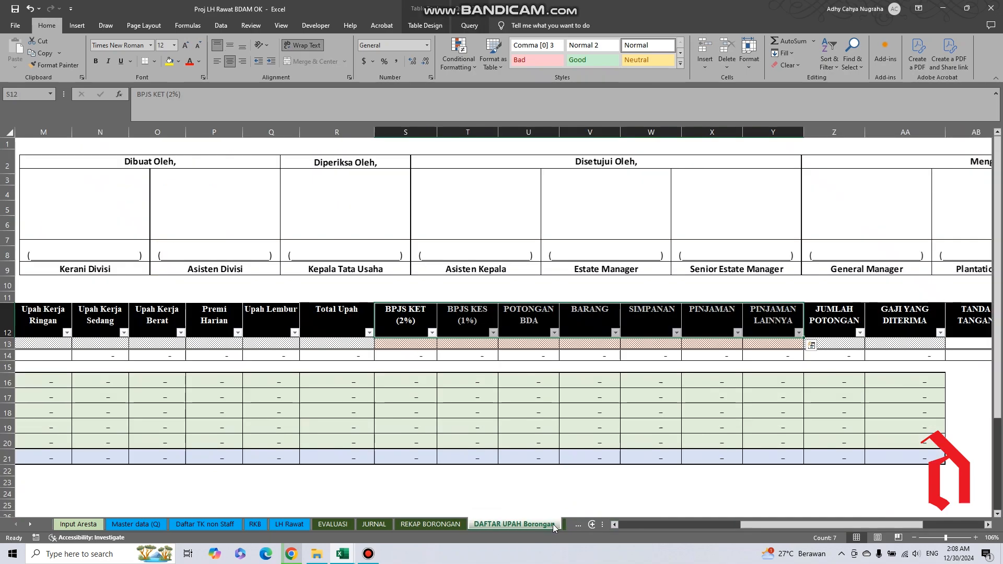
pyautogui.click(565, 526)
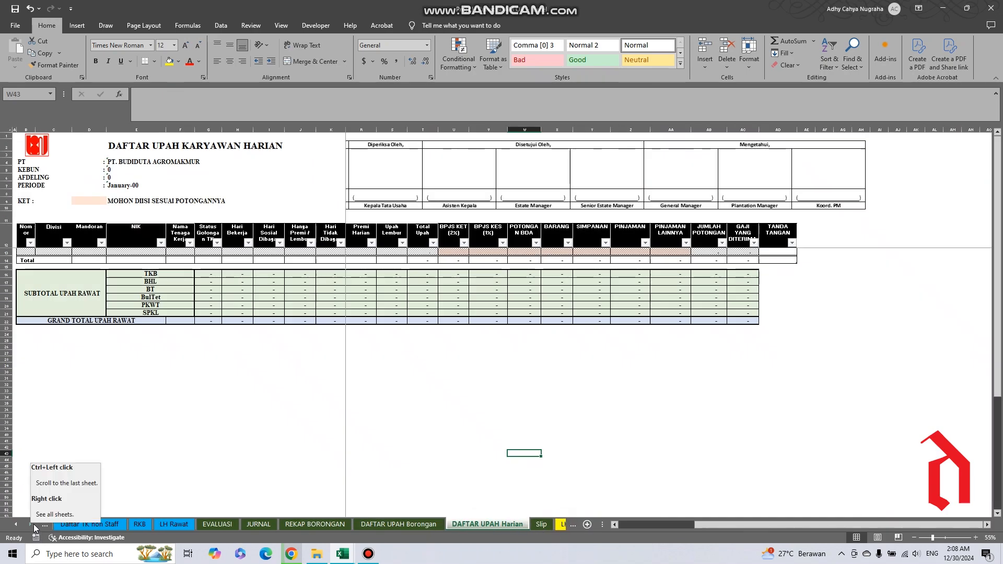
# Revisit the EVALUASI, JURNAL and REKAP BORONGAN report sheets, ending on JURNAL.
pyautogui.click(229, 527)
pyautogui.click(254, 526)
pyautogui.click(316, 524)
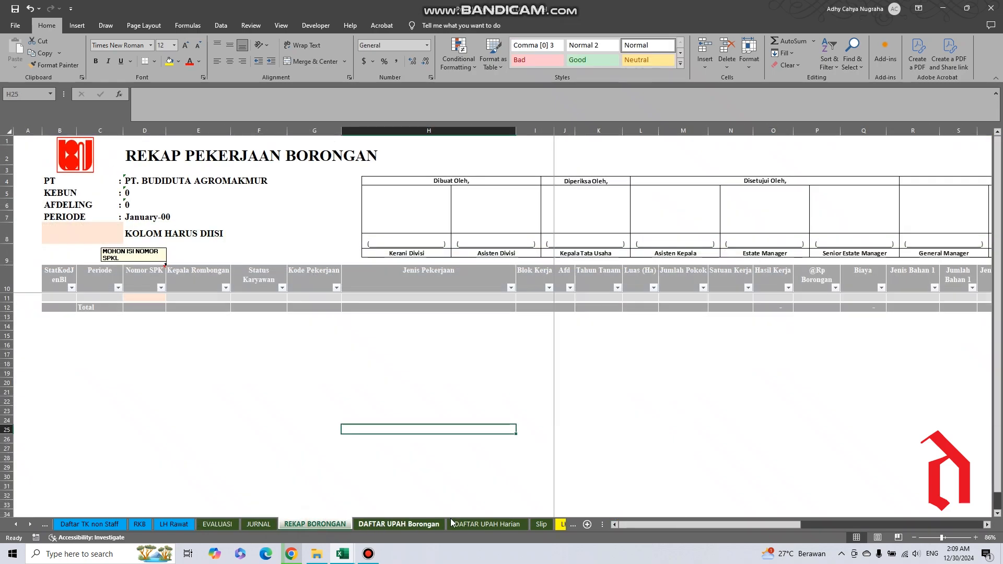
pyautogui.click(225, 527)
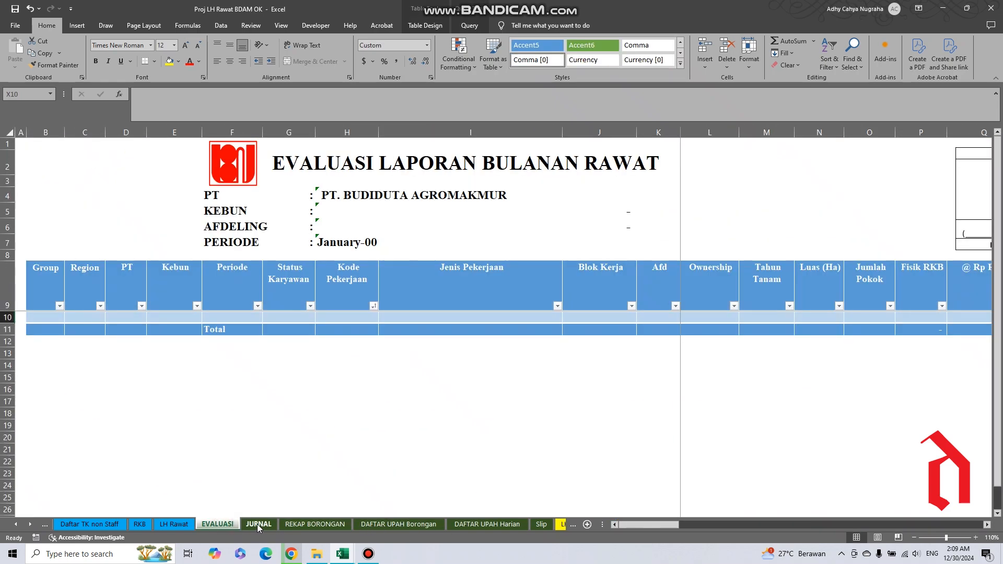
pyautogui.click(258, 525)
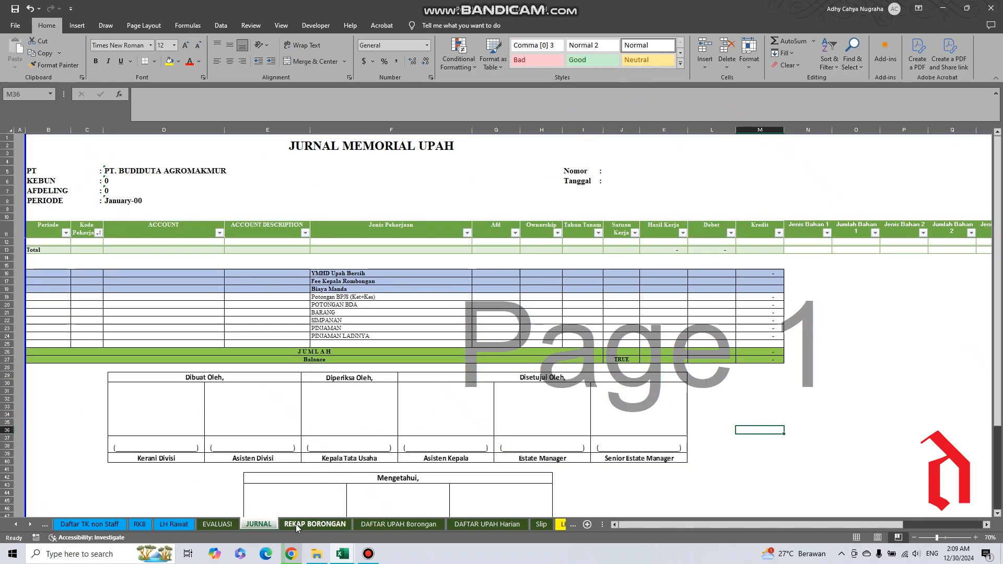
# Examine the yellow sheets from LH_Rawat_Calc through Cek Realisasi, Upah per Tanggal, Presensi and Rekap Presensi.
pyautogui.click(30, 526)
pyautogui.click(30, 526)
pyautogui.click(30, 526)
pyautogui.click(32, 527)
pyautogui.click(32, 526)
pyautogui.click(31, 526)
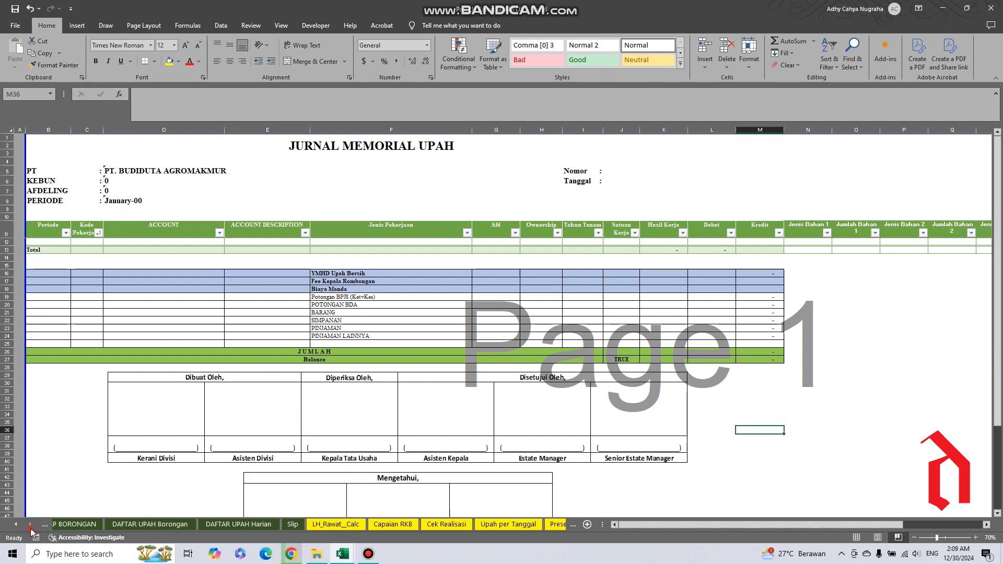
pyautogui.click(289, 524)
pyautogui.click(341, 525)
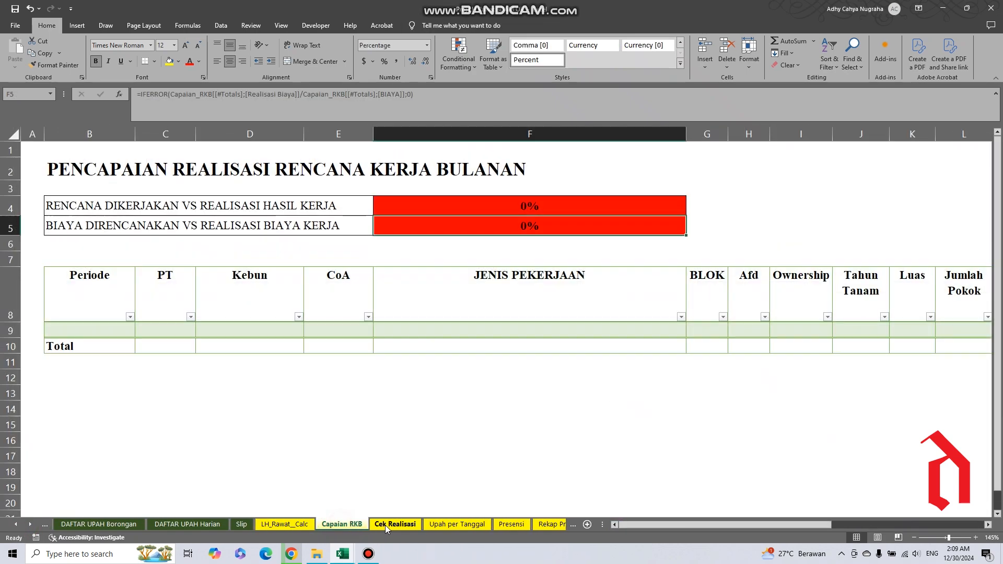
pyautogui.click(390, 525)
pyautogui.click(467, 527)
pyautogui.click(511, 525)
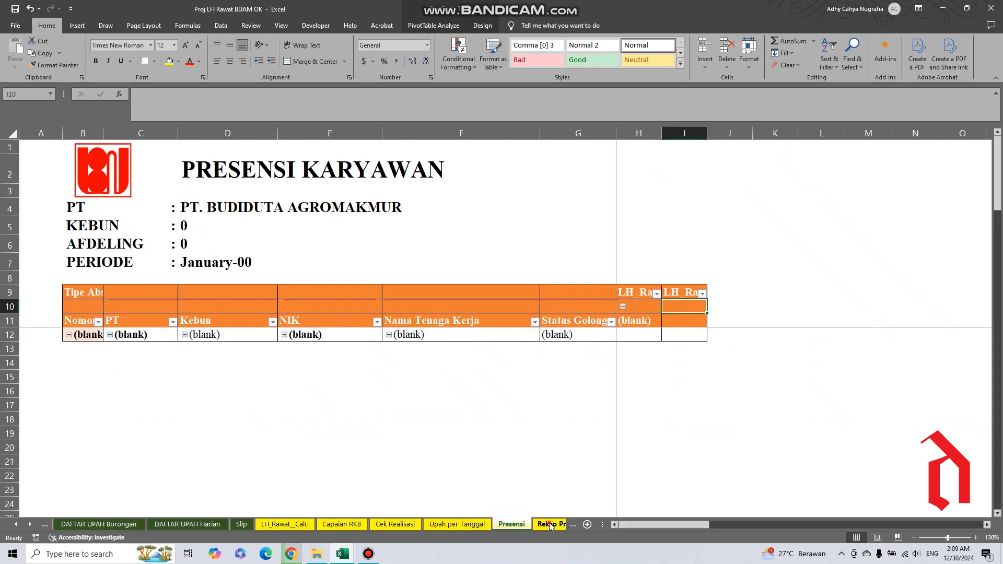
pyautogui.click(549, 525)
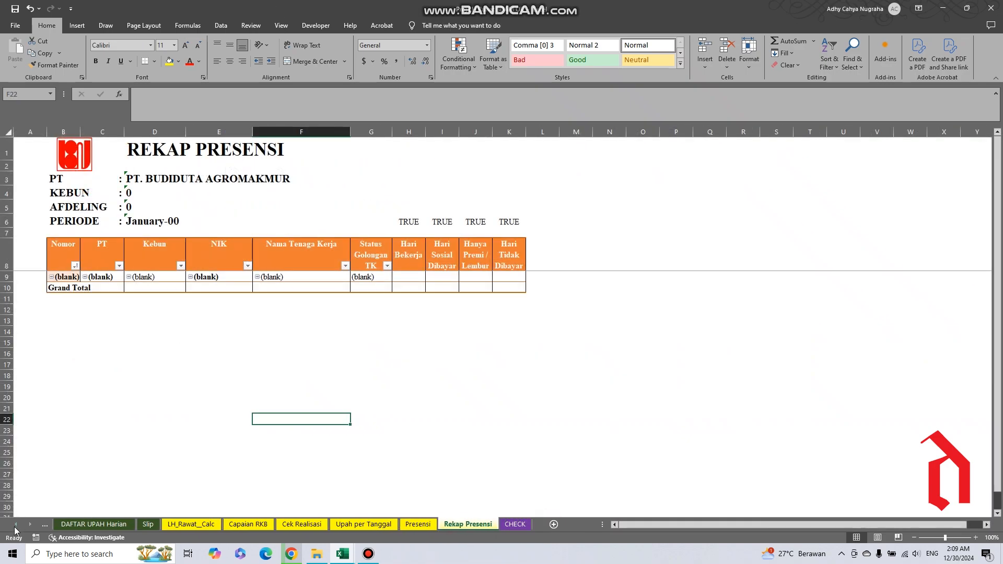
# Go back to the Input Aresta sheet and show its block table from the header at 100% zoom.
pyautogui.keyDown('ctrl'); pyautogui.click(14, 527); pyautogui.keyUp('ctrl')
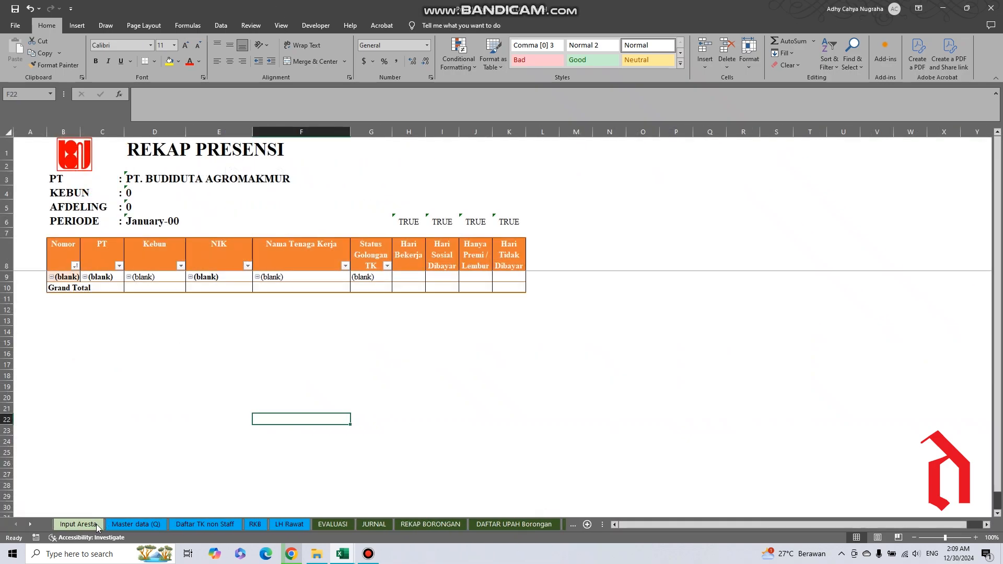
pyautogui.click(78, 524)
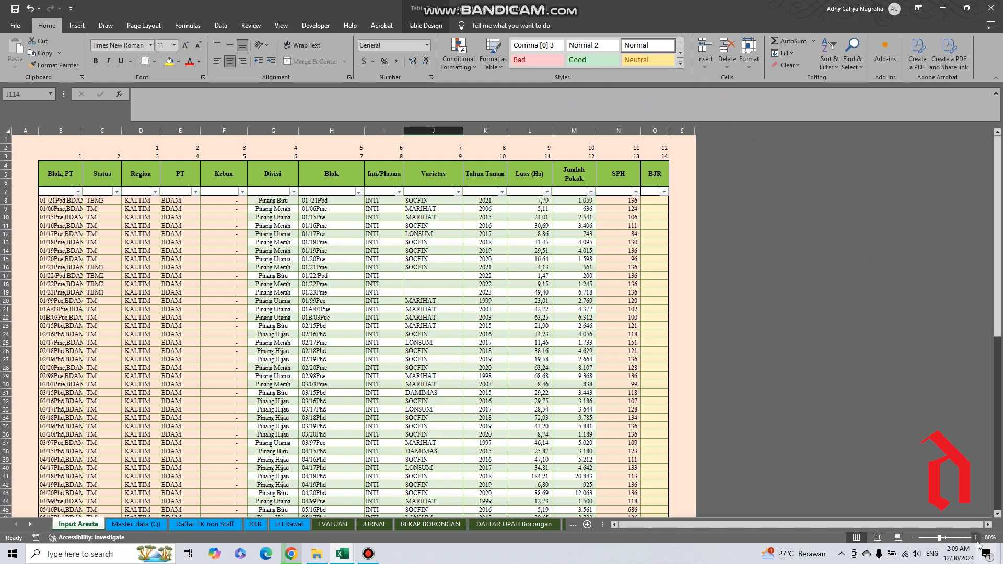
pyautogui.keyDown('ctrl'); pyautogui.scroll(2, 455, 296); pyautogui.keyUp('ctrl')
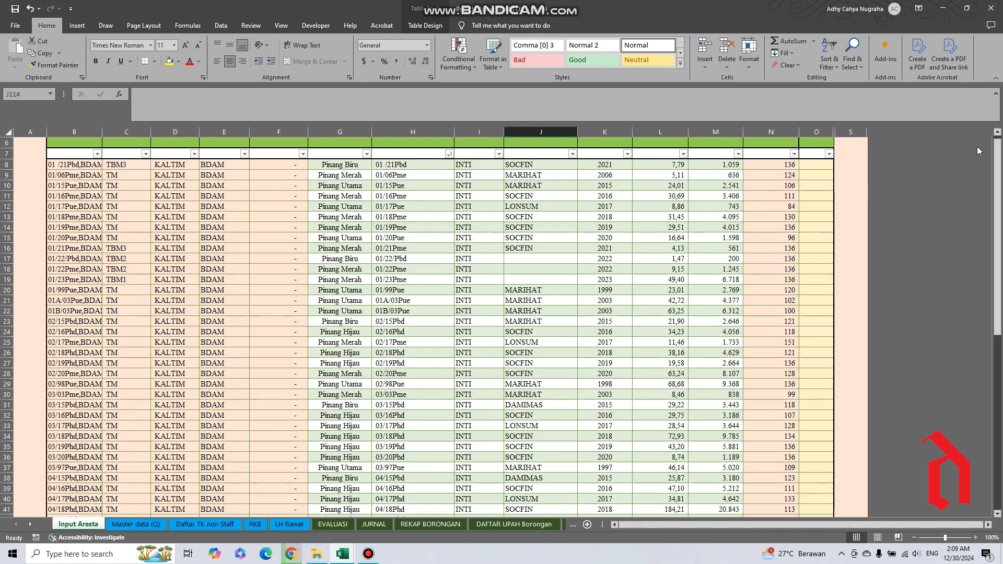
pyautogui.moveTo(998, 162); pyautogui.dragTo(998, 147)
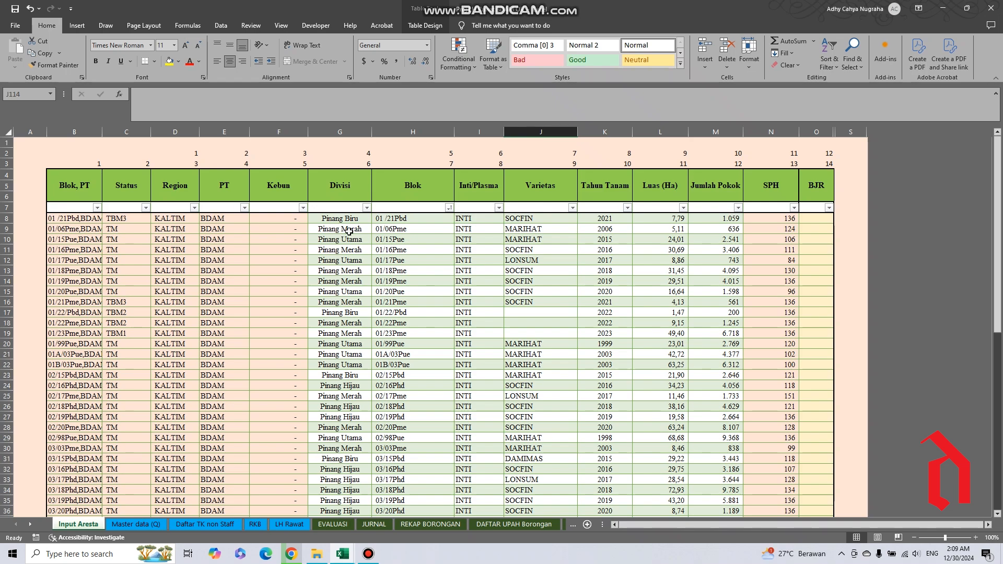
# Inspect the first Divisi entry and the cell contents of the Status, Region and PT columns in the block table.
pyautogui.click(344, 216)
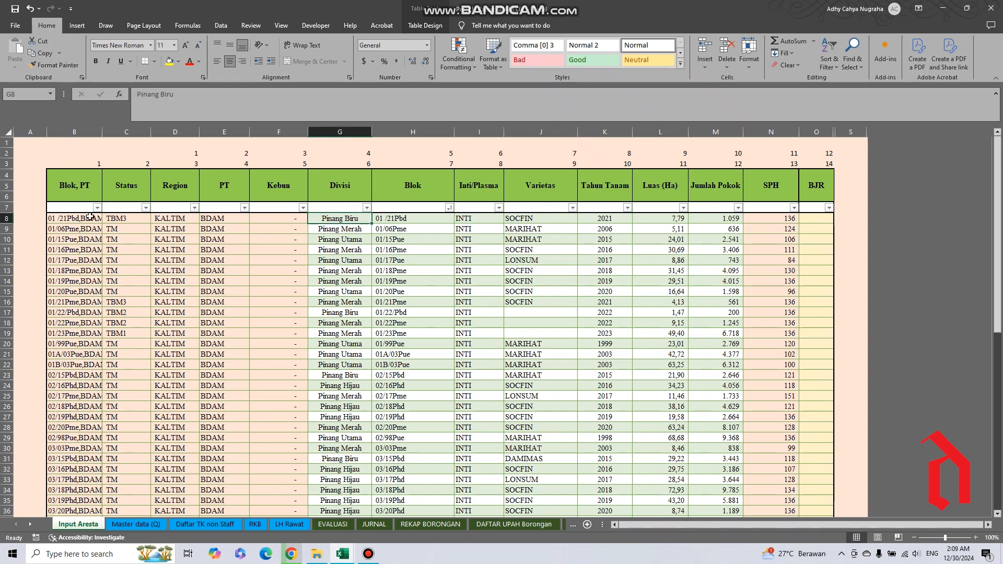
pyautogui.click(121, 220)
pyautogui.click(121, 248)
pyautogui.click(180, 223)
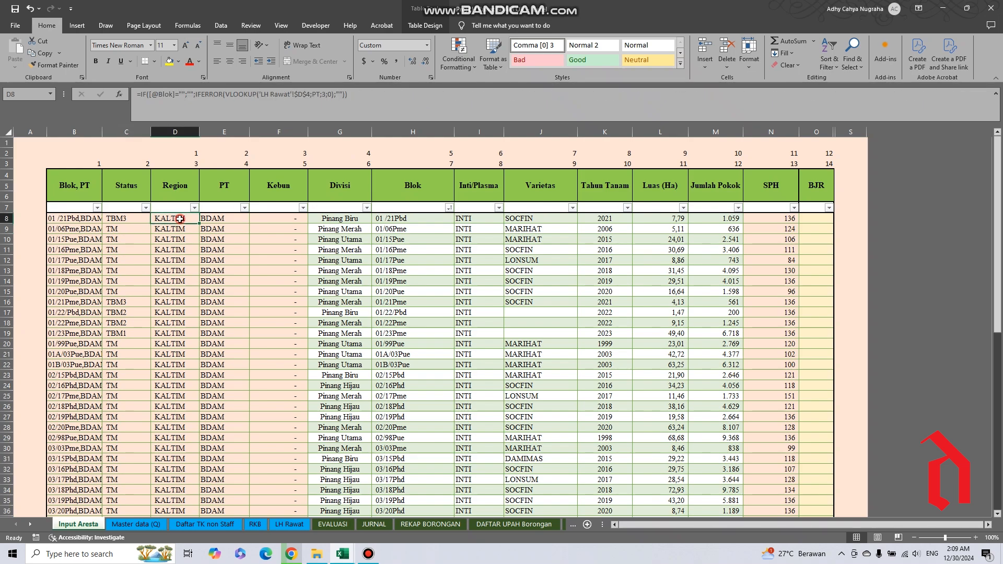
pyautogui.click(176, 270)
pyautogui.click(215, 231)
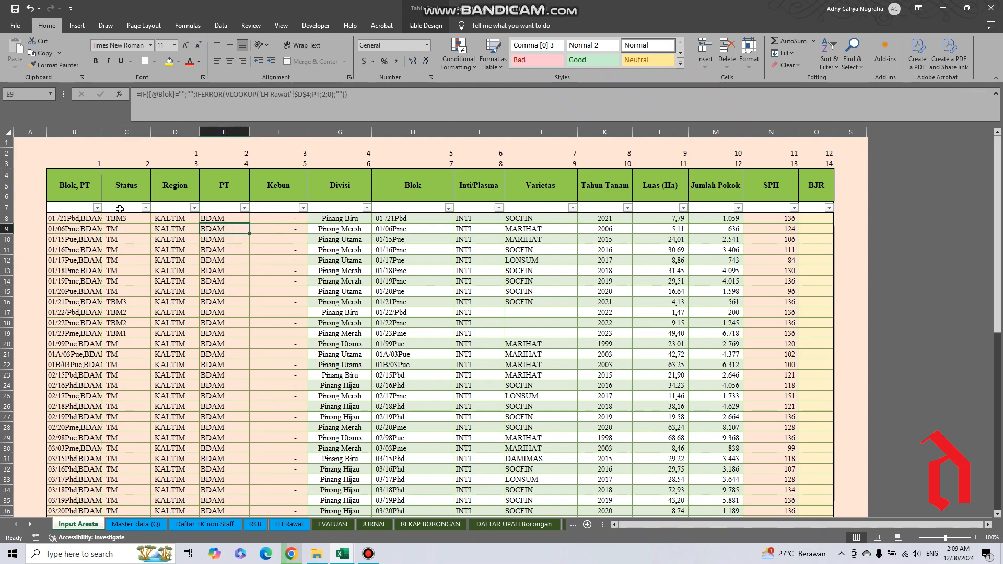
# Highlight the table data of the Blok, PT through Kebun columns, the SPH column, and the Divisi through Jumlah Pokok columns for review.
pyautogui.moveTo(73, 203); pyautogui.dragTo(281, 199)
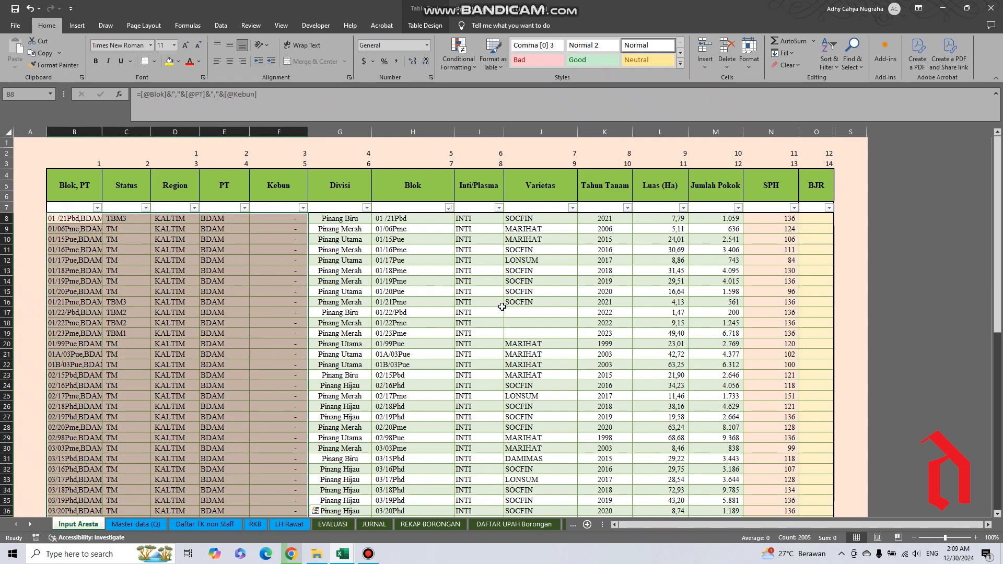
pyautogui.click(765, 202)
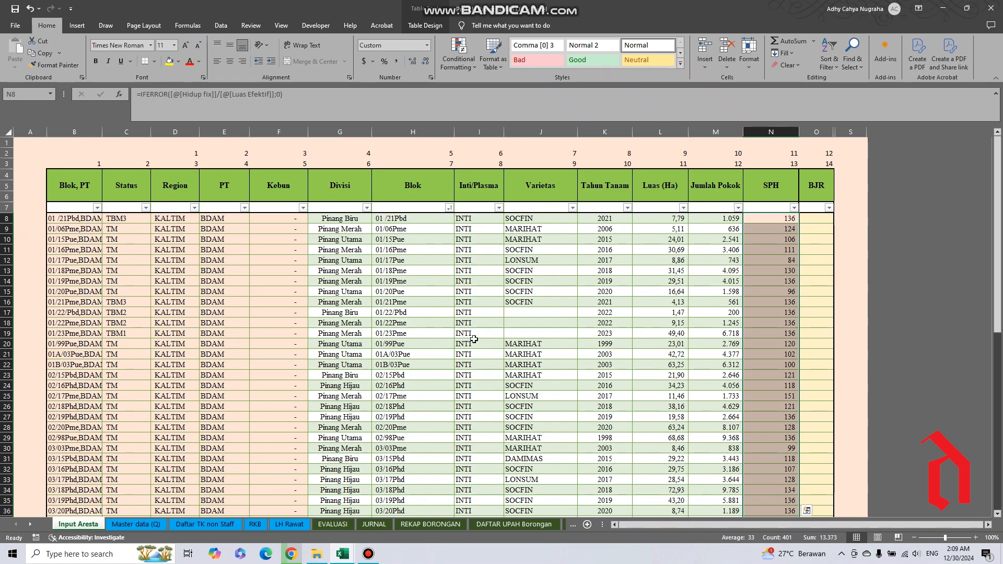
pyautogui.click(769, 261)
pyautogui.click(252, 272)
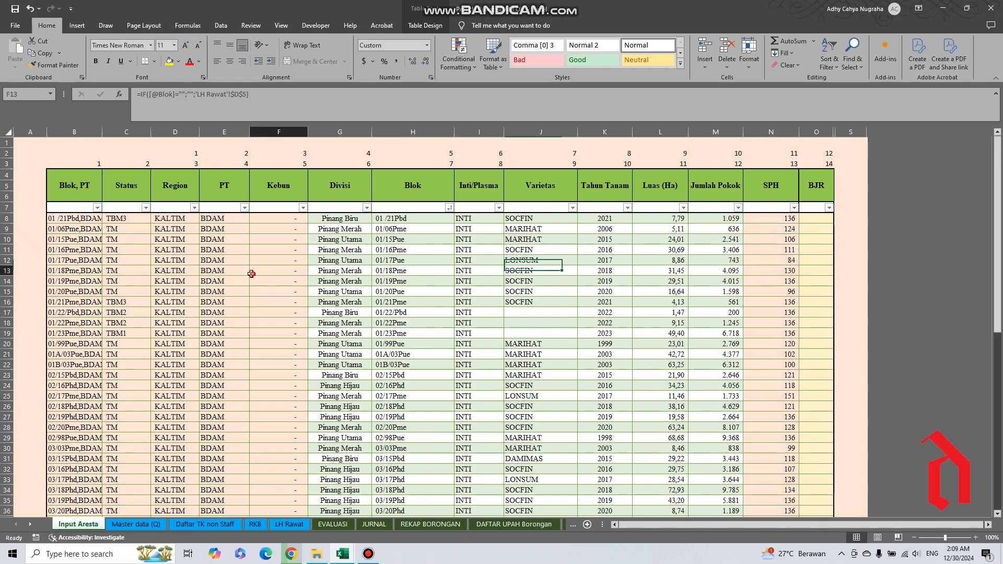
pyautogui.click(197, 272)
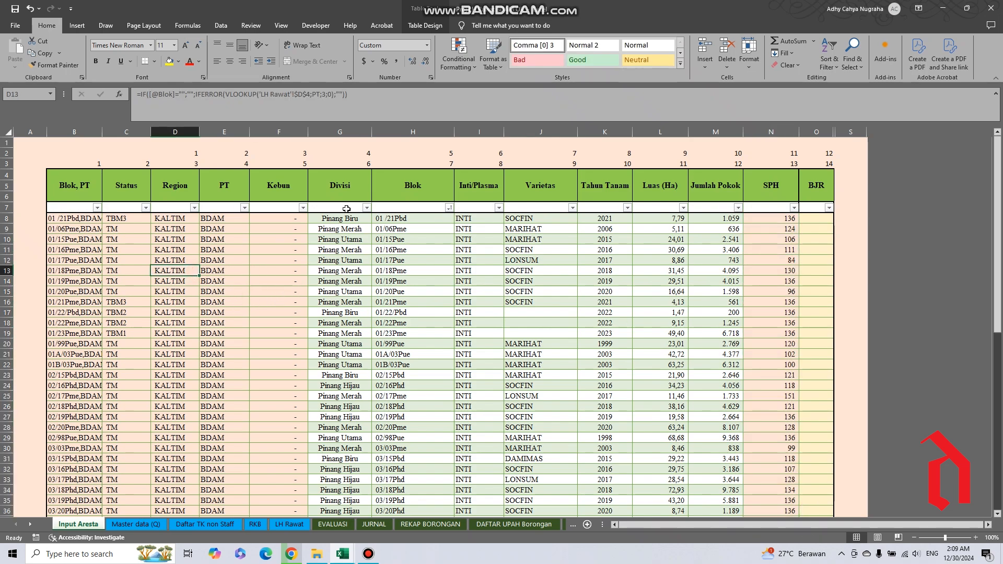
pyautogui.moveTo(343, 204); pyautogui.dragTo(695, 188)
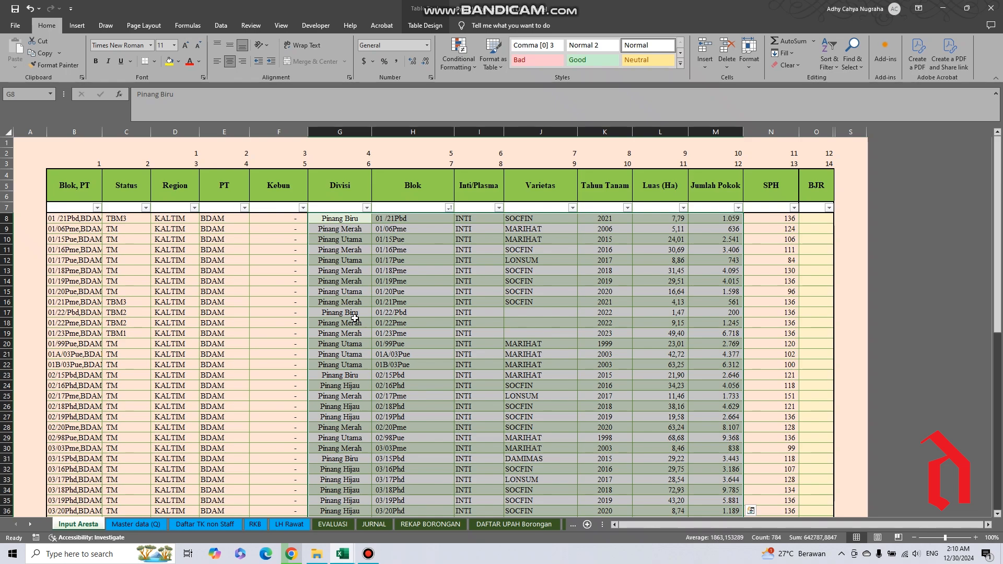
pyautogui.click(362, 282)
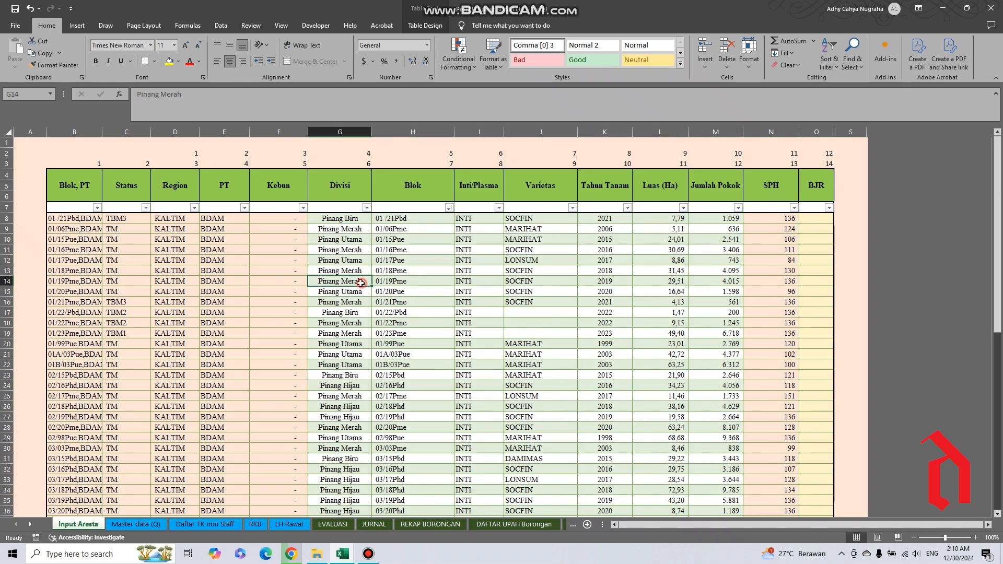
# Inspect sample entries in the Blok, Tahun Tanam and Luas (Ha) columns, and glance at the Master data (Q) sheet.
pyautogui.click(400, 219)
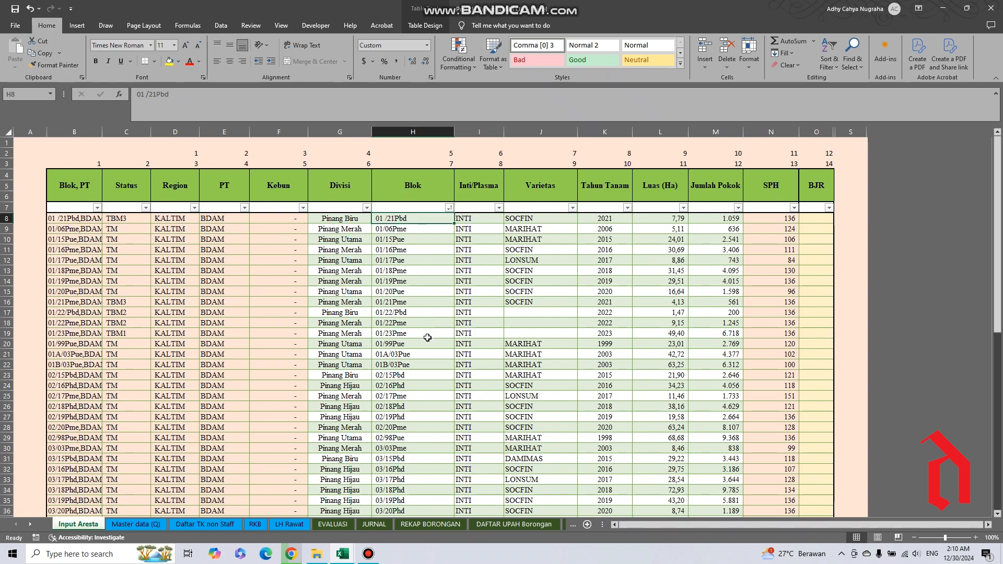
pyautogui.click(394, 282)
pyautogui.click(410, 342)
pyautogui.click(408, 290)
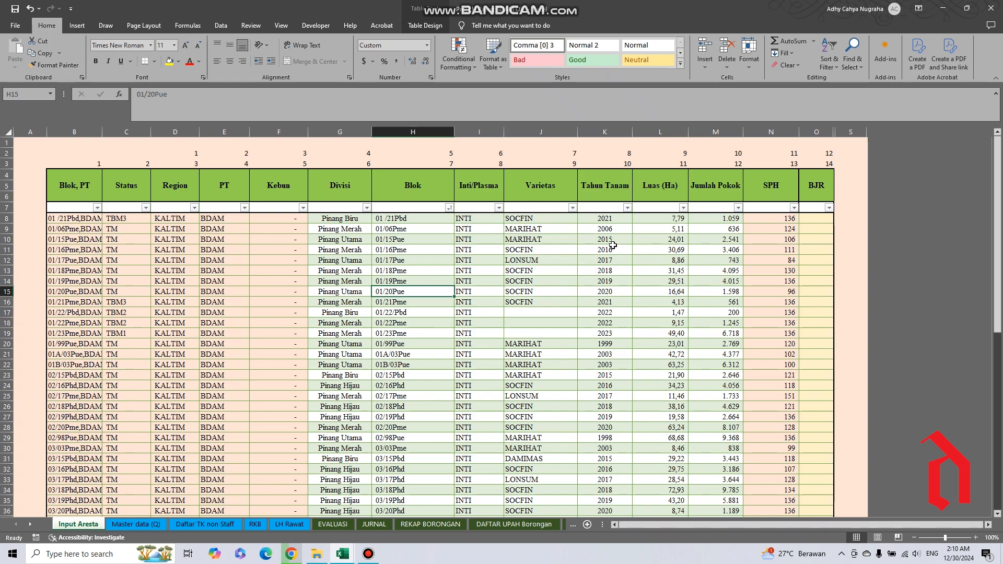
pyautogui.click(604, 220)
pyautogui.click(605, 270)
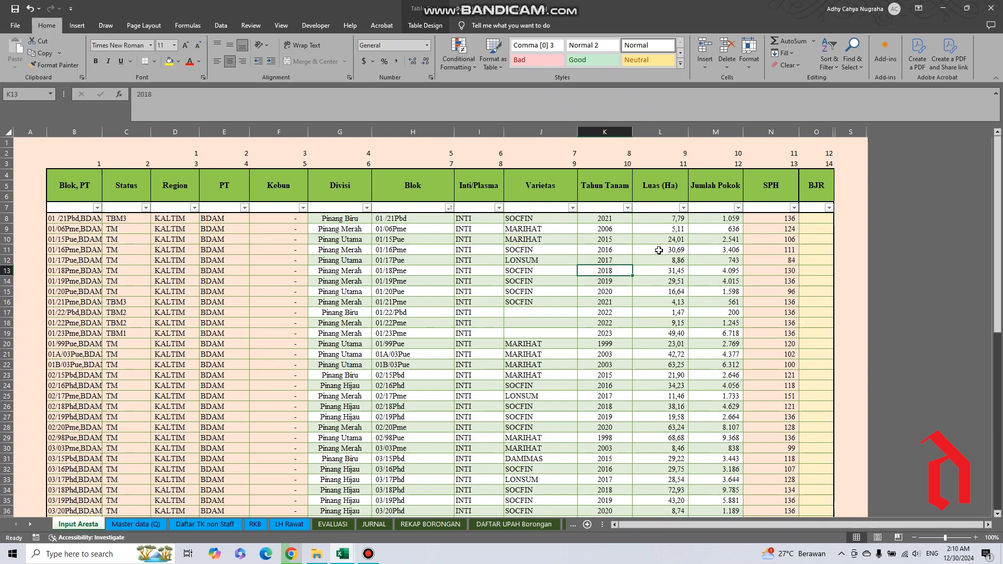
pyautogui.click(669, 220)
pyautogui.click(663, 282)
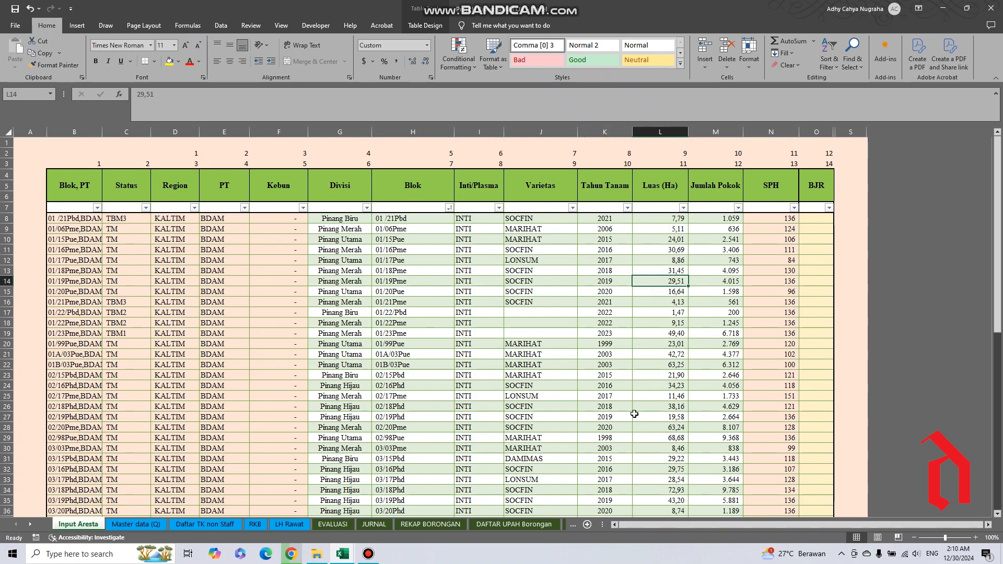
pyautogui.click(130, 525)
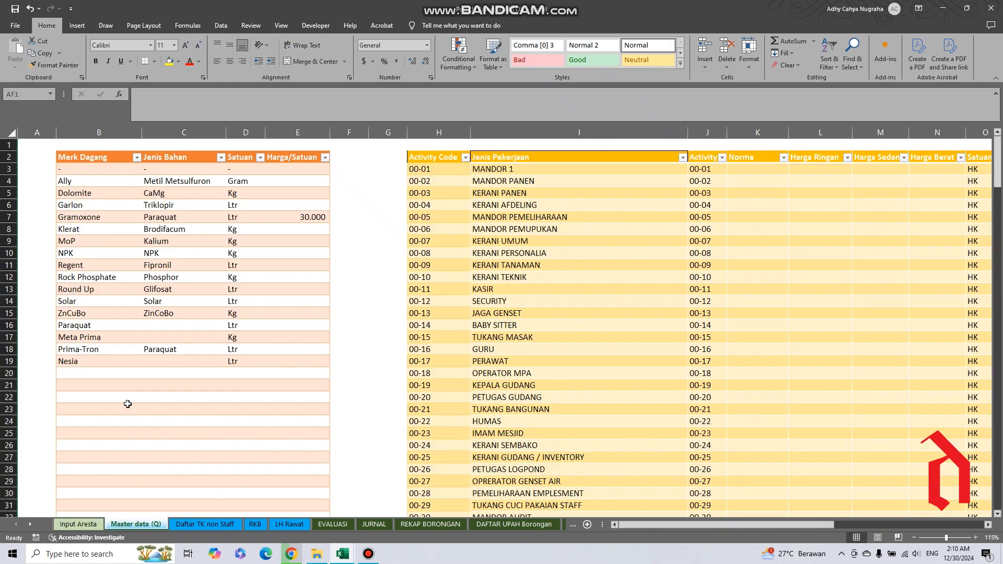
pyautogui.click(75, 525)
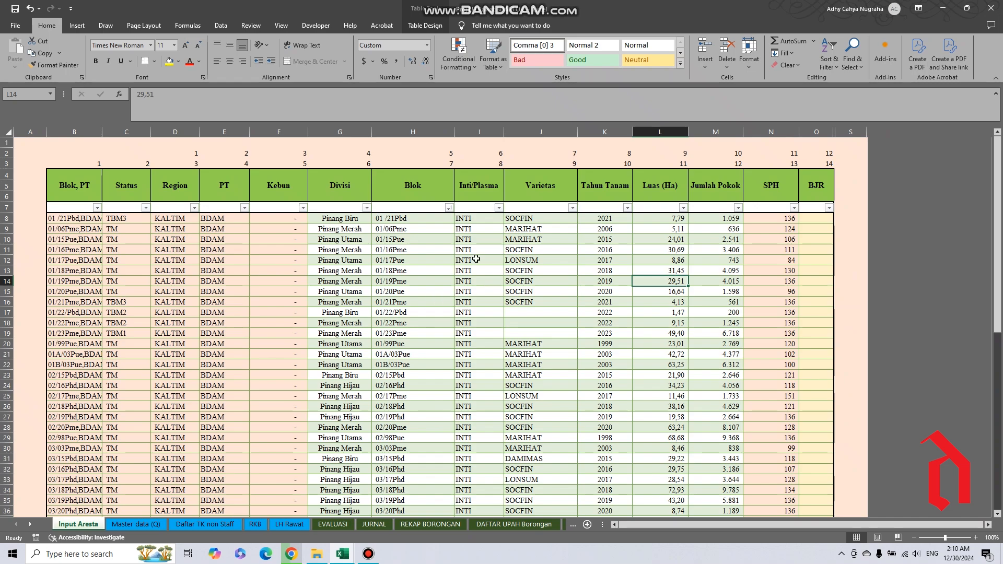
# Remove the space from the first block code in the Input Aresta table's Blok column so it reads 01/21Pbd.
pyautogui.click(391, 218)
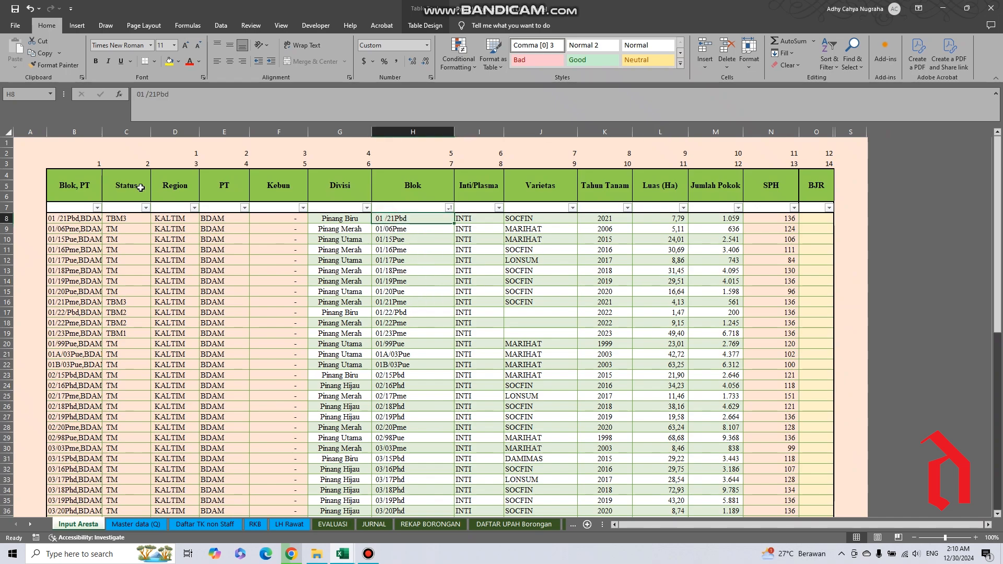
pyautogui.click(142, 99)
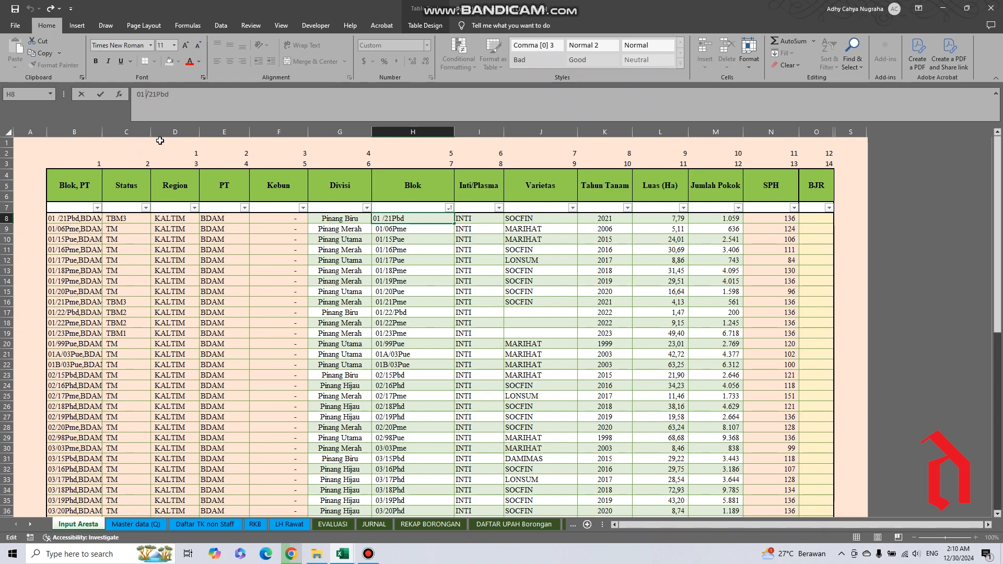
pyautogui.press('BackSpace')
pyautogui.press('Return')
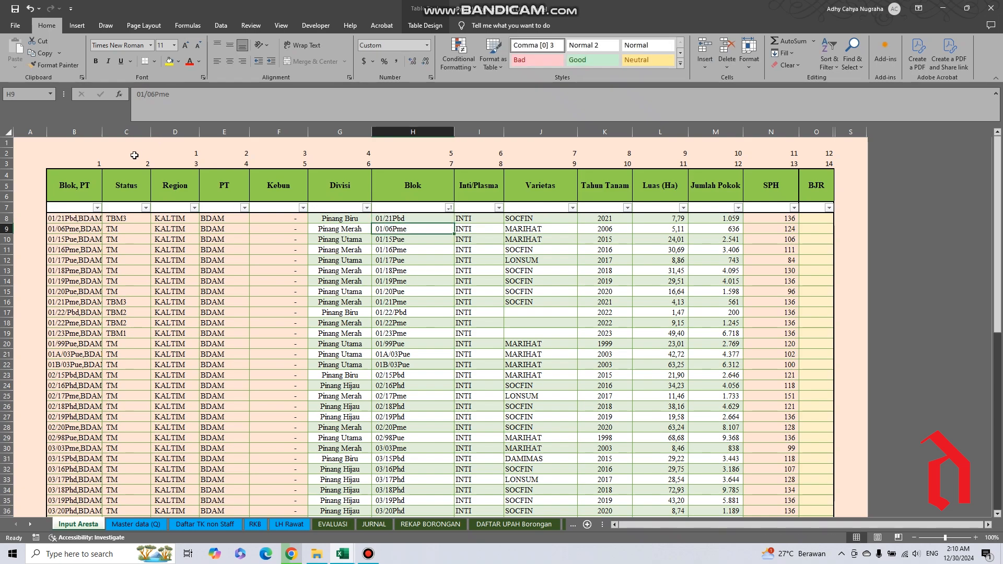
pyautogui.click(379, 218)
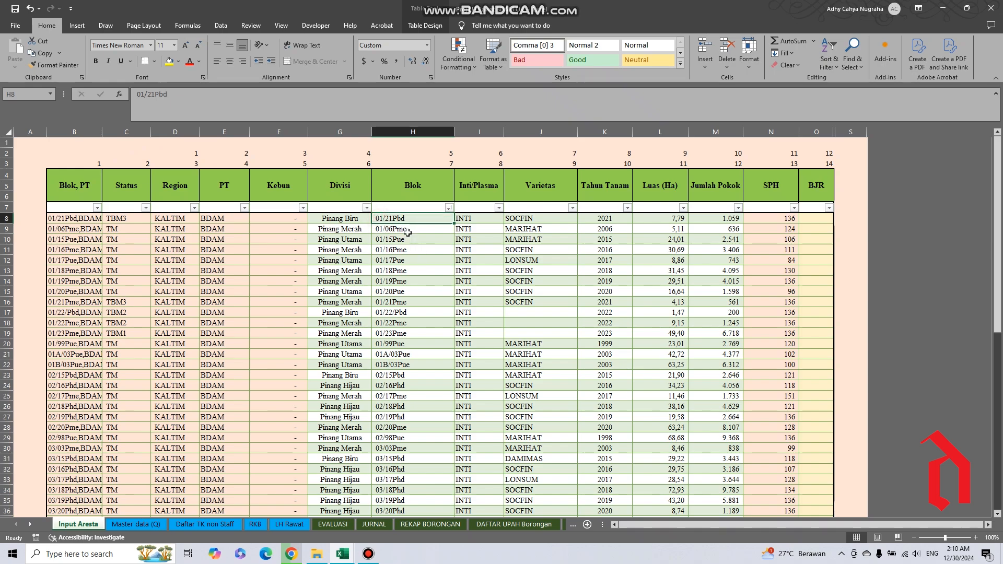
# Show the block table at 120% zoom and inspect the 01/06Pme row's entries from Divisi to Tahun Tanam.
pyautogui.click(975, 538)
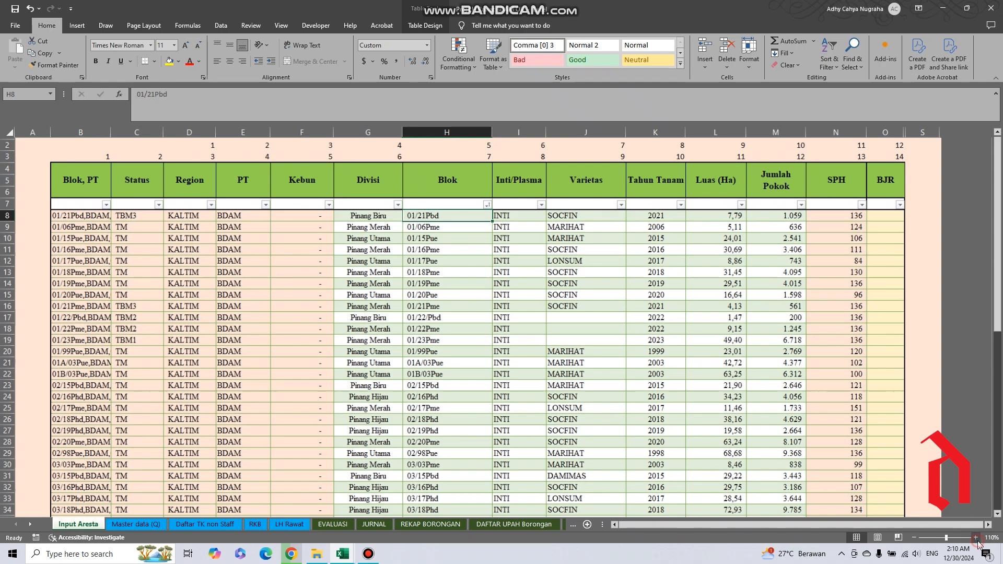
pyautogui.click(976, 537)
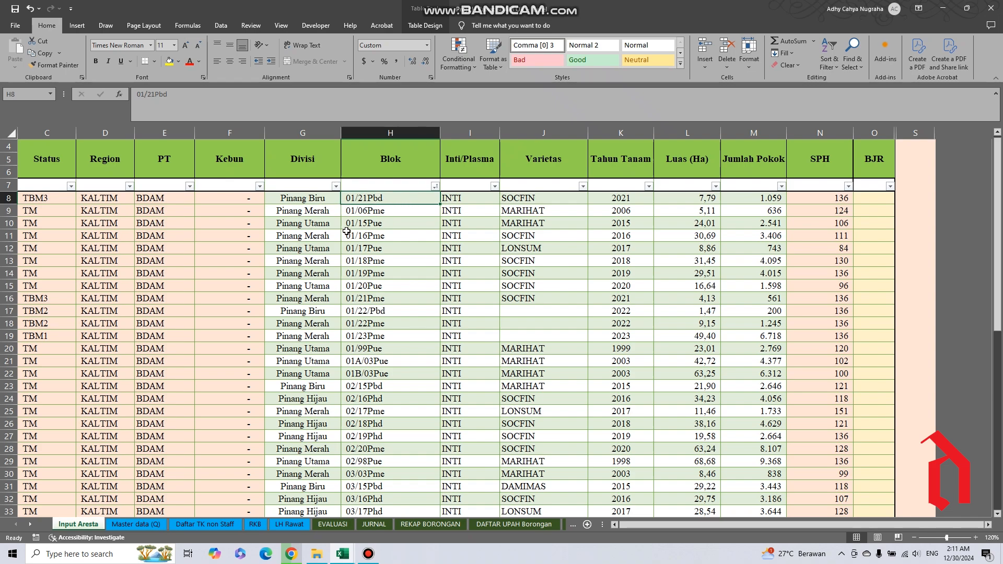
pyautogui.click(358, 213)
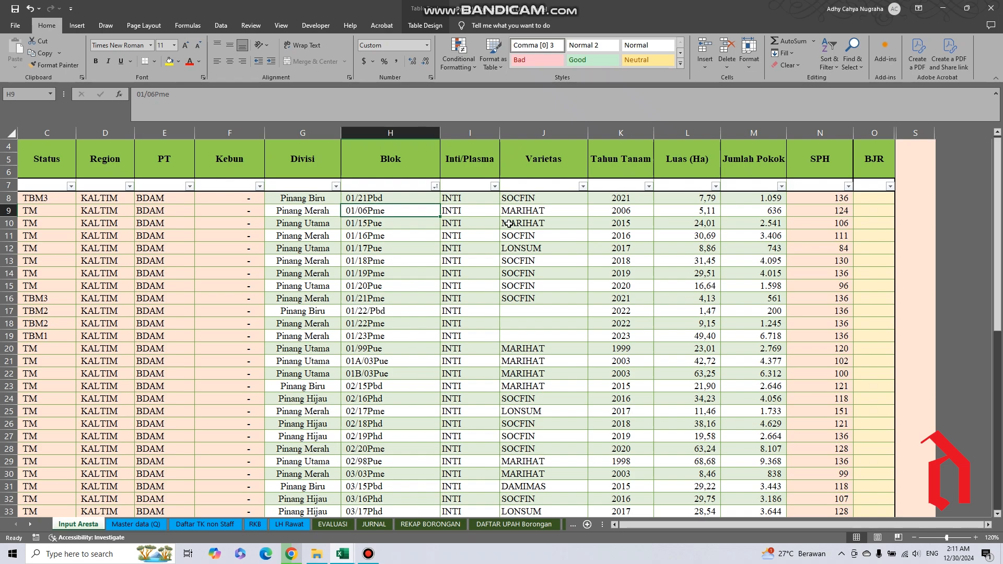
pyautogui.press('Right')
pyautogui.press('Right')
pyautogui.press('Right')
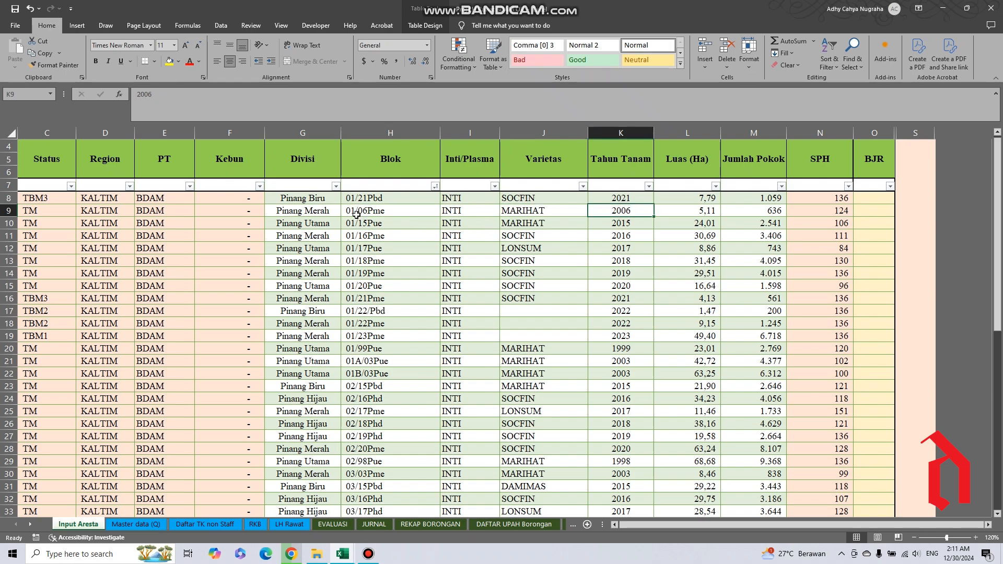
pyautogui.click(298, 214)
pyautogui.click(385, 212)
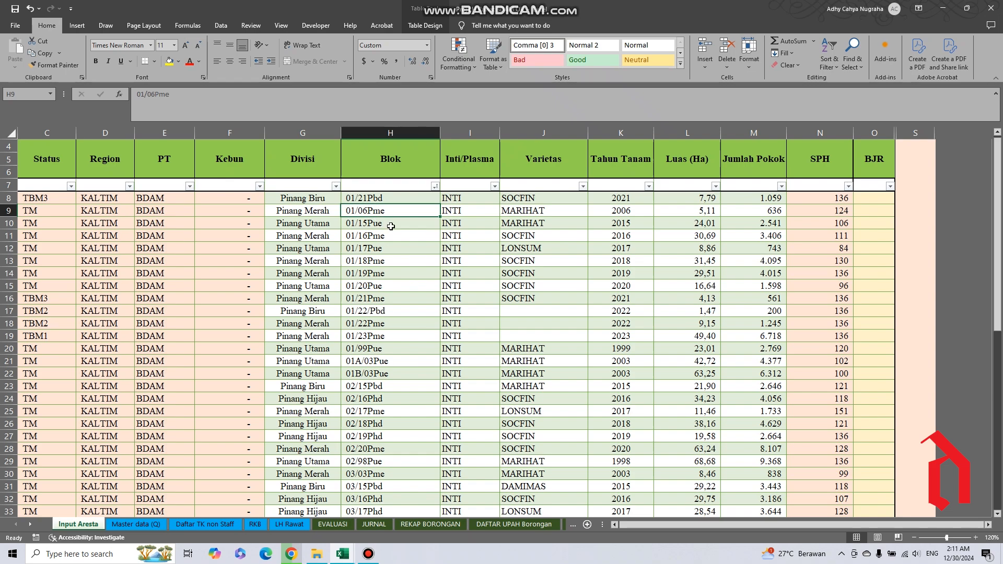
# Examine how the individual block codes are written in the Blok column, between 01/06Pme and 02/15Pbd.
pyautogui.press('Down')
pyautogui.press('Down')
pyautogui.press('Down')
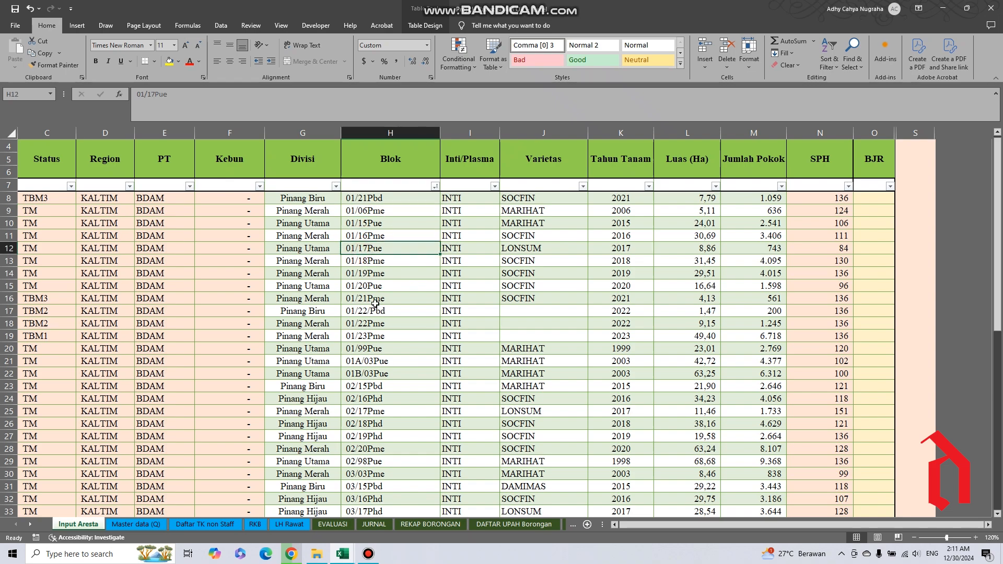
pyautogui.click(370, 298)
pyautogui.click(373, 349)
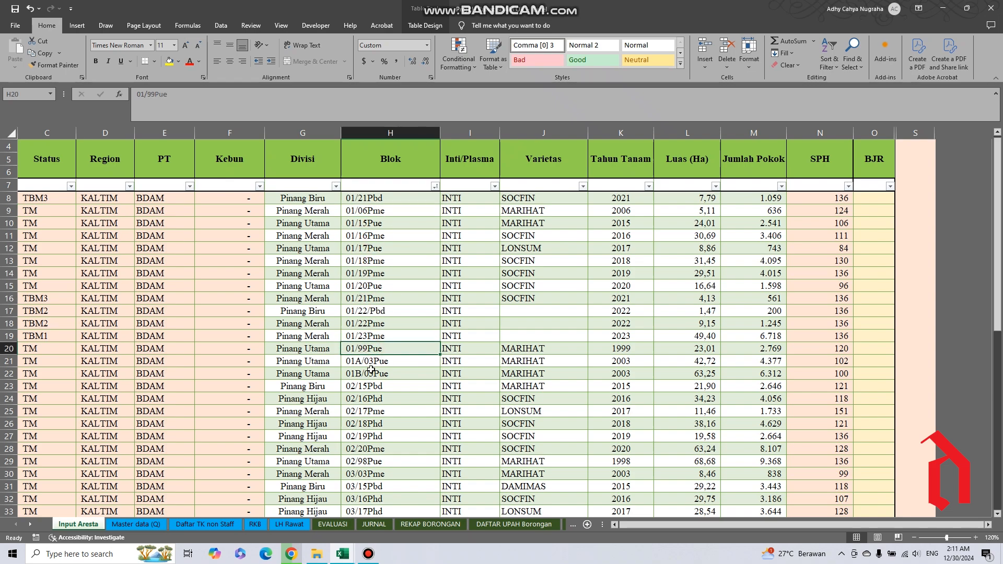
pyautogui.click(362, 365)
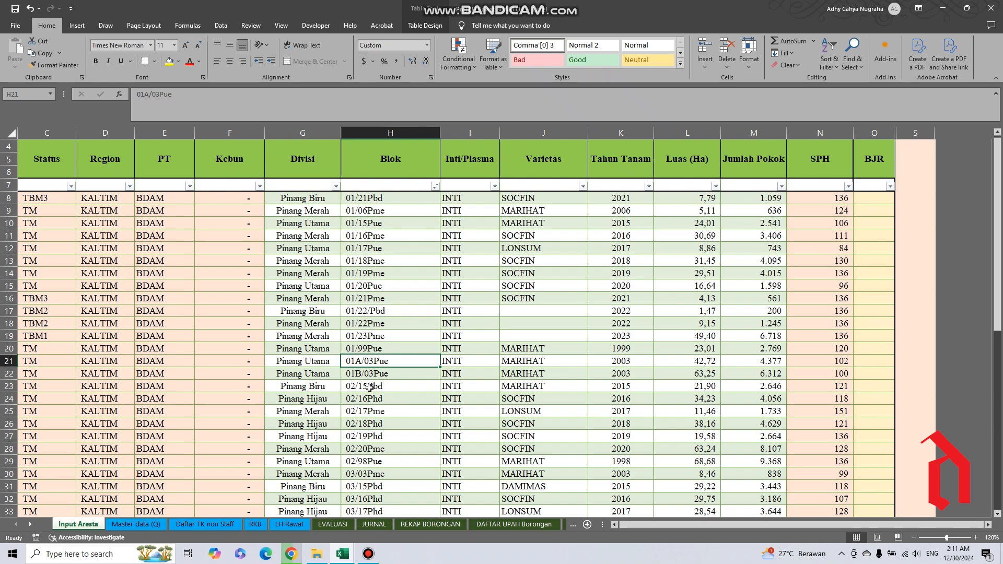
pyautogui.click(370, 387)
pyautogui.click(377, 287)
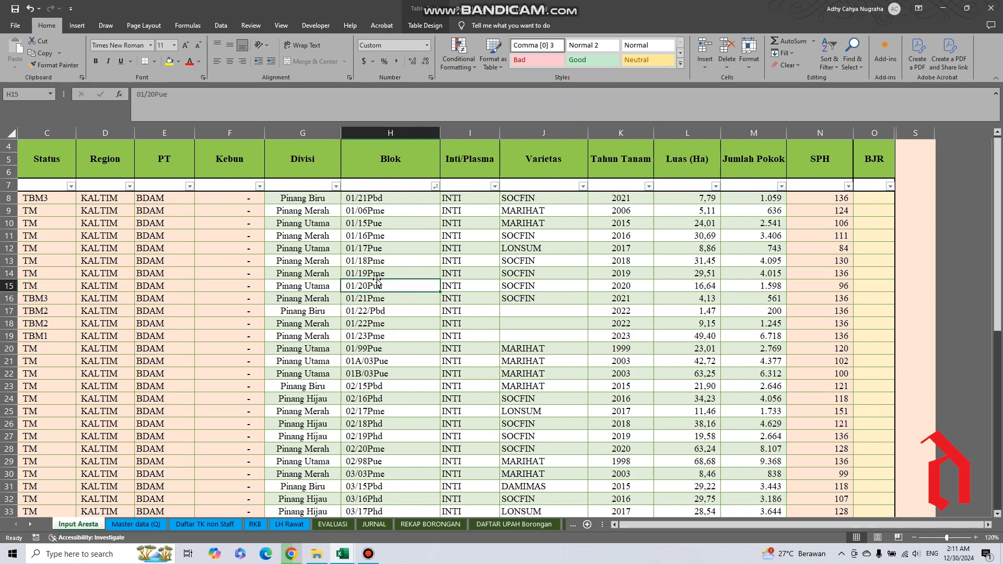
pyautogui.click(376, 261)
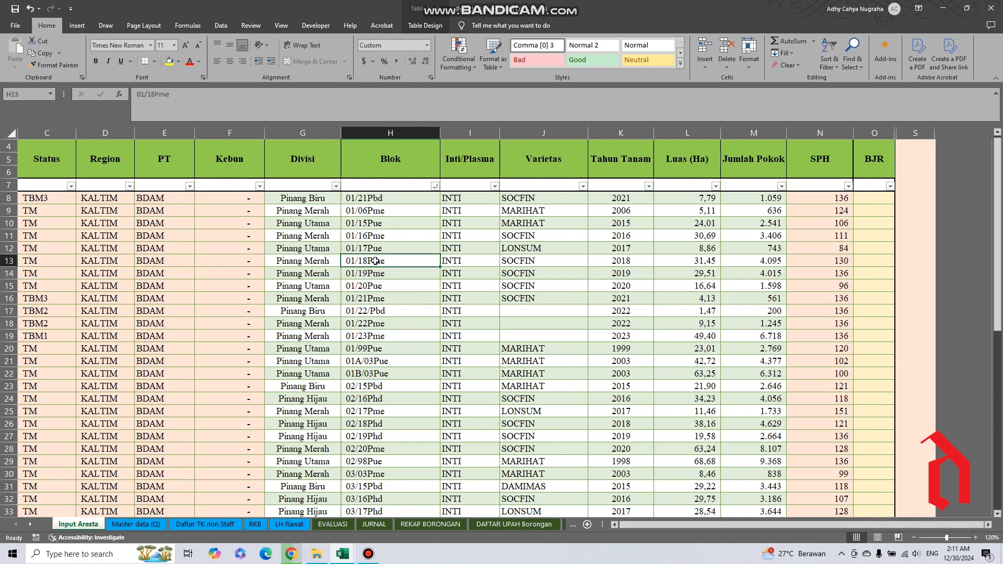
pyautogui.click(373, 240)
pyautogui.click(368, 307)
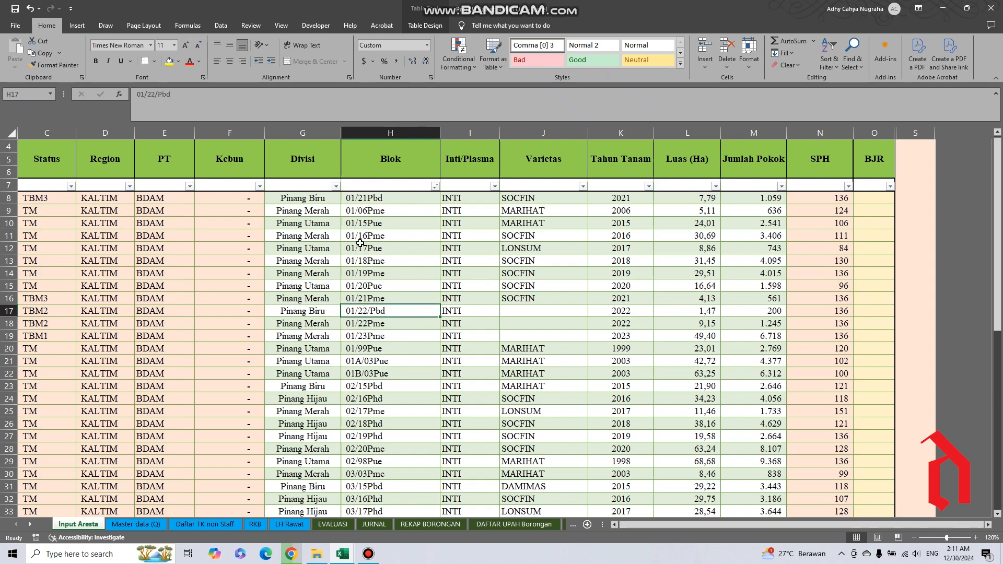
pyautogui.click(366, 213)
pyautogui.click(366, 276)
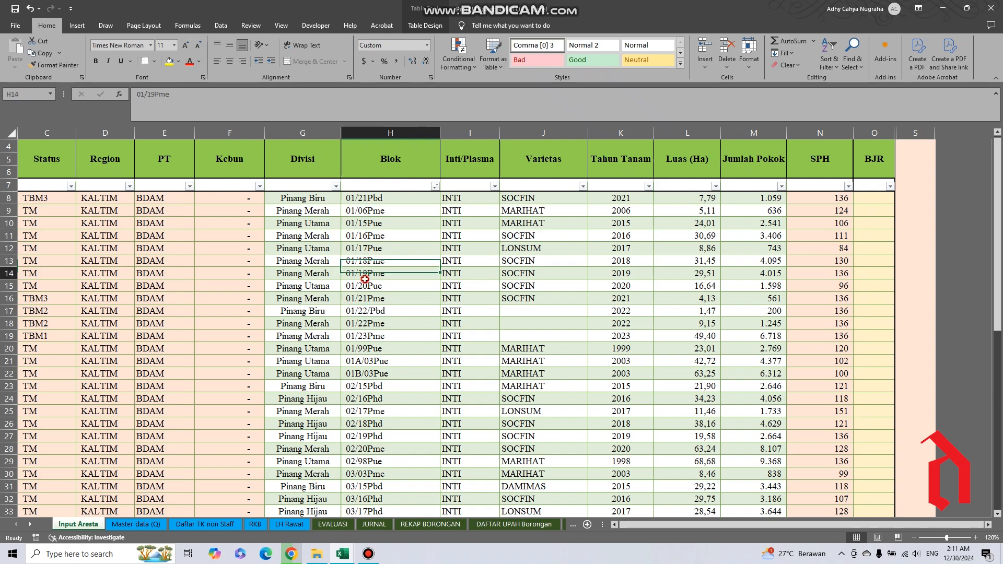
pyautogui.click(368, 336)
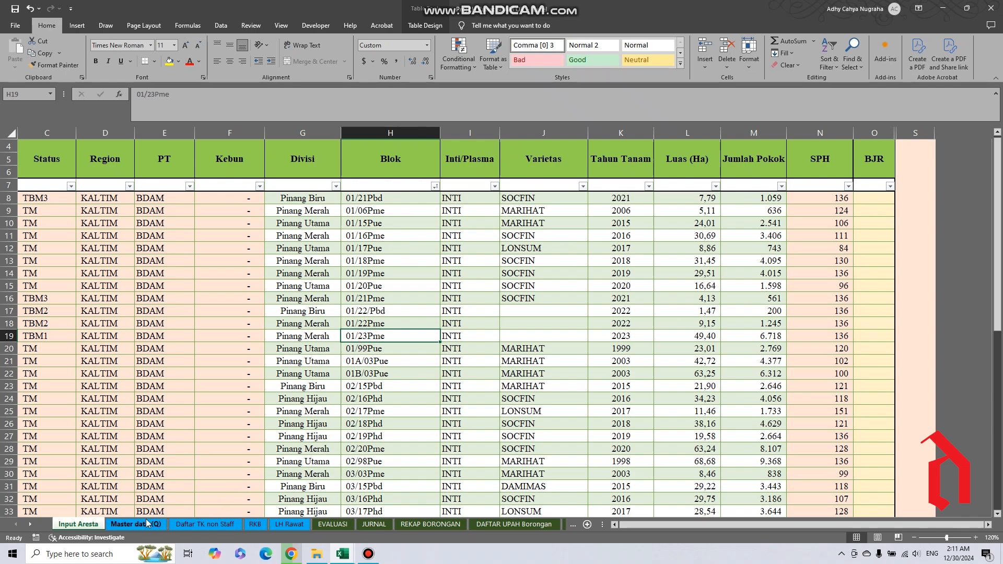
pyautogui.click(364, 210)
pyautogui.click(366, 236)
pyautogui.click(368, 273)
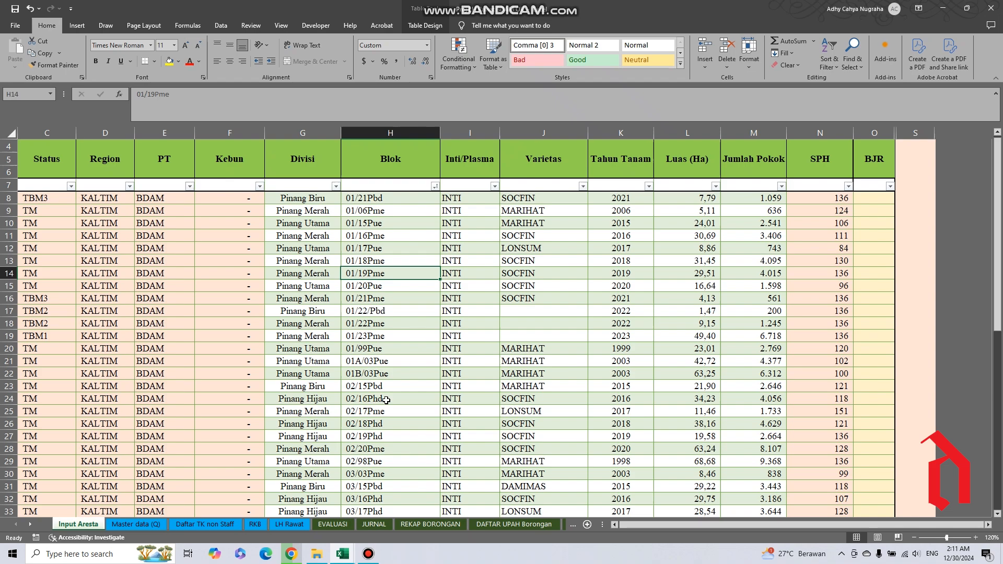
# Highlight the Blok column's data and the codes 01/16Pme through 02/98Pue, and inspect 01/23Pme, 01/21Pme and 01/99Pue.
pyautogui.click(378, 178)
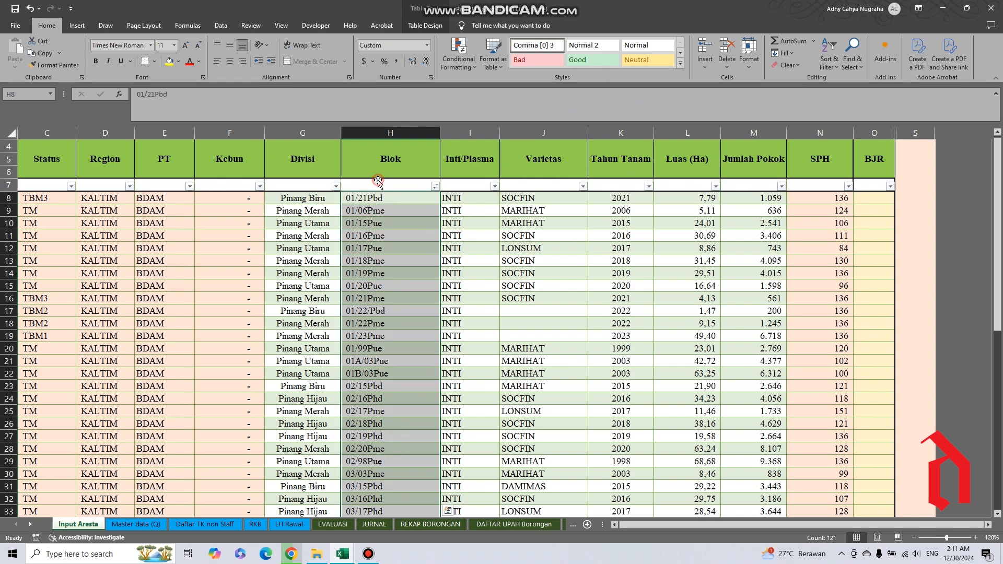
pyautogui.moveTo(395, 241); pyautogui.dragTo(401, 464)
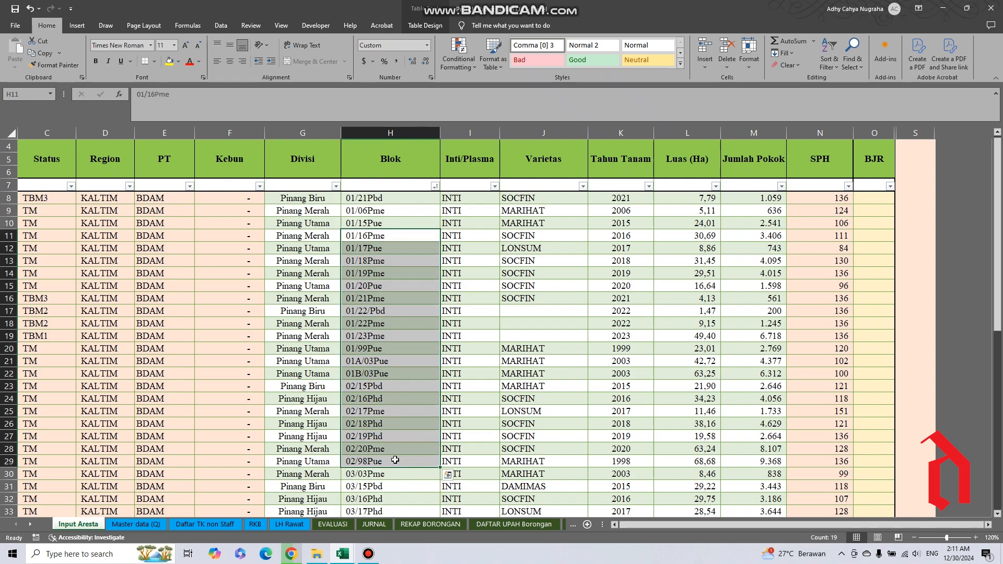
pyautogui.click(370, 336)
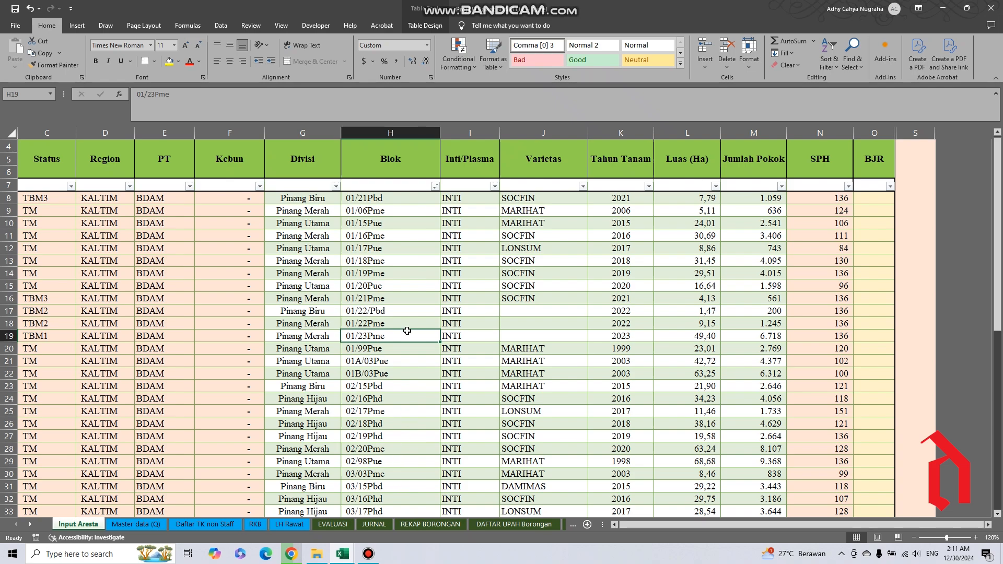
pyautogui.click(389, 298)
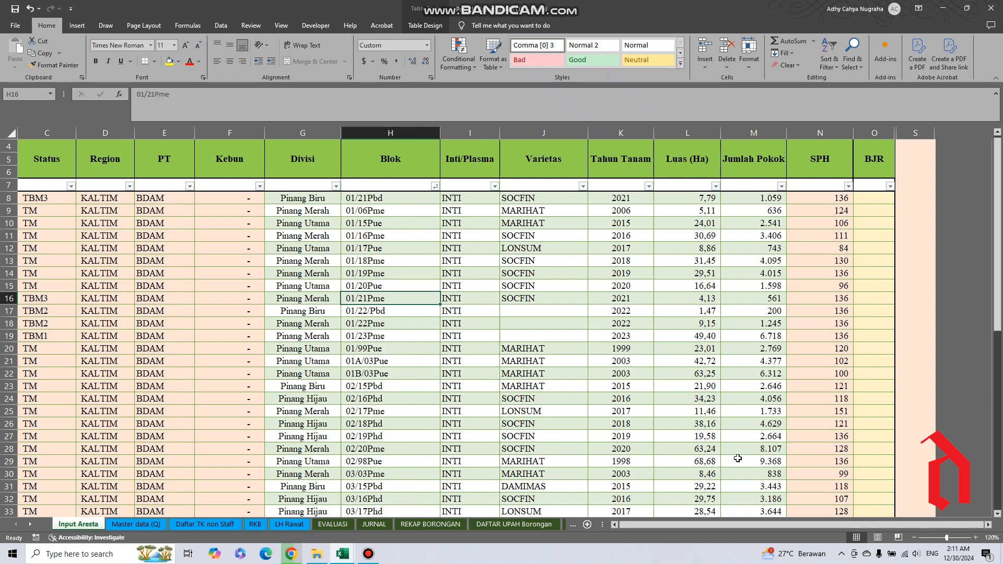
pyautogui.click(368, 349)
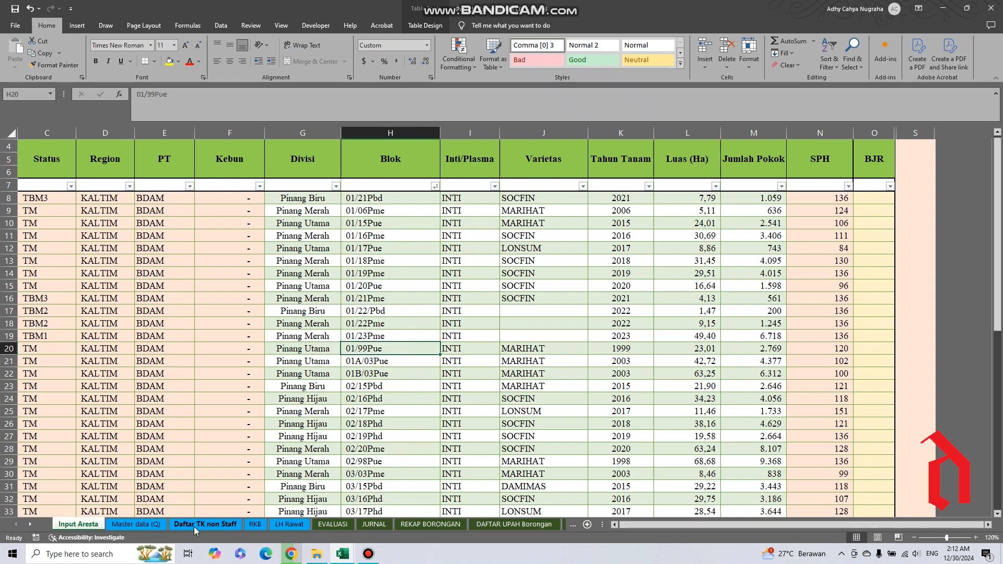
# Open the Master data (Q) sheet and highlight the material table's header row and its Merk Dagang column data.
pyautogui.click(137, 524)
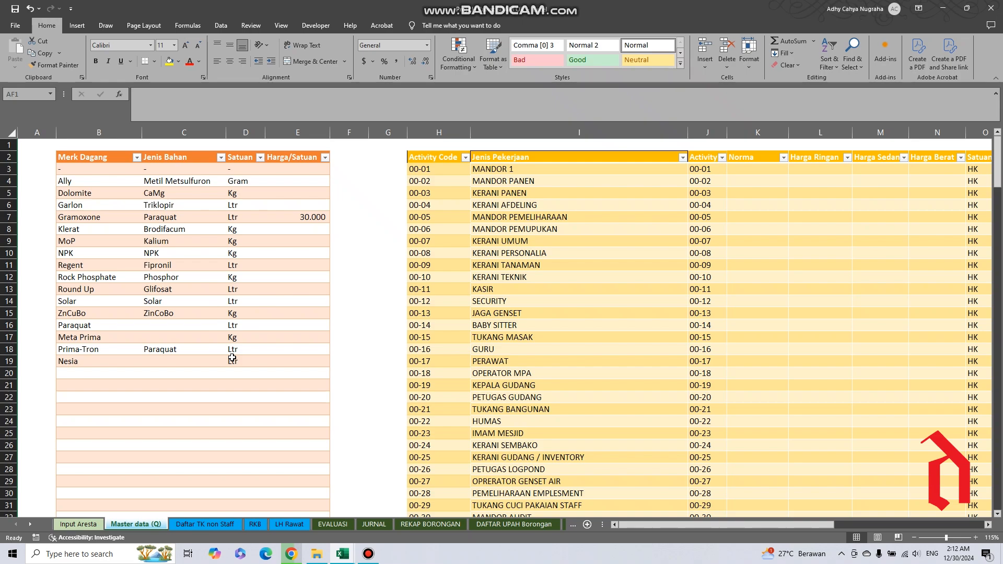
pyautogui.click(70, 158)
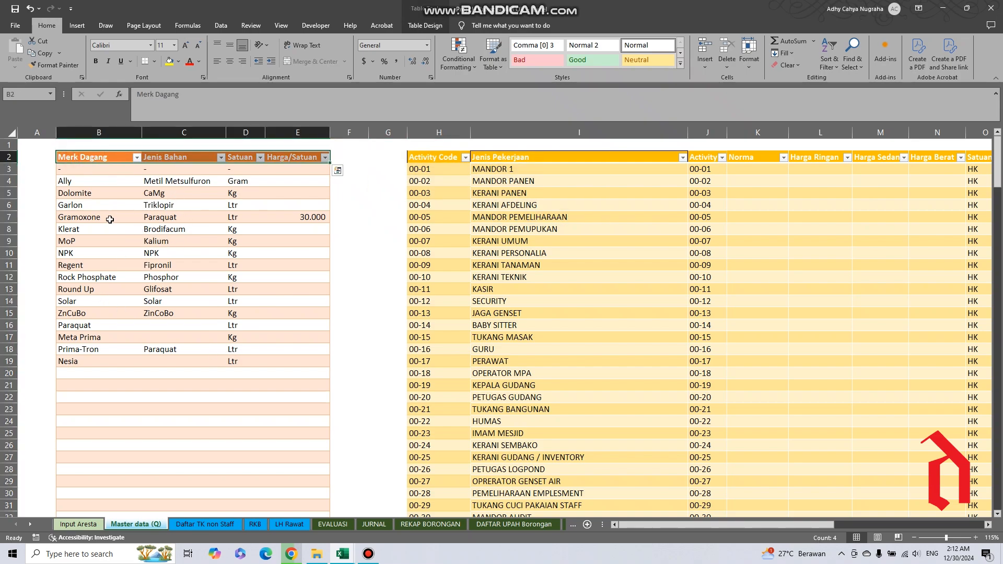
pyautogui.click(103, 179)
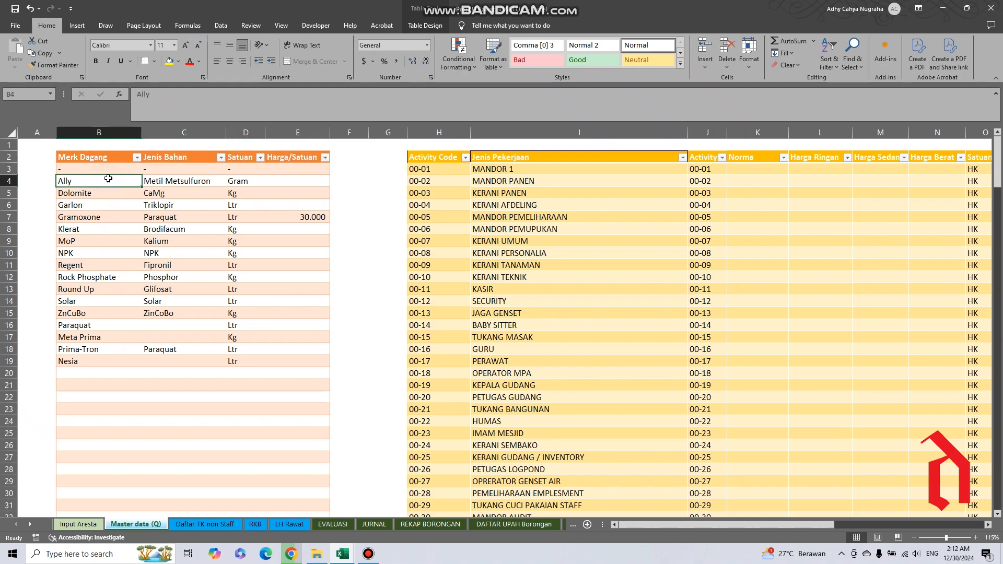
pyautogui.click(98, 151)
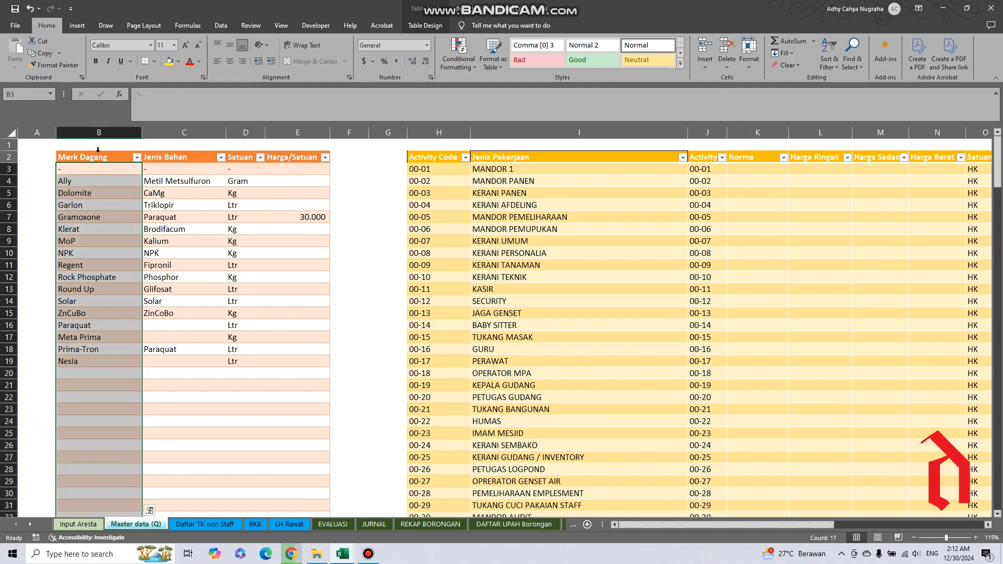
# Inspect the Dolomite, NPK and Gramoxone entries under Merk Dagang, and the Jenis Bahan entry for Gramoxone.
pyautogui.click(92, 191)
pyautogui.click(93, 252)
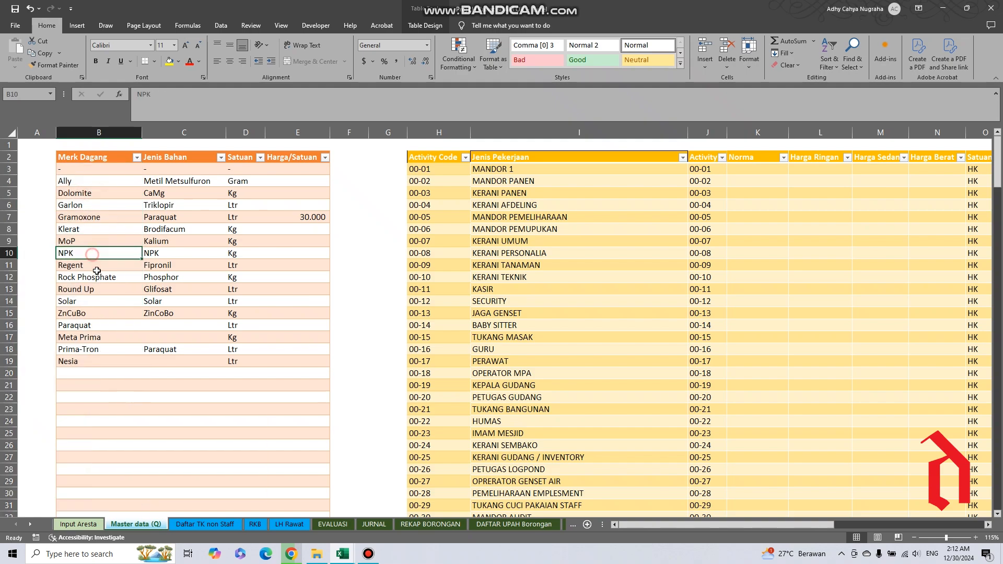
pyautogui.click(81, 220)
pyautogui.press('Right')
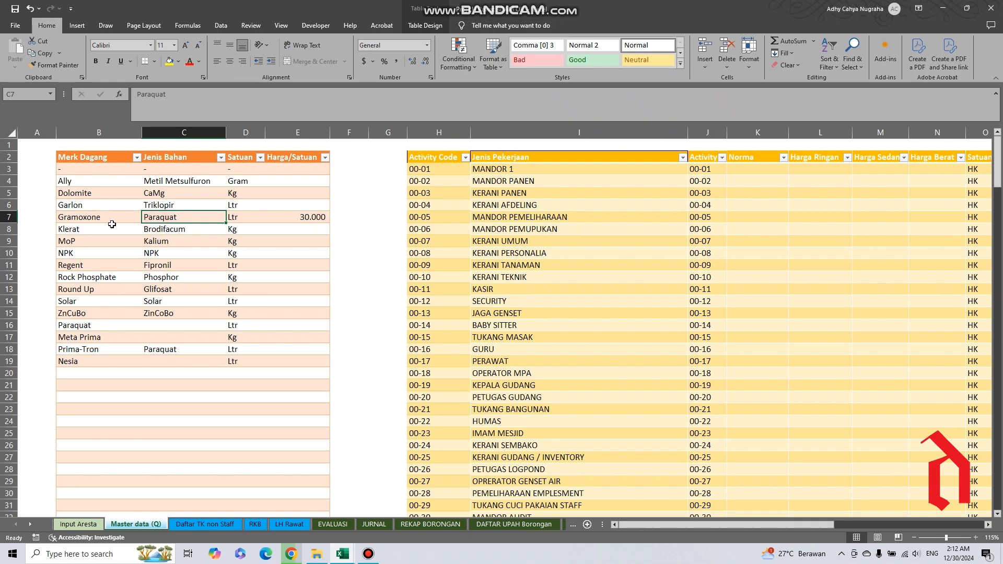
# Inspect Gramoxone under Merk Dagang, Phosphor and Glifosat under Jenis Bahan, and the Round Up brand entry.
pyautogui.click(84, 221)
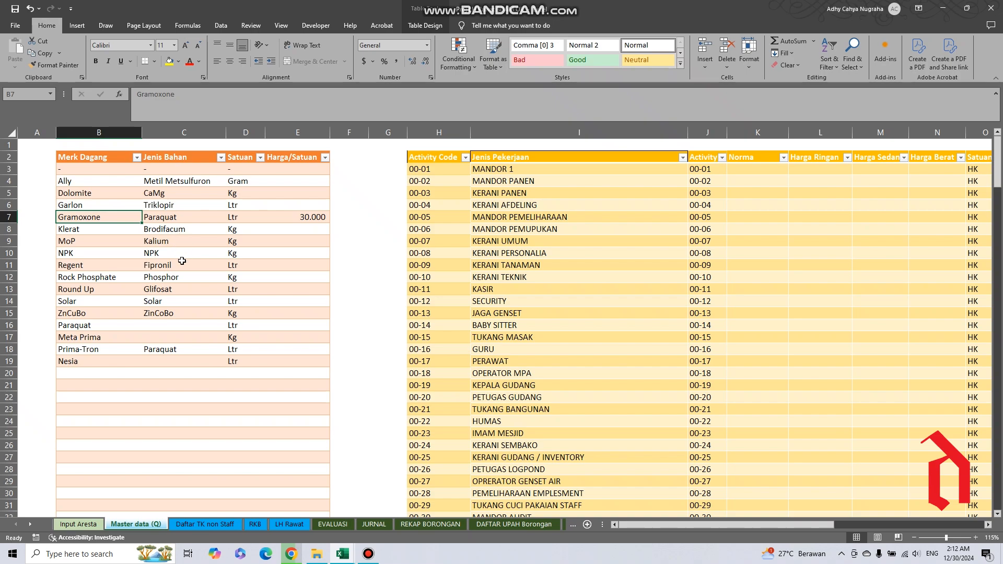
pyautogui.click(159, 280)
pyautogui.click(166, 294)
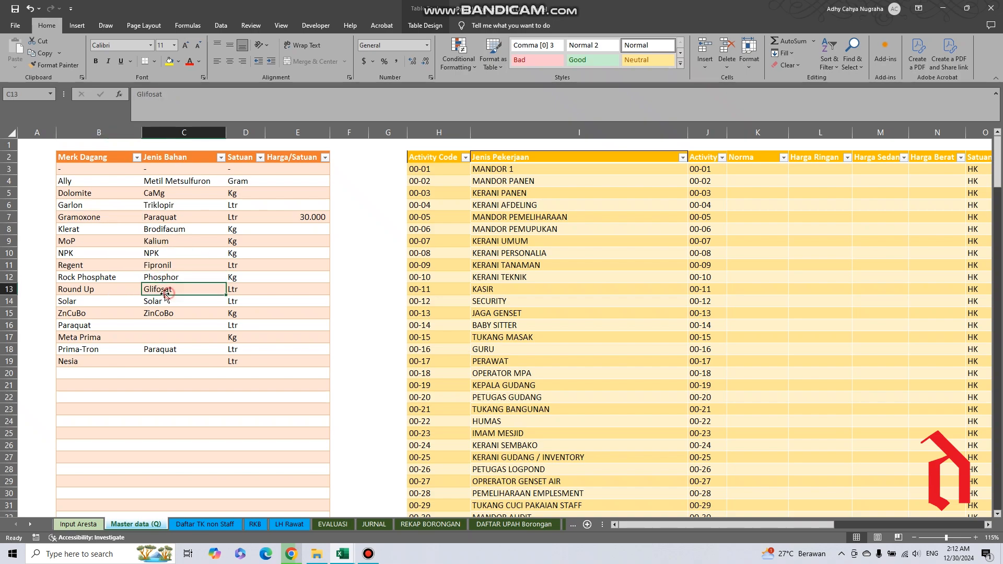
pyautogui.click(85, 293)
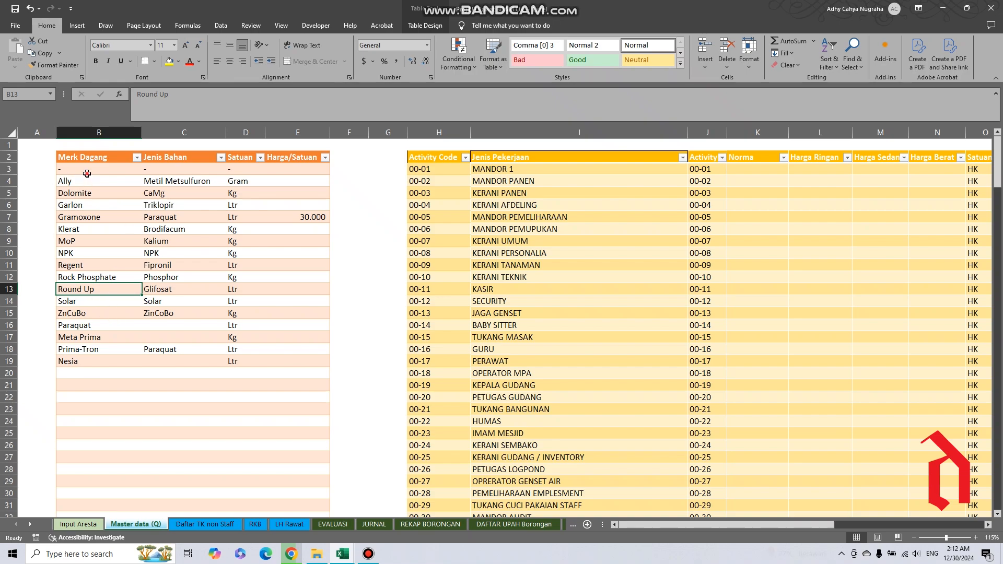
# Highlight the filled entries from row 3 to 19 under Merk Dagang and Jenis Bahan, then each column's full table data.
pyautogui.moveTo(87, 174); pyautogui.dragTo(86, 361)
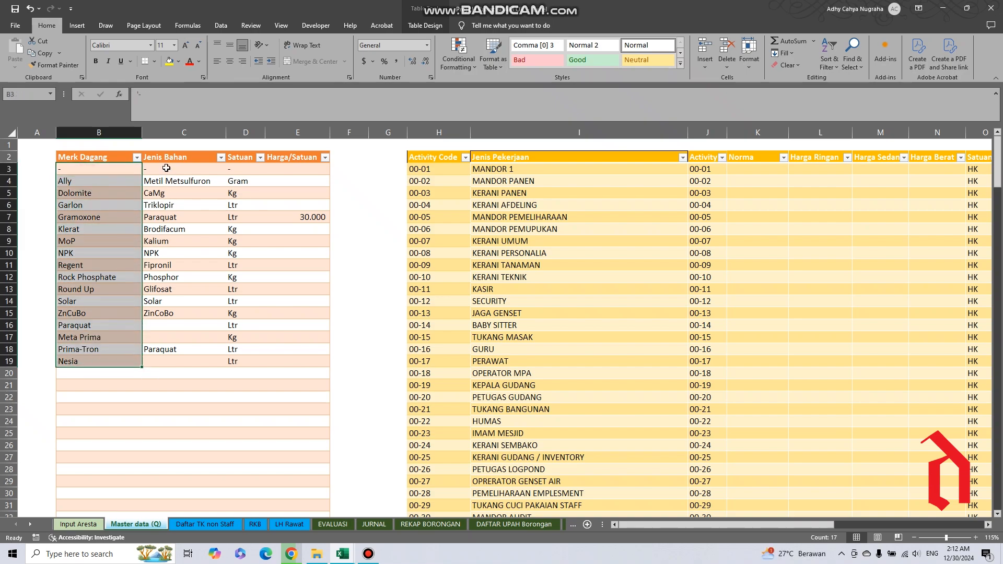
pyautogui.moveTo(166, 168); pyautogui.dragTo(185, 363)
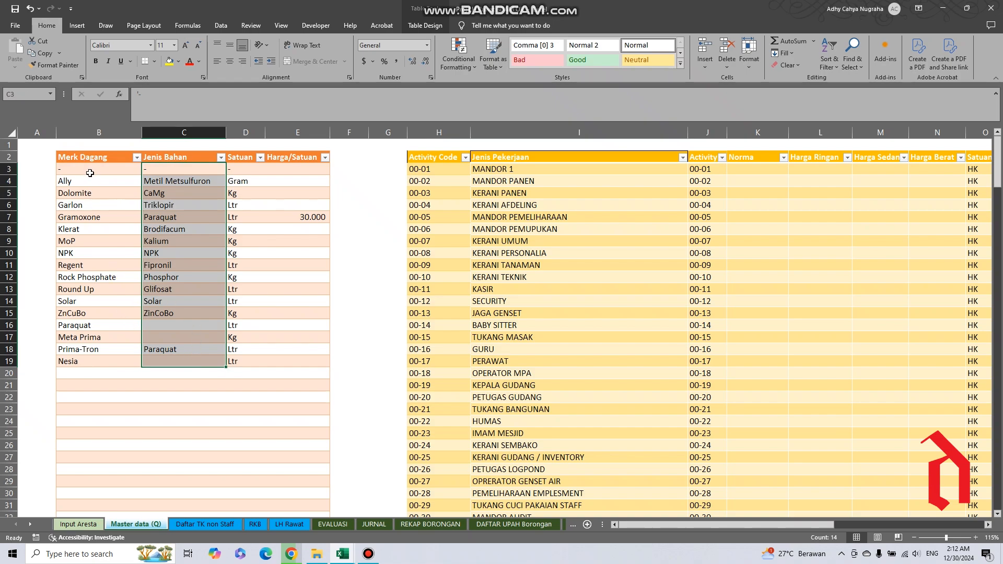
pyautogui.click(80, 151)
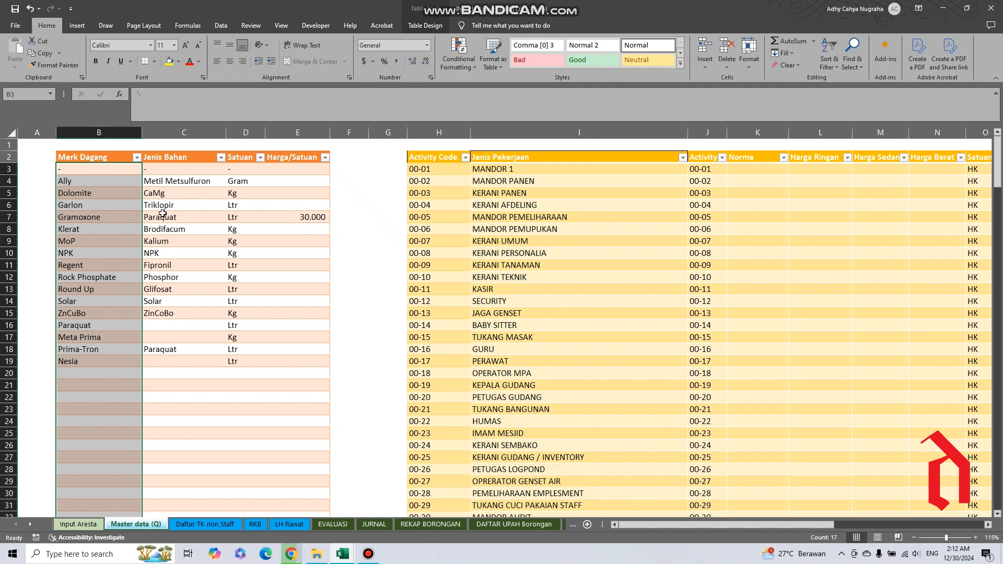
pyautogui.click(176, 155)
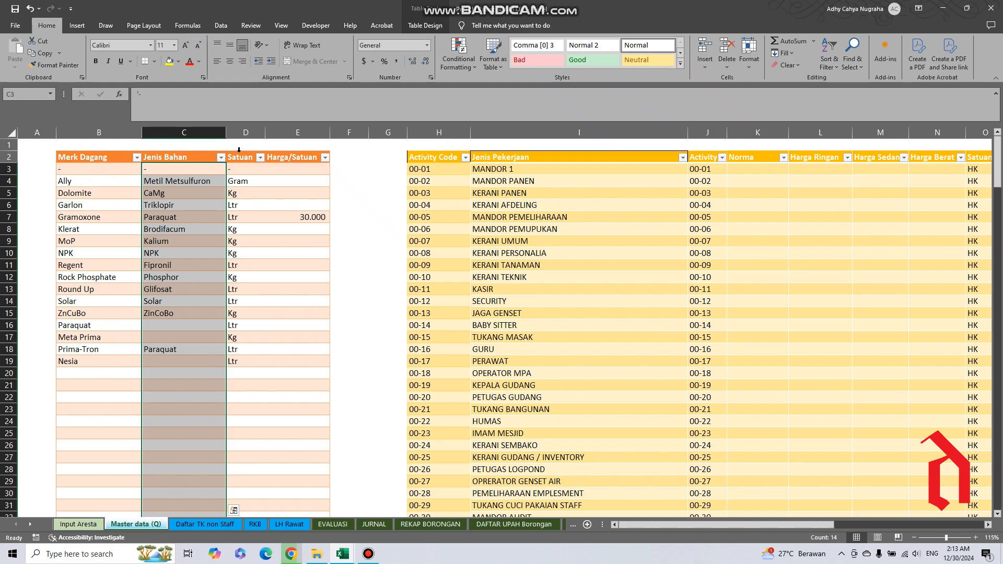
# Inspect the Satuan entries for Dolomite, Gramoxone and Klerat, and highlight the Harga/Satuan column's data.
pyautogui.click(239, 192)
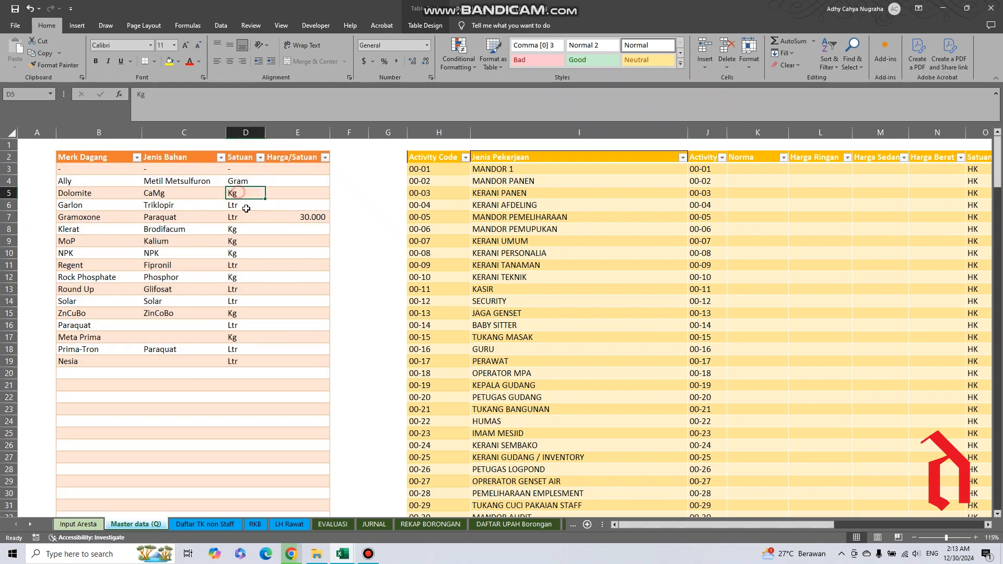
pyautogui.click(246, 215)
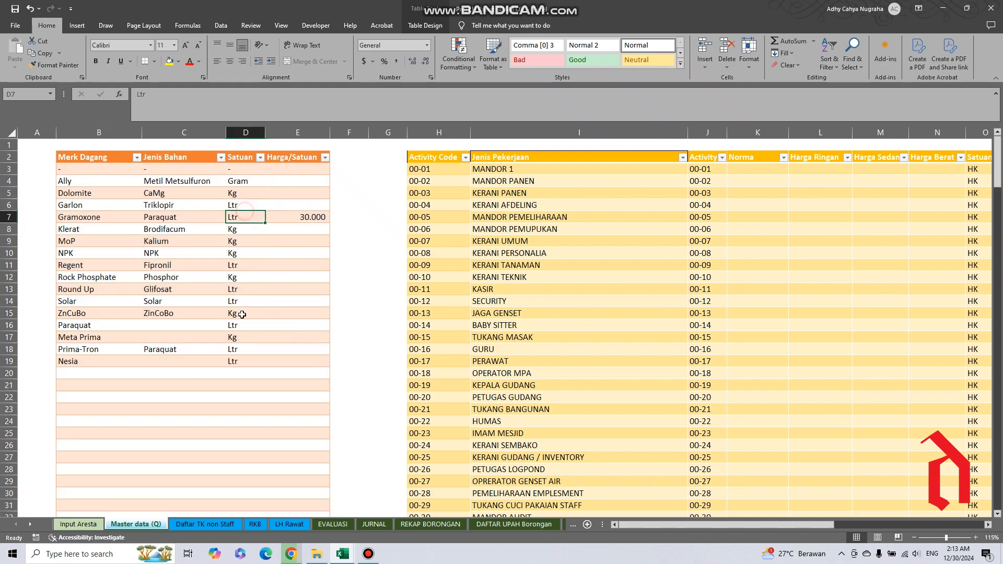
pyautogui.click(294, 150)
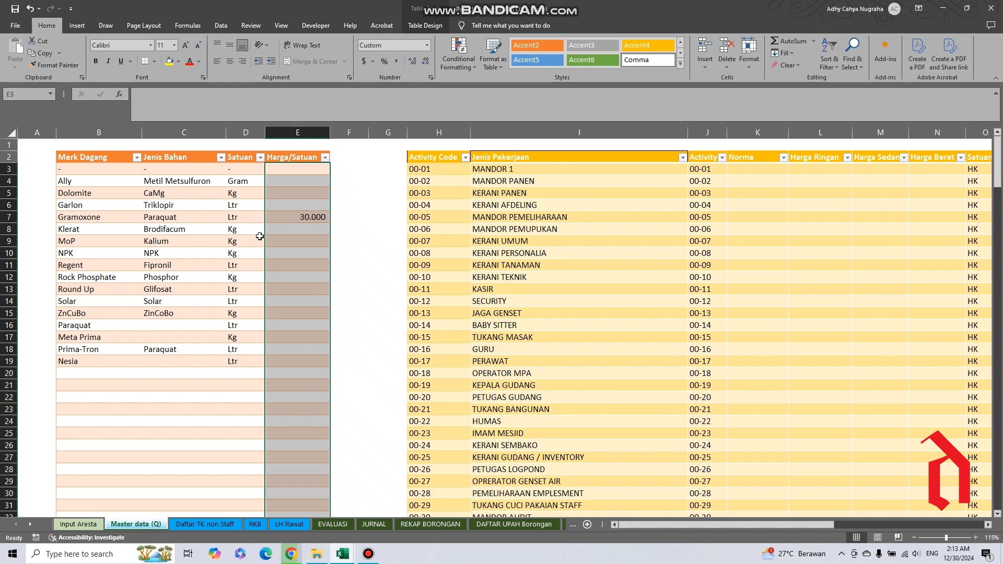
pyautogui.click(234, 230)
pyautogui.click(231, 144)
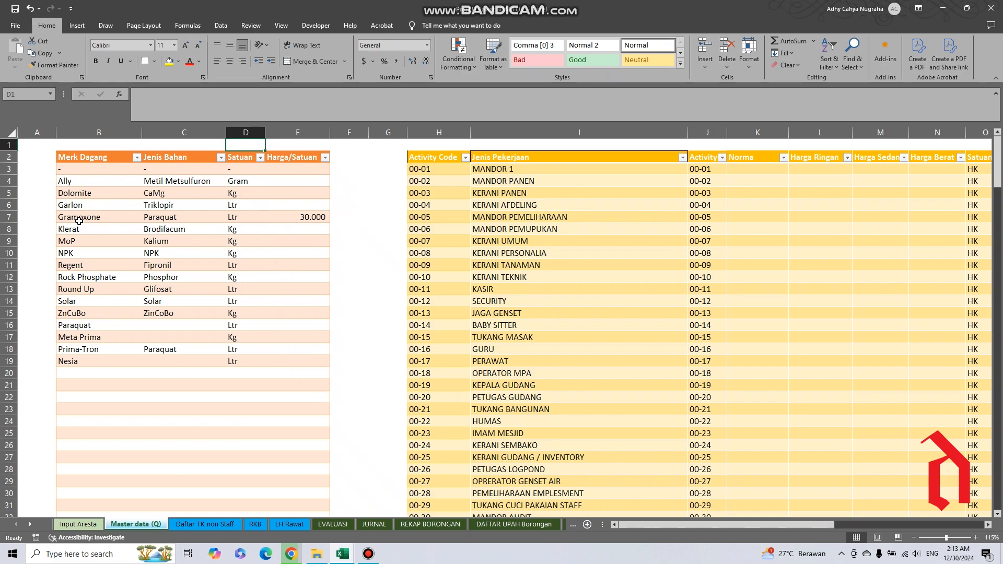
# Highlight Gramoxone's row in the material table and inspect the Harga/Satuan cells for Gramoxone and MoP.
pyautogui.click(58, 215)
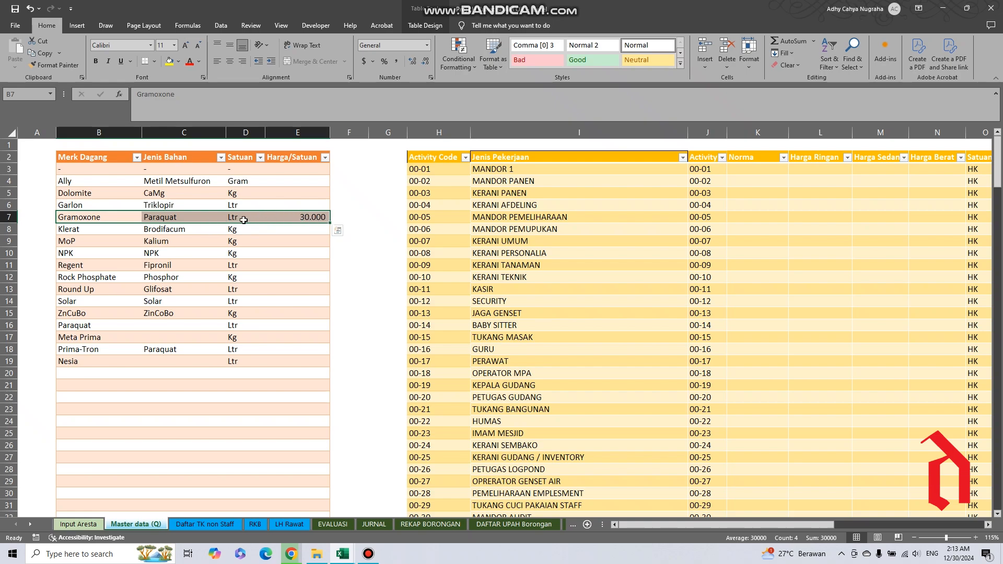
pyautogui.click(305, 219)
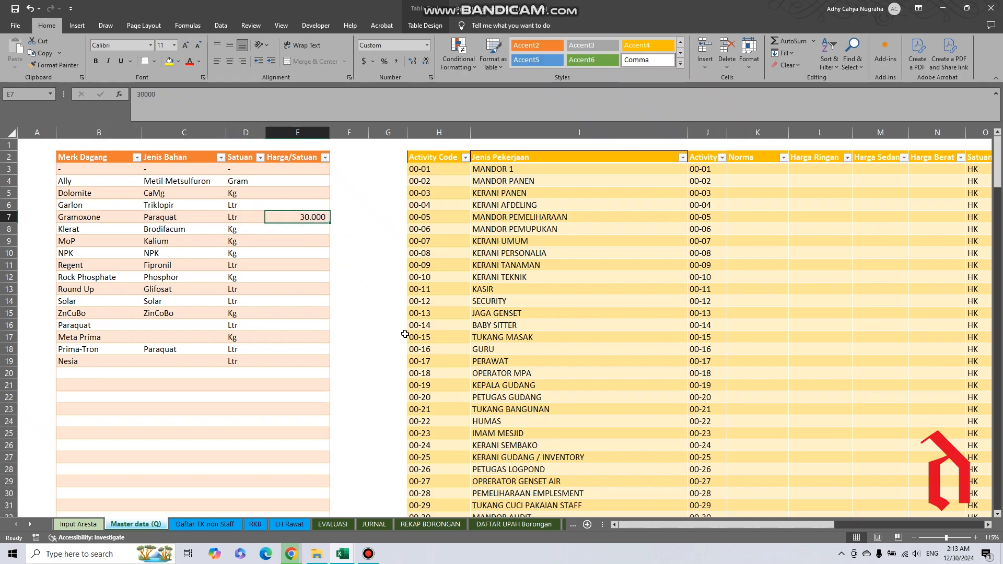
pyautogui.click(287, 239)
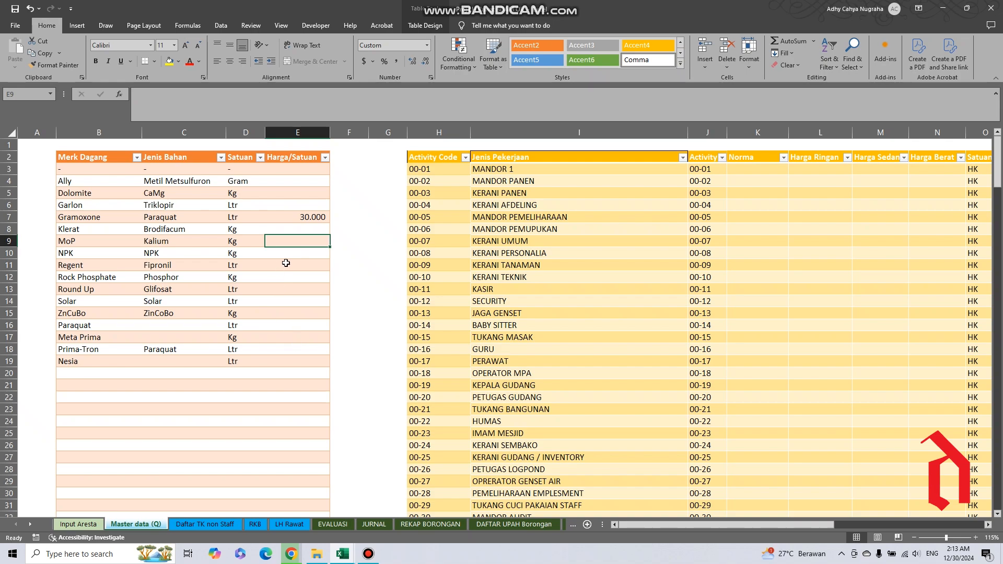
pyautogui.click(276, 241)
# Inspect Ally's Jenis Bahan, Satuan and Harga/Satuan cells, plus the Harga/Satuan cell for Solar.
pyautogui.click(162, 181)
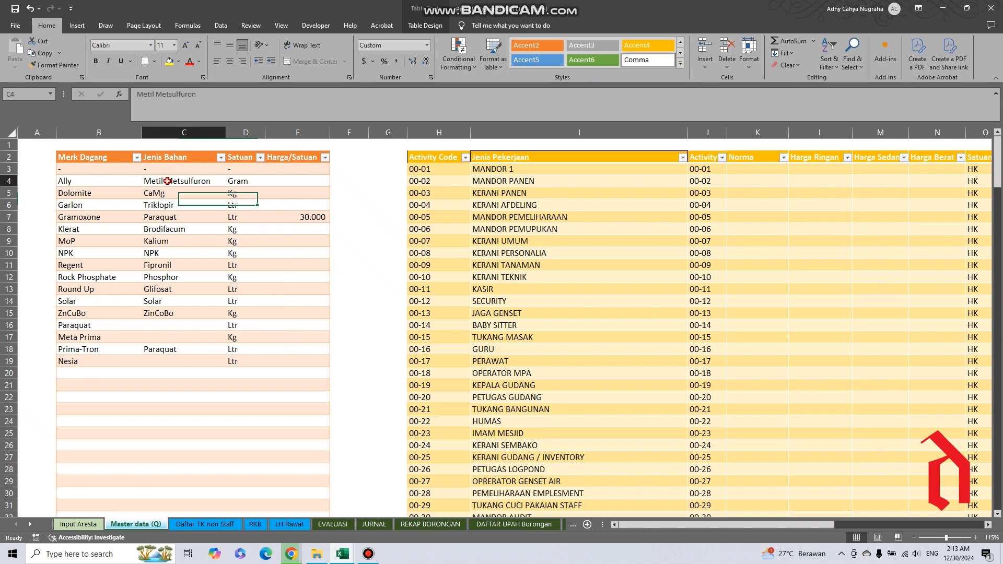
pyautogui.click(256, 182)
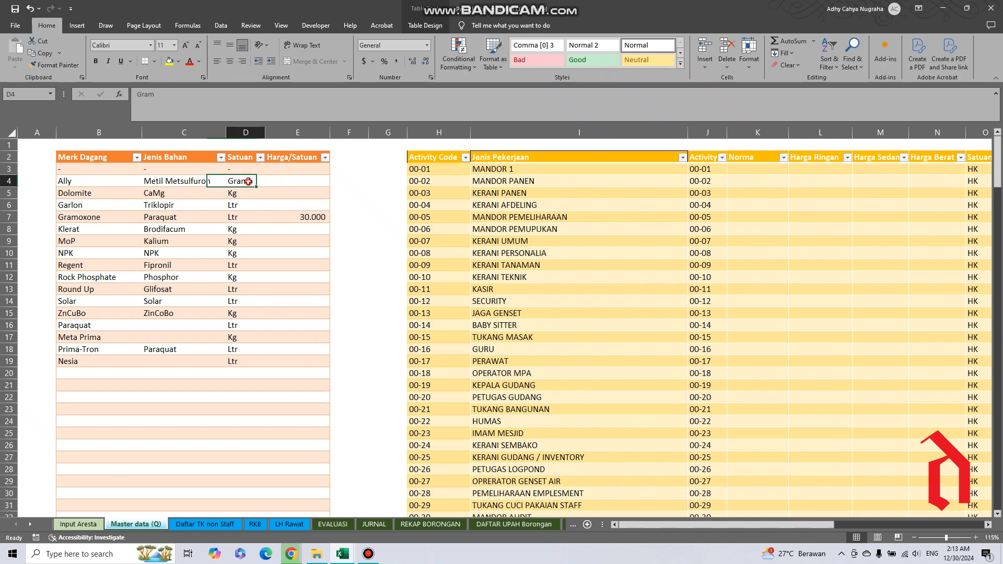
pyautogui.click(291, 182)
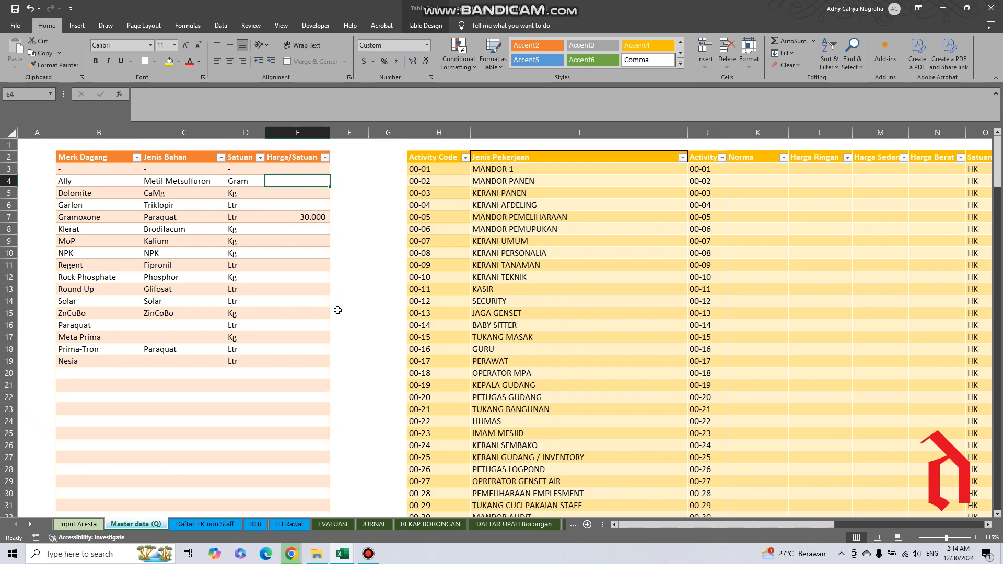
pyautogui.click(310, 298)
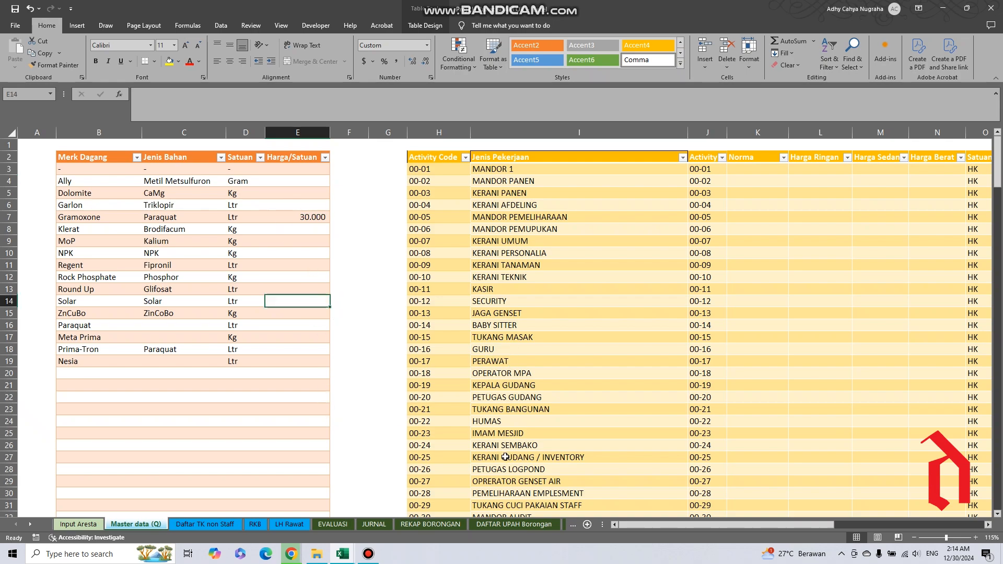
# Highlight the activity table's Activity Code data, inspect codes 00-01, 00-08 and 00-14, and review the list down to 24-16.
pyautogui.moveTo(645, 522); pyautogui.dragTo(731, 524)
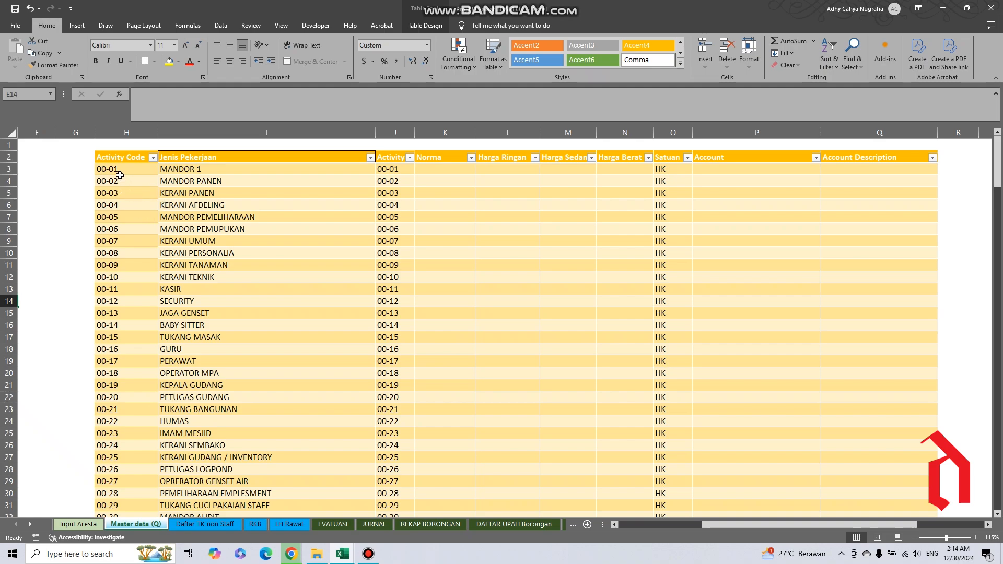
pyautogui.click(121, 151)
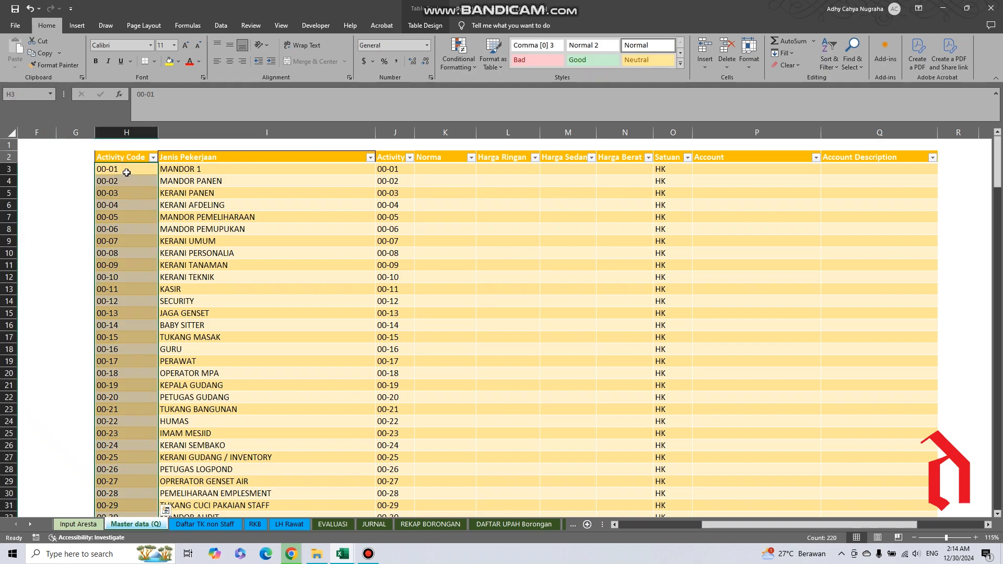
pyautogui.click(126, 172)
pyautogui.click(130, 253)
pyautogui.click(131, 319)
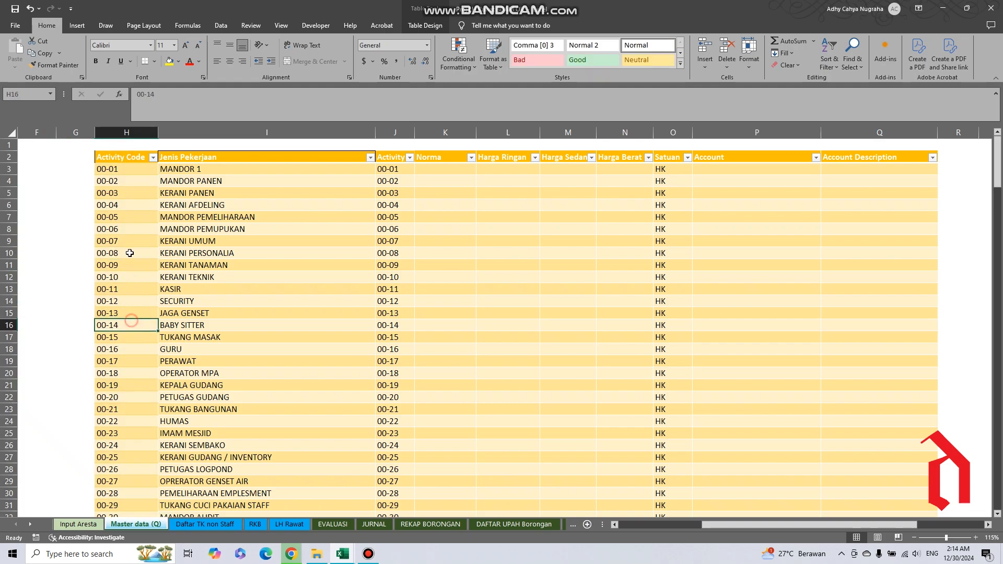
pyautogui.click(119, 174)
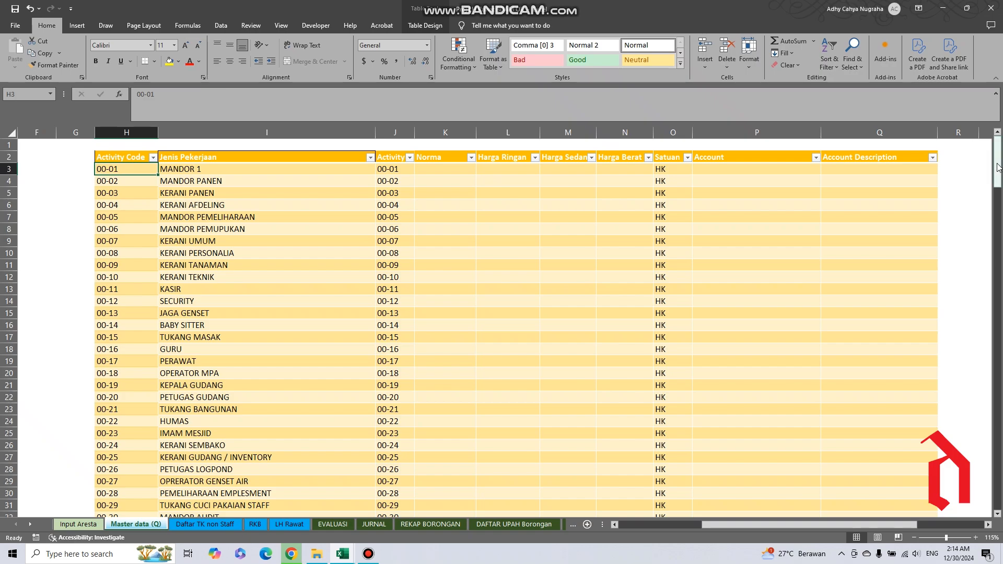
pyautogui.moveTo(998, 162); pyautogui.dragTo(999, 508)
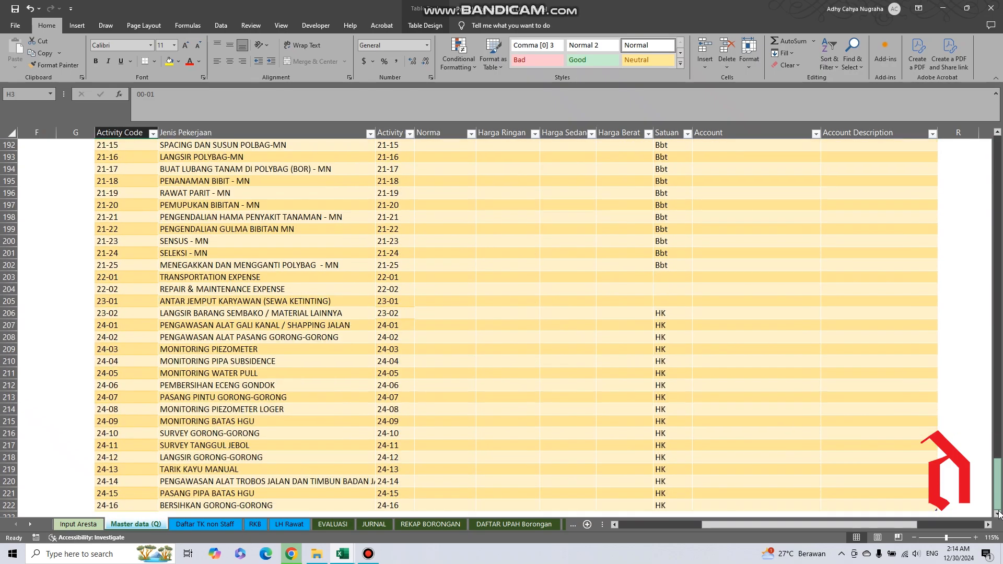
pyautogui.moveTo(1002, 295); pyautogui.dragTo(1000, 134)
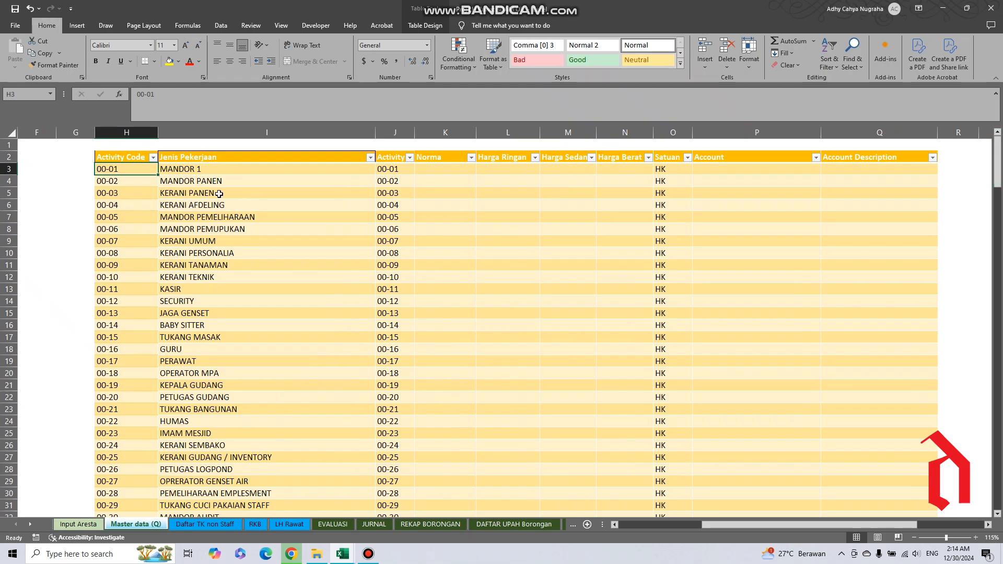
# Inspect the MANDOR 1, MANDOR PANEN and KERANI PANEN entries under Jenis Pekerjaan.
pyautogui.click(218, 172)
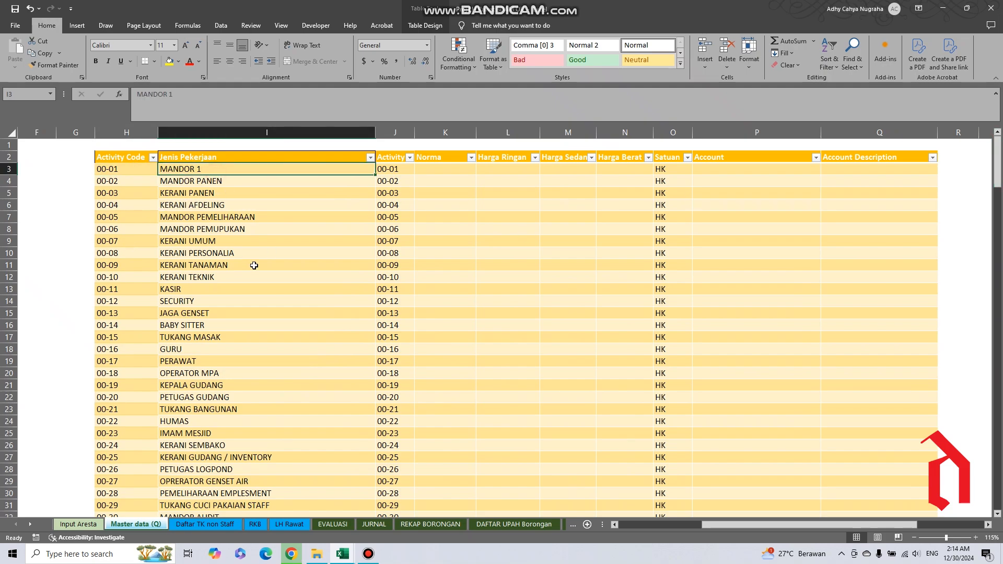
pyautogui.click(198, 181)
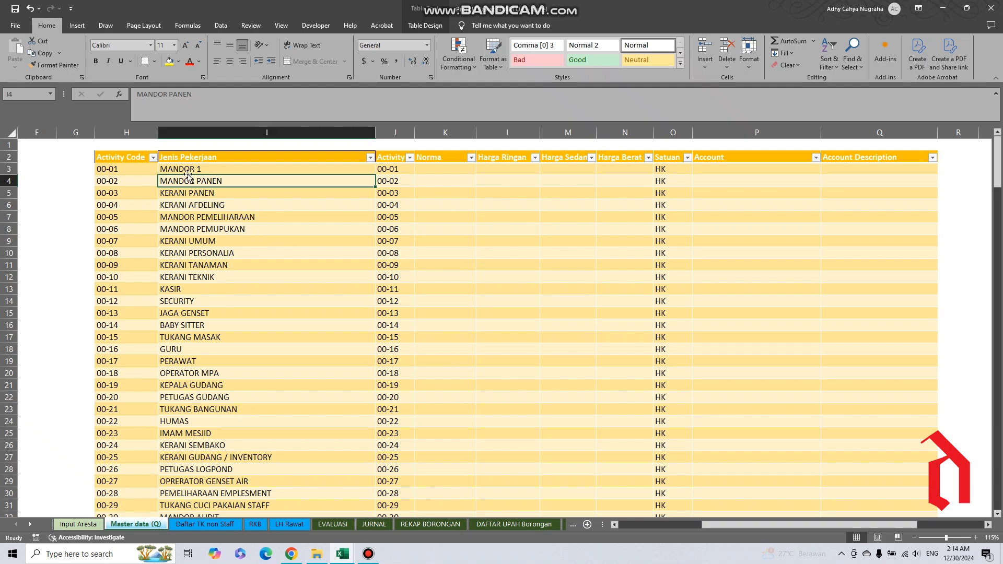
pyautogui.press('Up')
pyautogui.press('Down')
pyautogui.press('Down')
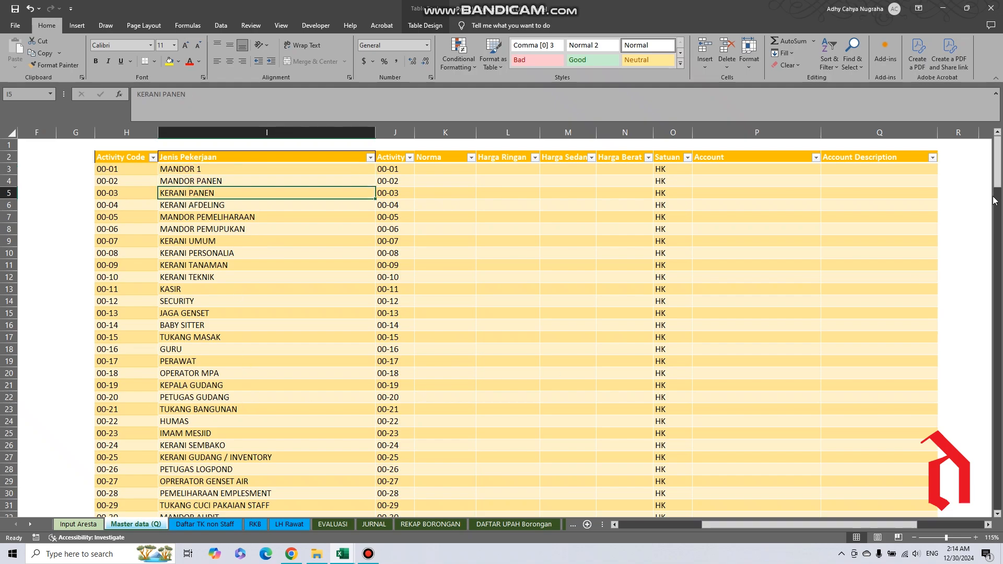
# Review the job types throughout the activity table and highlight the Jenis Pekerjaan column's data.
pyautogui.moveTo(995, 177)
pyautogui.mouseDown()
pyautogui.moveTo(1002, 514)
pyautogui.moveTo(995, 163)
pyautogui.mouseUp()
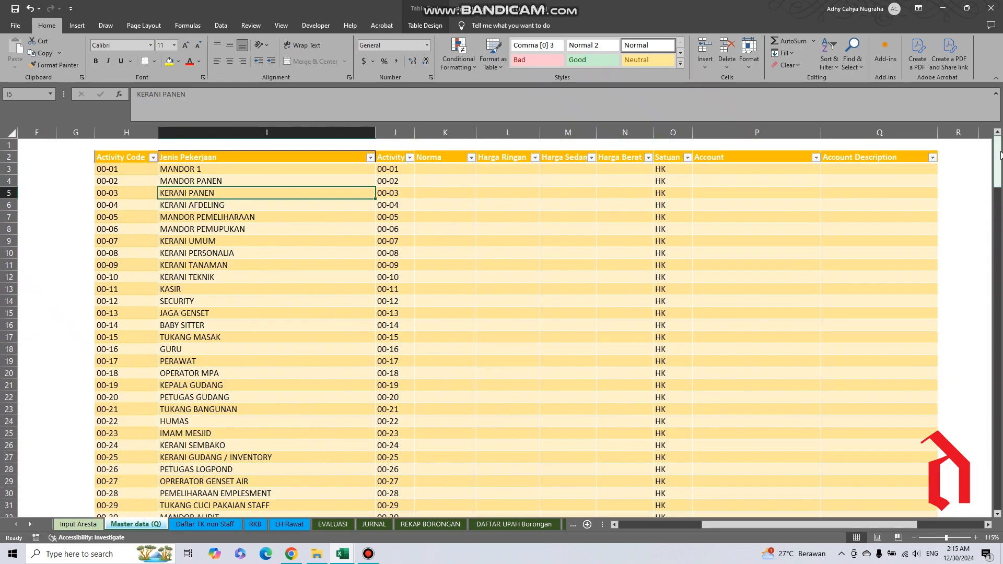
pyautogui.moveTo(998, 153)
pyautogui.mouseDown()
pyautogui.moveTo(999, 168)
pyautogui.moveTo(998, 142)
pyautogui.moveTo(999, 160)
pyautogui.mouseUp()
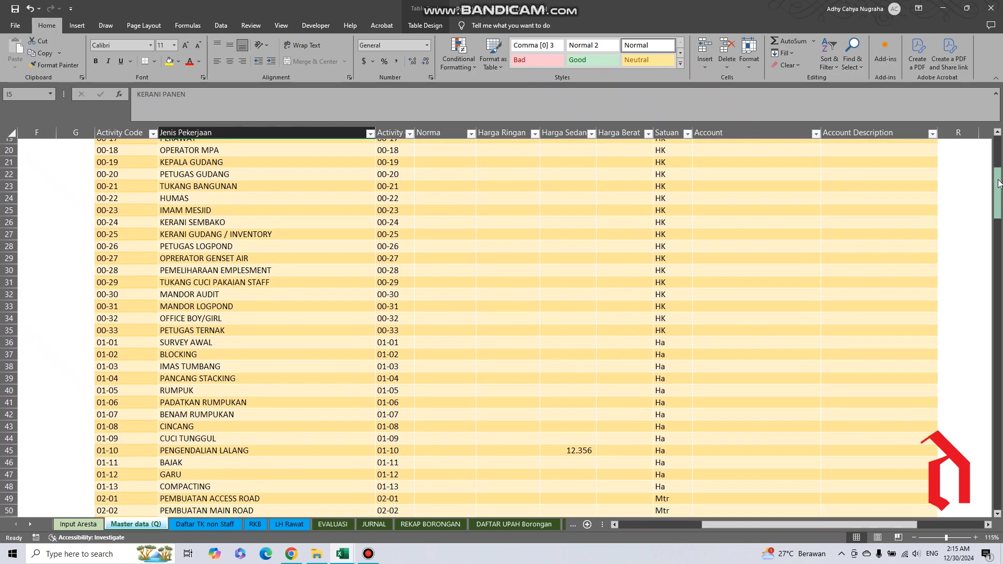
pyautogui.moveTo(999, 182); pyautogui.dragTo(1000, 420)
pyautogui.moveTo(1001, 320); pyautogui.dragTo(1001, 156)
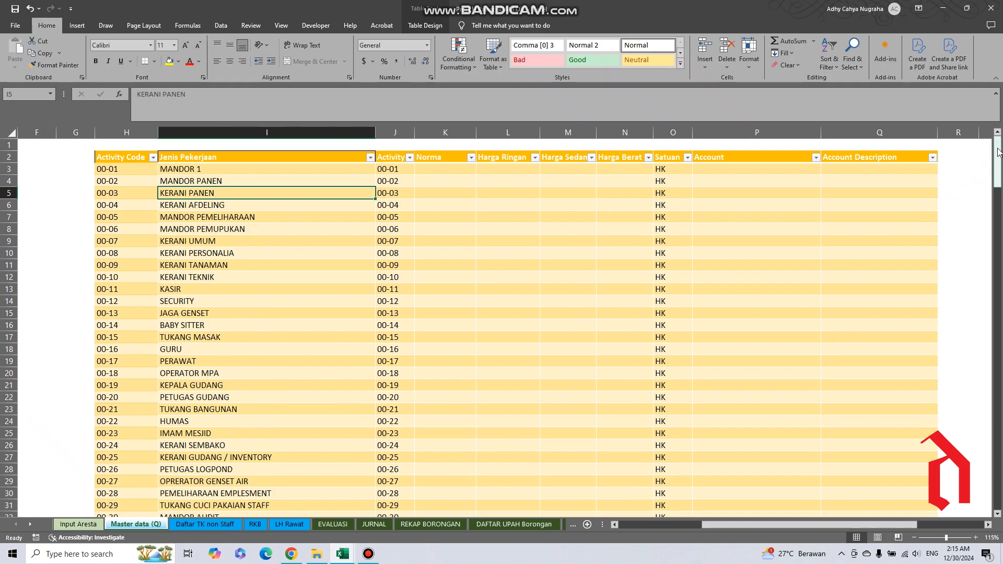
pyautogui.moveTo(999, 151); pyautogui.dragTo(999, 235)
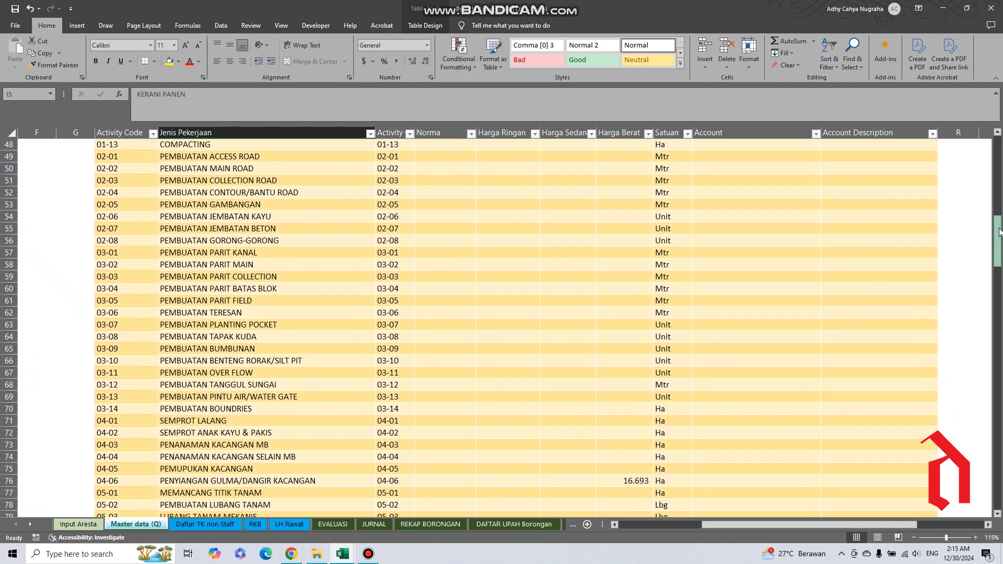
pyautogui.click(222, 129)
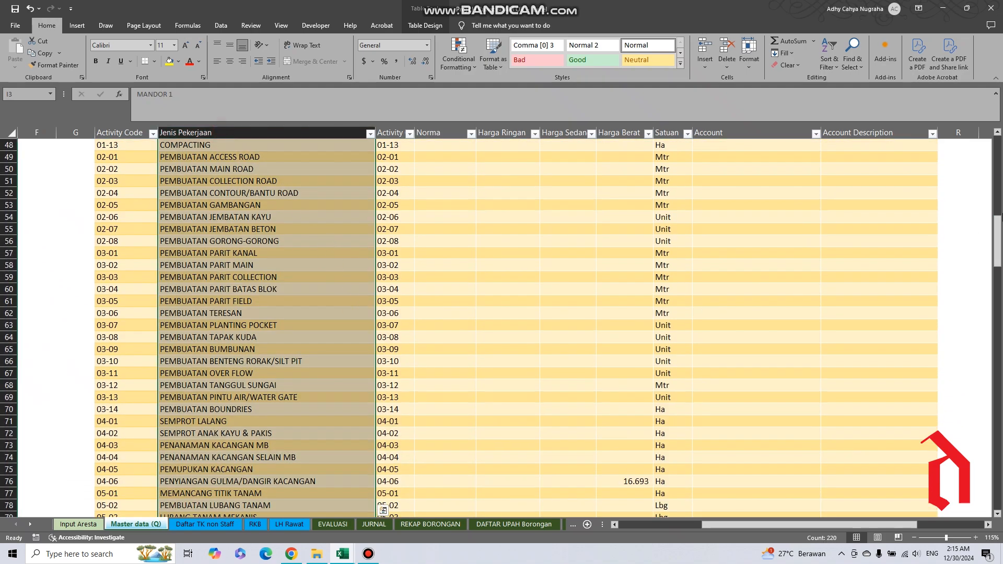
# Inspect the RAWAT PIRINGAN CHEMIST job and highlight the table row of activity 06-01, GARUK PIRINGAN.
pyautogui.moveTo(999, 236); pyautogui.dragTo(999, 297)
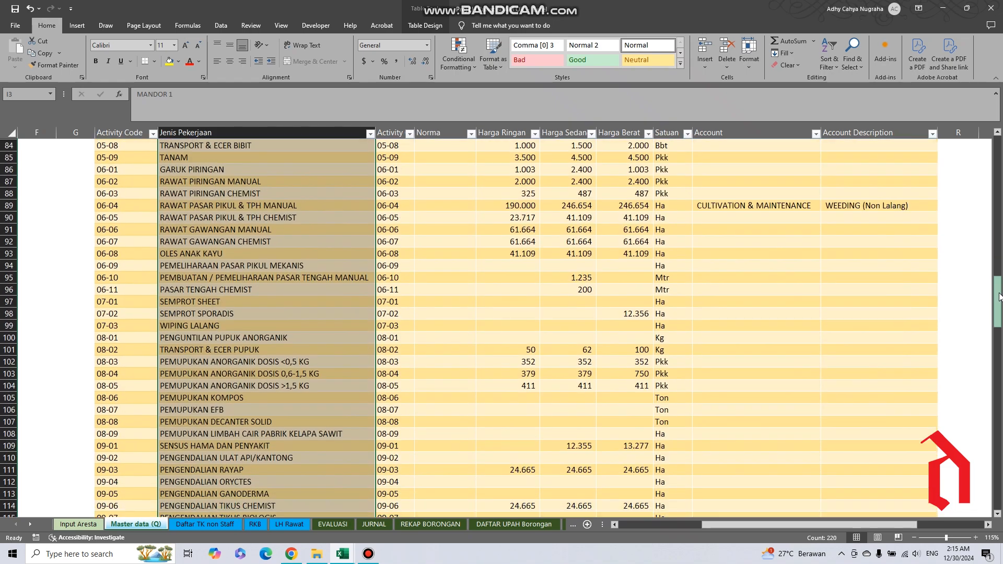
pyautogui.click(192, 191)
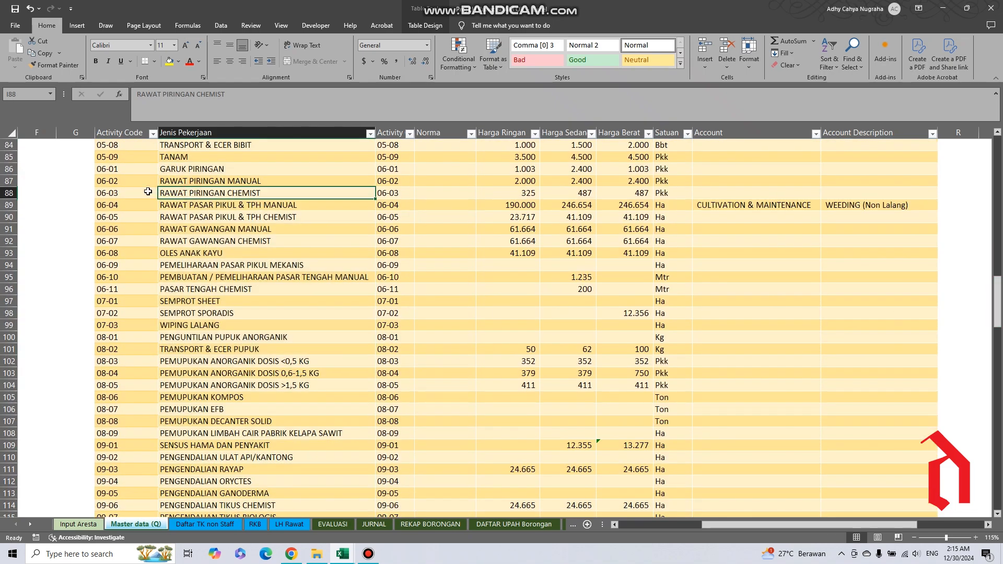
pyautogui.click(106, 168)
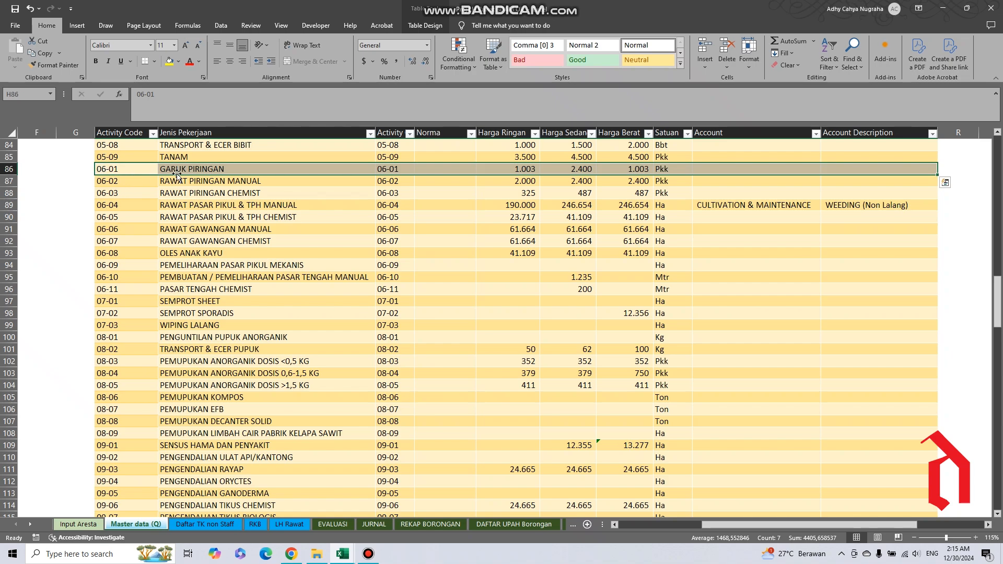
# Inspect the RAWAT PIRINGAN MANUAL, RAWAT PASAR PIKUL & TPH MANUAL and RAWAT GAWANGAN MANUAL jobs under Jenis Pekerjaan.
pyautogui.click(220, 184)
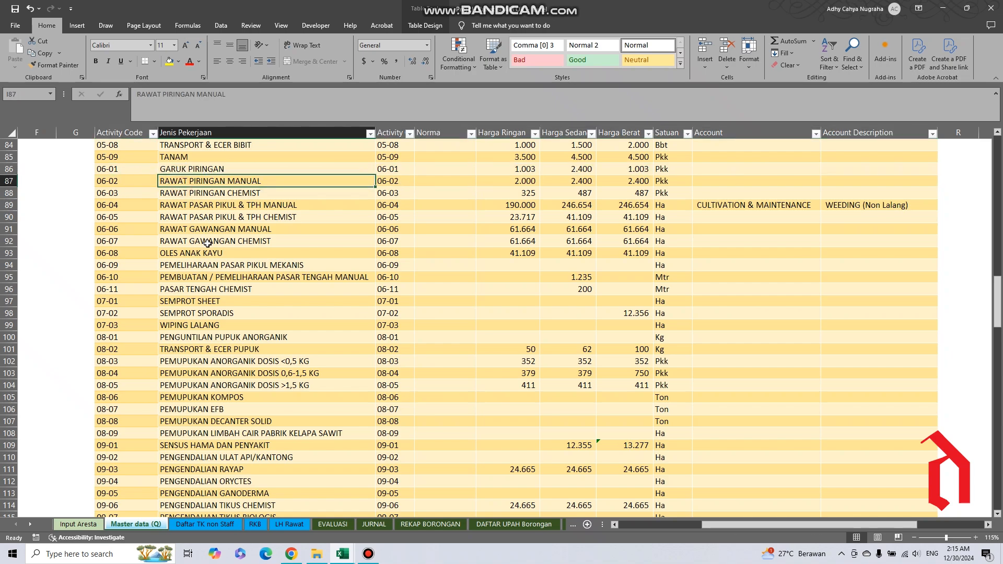
pyautogui.press('Down')
pyautogui.click(188, 208)
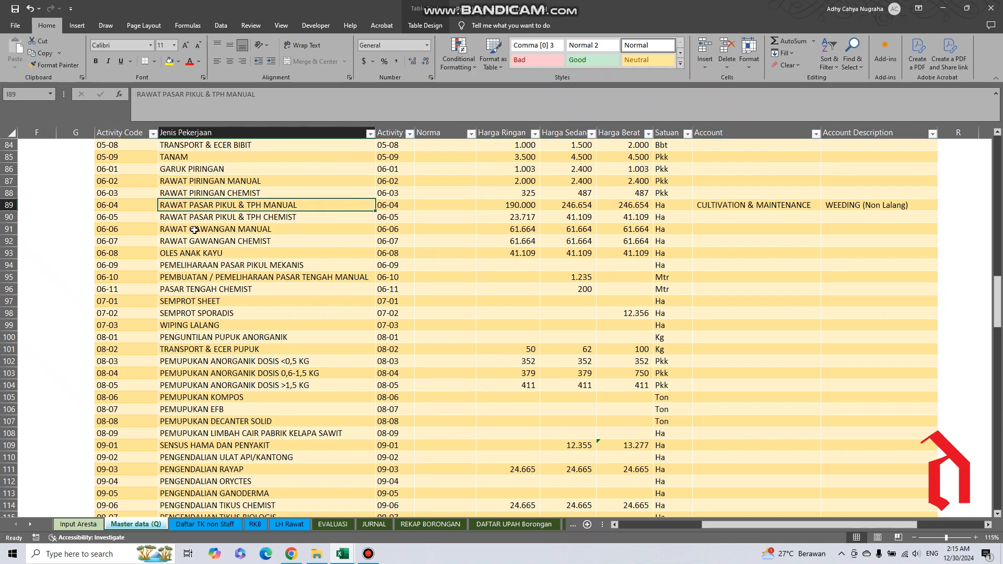
pyautogui.click(192, 229)
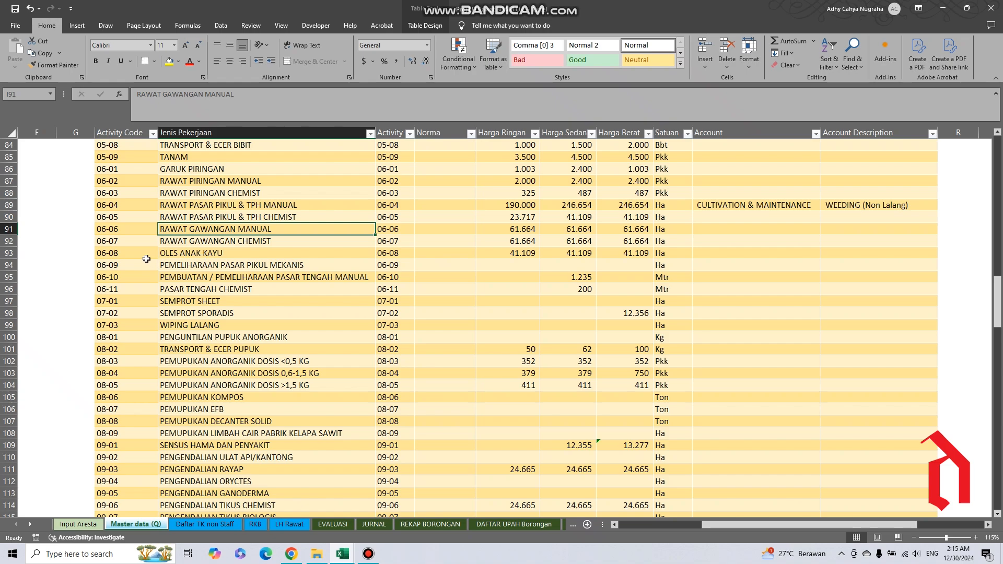
# Highlight in turn the activity table rows 06-07 RAWAT GAWANGAN CHEMIST, 06-08 OLES ANAK KAYU and 07-01 SEMPROT SHEET.
pyautogui.click(103, 240)
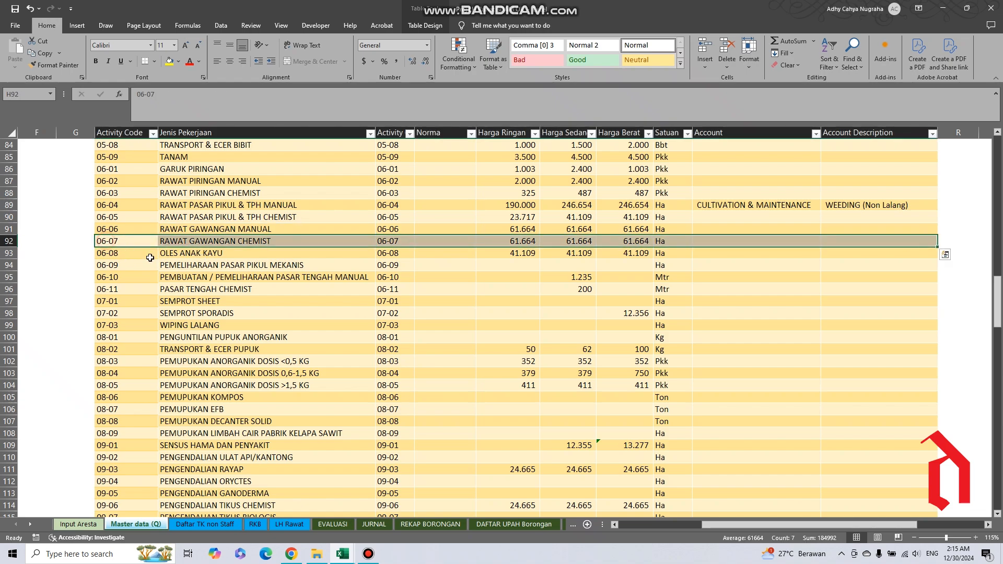
pyautogui.click(112, 258)
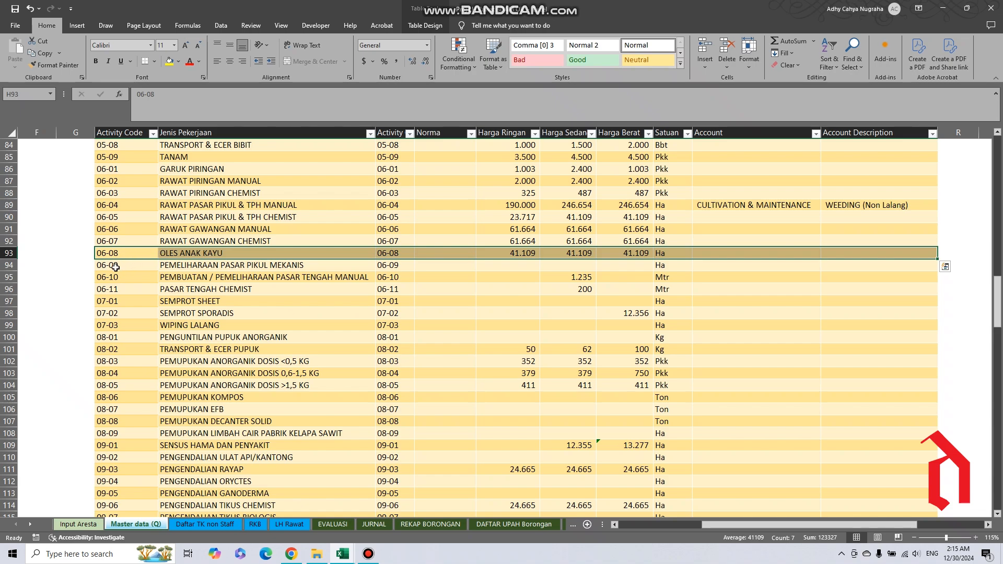
pyautogui.click(102, 299)
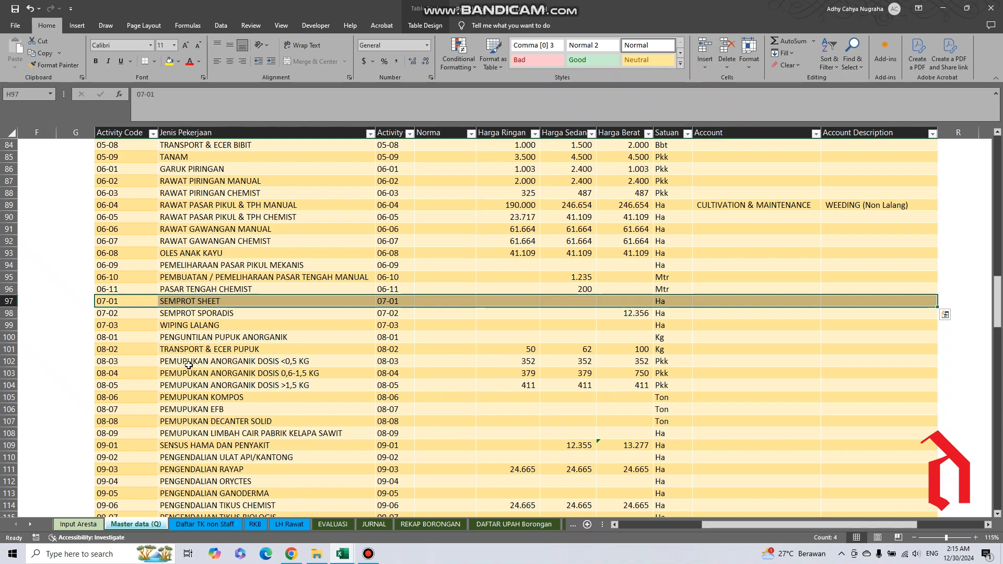
pyautogui.click(81, 360)
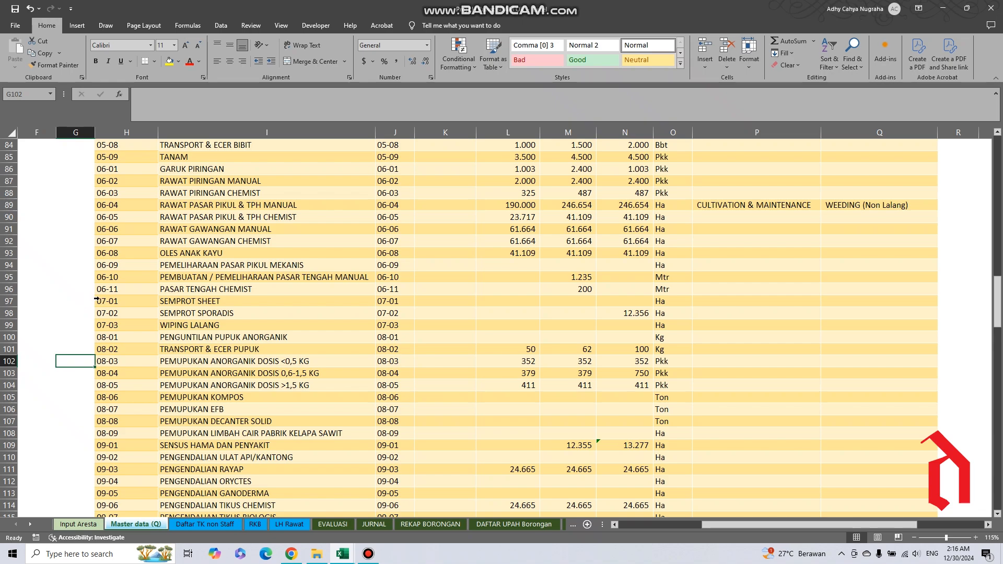
# Insert a blank table row above activity 07-01, SEMPROT SHEET, and try adding and removing a second blank row there.
pyautogui.click(96, 299)
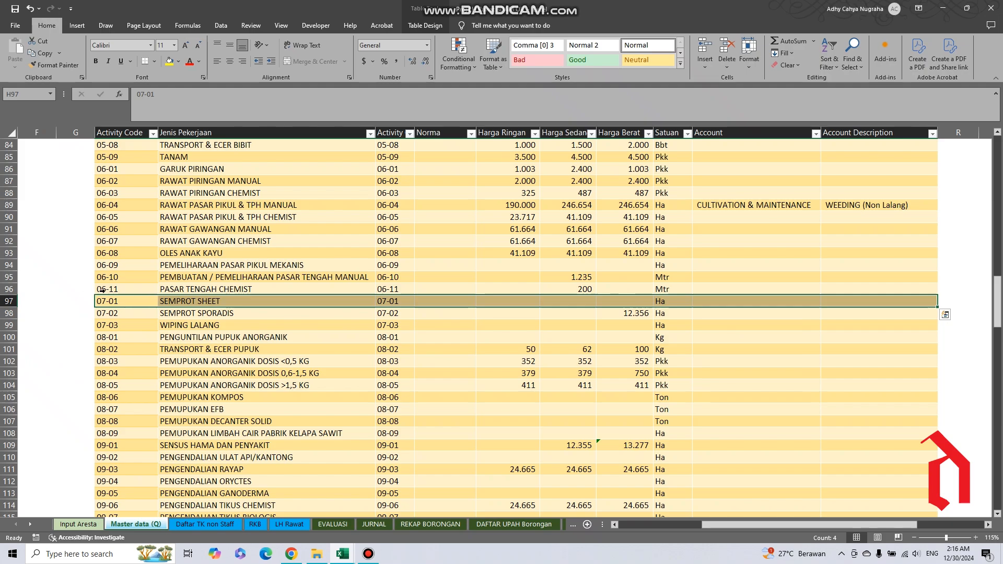
pyautogui.click(704, 46)
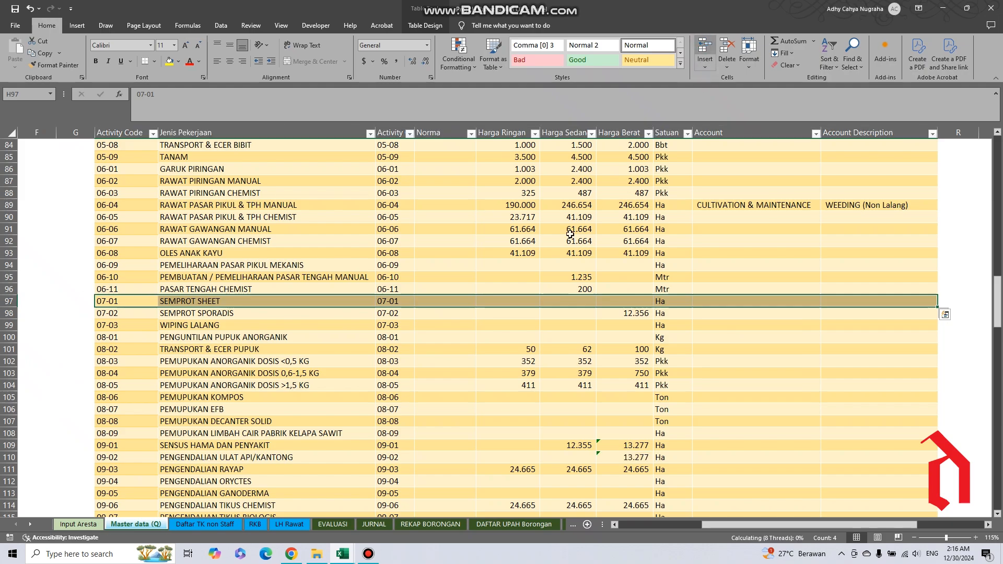
pyautogui.moveTo(713, 526); pyautogui.dragTo(879, 550)
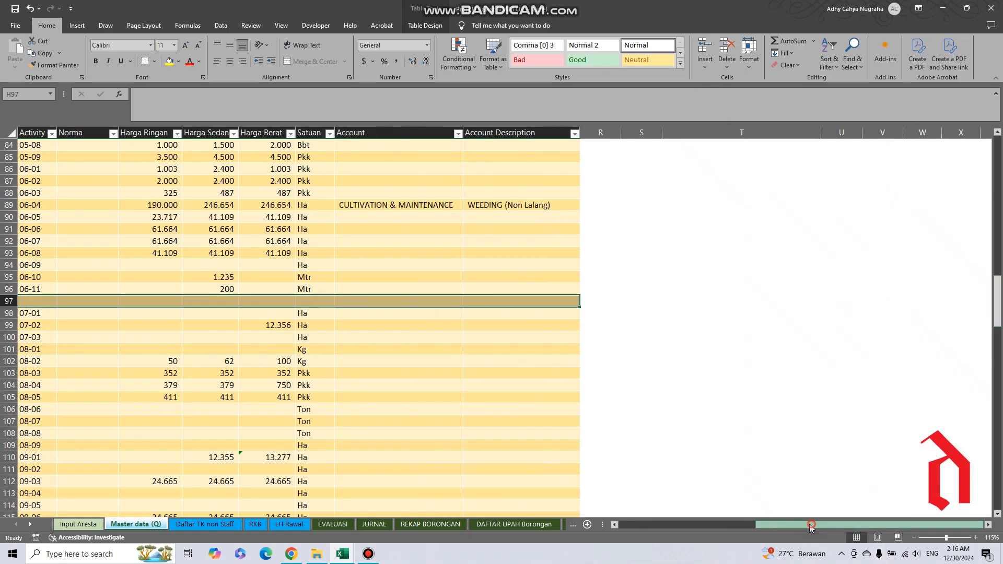
pyautogui.moveTo(805, 524); pyautogui.dragTo(717, 526)
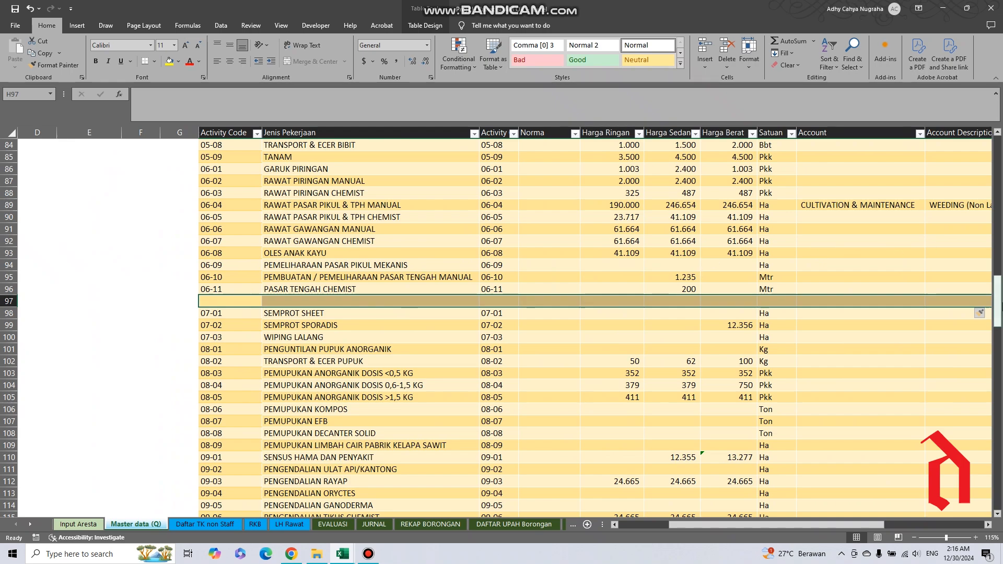
pyautogui.moveTo(697, 520); pyautogui.dragTo(730, 528)
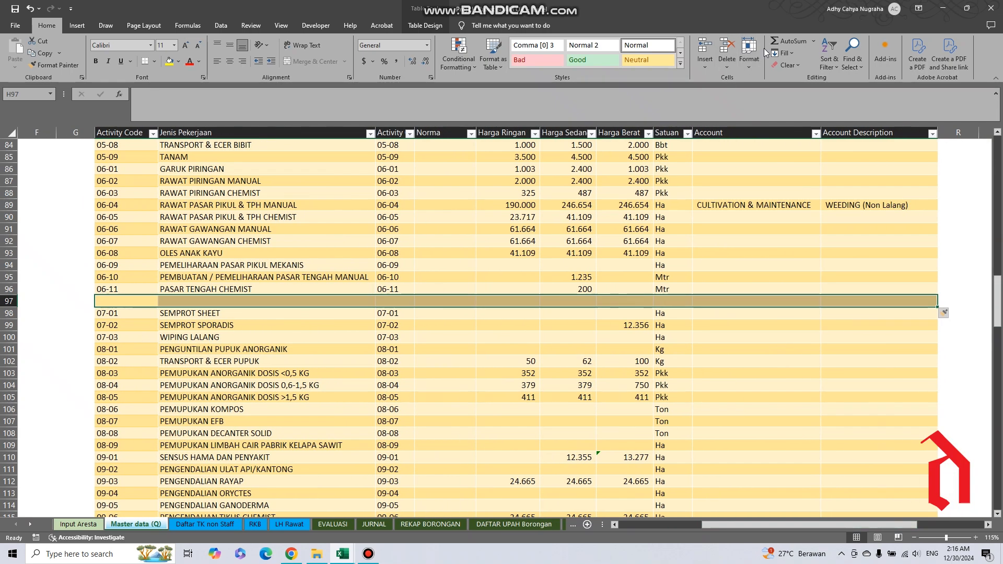
pyautogui.click(704, 49)
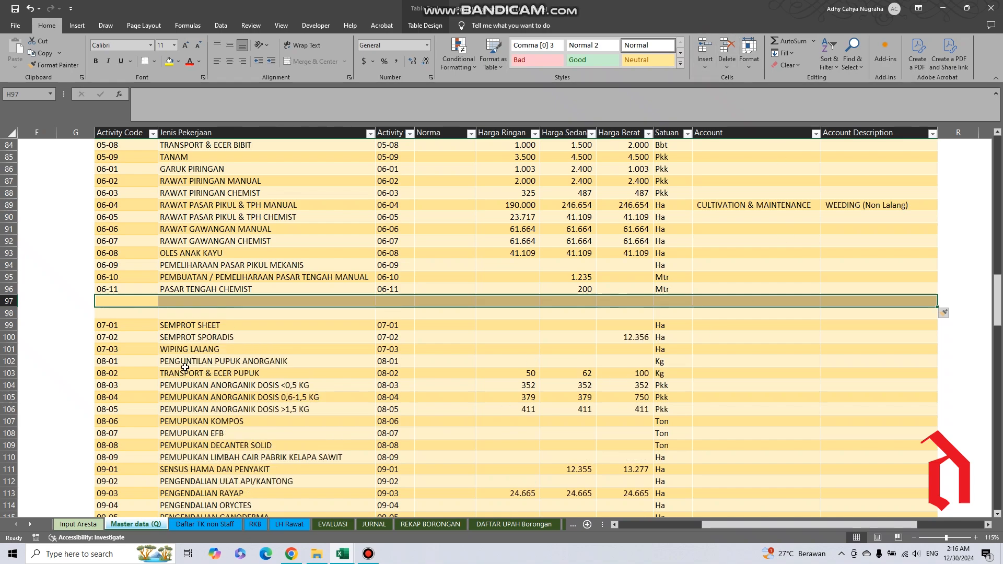
pyautogui.click(729, 48)
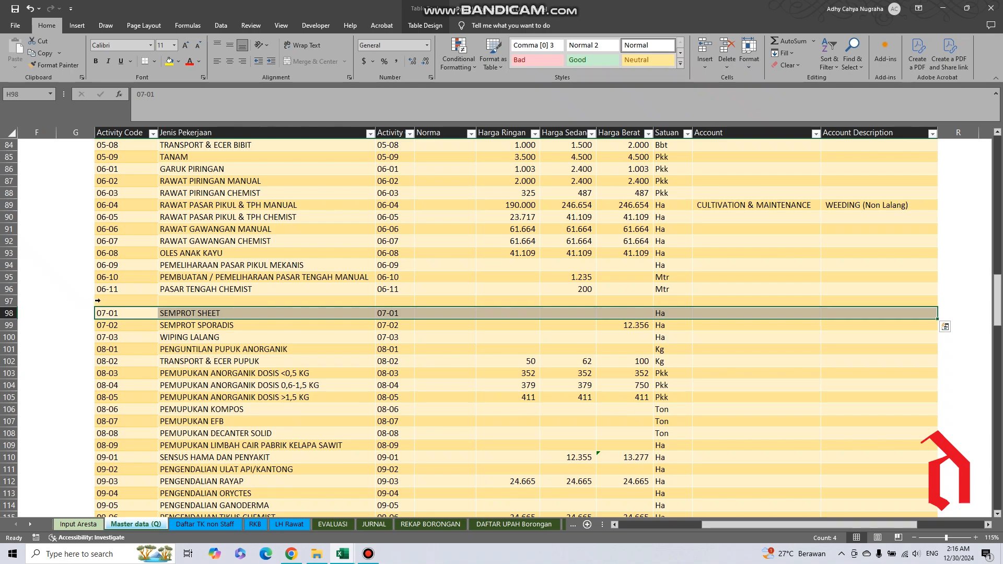
# Delete the blank table row between activities 06-11 and 07-01 and insert it again.
pyautogui.click(98, 301)
pyautogui.click(730, 49)
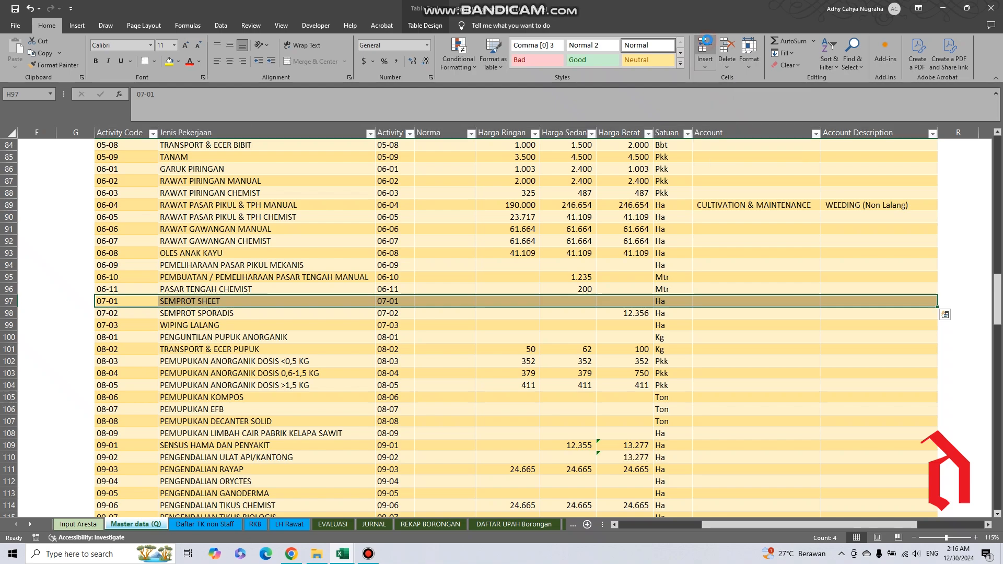
pyautogui.click(705, 49)
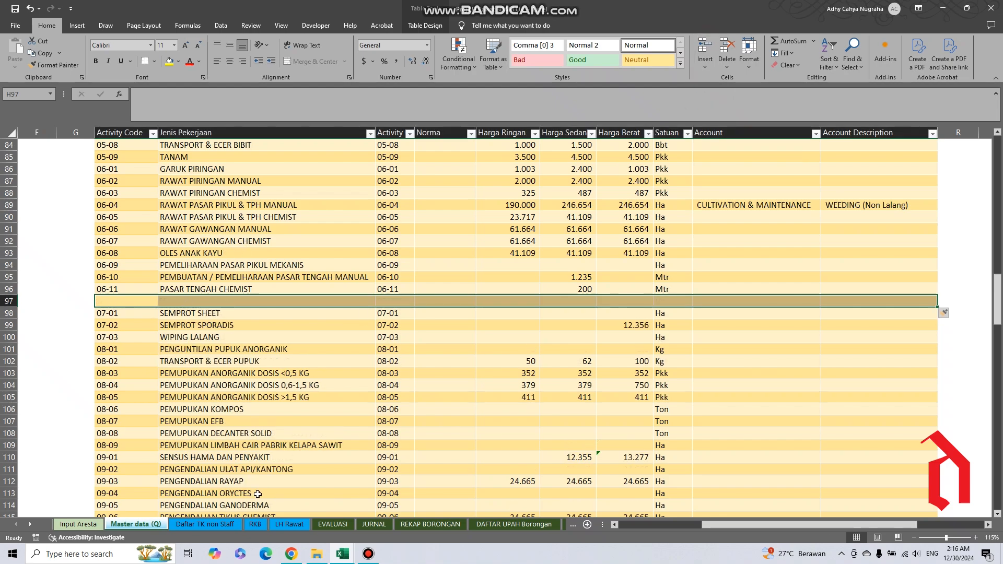
# Highlight table rows 08-03, 08-06 and 09-01 in turn, and the Jenis Pekerjaan entries of activities 08-01 to 08-09.
pyautogui.moveTo(998, 298); pyautogui.dragTo(998, 317)
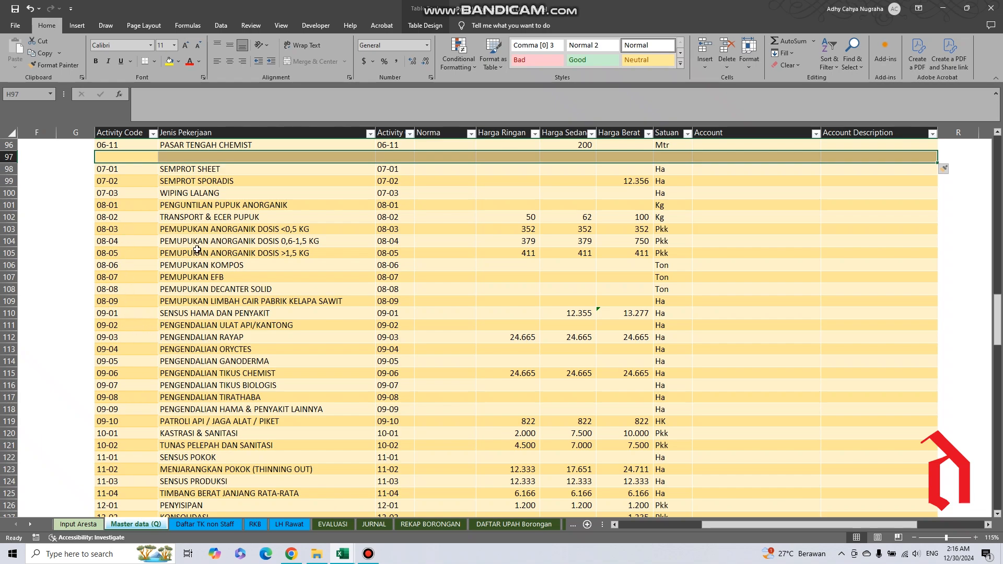
pyautogui.click(100, 229)
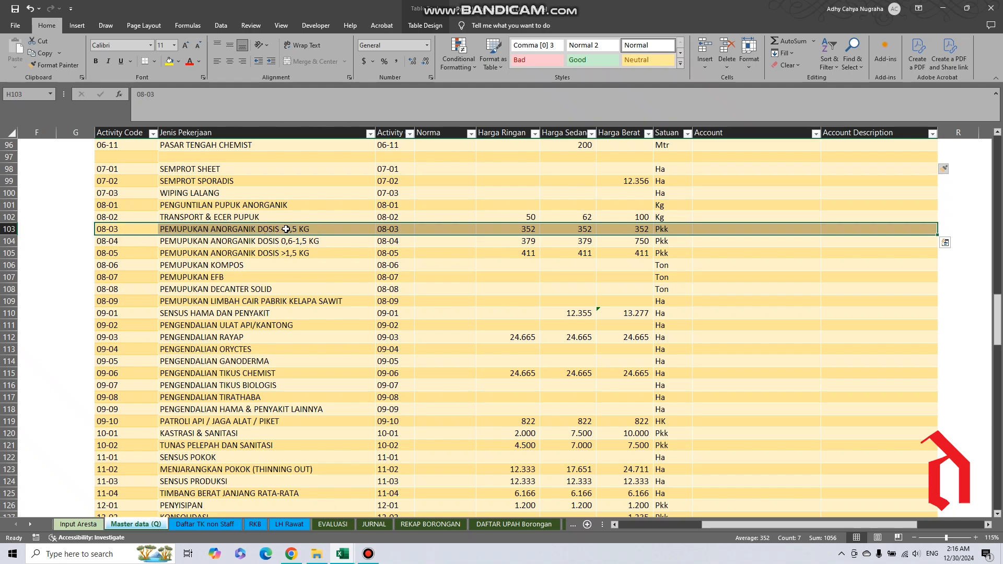
pyautogui.click(101, 266)
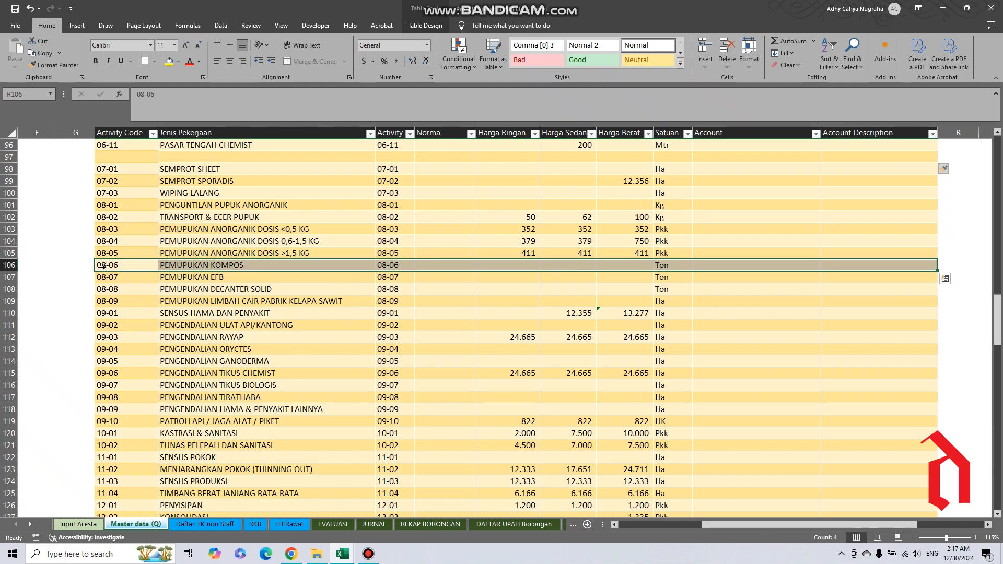
pyautogui.click(99, 314)
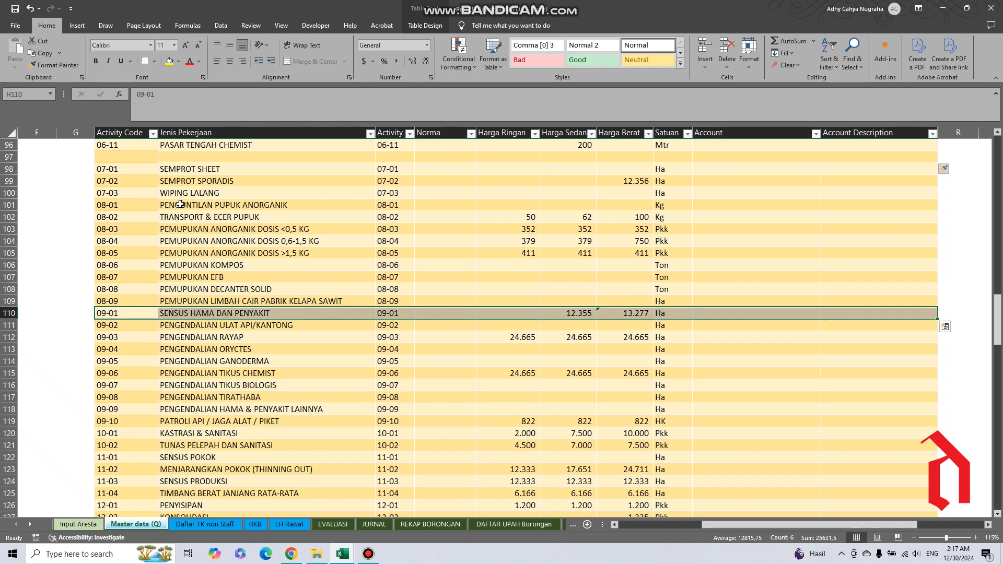
pyautogui.moveTo(180, 203); pyautogui.dragTo(175, 301)
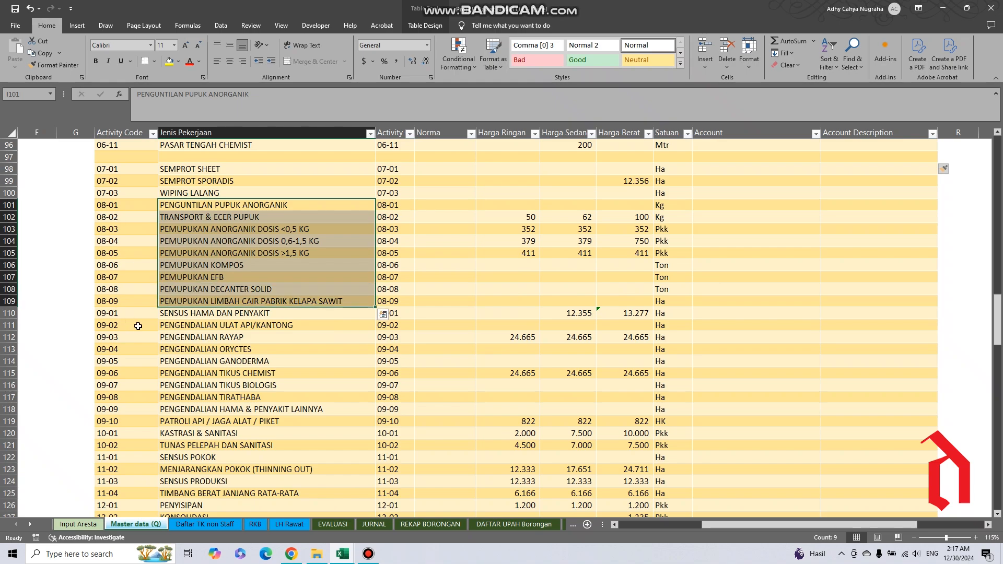
# Insert a blank table row above activity 09-01, SENSUS HAMA DAN PENYAKIT, and extend the Activity Code series to 08-10.
pyautogui.click(98, 314)
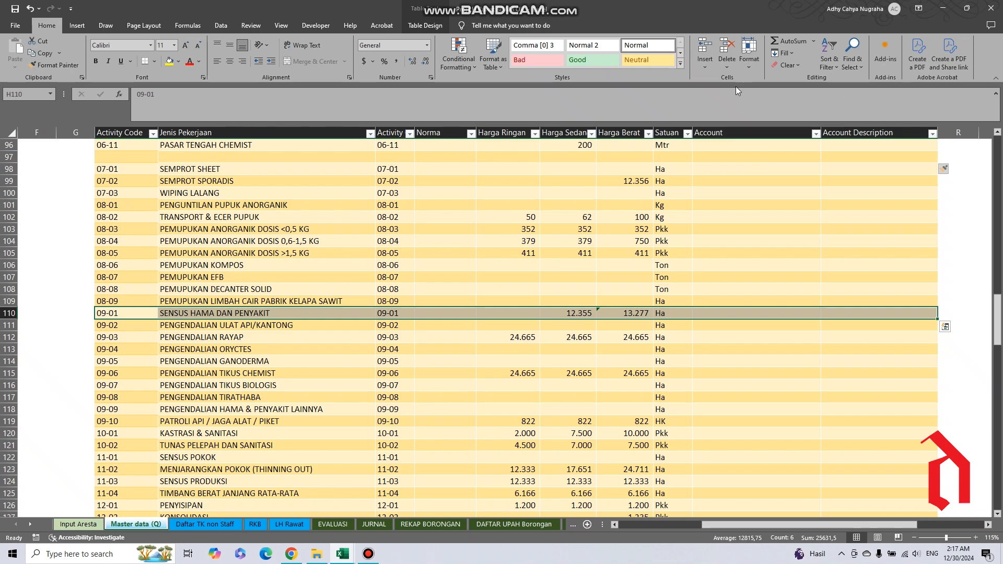
pyautogui.click(705, 47)
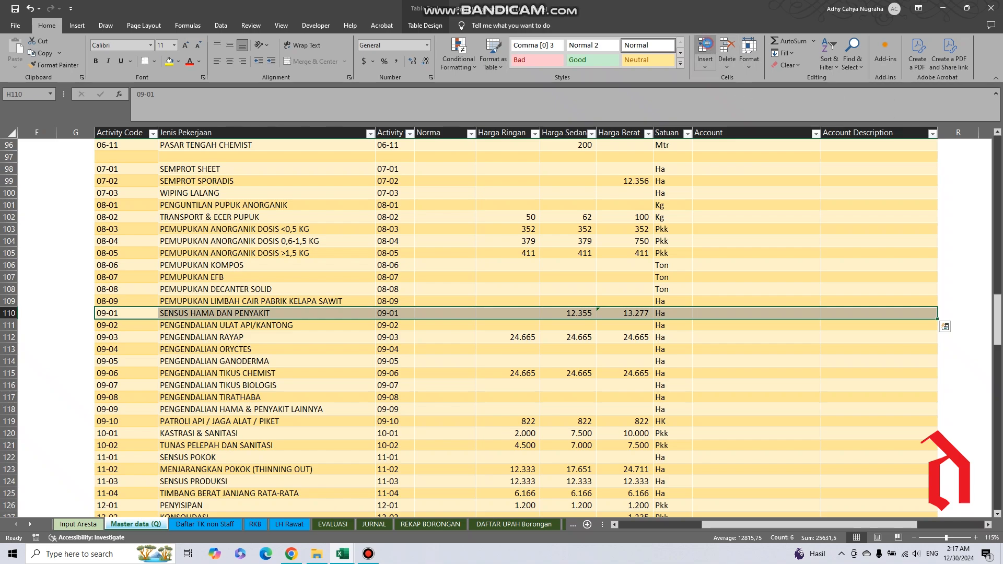
pyautogui.click(115, 301)
pyautogui.moveTo(157, 307); pyautogui.dragTo(157, 322)
# Enter PEMUPUKAN KIESERITE as the Jenis Pekerjaan of activity 08-10.
pyautogui.click(187, 310)
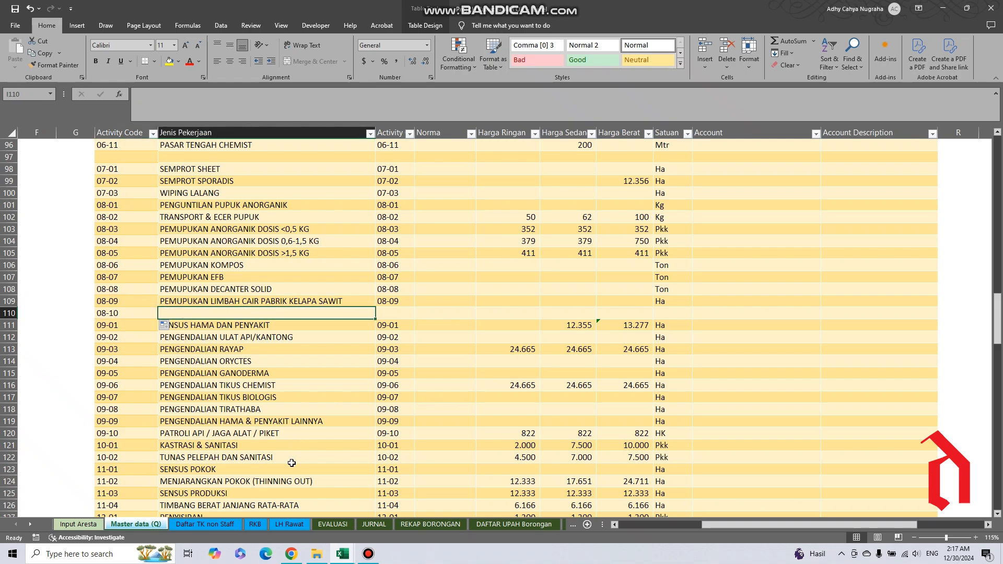
pyautogui.write('PEMUP')
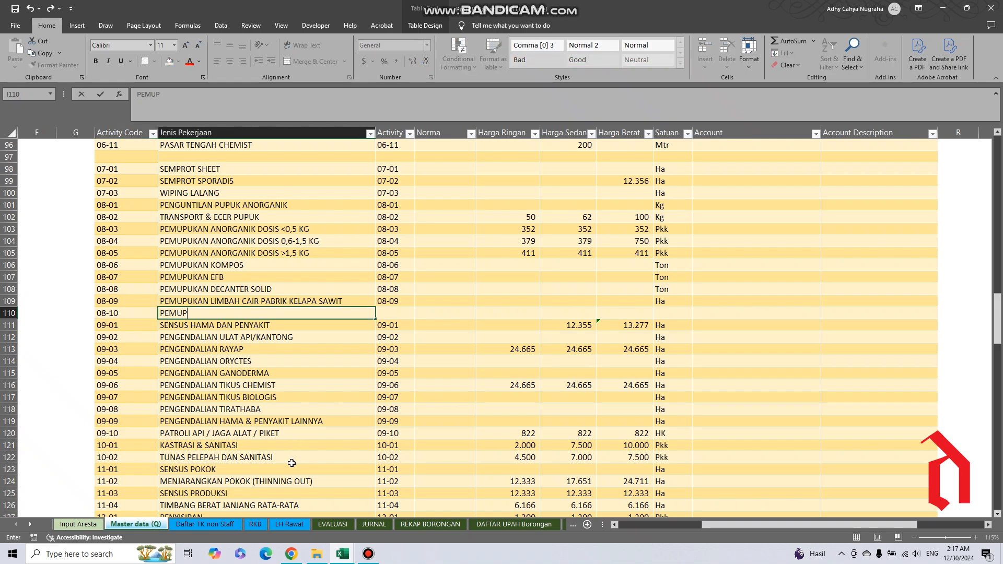
pyautogui.write('UKAN KIESERITE')
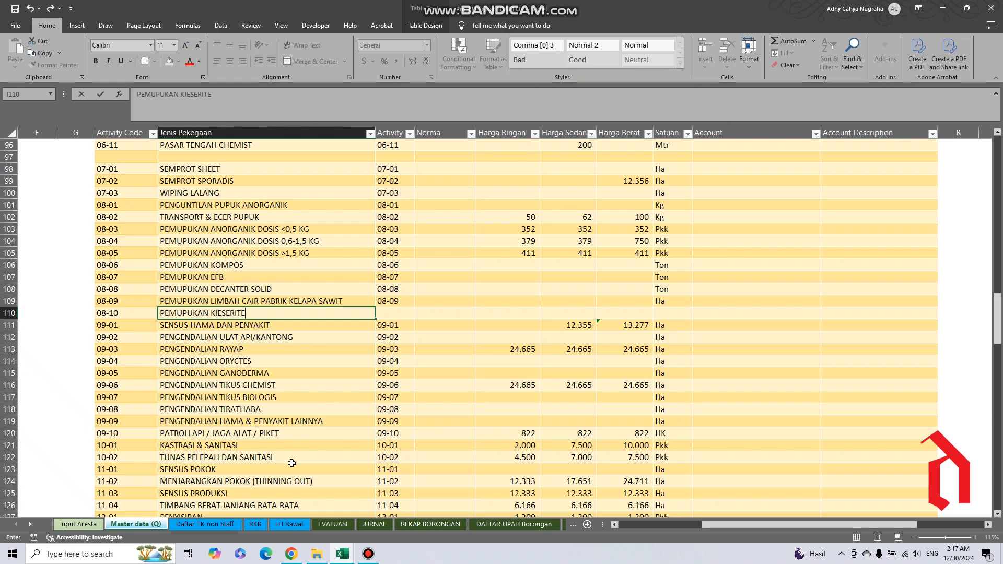
pyautogui.press('Tab')
# Examine the cells of the 08-10 row that need filling, from Activity and Norma through the Harga columns to Satuan.
pyautogui.press('Tab')
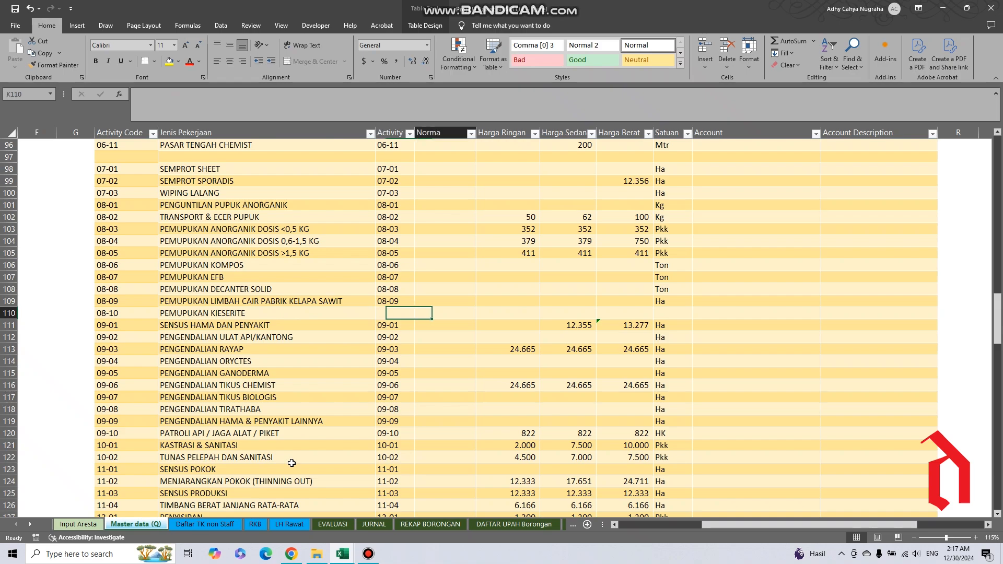
pyautogui.press('Tab')
pyautogui.press('Tab')
pyautogui.press('Tab')
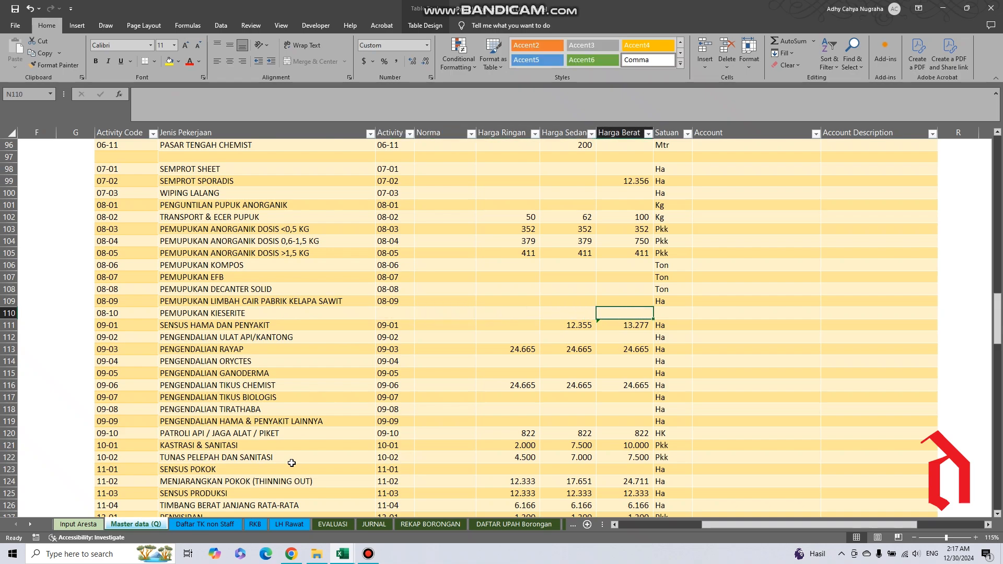
pyautogui.press('Right')
pyautogui.press('Left')
pyautogui.press('Right')
pyautogui.press('Left')
pyautogui.press('Left')
pyautogui.press('Left')
pyautogui.press('Left')
pyautogui.press('Left')
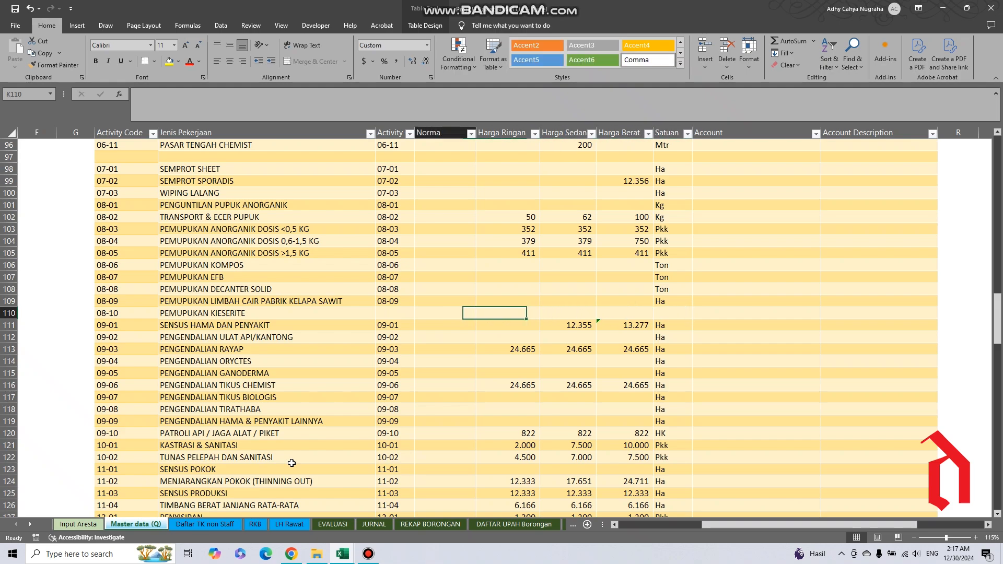
pyautogui.press('Left')
pyautogui.press('Left')
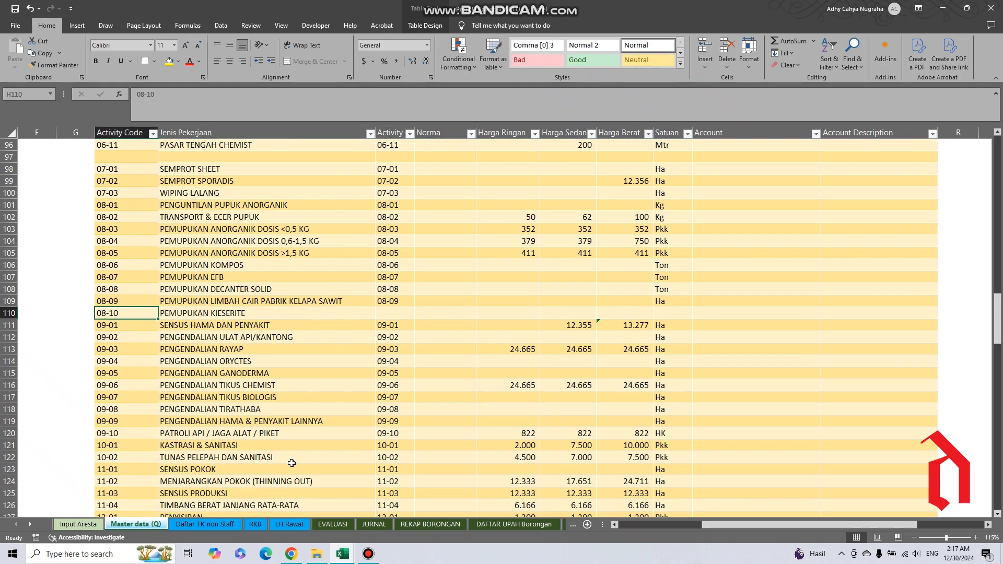
pyautogui.press('Right')
pyautogui.press('Right')
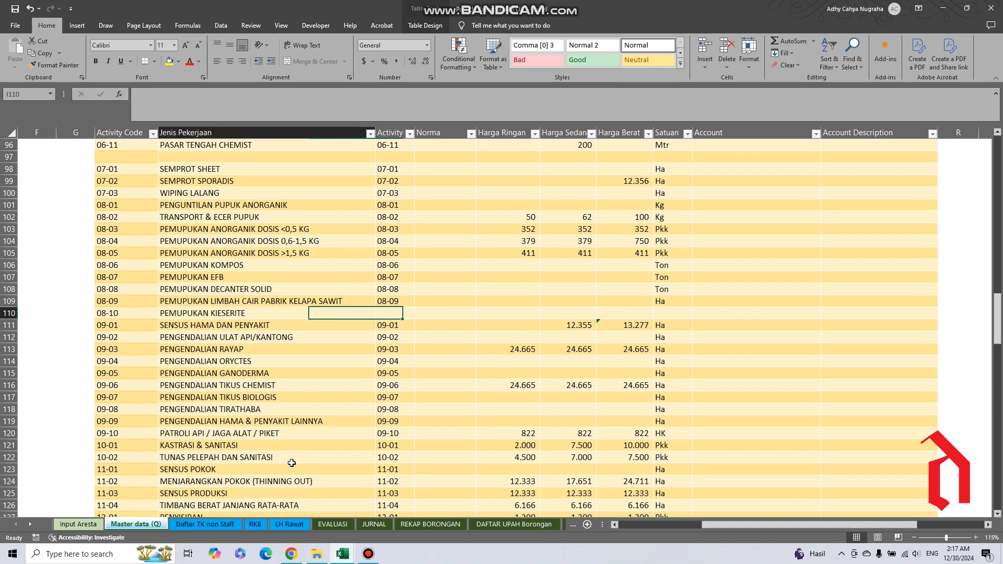
pyautogui.press('Right')
pyautogui.press('Right')
pyautogui.press('Right')
pyautogui.press('Right')
pyautogui.press('Right')
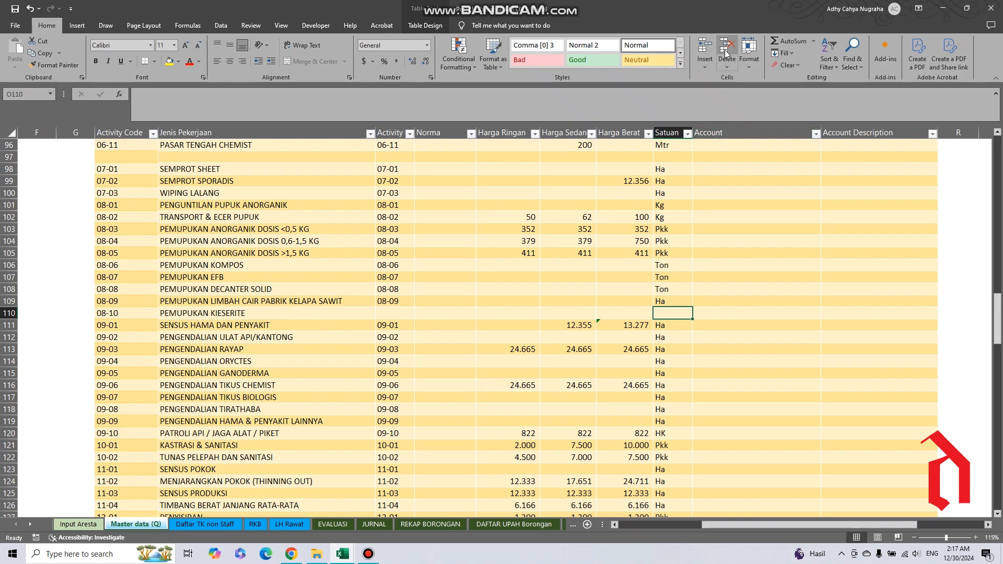
# Delete the 08-10 PEMUPUKAN KIESERITE table row and the blank row above activity 07-01.
pyautogui.click(103, 314)
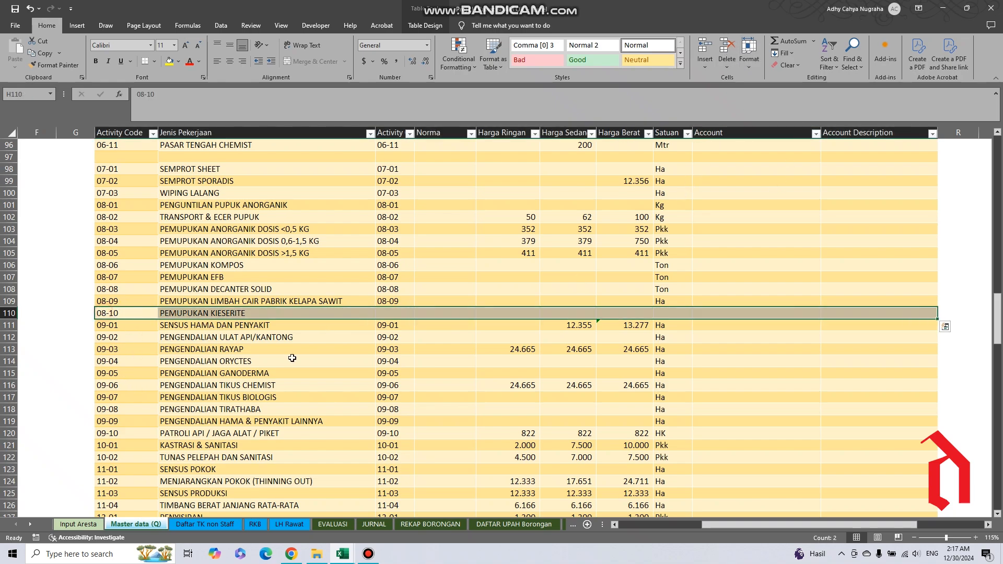
pyautogui.click(727, 46)
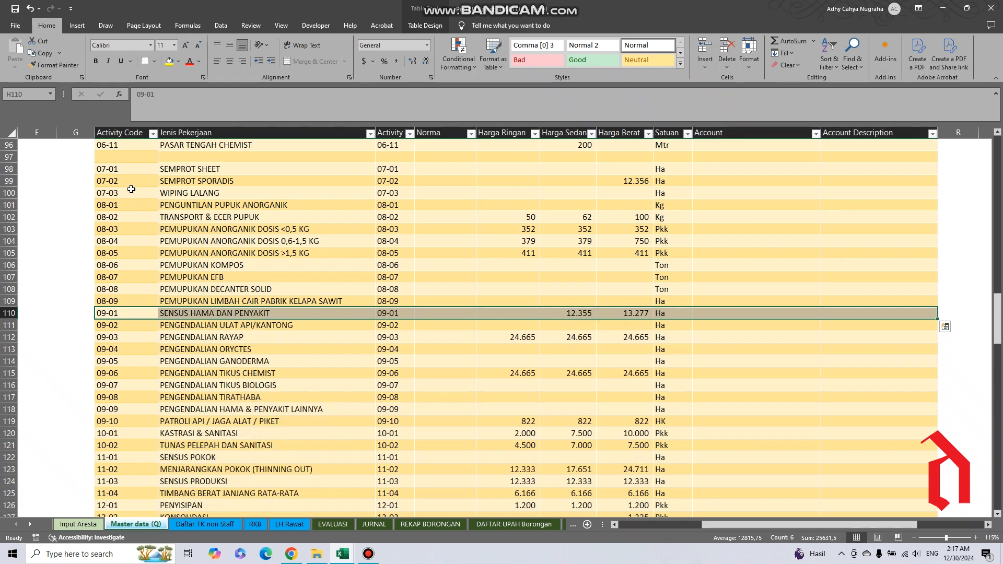
pyautogui.click(101, 158)
pyautogui.click(723, 58)
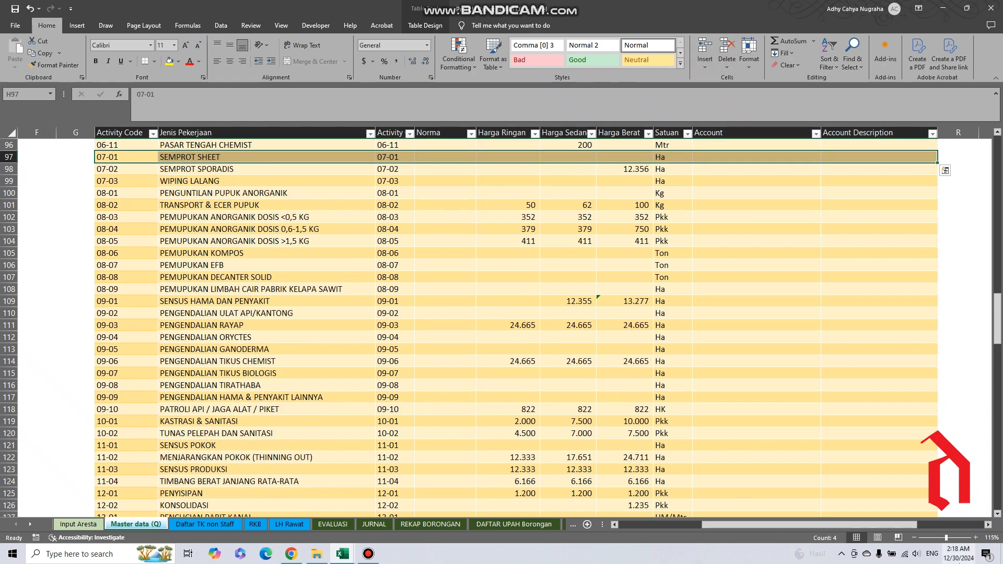
# Examine the closing activities of the activity table, 24-01 PENGAWASAN ALAT GALI KANAL / SHAPPING JALAN through 24-16 BERSIHKAN GORONG-GORONG.
pyautogui.moveTo(764, 525); pyautogui.dragTo(843, 525)
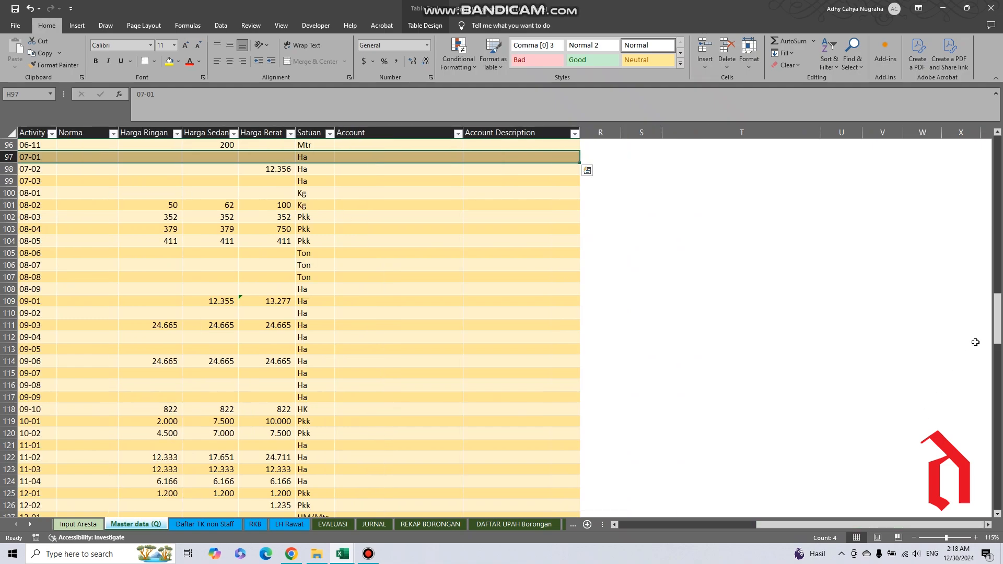
pyautogui.moveTo(997, 336)
pyautogui.mouseDown()
pyautogui.moveTo(997, 318)
pyautogui.moveTo(998, 347)
pyautogui.mouseUp()
pyautogui.moveTo(787, 525); pyautogui.dragTo(710, 519)
pyautogui.moveTo(997, 309); pyautogui.dragTo(981, 504)
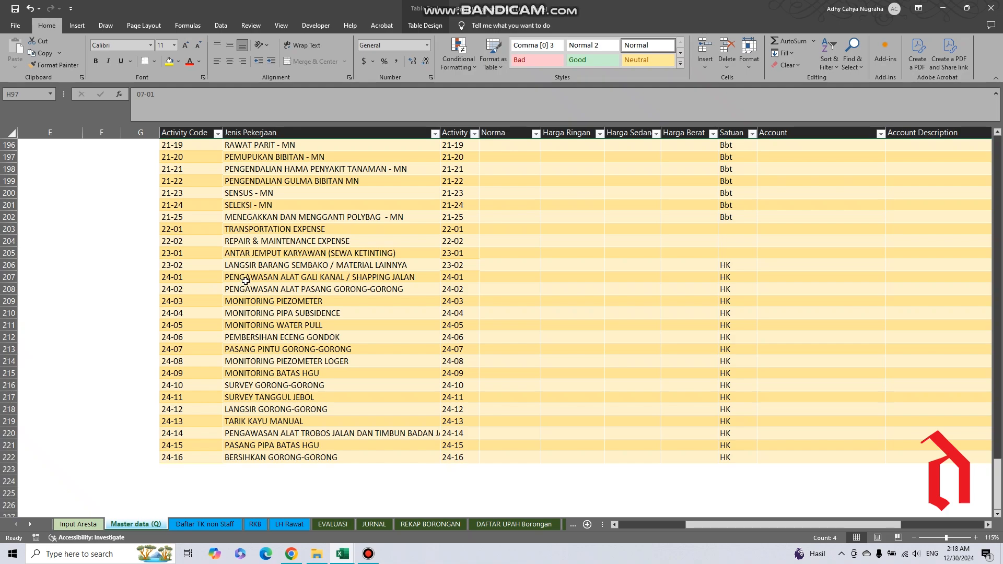
pyautogui.moveTo(246, 281); pyautogui.dragTo(267, 459)
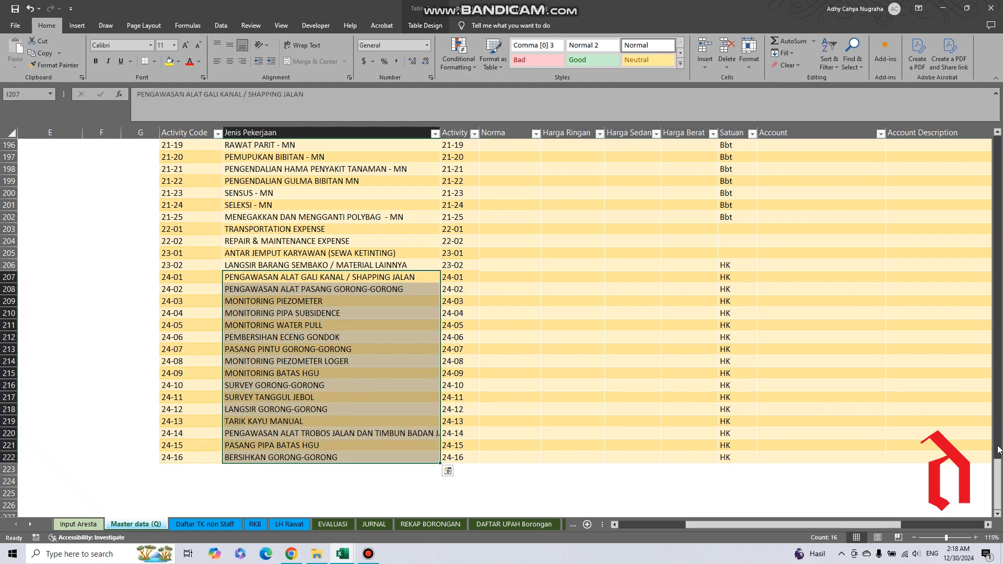
pyautogui.scroll(5, 997, 449)
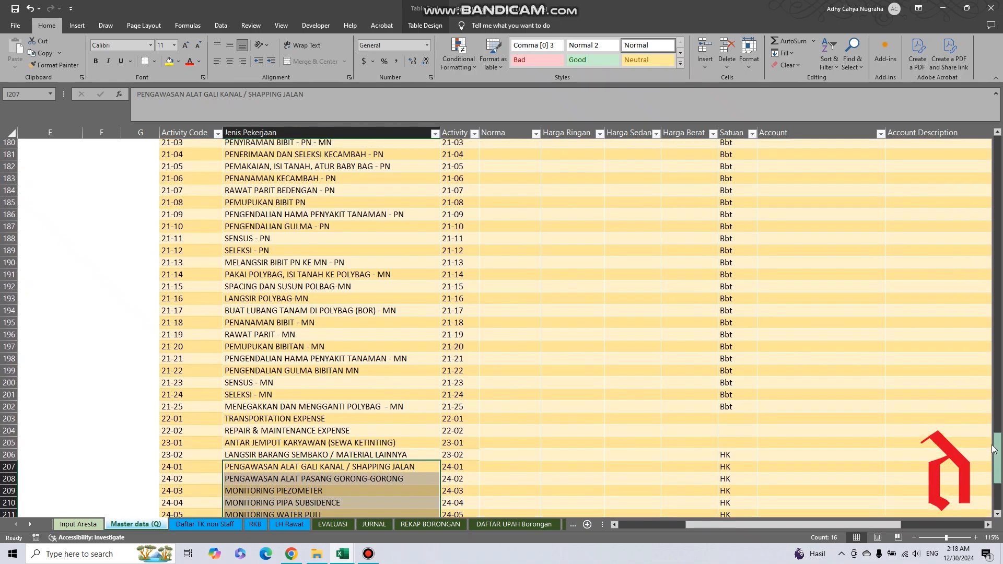
# Review the Jenis Pekerjaan entries for nursery activities 21-04 to 21-25 and for activities 15-02 to 20-07.
pyautogui.moveTo(994, 449); pyautogui.dragTo(993, 451)
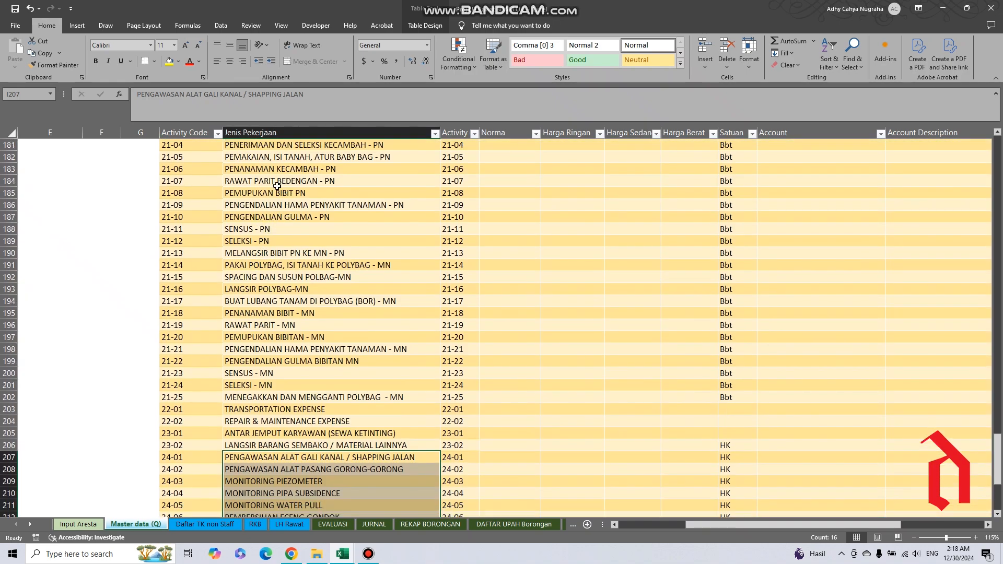
pyautogui.moveTo(245, 148); pyautogui.dragTo(277, 396)
pyautogui.moveTo(1000, 460); pyautogui.dragTo(990, 417)
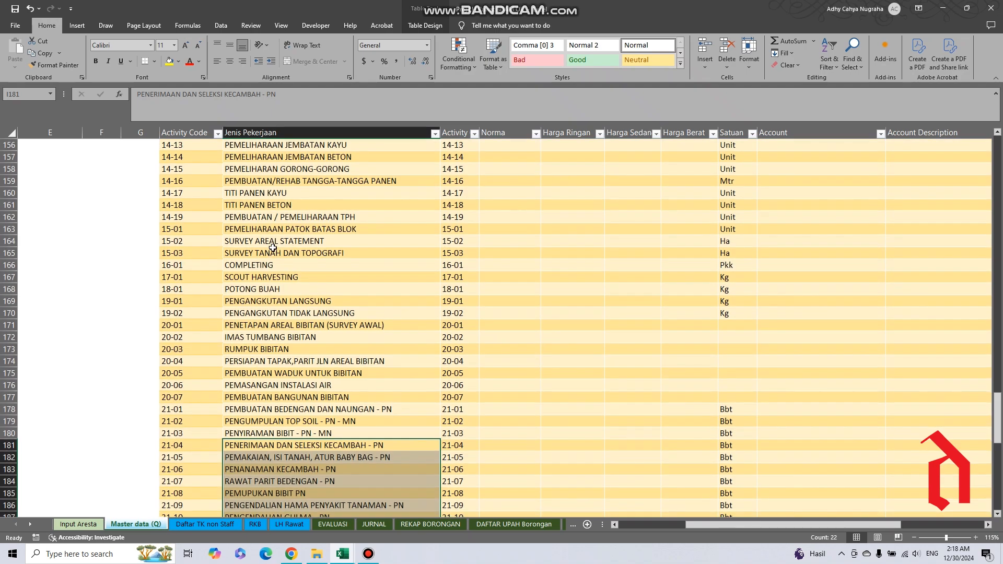
pyautogui.moveTo(245, 243); pyautogui.dragTo(270, 401)
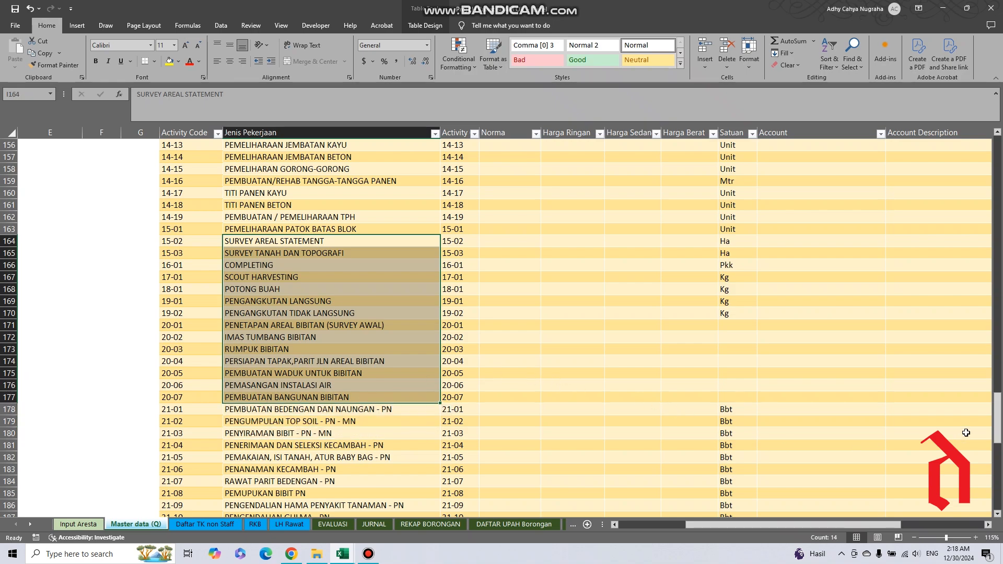
pyautogui.scroll(3, 996, 404)
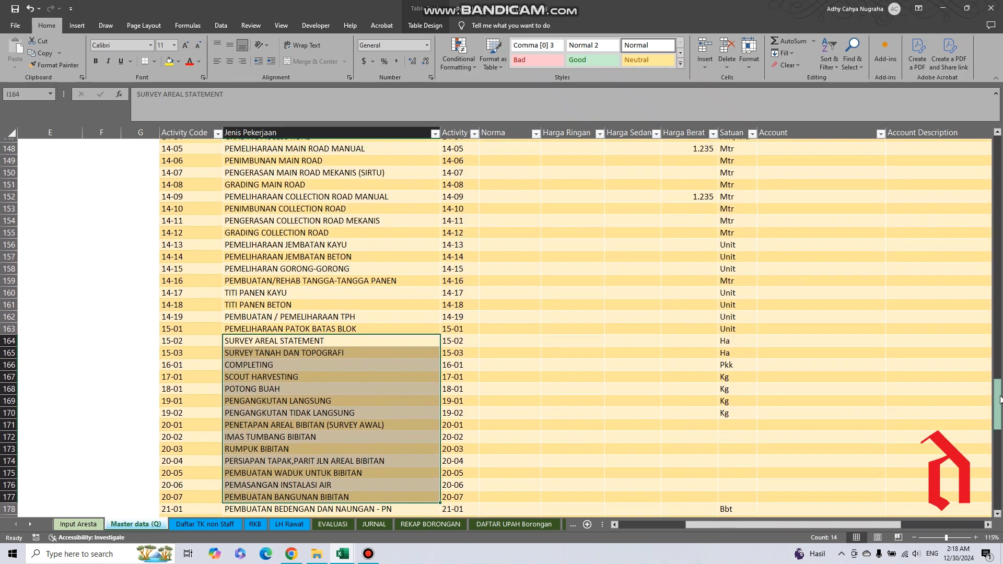
pyautogui.moveTo(998, 396); pyautogui.dragTo(989, 154)
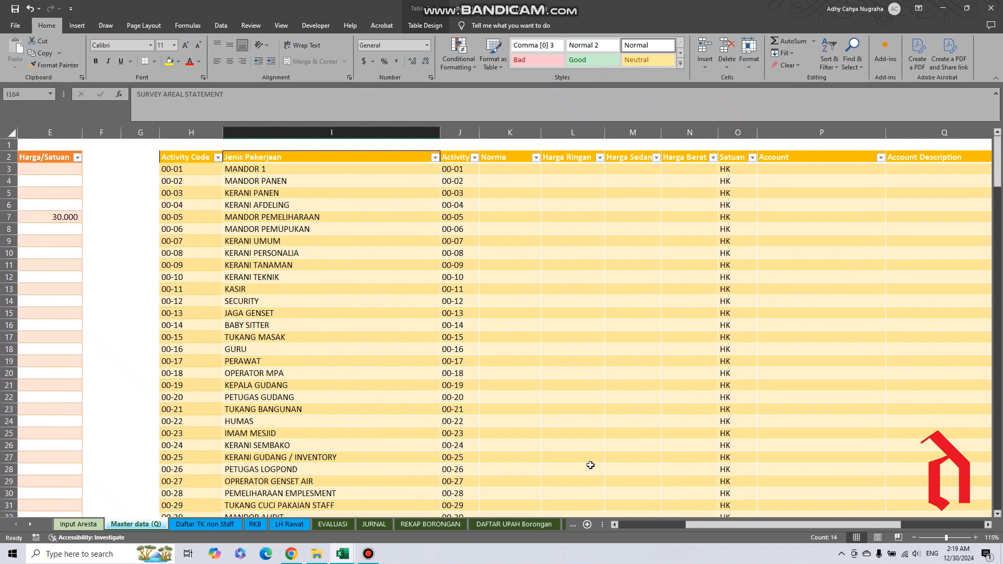
# Examine the Kriteria Absensi table beside the activity table, including its Symbol codes such as HPL, KB, KJ, MK and LK.
pyautogui.moveTo(700, 526); pyautogui.dragTo(806, 545)
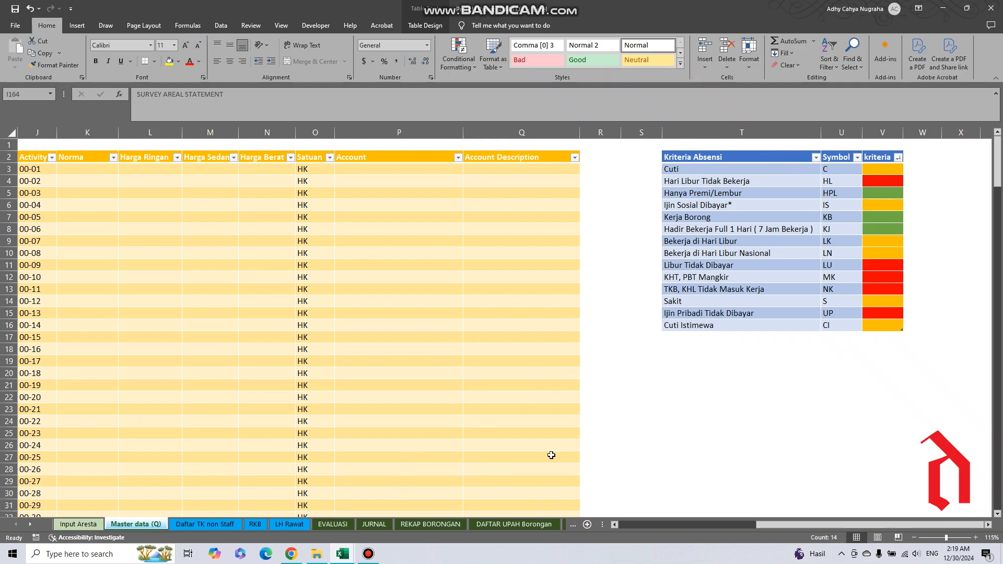
pyautogui.click(302, 526)
pyautogui.moveTo(867, 529); pyautogui.dragTo(850, 563)
pyautogui.moveTo(719, 172); pyautogui.dragTo(837, 325)
pyautogui.moveTo(836, 169); pyautogui.dragTo(839, 325)
pyautogui.click(838, 184)
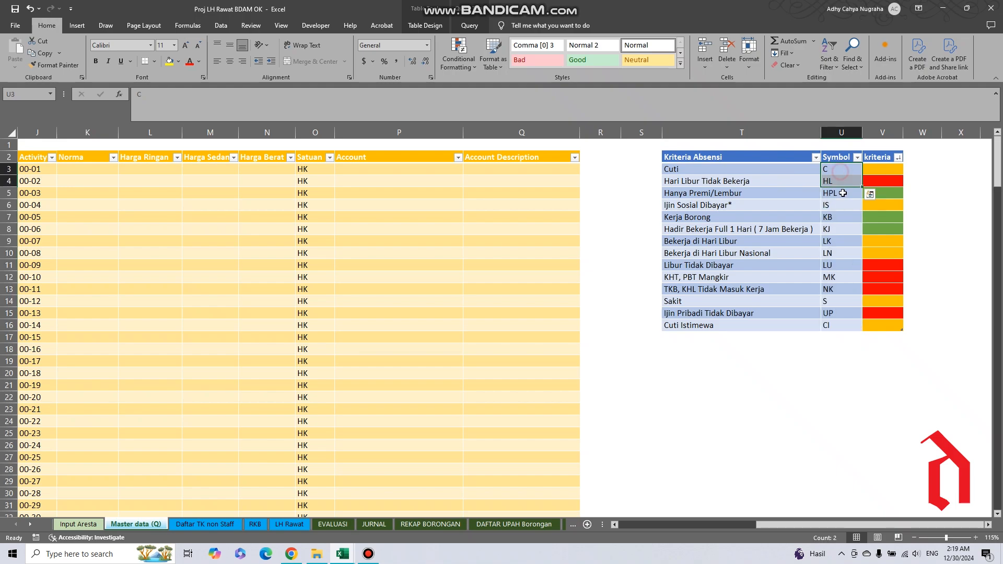
pyautogui.click(837, 196)
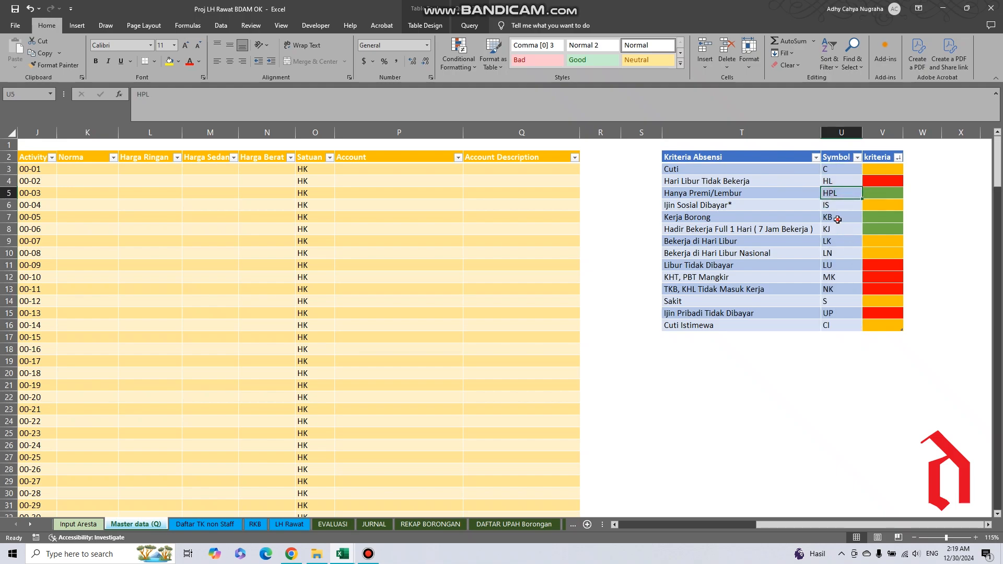
pyautogui.moveTo(838, 219)
pyautogui.mouseDown()
pyautogui.moveTo(839, 241)
pyautogui.moveTo(841, 230)
pyautogui.mouseUp()
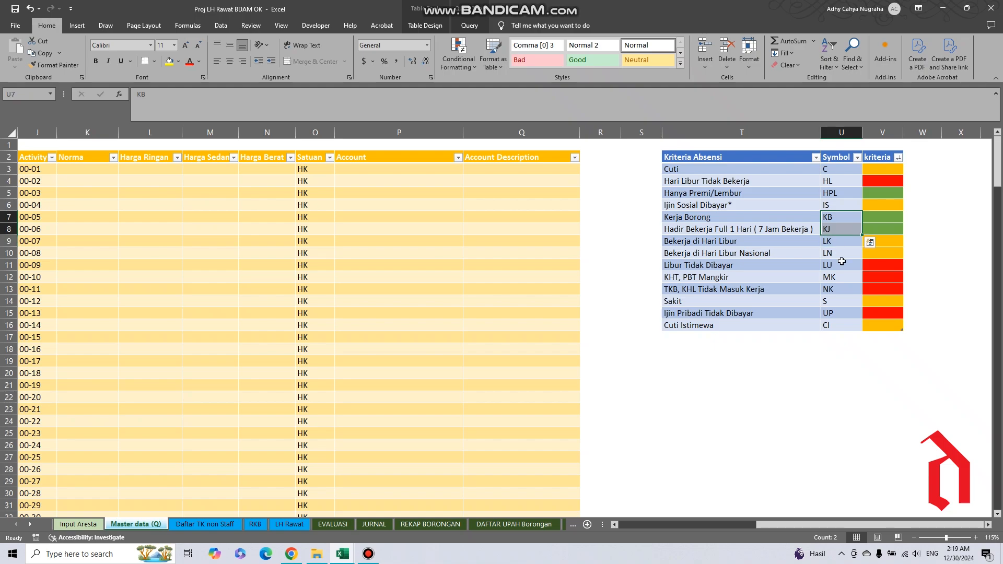
pyautogui.moveTo(841, 276); pyautogui.dragTo(842, 289)
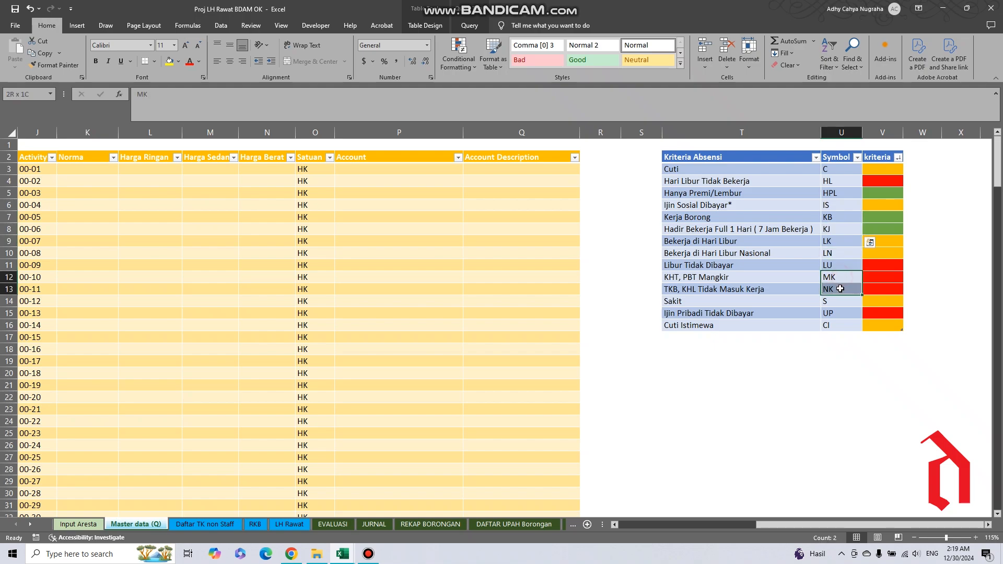
pyautogui.click(834, 245)
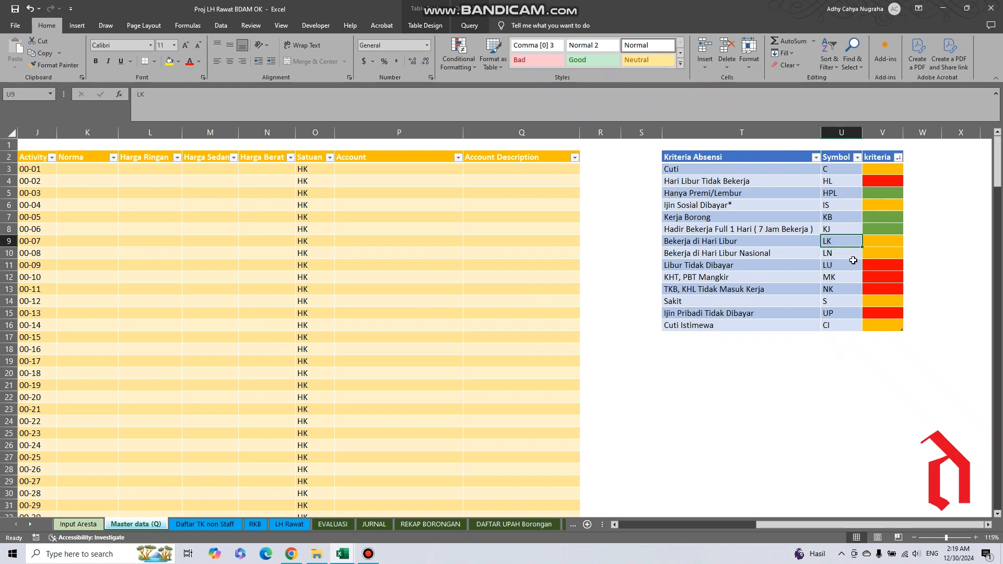
# Match the attendance criteria Cuti, Hari Libur Tidak Bekerja, Hanya Premi/Lembur and Ijin Sosial Dibayar with their symbols.
pyautogui.click(831, 169)
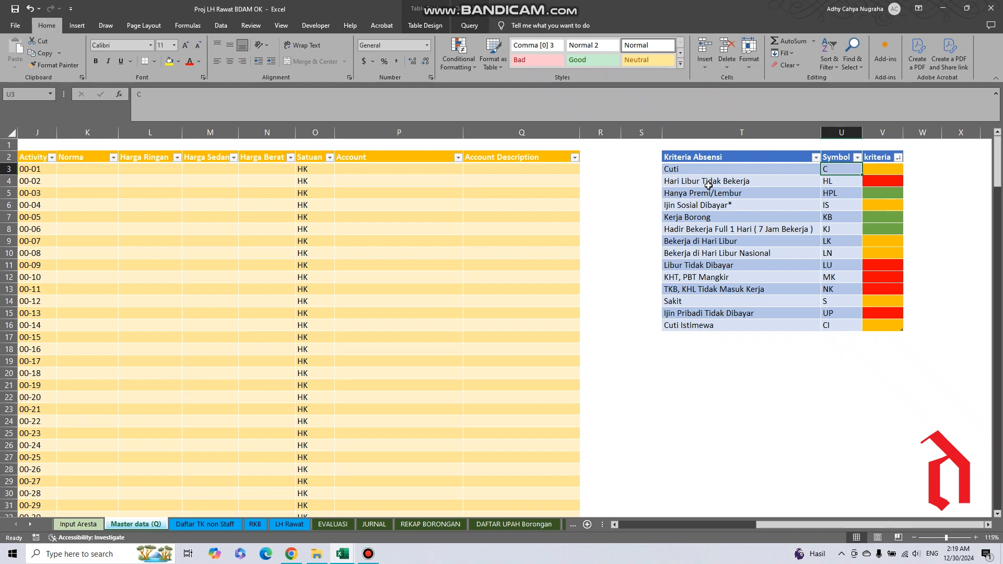
pyautogui.click(746, 183)
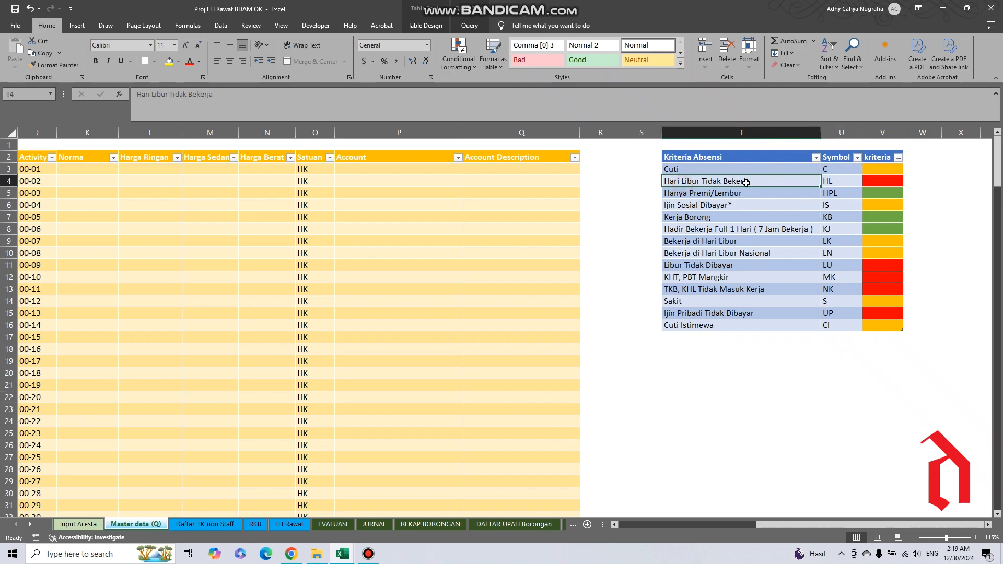
pyautogui.click(832, 180)
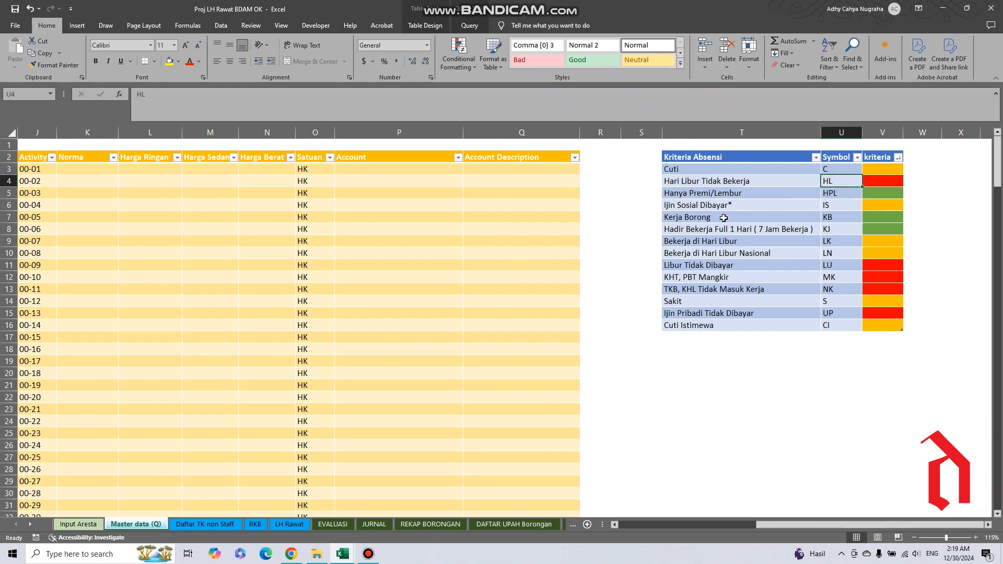
pyautogui.click(750, 195)
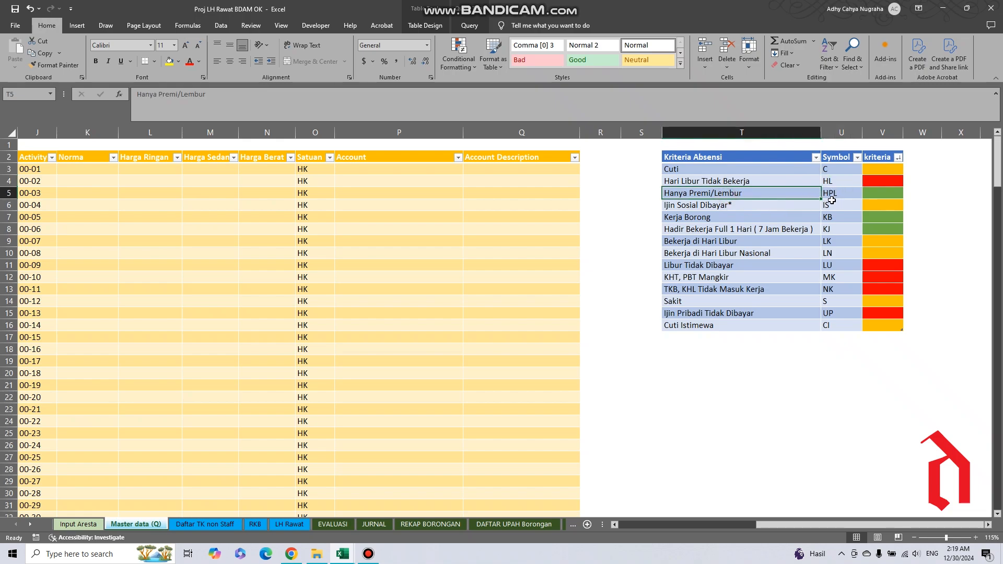
pyautogui.click(723, 210)
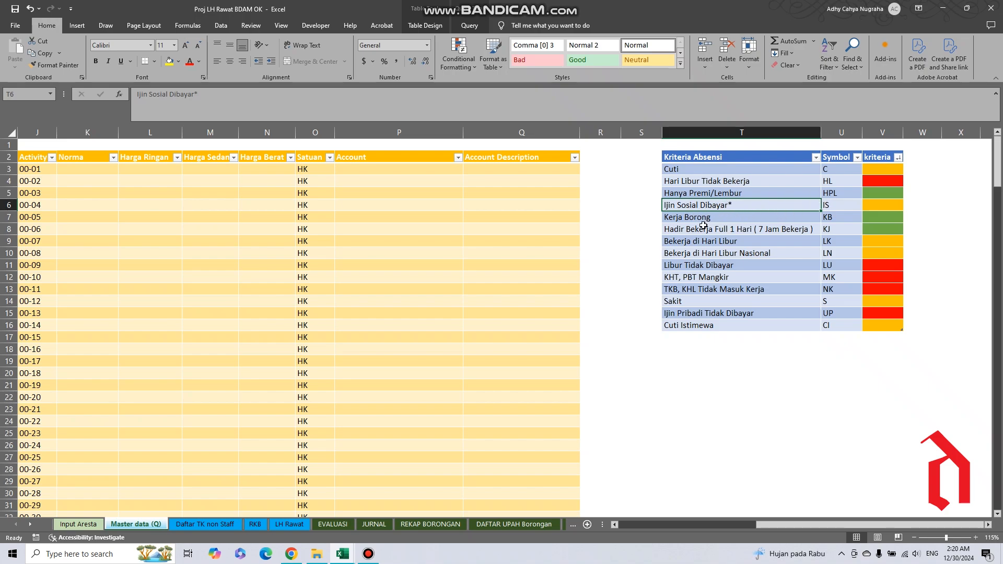
# Inspect the Kerja Borong criterion with its symbol and kriteria cells, and the Hadir Bekerja Full 1 Hari criterion.
pyautogui.click(731, 218)
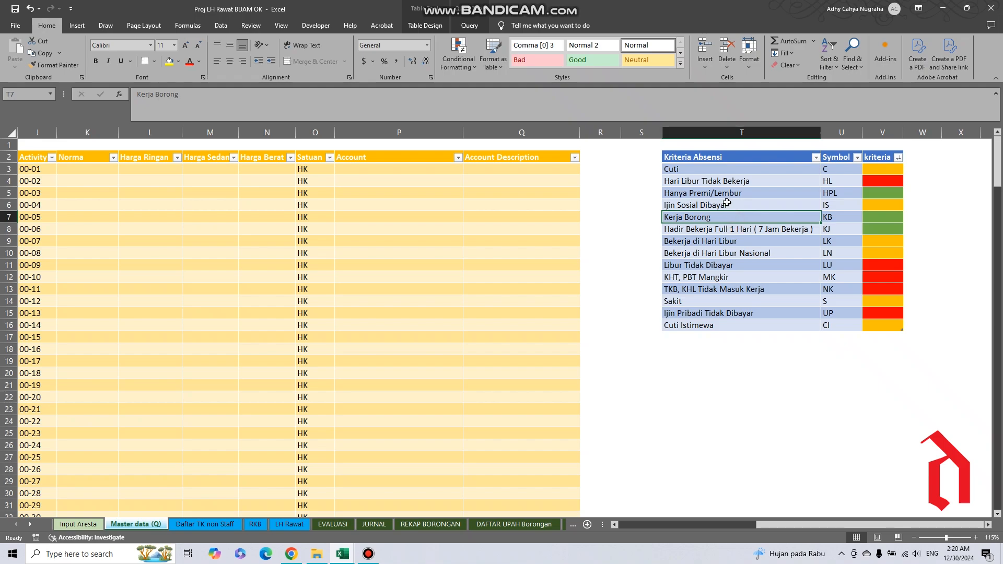
pyautogui.click(727, 204)
pyautogui.click(687, 220)
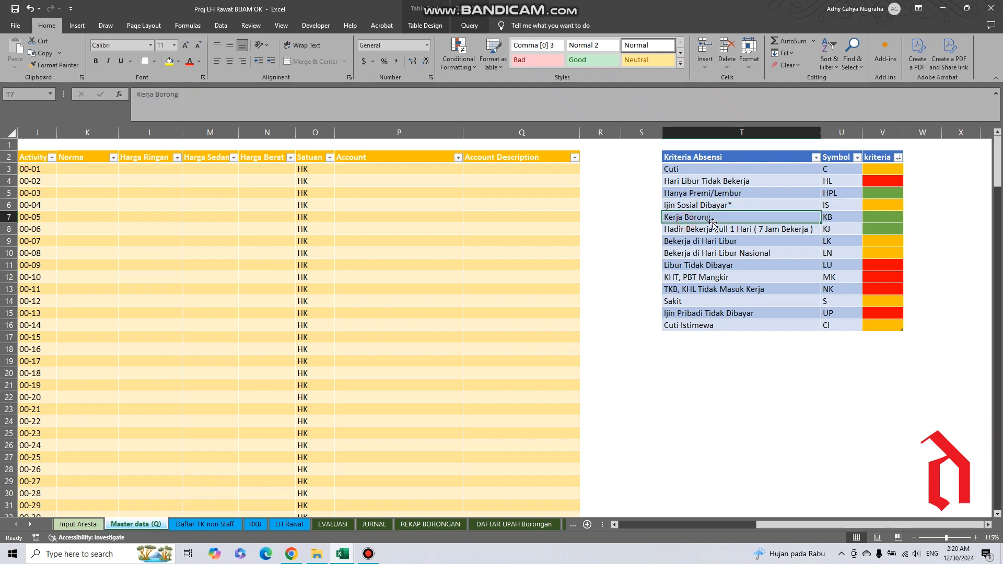
pyautogui.click(829, 217)
pyautogui.click(705, 218)
pyautogui.click(843, 218)
pyautogui.click(891, 219)
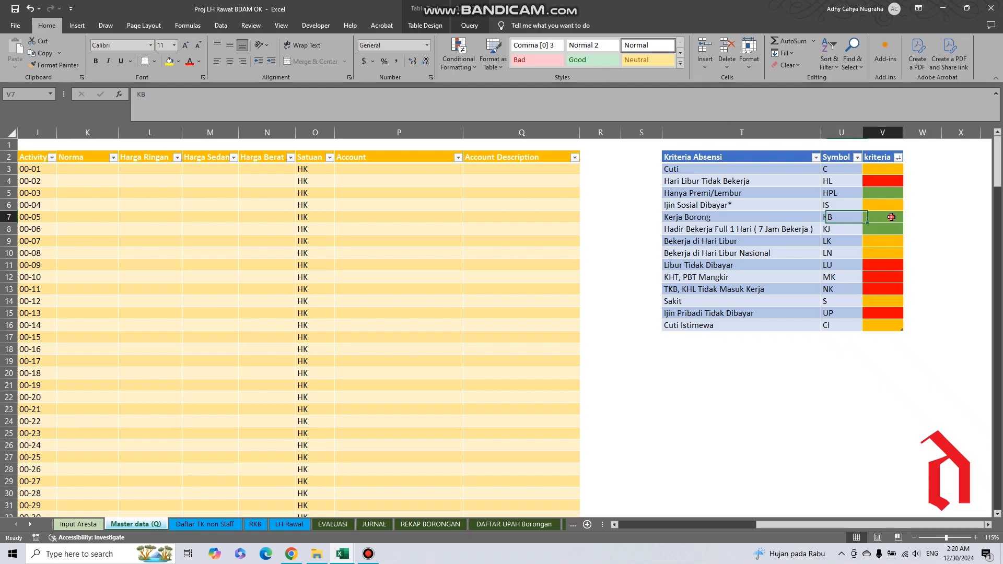
pyautogui.click(833, 219)
pyautogui.click(690, 230)
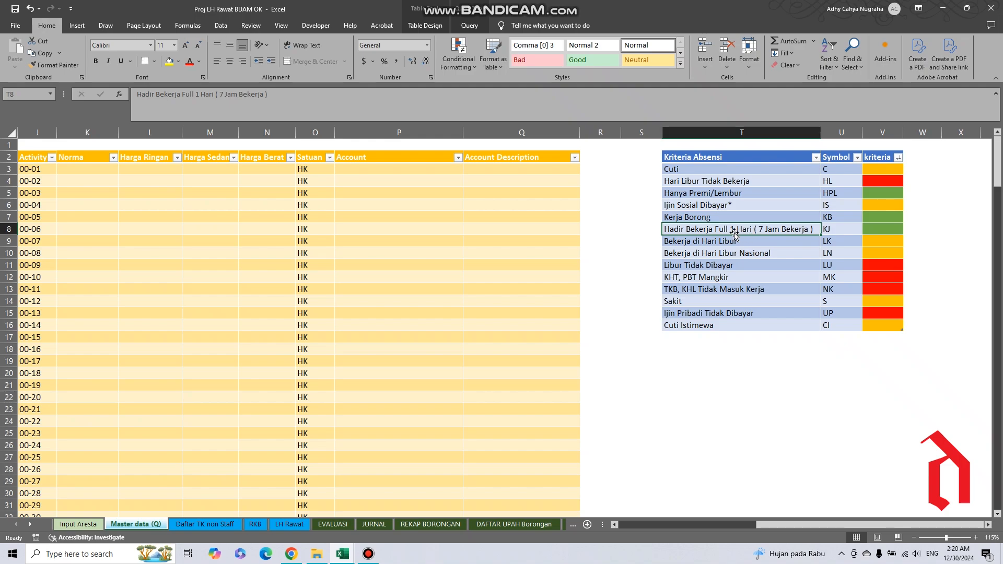
# Go through the remaining attendance symbols LK, LN, LU, MK, NK, S, UP and CI, and review the whole Kriteria Absensi table.
pyautogui.click(835, 243)
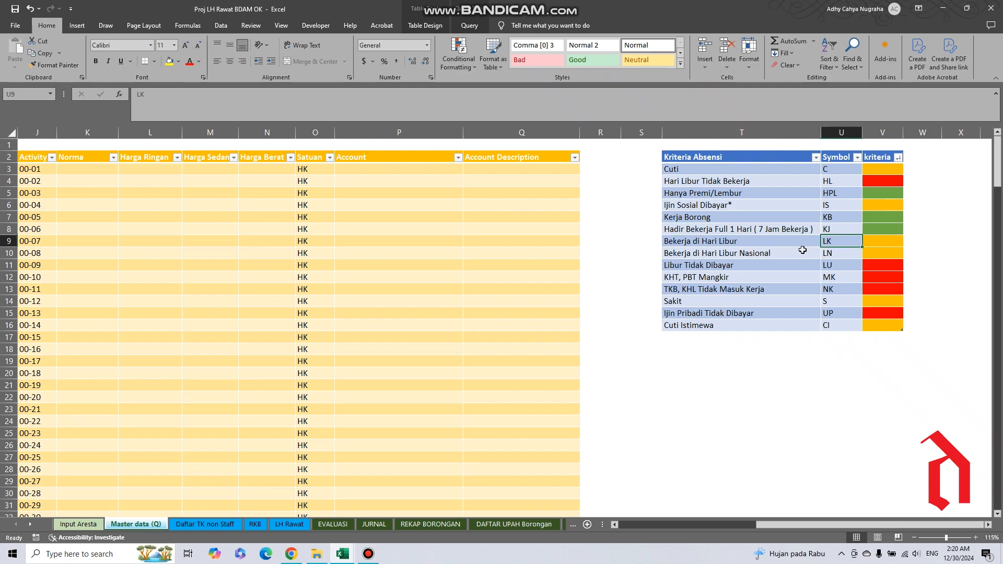
pyautogui.click(830, 254)
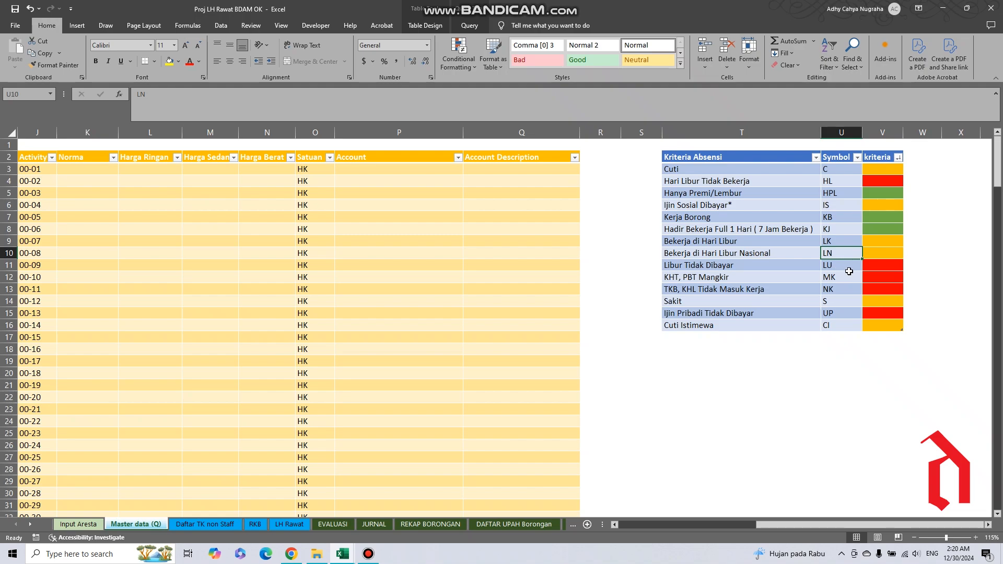
pyautogui.click(834, 270)
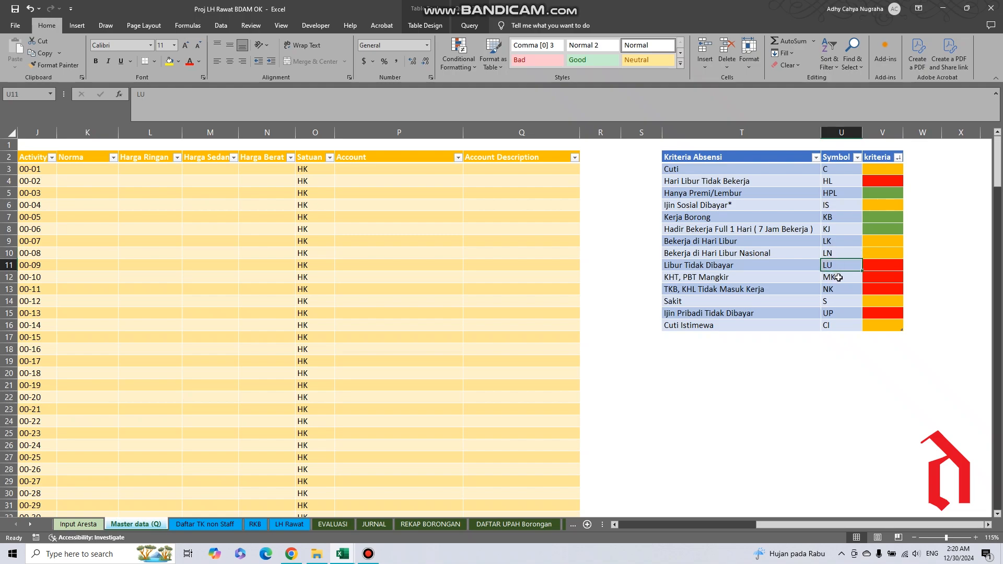
pyautogui.click(838, 277)
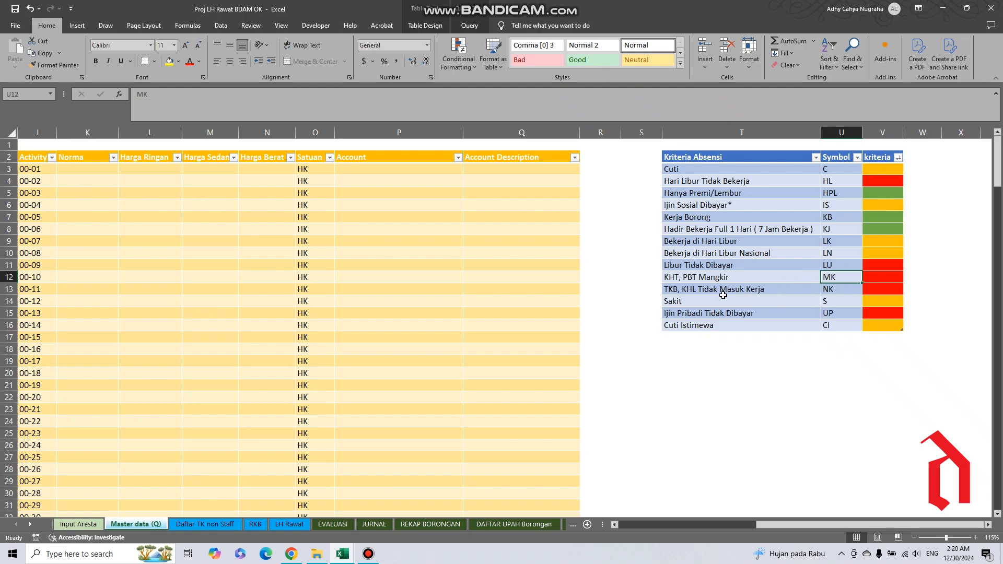
pyautogui.click(840, 289)
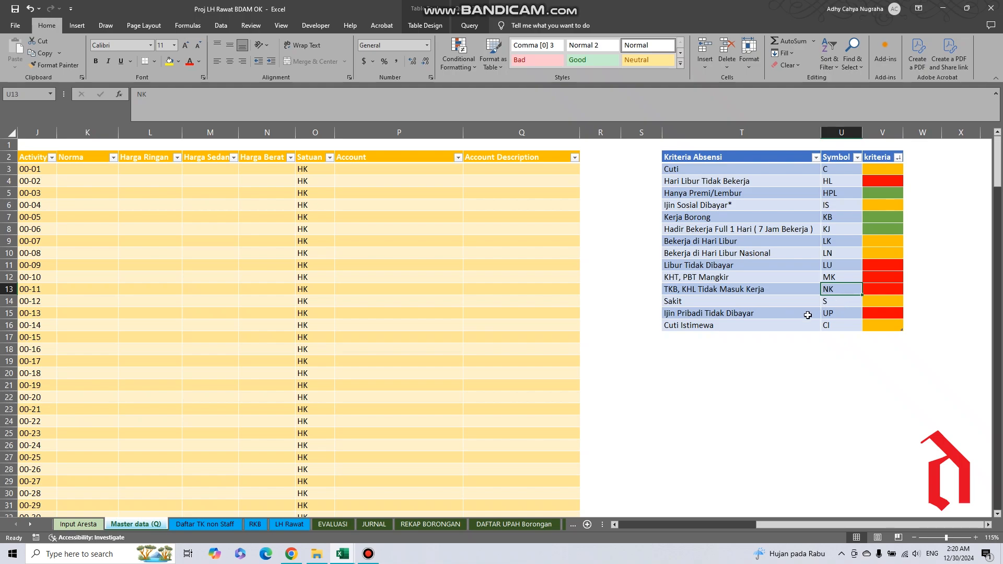
pyautogui.click(835, 302)
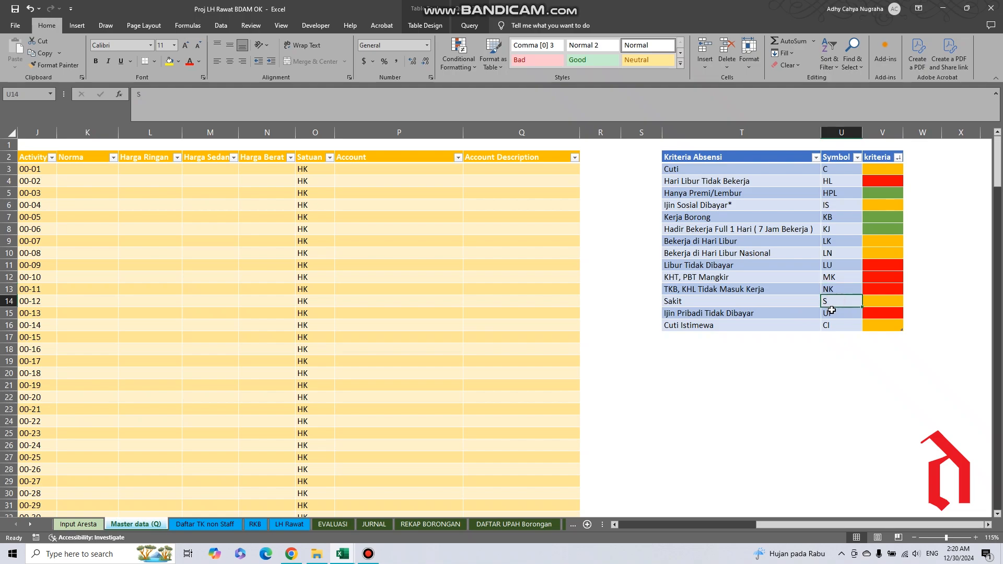
pyautogui.click(836, 314)
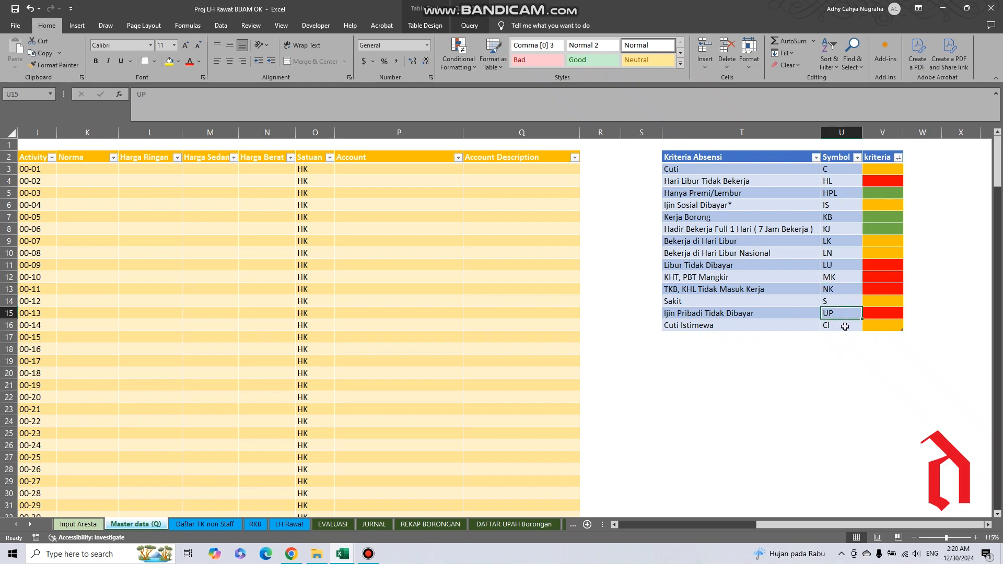
pyautogui.click(848, 327)
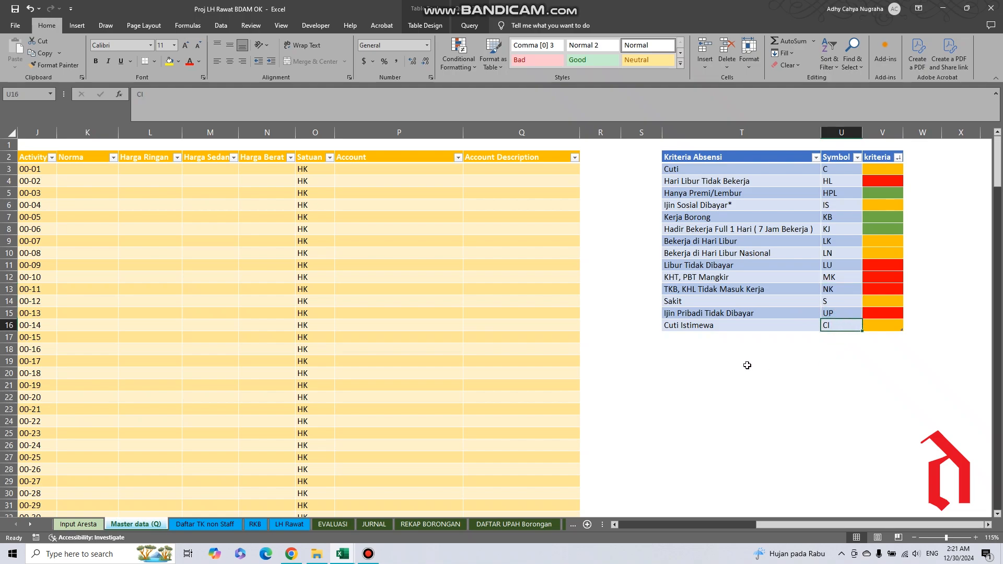
pyautogui.moveTo(805, 525); pyautogui.dragTo(828, 534)
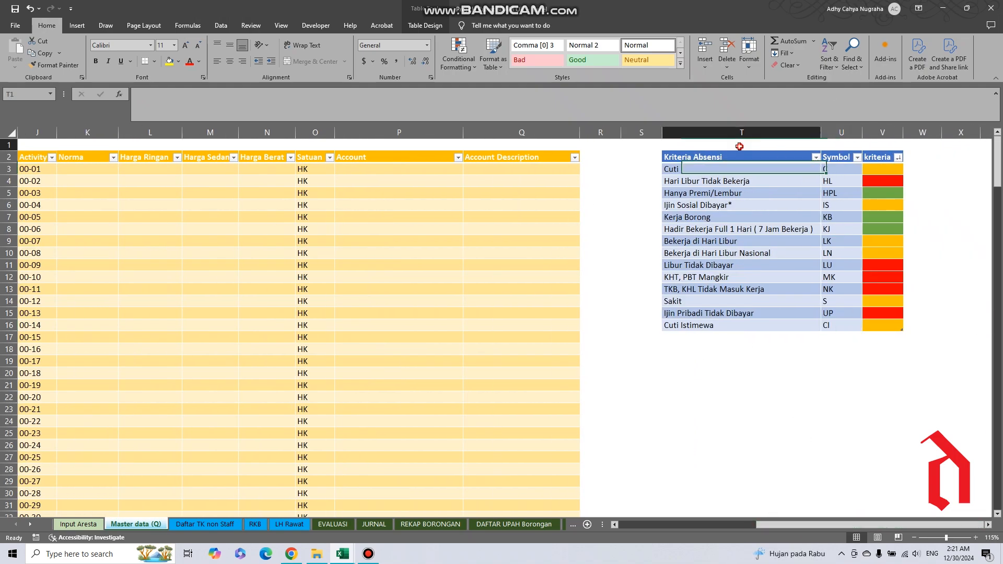
pyautogui.moveTo(739, 156); pyautogui.dragTo(878, 327)
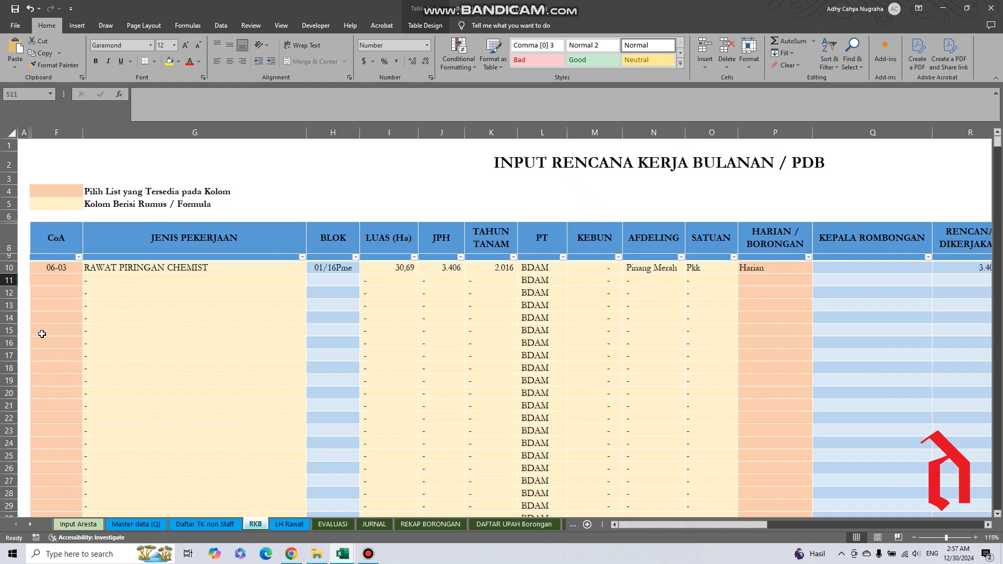
# Inspect the first plan row's input cells for CoA, BLOK and HARIAN / BORONGAN.
pyautogui.click(53, 266)
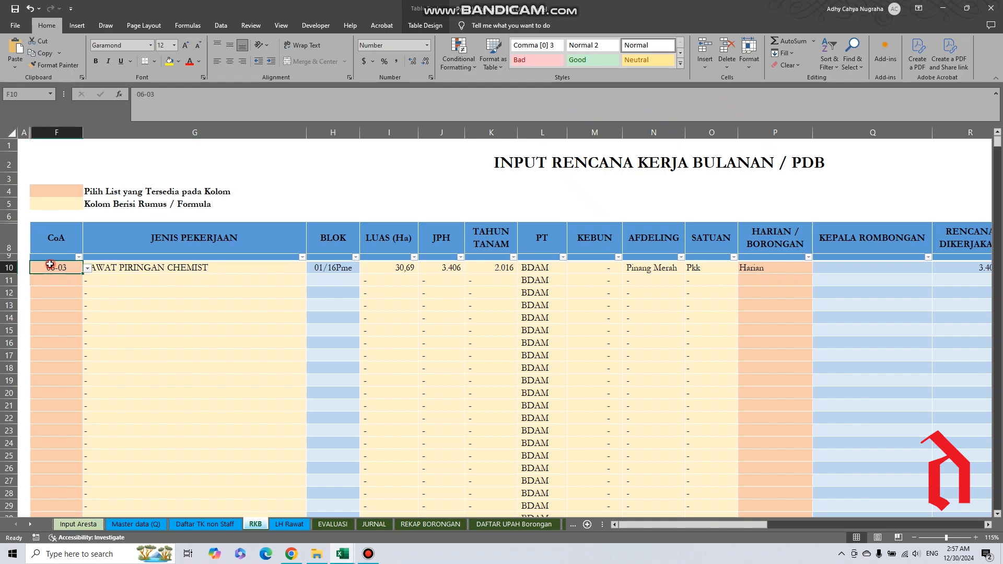
pyautogui.click(342, 267)
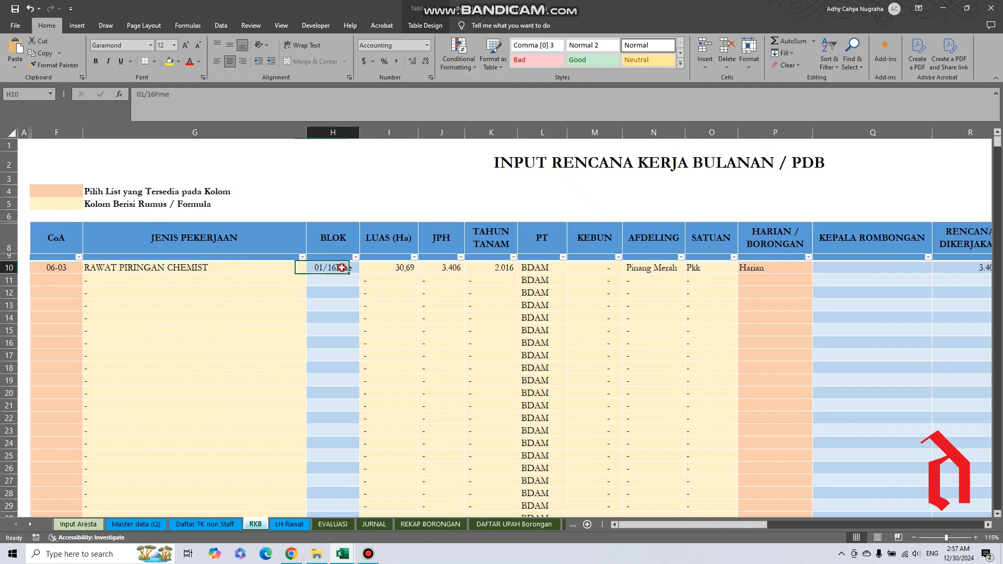
pyautogui.click(763, 270)
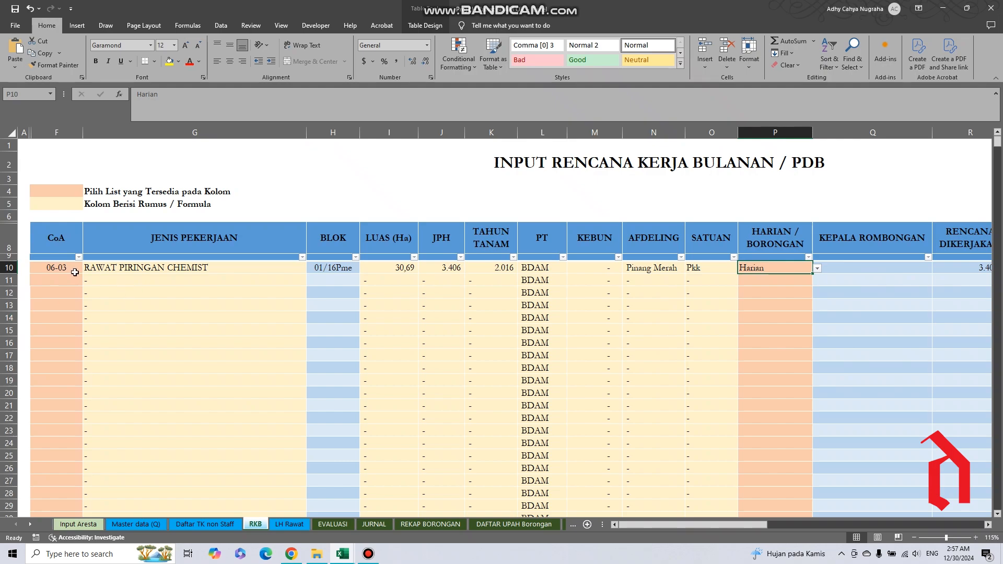
# Check the Activity Code column in Master data (Q) as the source of the RKB CoA codes.
pyautogui.click(58, 270)
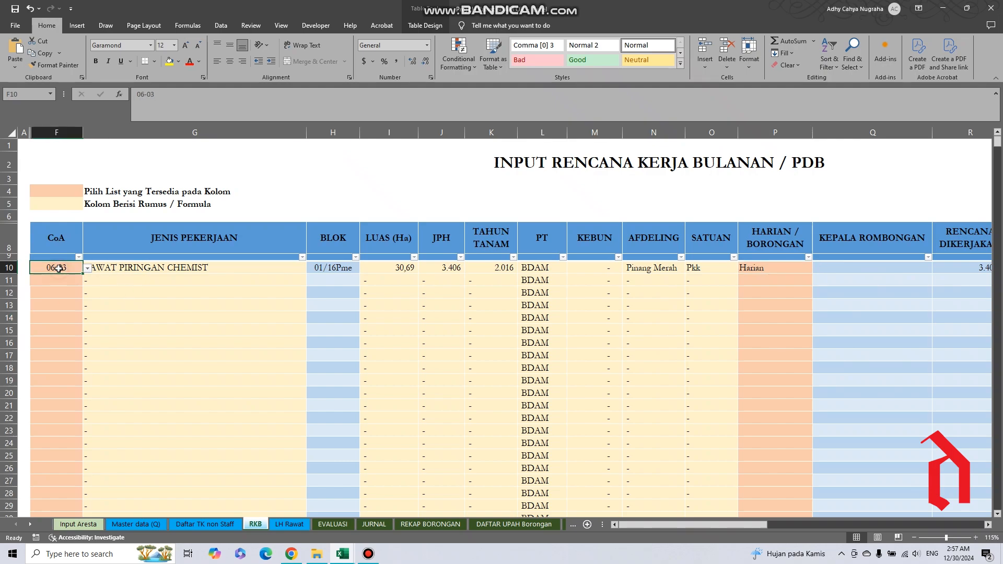
pyautogui.click(147, 524)
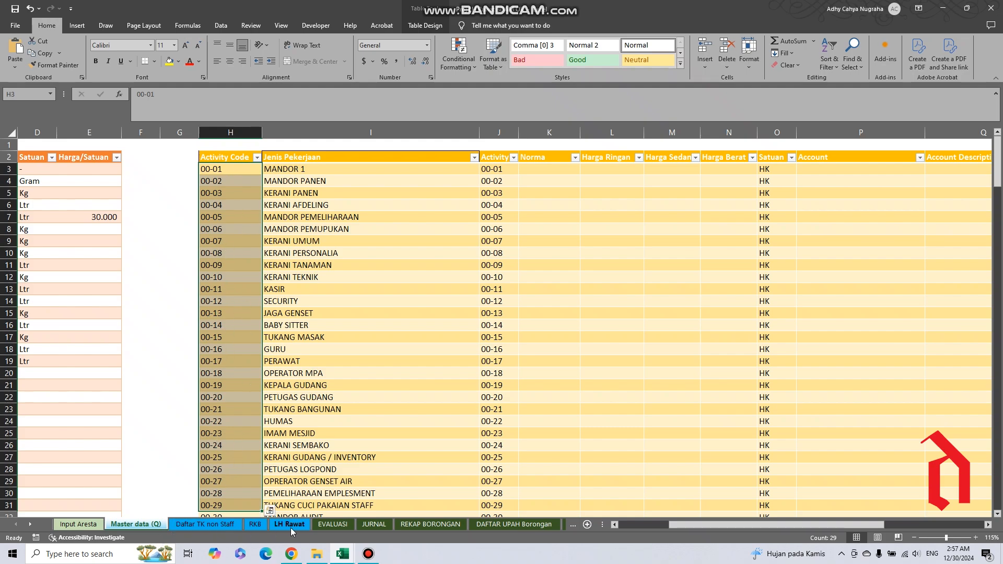
pyautogui.click(255, 524)
# Browse the available CoA codes for row 10 without changing the entry, and inspect the JENIS PEKERJAAN lookup formula.
pyautogui.click(85, 268)
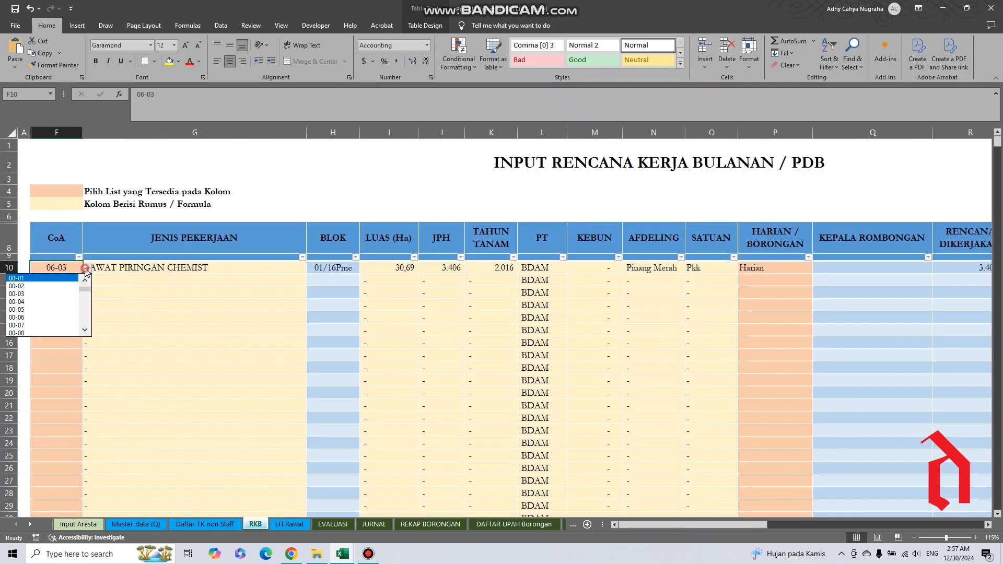
pyautogui.click(84, 323)
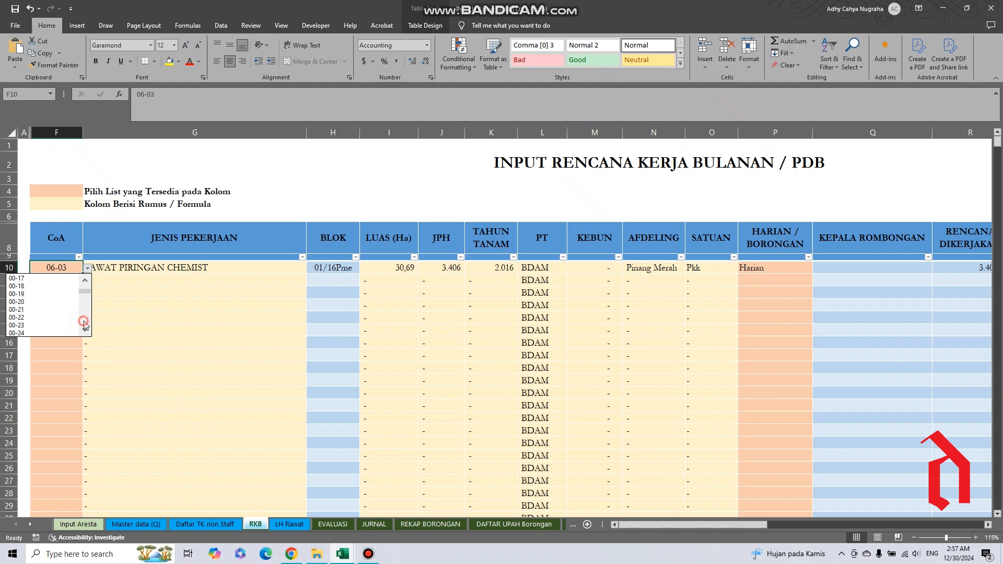
pyautogui.click(84, 324)
pyautogui.click(85, 324)
pyautogui.click(85, 325)
pyautogui.click(83, 315)
pyautogui.click(67, 369)
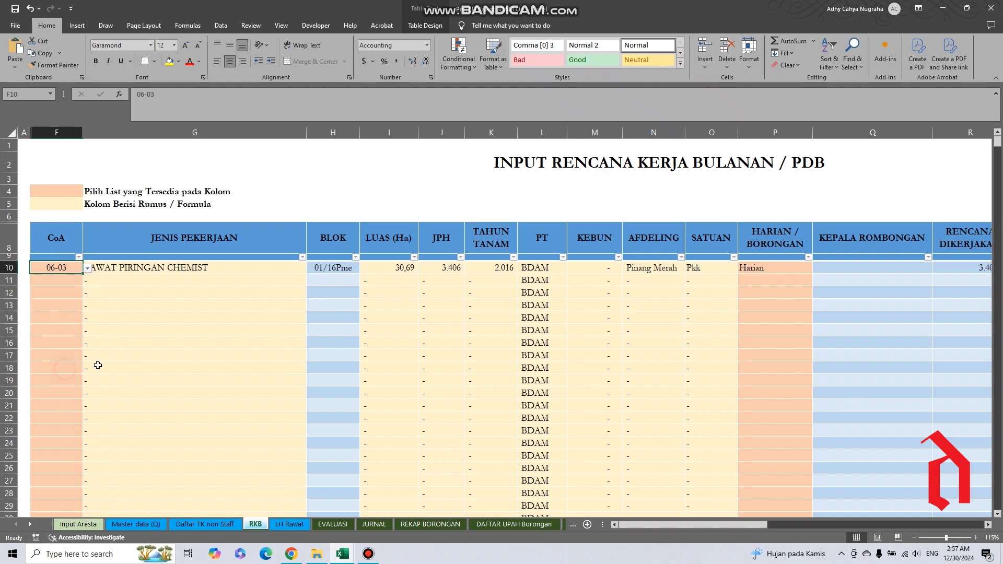
pyautogui.click(168, 269)
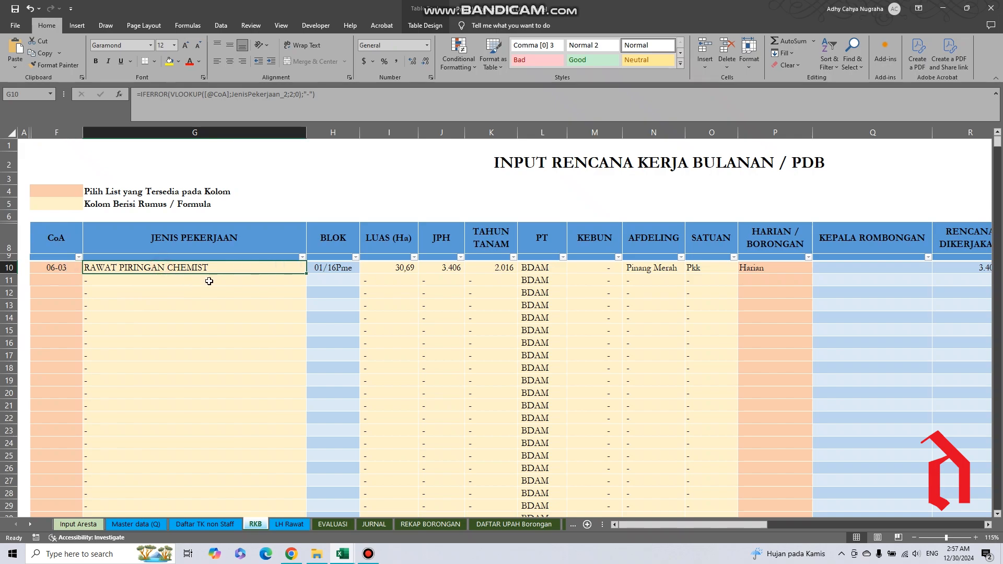
pyautogui.click(60, 269)
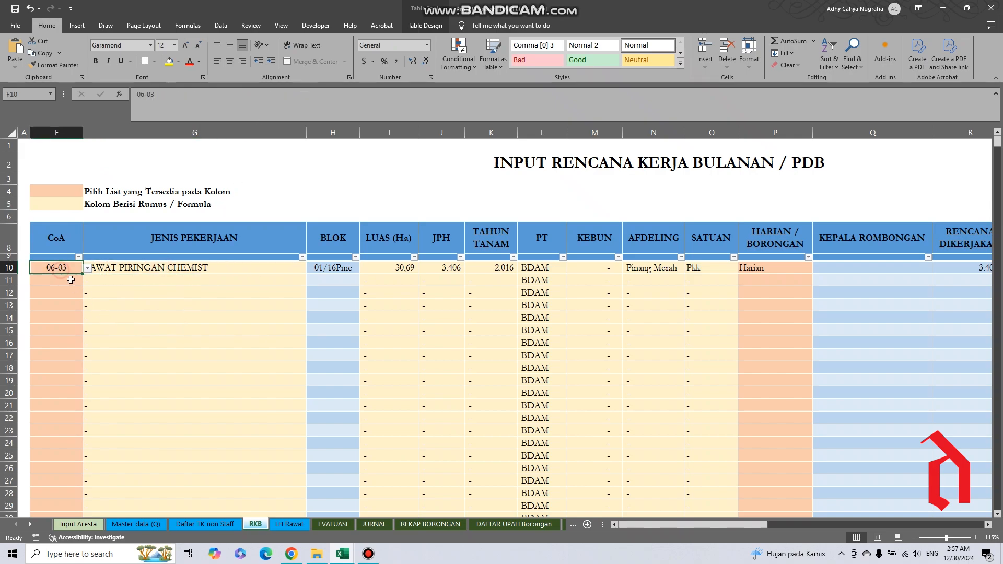
# Try CoA code 00-05 in row 11 and clear it again.
pyautogui.click(75, 283)
pyautogui.click(87, 281)
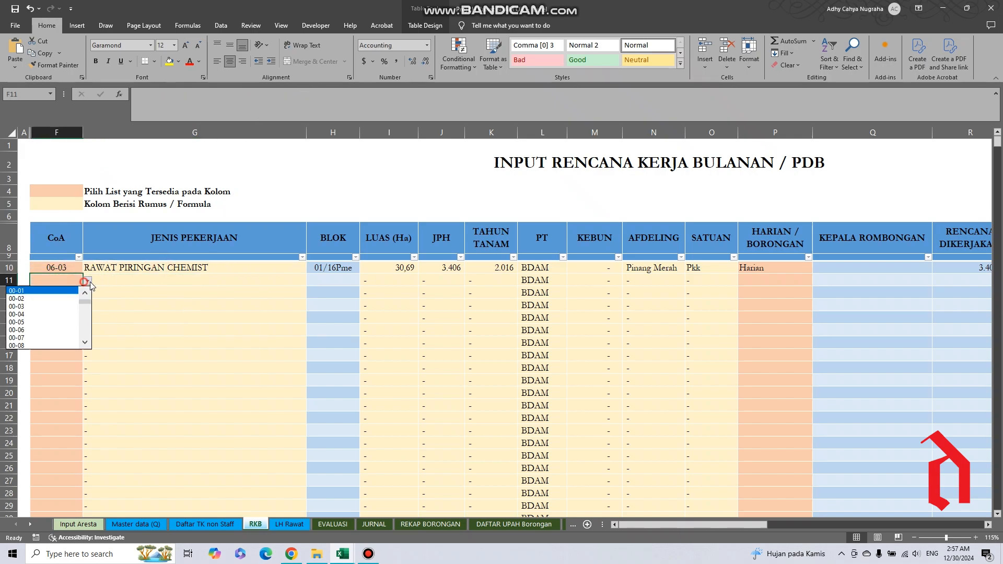
pyautogui.click(60, 318)
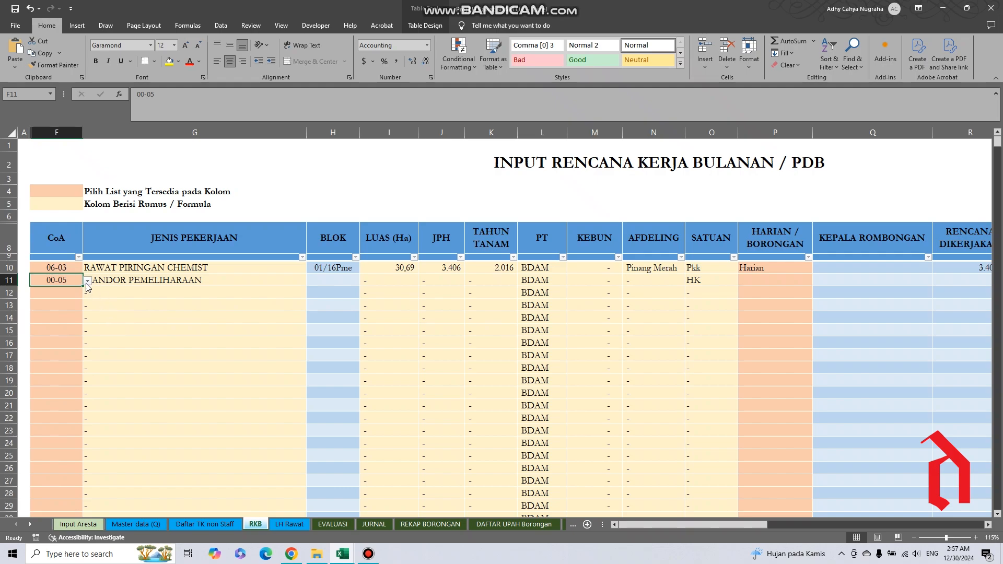
pyautogui.press('Delete')
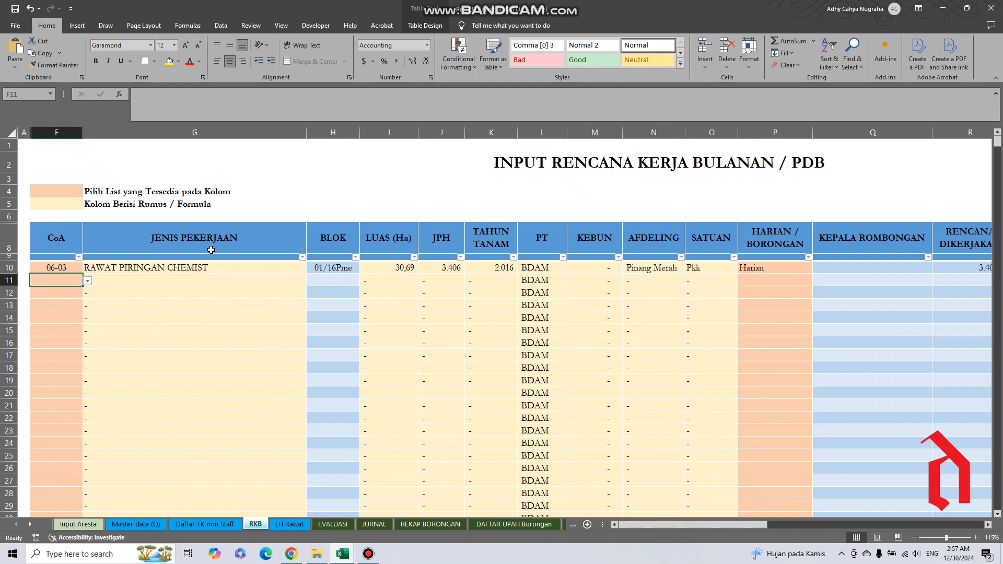
# Review the BLOK input cells in RKB and the corresponding Blok codes in Input Aresta.
pyautogui.click(318, 280)
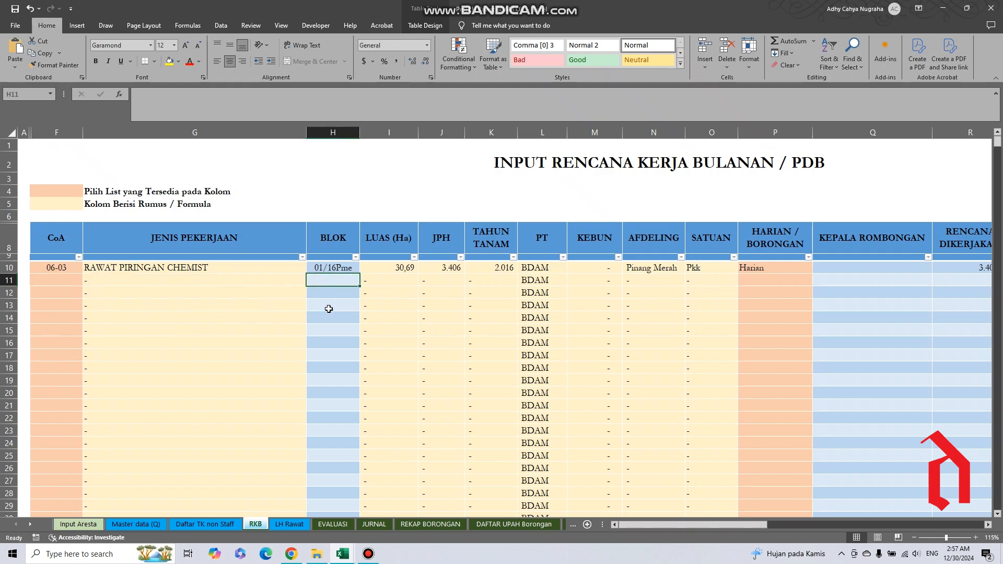
pyautogui.click(334, 268)
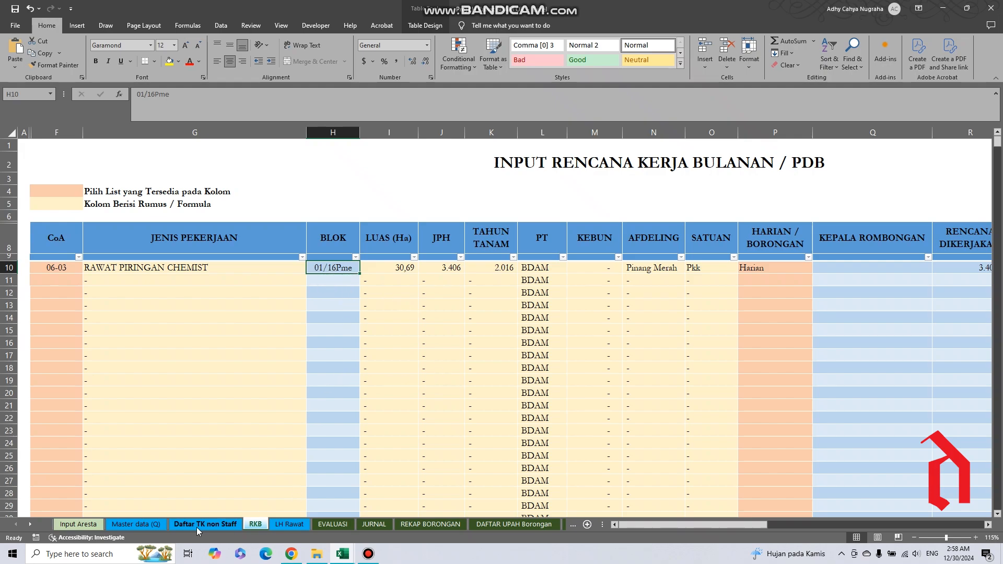
pyautogui.click(78, 524)
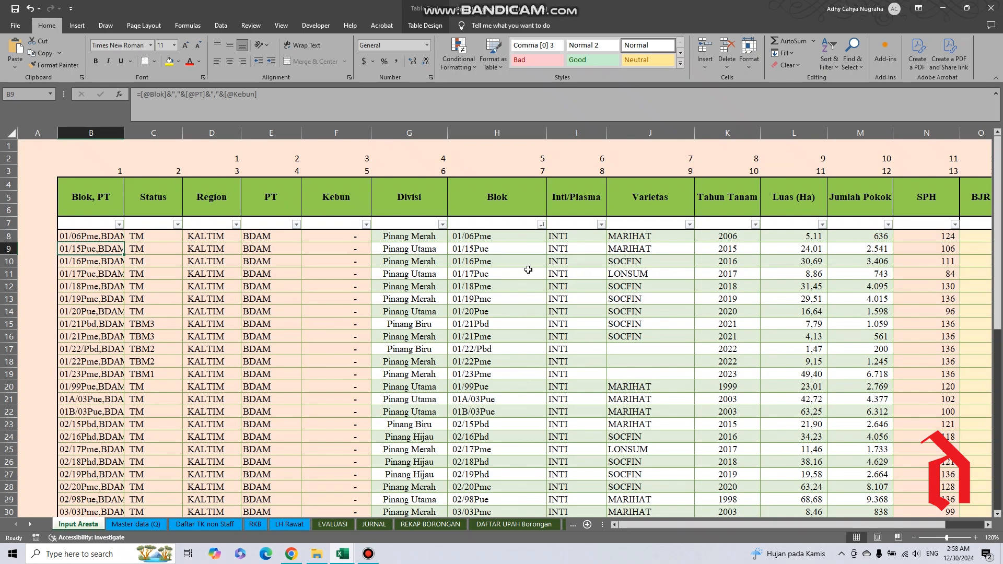
pyautogui.click(500, 241)
pyautogui.click(504, 296)
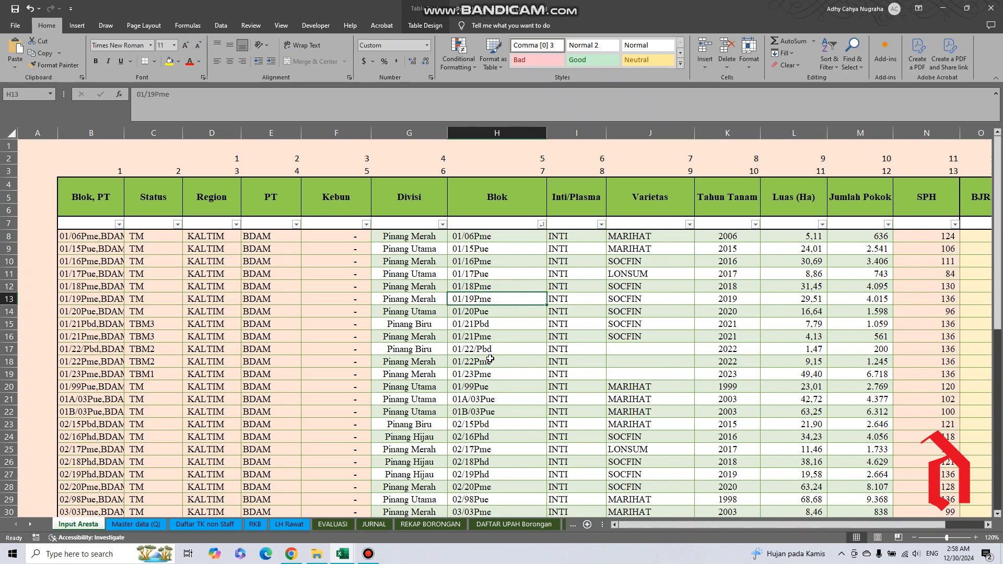
# Copy block code 01/17Pue from Input Aresta as a value into row 11's BLOK cell in RKB, and clear it again.
pyautogui.click(487, 279)
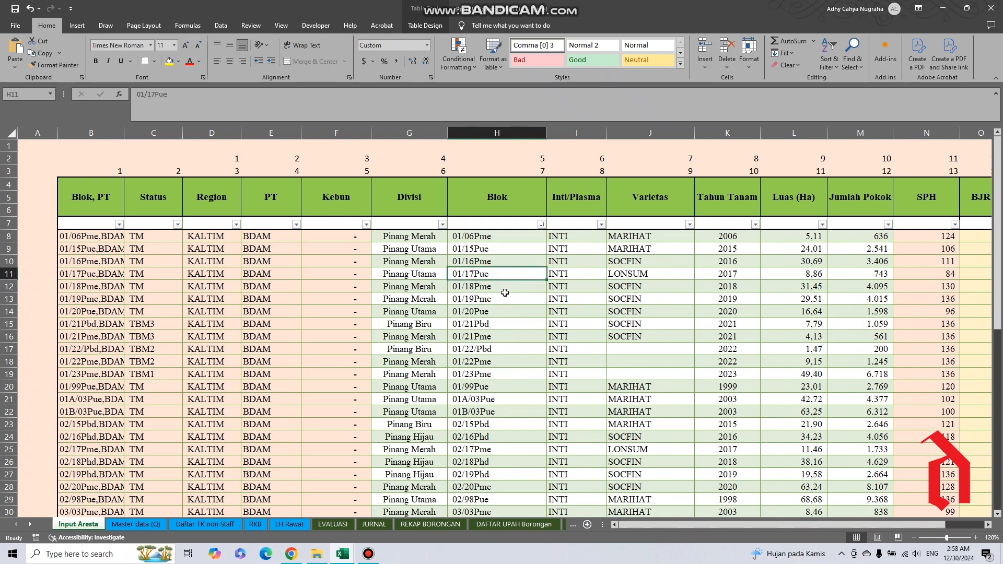
pyautogui.hotkey('ctrl', 'c')
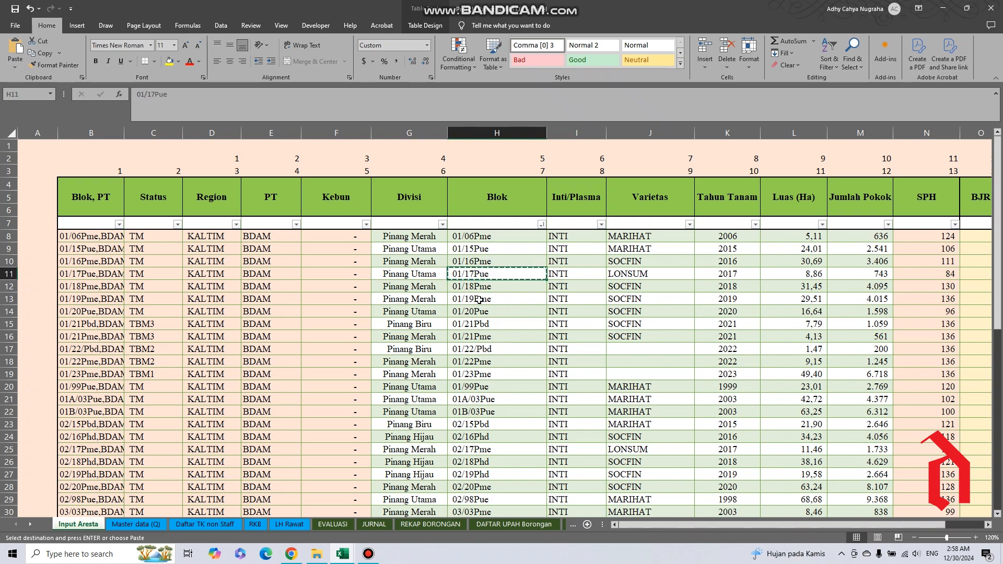
pyautogui.rightClick(494, 275)
pyautogui.click(523, 287)
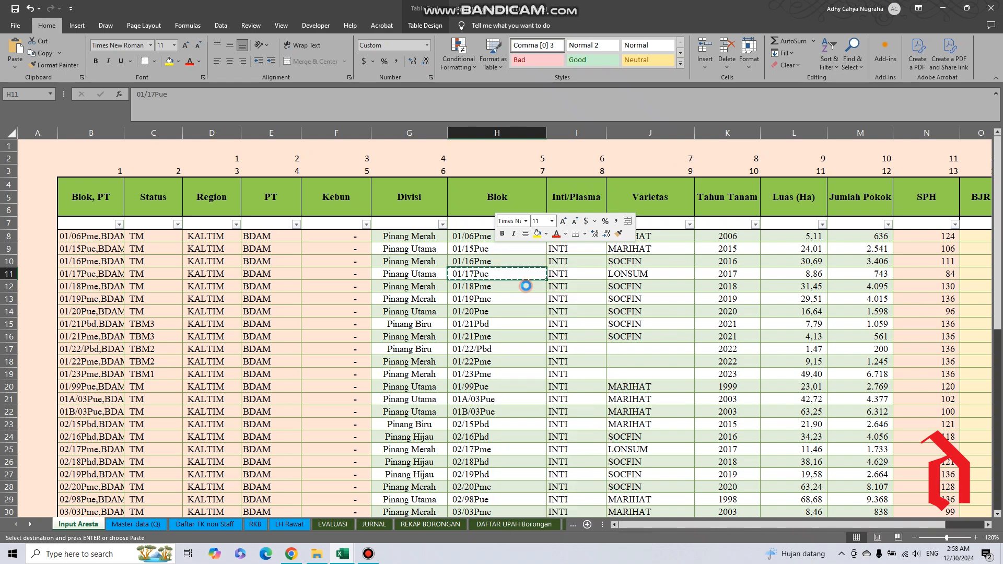
pyautogui.click(255, 524)
pyautogui.rightClick(328, 281)
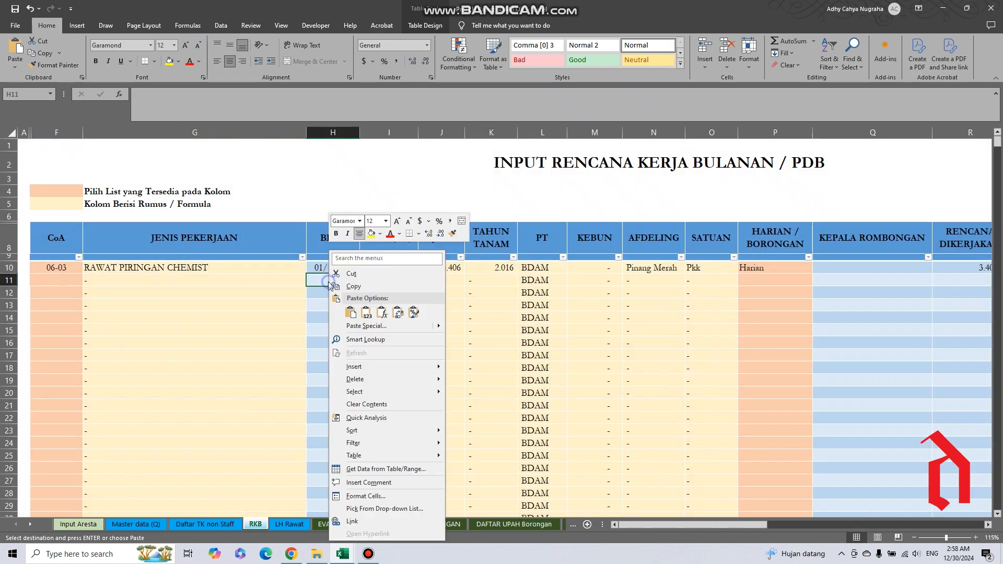
pyautogui.click(367, 314)
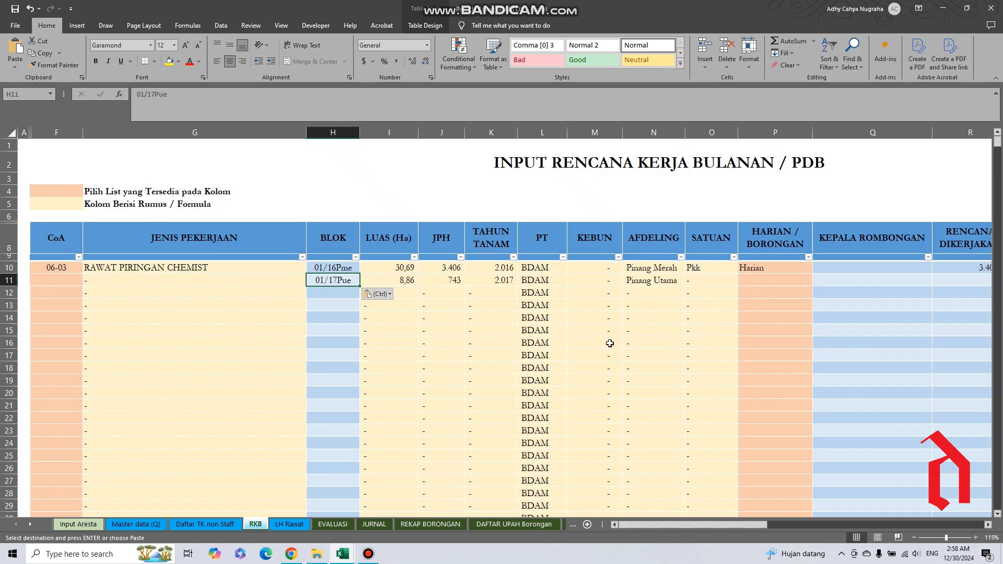
pyautogui.press('Delete')
# Review the HARIAN / BORONGAN options in row 10 and choose Borongan for row 11.
pyautogui.click(758, 268)
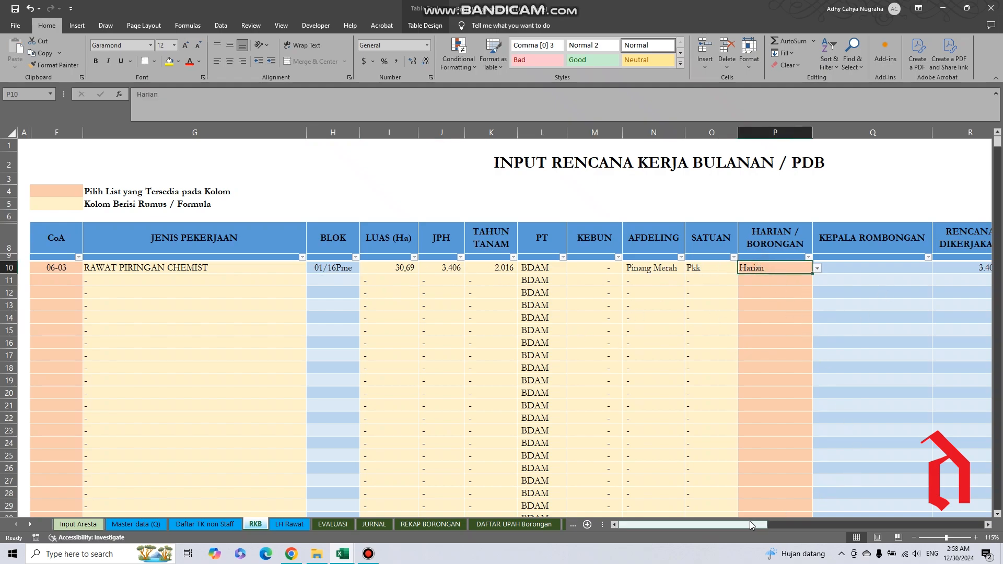
pyautogui.moveTo(752, 525); pyautogui.dragTo(784, 534)
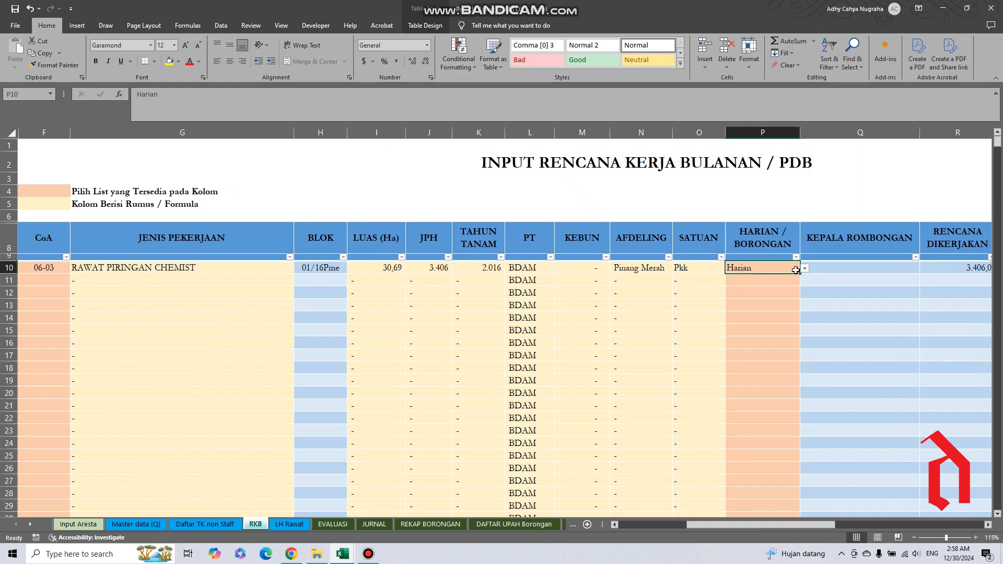
pyautogui.click(805, 268)
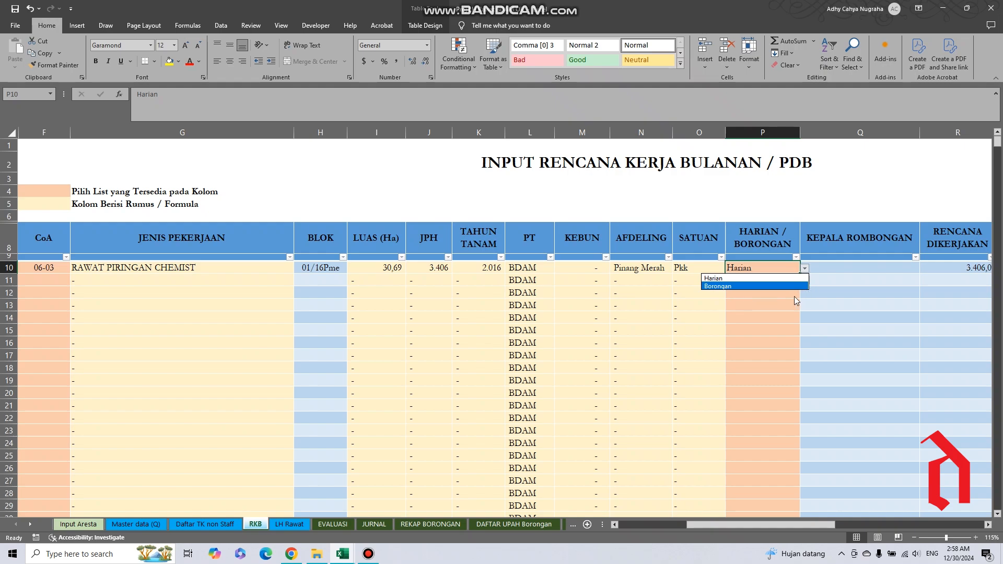
pyautogui.click(773, 285)
pyautogui.click(773, 285)
pyautogui.click(805, 281)
pyautogui.click(778, 299)
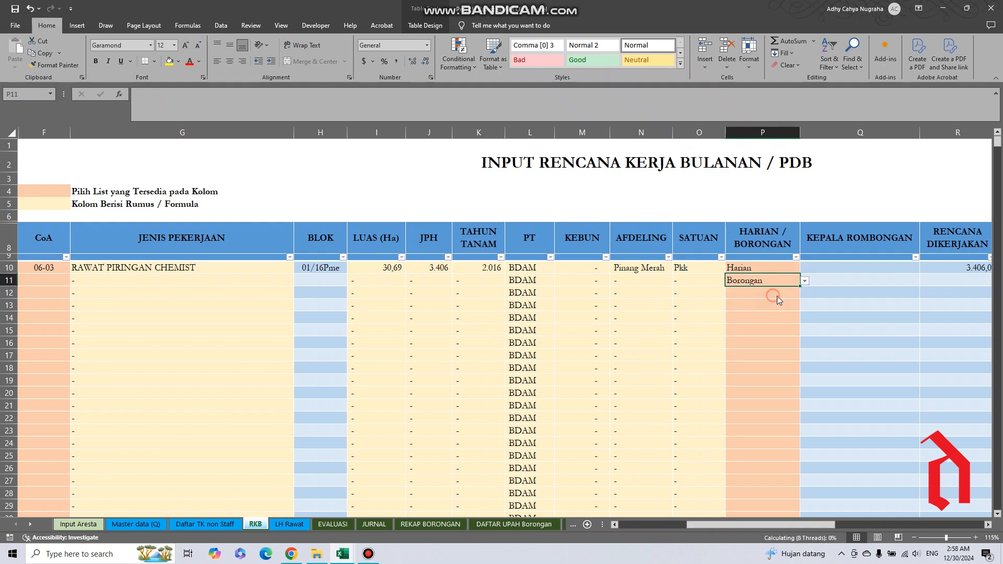
# Inspect row 11's KEPALA ROMBONGAN cell and clear the Borongan entry from that row.
pyautogui.click(863, 281)
pyautogui.click(772, 525)
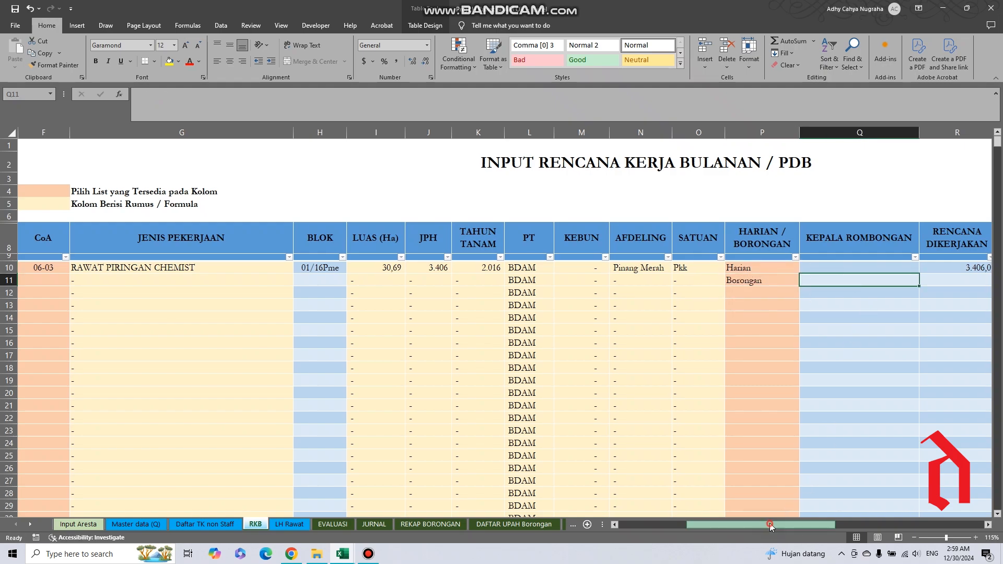
pyautogui.moveTo(772, 525); pyautogui.dragTo(812, 525)
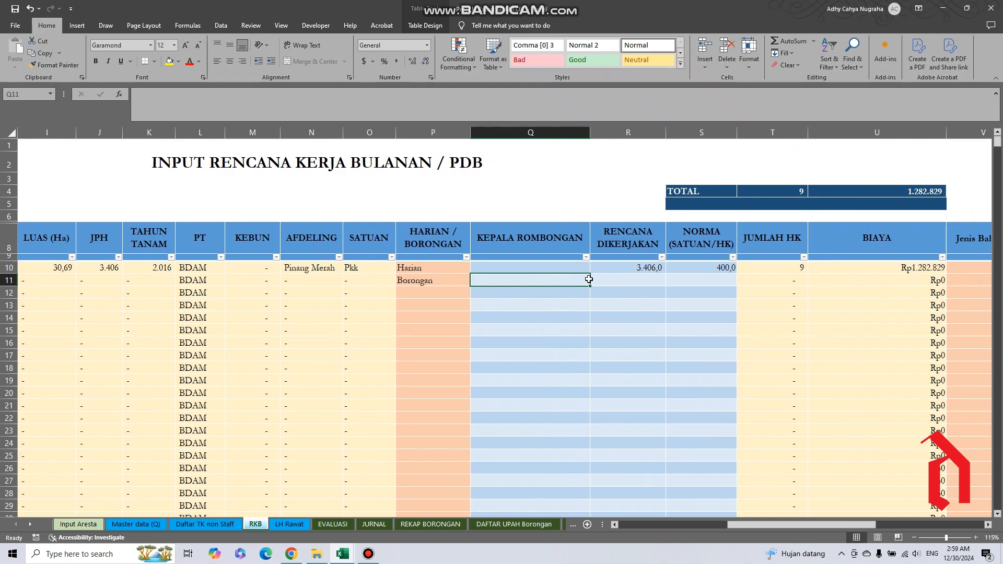
pyautogui.click(432, 283)
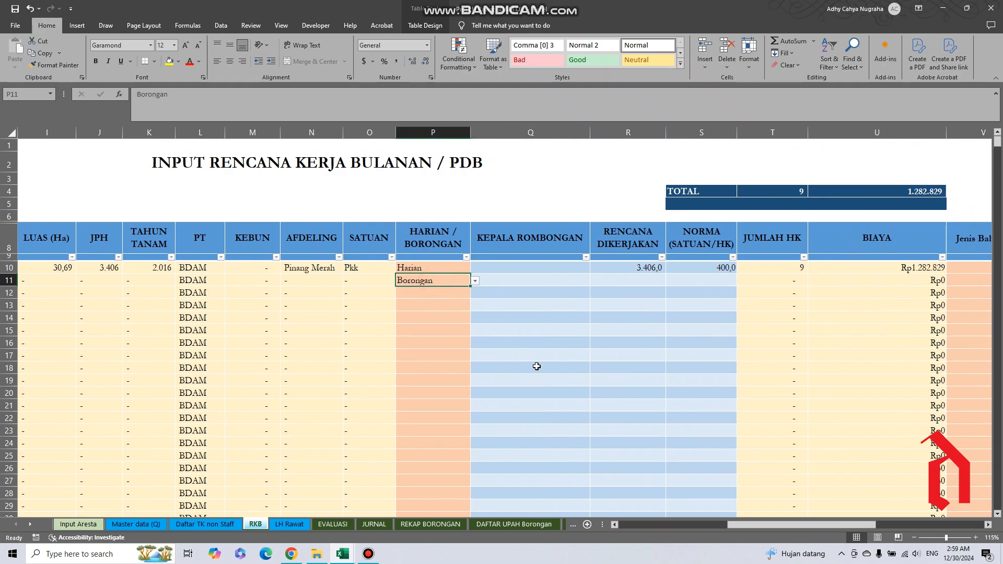
pyautogui.press('Delete')
# Relate the RENCANA DIKERJAKAN column to row 10's JPH, AFDELING, SATUAN and LUAS (Ha) cells.
pyautogui.click(645, 281)
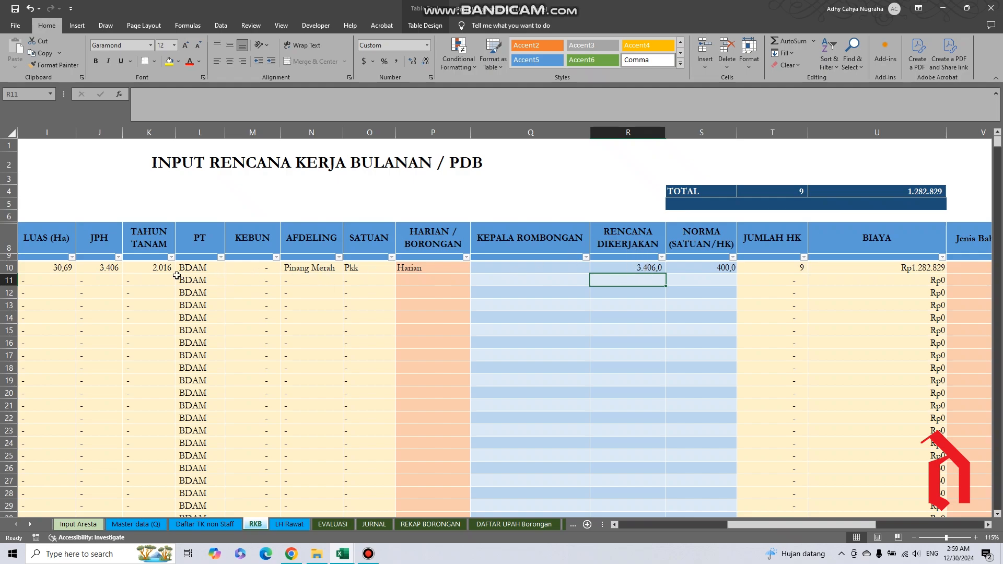
pyautogui.click(101, 270)
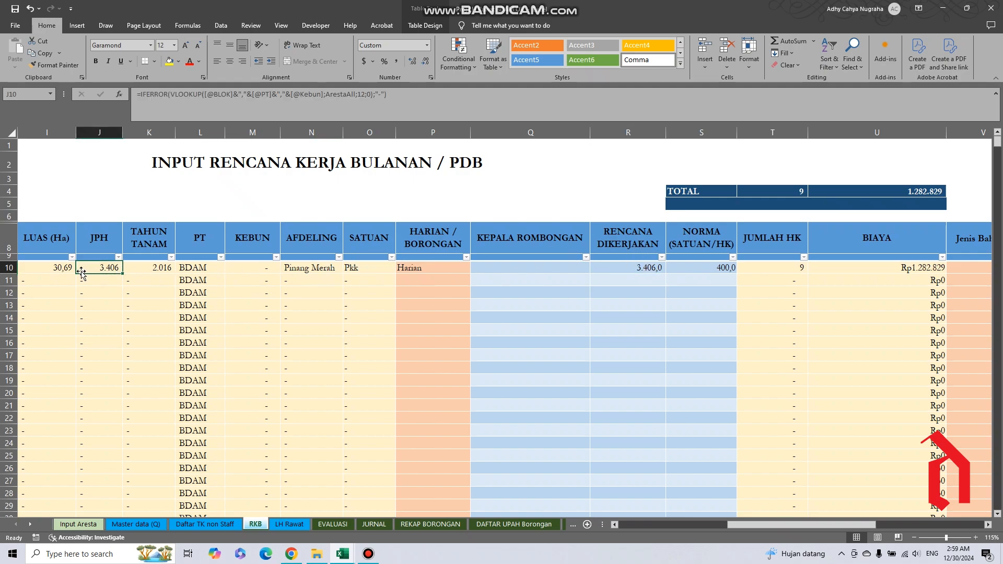
pyautogui.click(320, 269)
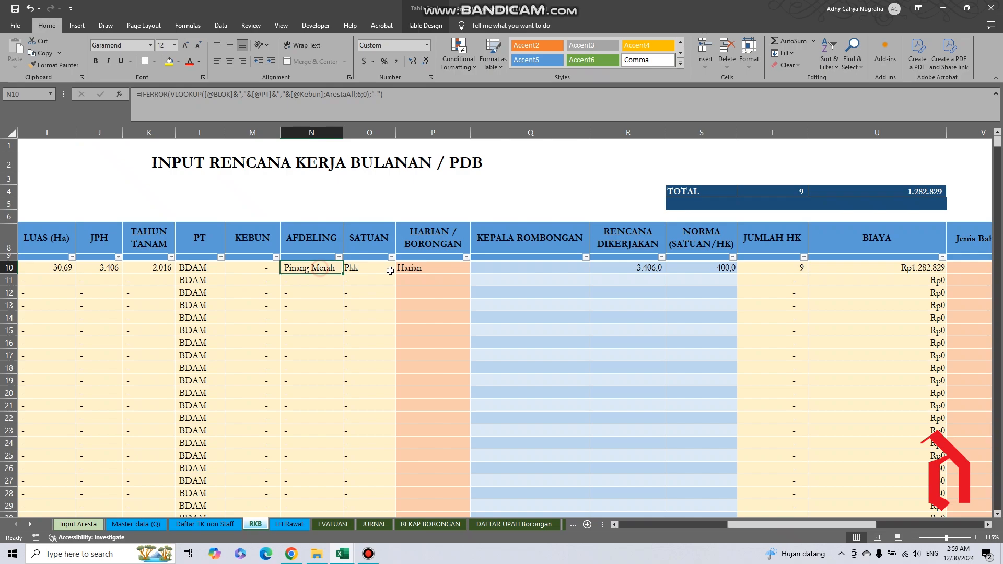
pyautogui.click(363, 273)
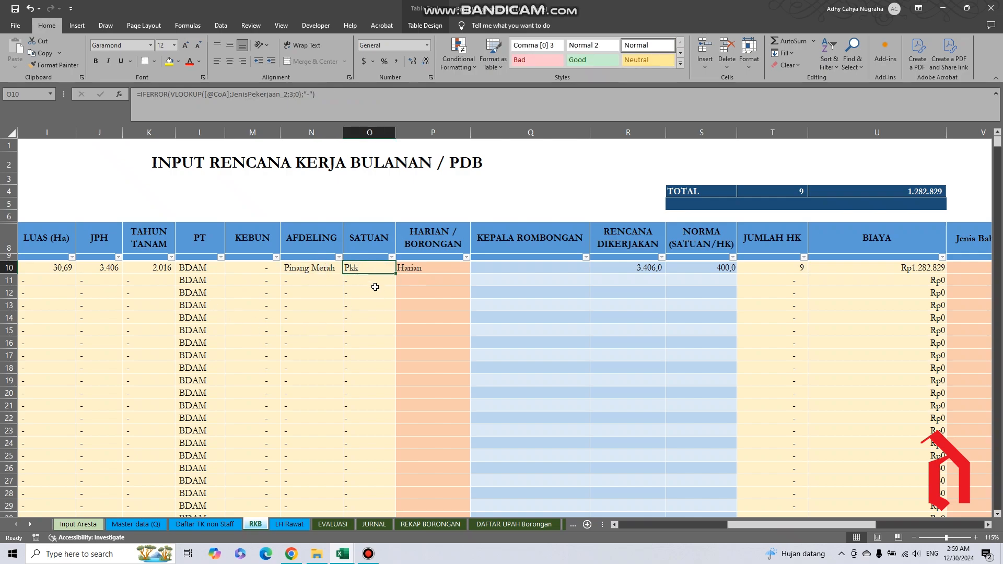
pyautogui.click(45, 269)
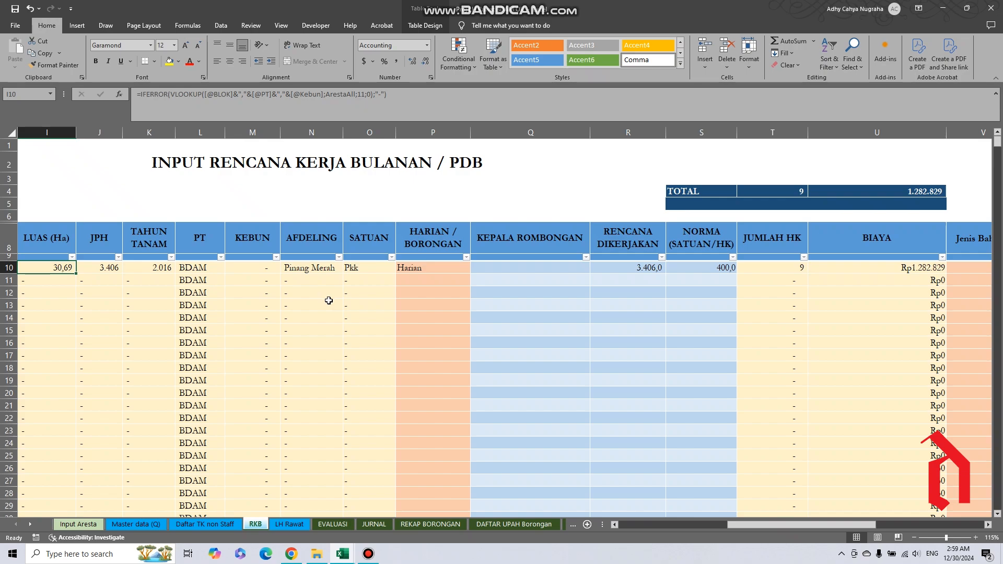
# Examine the RENCANA DIKERJAKAN and NORMA (SATUAN/HK) headers and the norma entry in row 10.
pyautogui.click(626, 247)
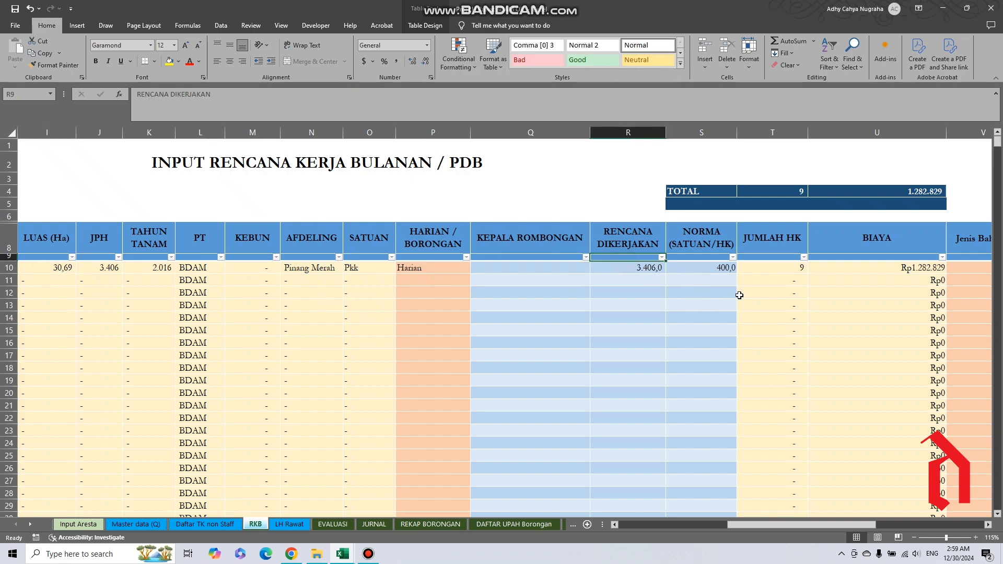
pyautogui.click(711, 244)
pyautogui.click(703, 275)
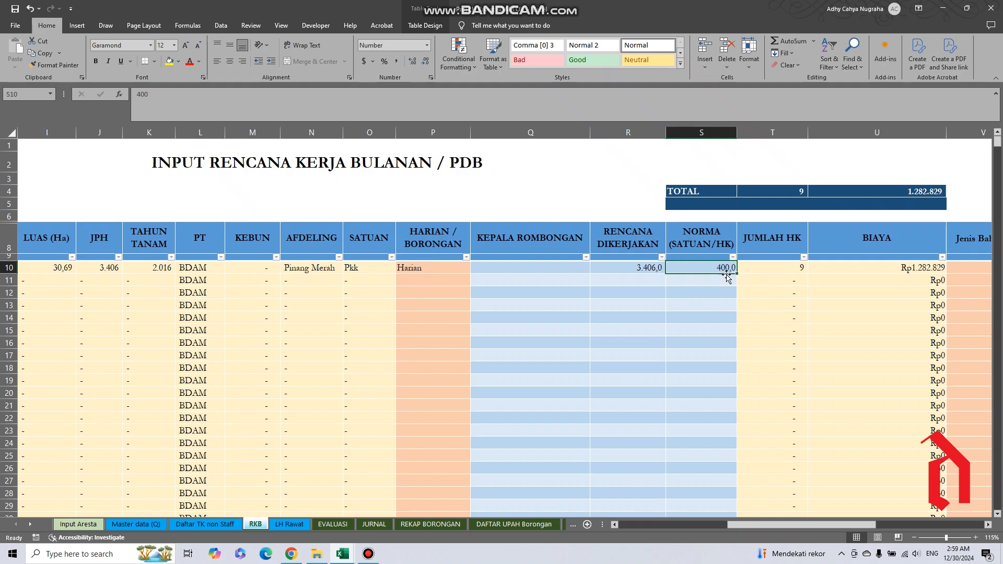
# Relate row 10's SATUAN cell to its NORMA (SATUAN/HK) and RENCANA DIKERJAKAN entries.
pyautogui.click(380, 271)
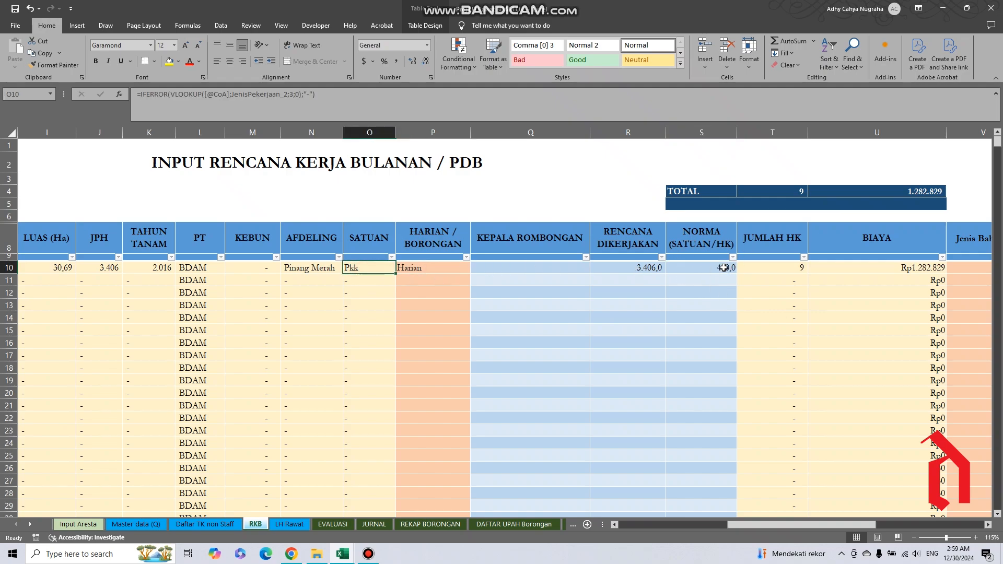
pyautogui.click(715, 270)
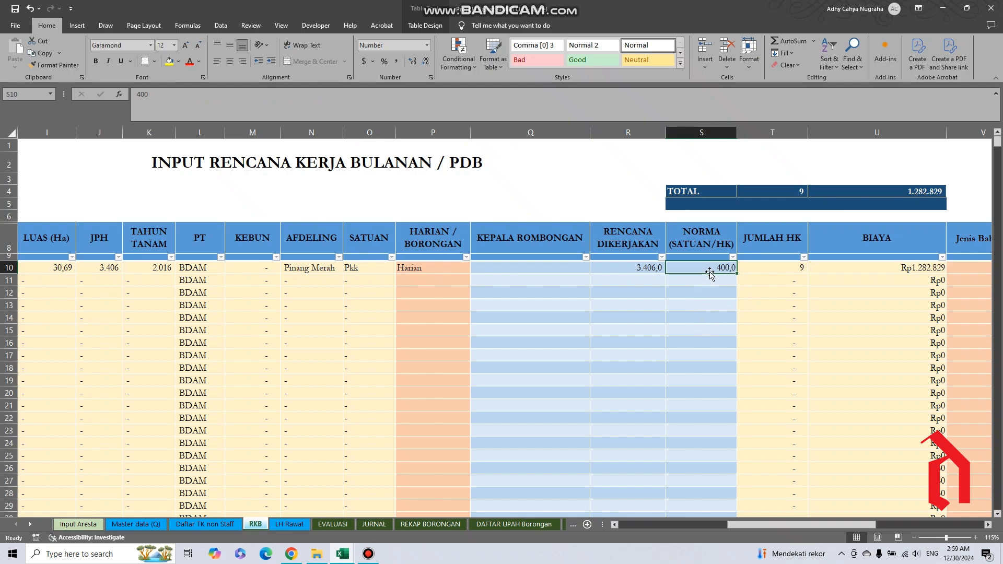
pyautogui.click(361, 275)
pyautogui.click(721, 262)
pyautogui.click(633, 267)
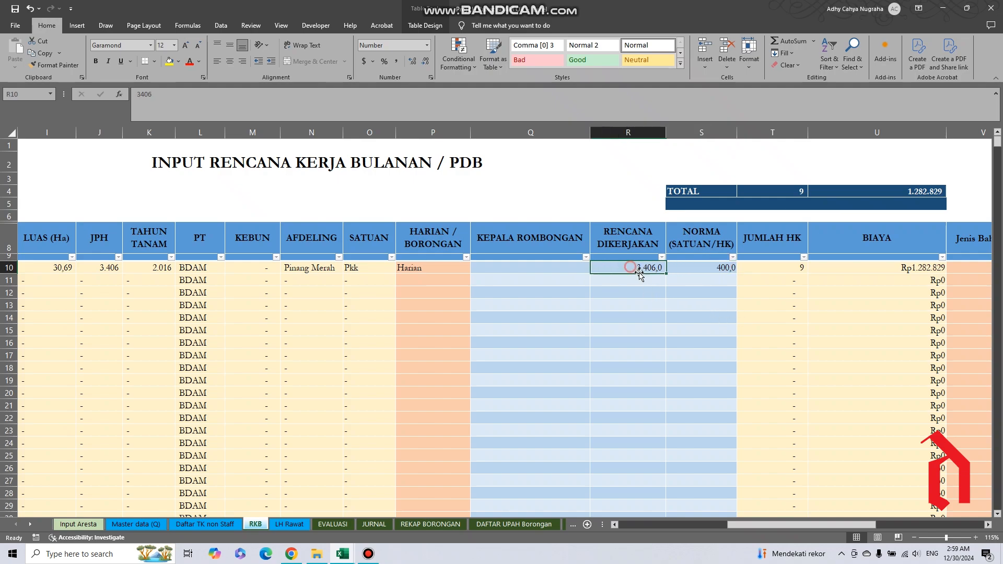
# Inspect the formulas behind JUMLAH HK and BIAYA in row 10.
pyautogui.click(799, 270)
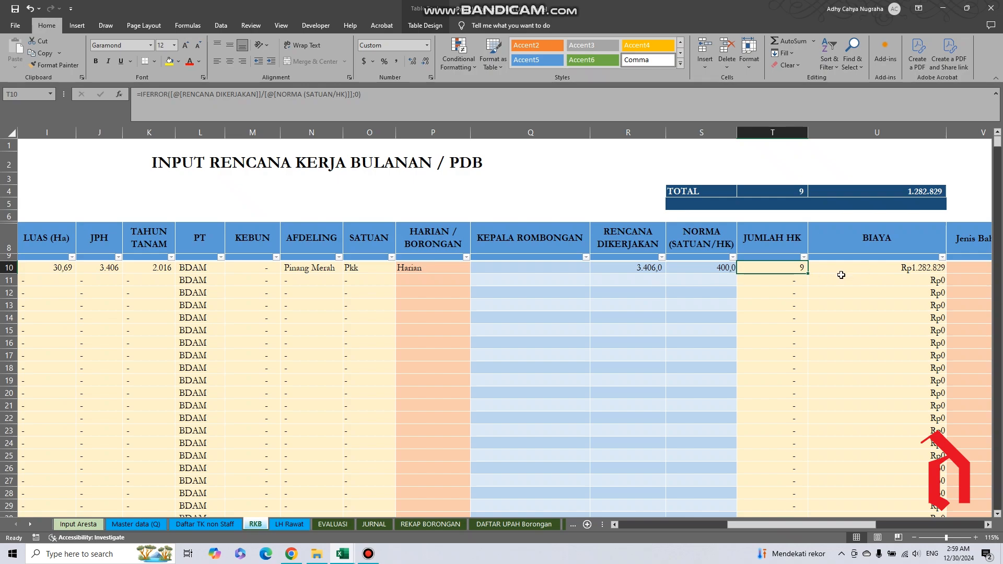
pyautogui.click(923, 273)
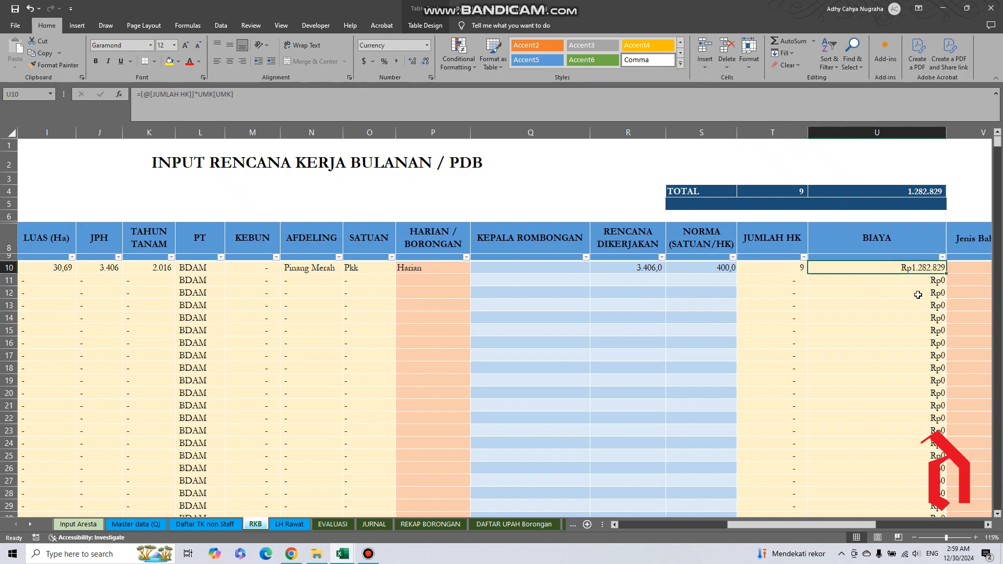
pyautogui.click(787, 274)
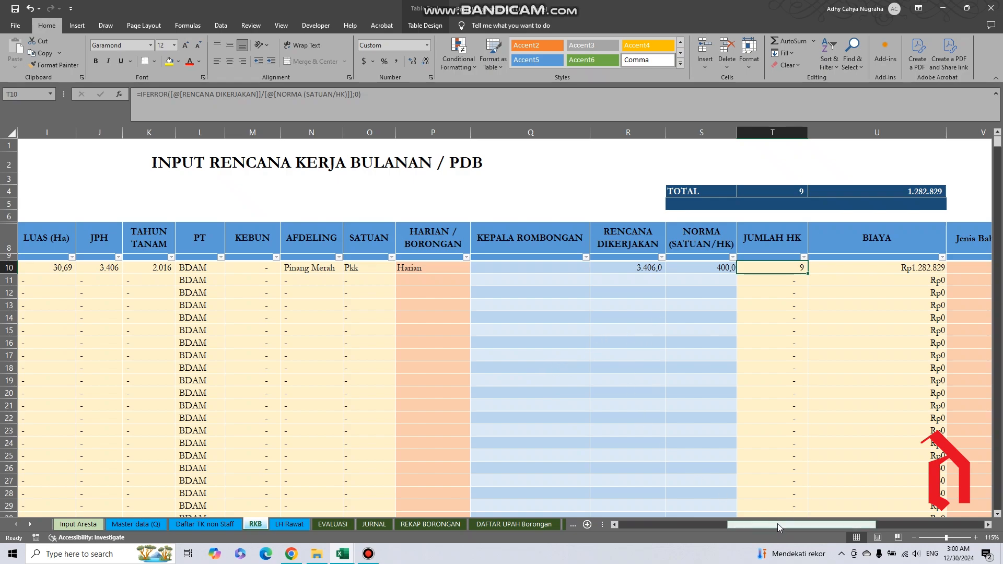
# Browse the material options offered for Jenis Bahan 1 in row 10.
pyautogui.moveTo(778, 523); pyautogui.dragTo(848, 524)
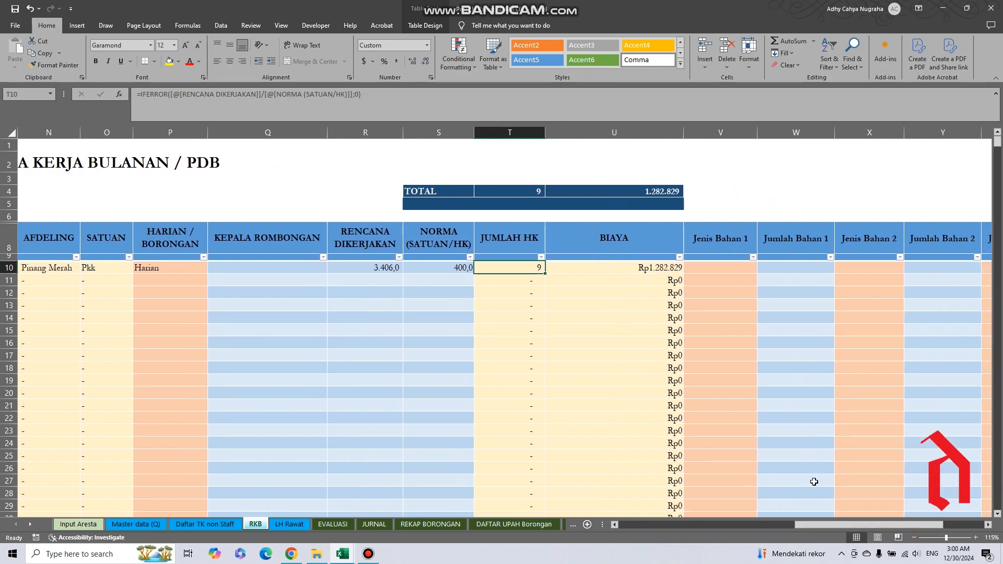
pyautogui.moveTo(817, 523); pyautogui.dragTo(845, 525)
pyautogui.click(599, 270)
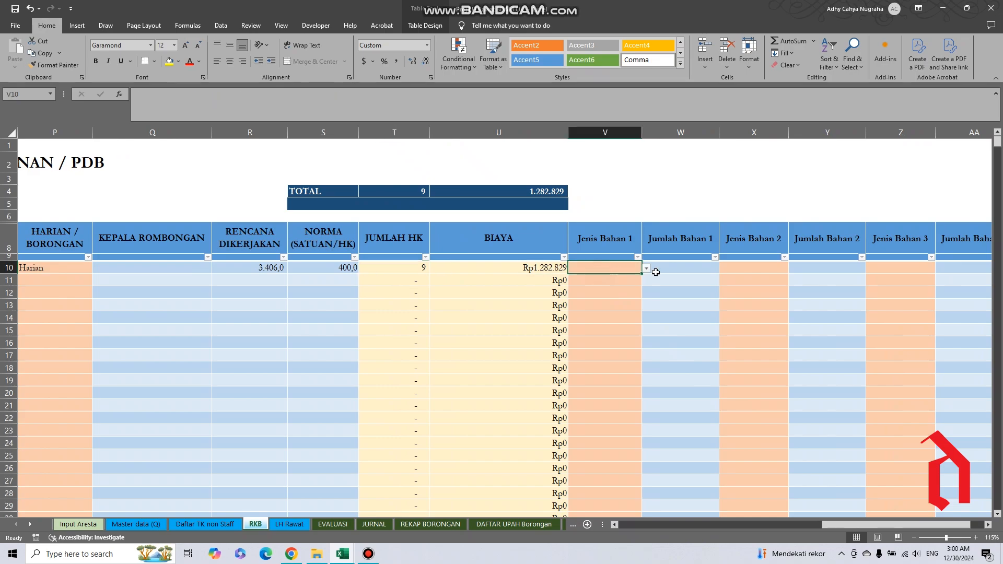
pyautogui.click(646, 268)
pyautogui.click(644, 283)
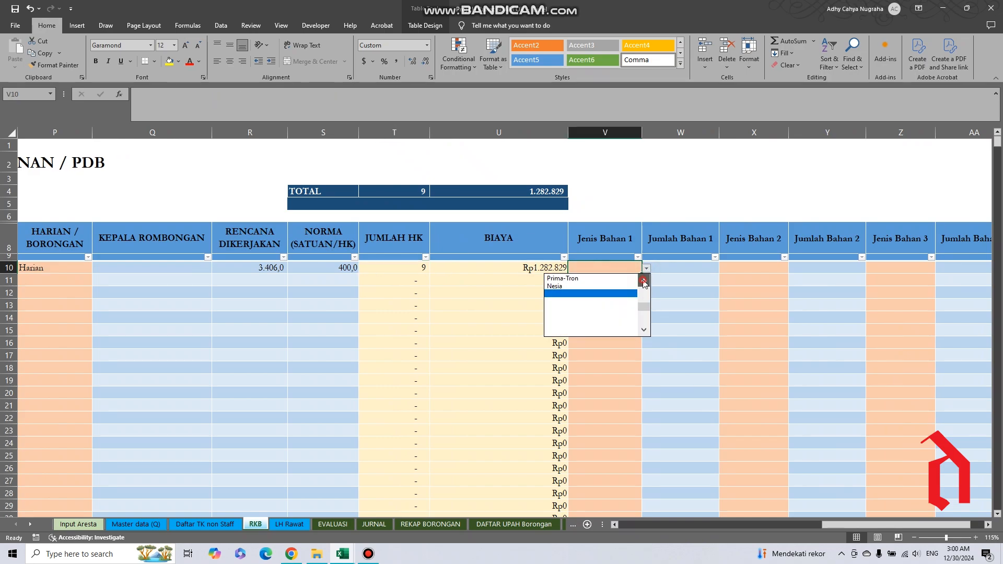
pyautogui.click(644, 282)
pyautogui.click(644, 282)
pyautogui.click(645, 282)
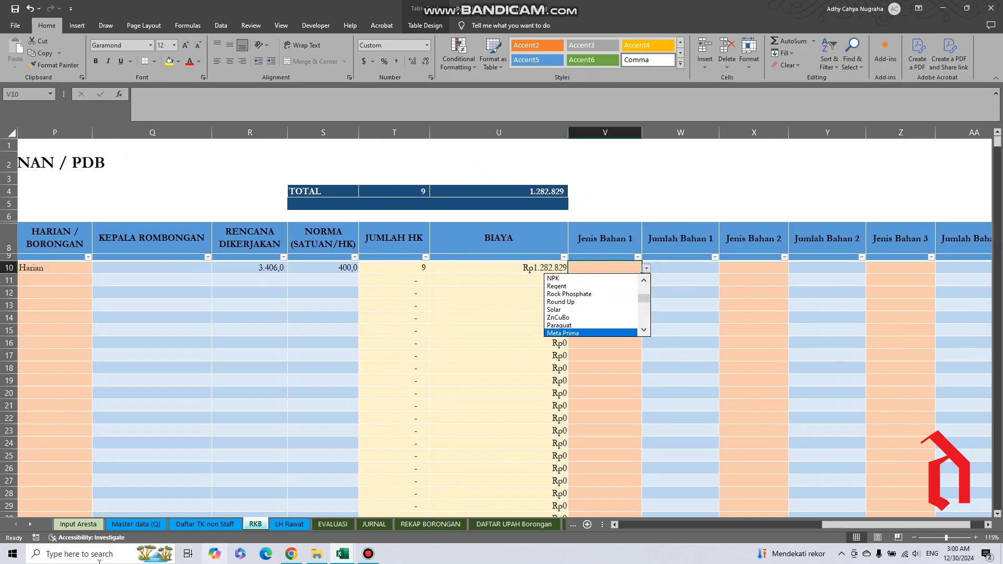
# Examine the Merk Dagang column on the Master data (Q) sheet as the source of the material options.
pyautogui.click(135, 525)
pyautogui.click(135, 525)
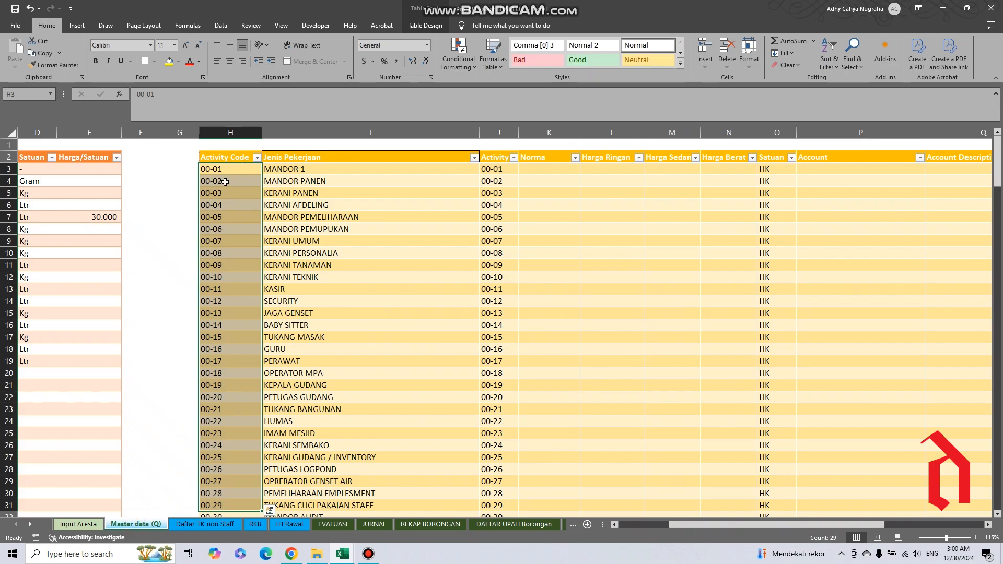
pyautogui.click(665, 524)
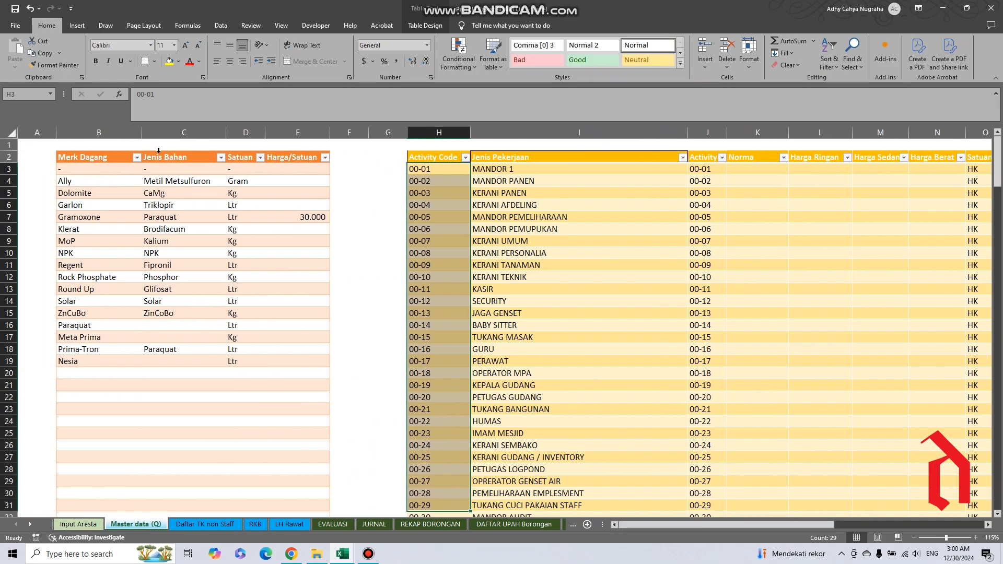
pyautogui.click(85, 150)
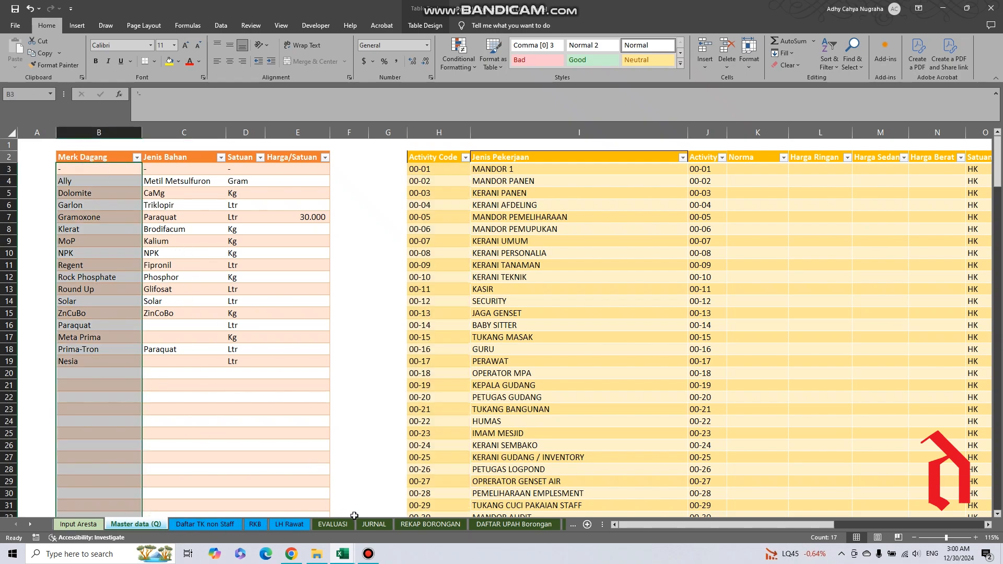
# Return to the RKB sheet and choose Gramoxone as Jenis Bahan 1 for row 10.
pyautogui.click(286, 525)
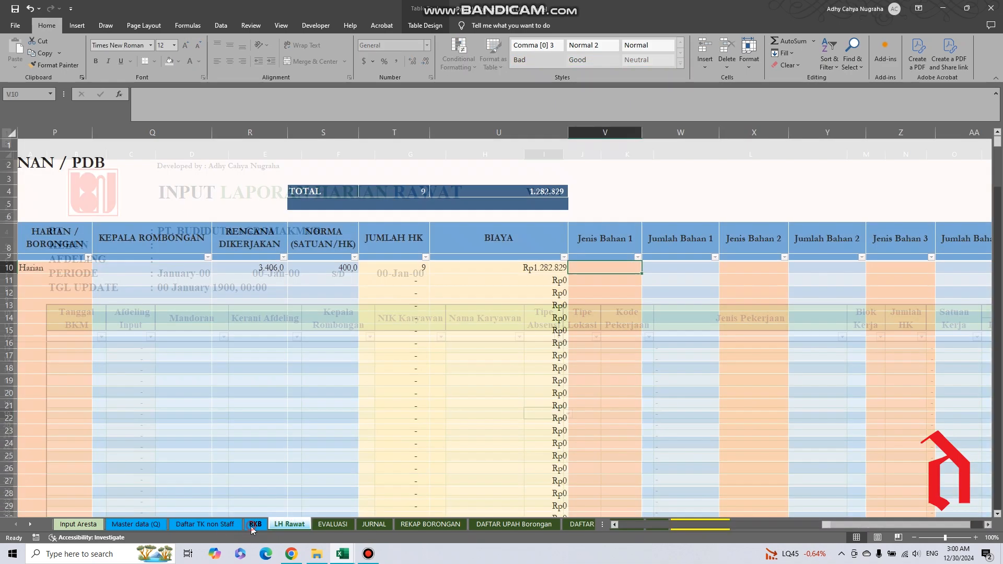
pyautogui.click(255, 524)
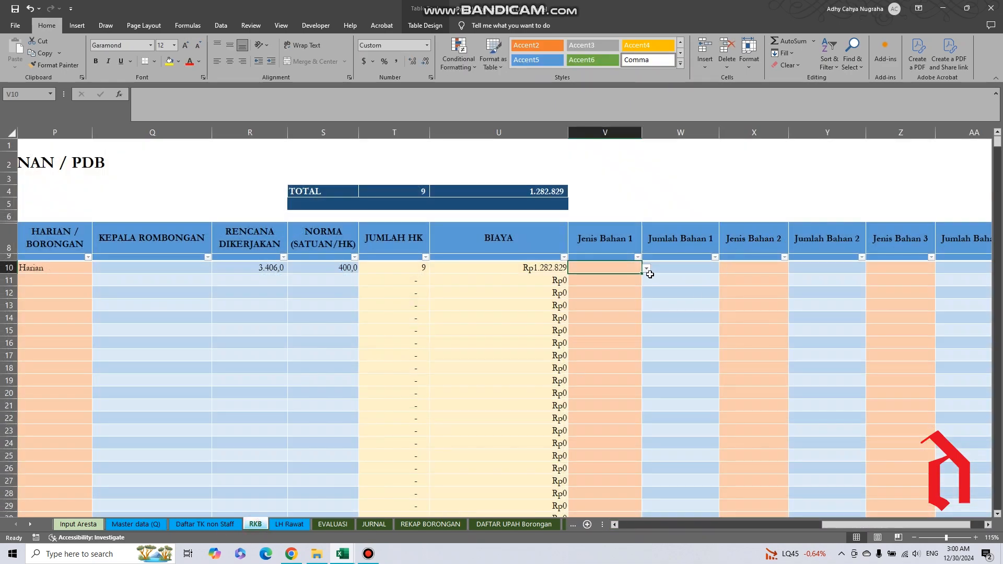
pyautogui.click(647, 268)
pyautogui.click(645, 282)
pyautogui.click(645, 281)
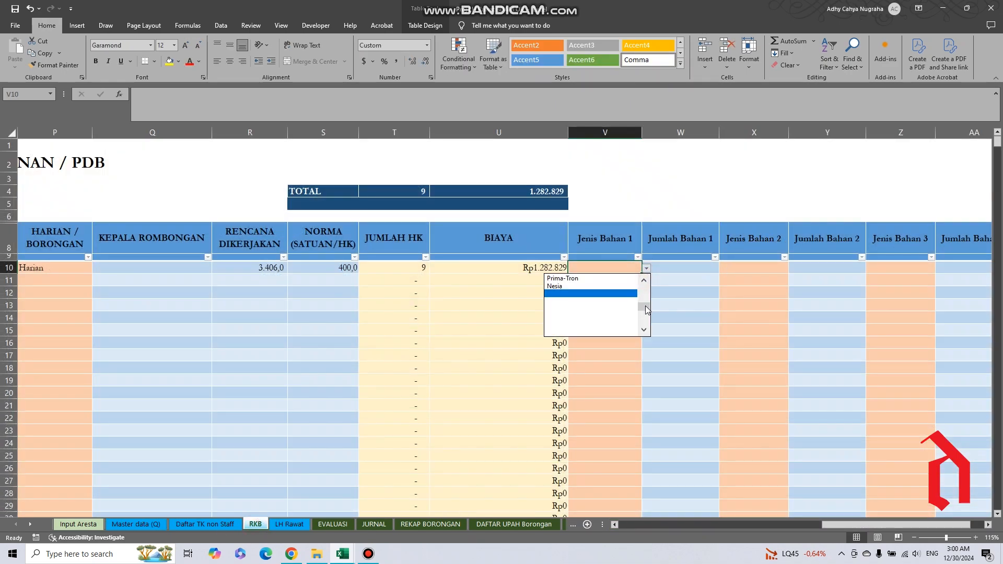
pyautogui.click(645, 282)
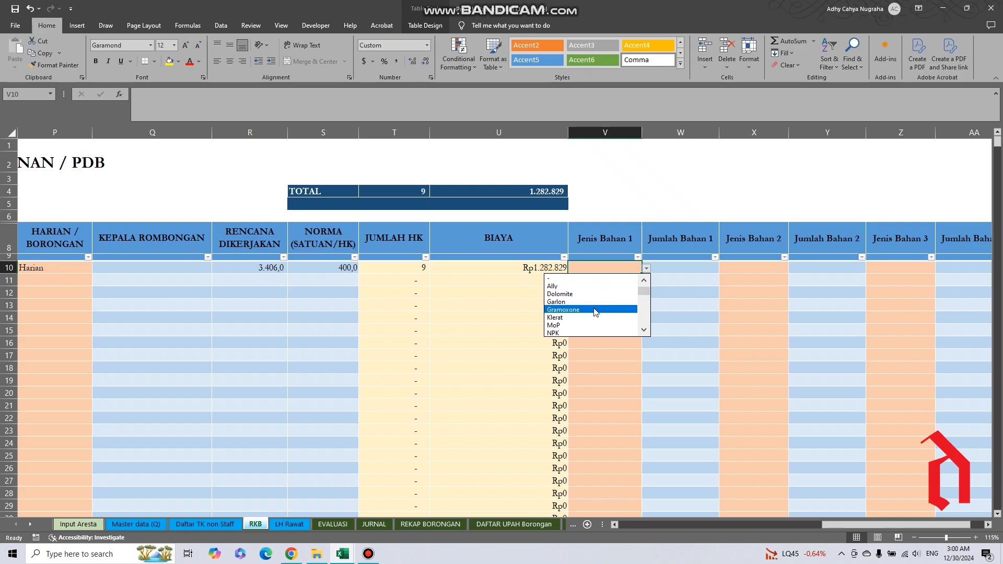
pyautogui.click(595, 310)
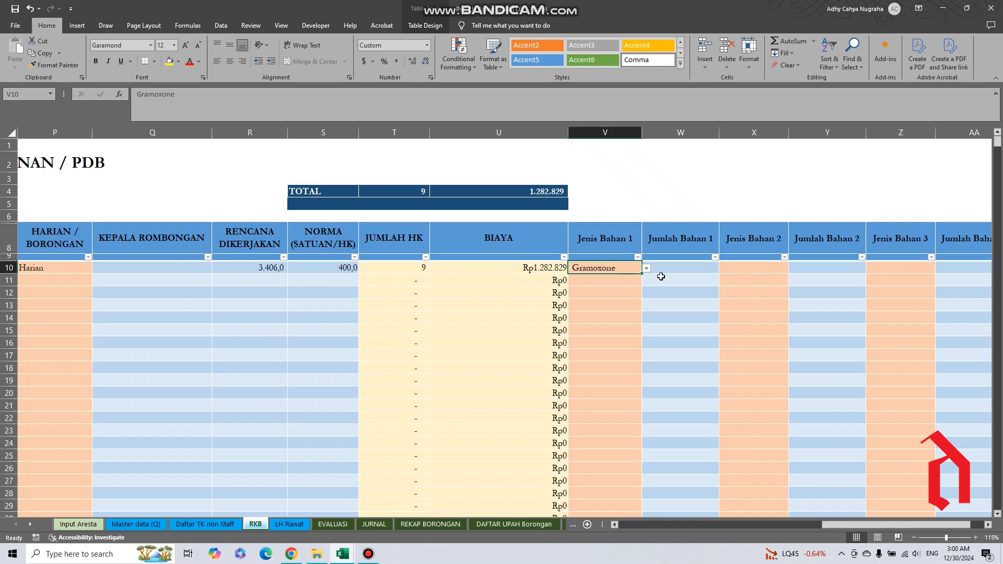
# Compare row 10's Jenis Bahan 1 and Jumlah Bahan 1 cells with the Gramoxone and Round Up entries in Master data (Q).
pyautogui.click(679, 269)
pyautogui.click(597, 269)
pyautogui.click(127, 525)
pyautogui.click(95, 217)
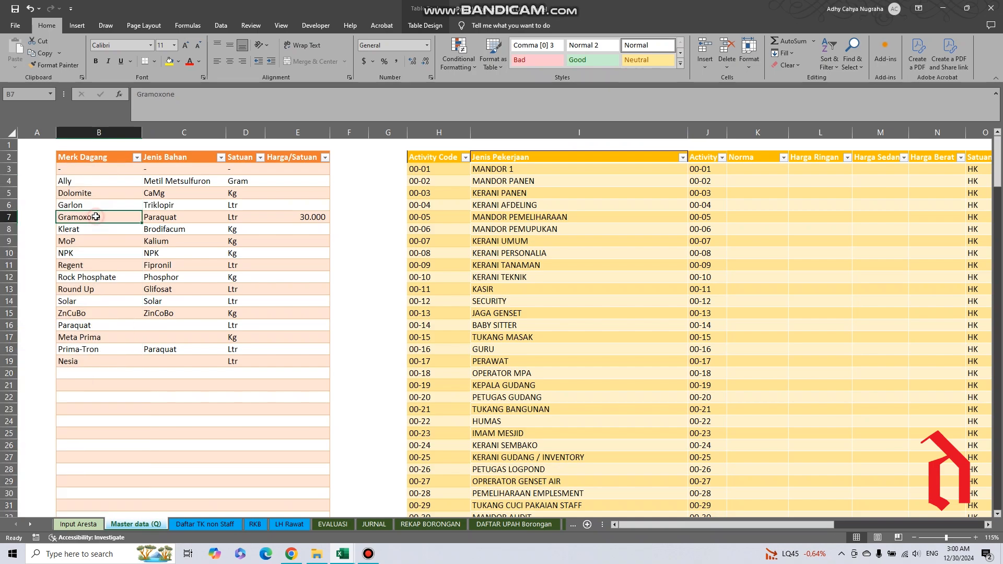
pyautogui.click(91, 290)
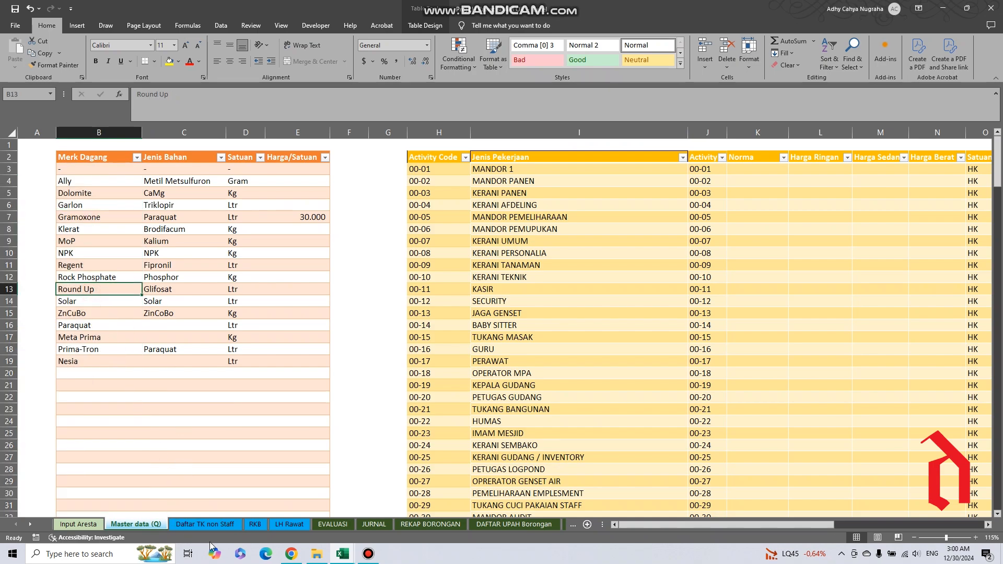
# Go back to the RKB sheet and relate row 10's Jumlah Bahan 1 cell to RENCANA DIKERJAKAN.
pyautogui.click(205, 525)
pyautogui.click(255, 524)
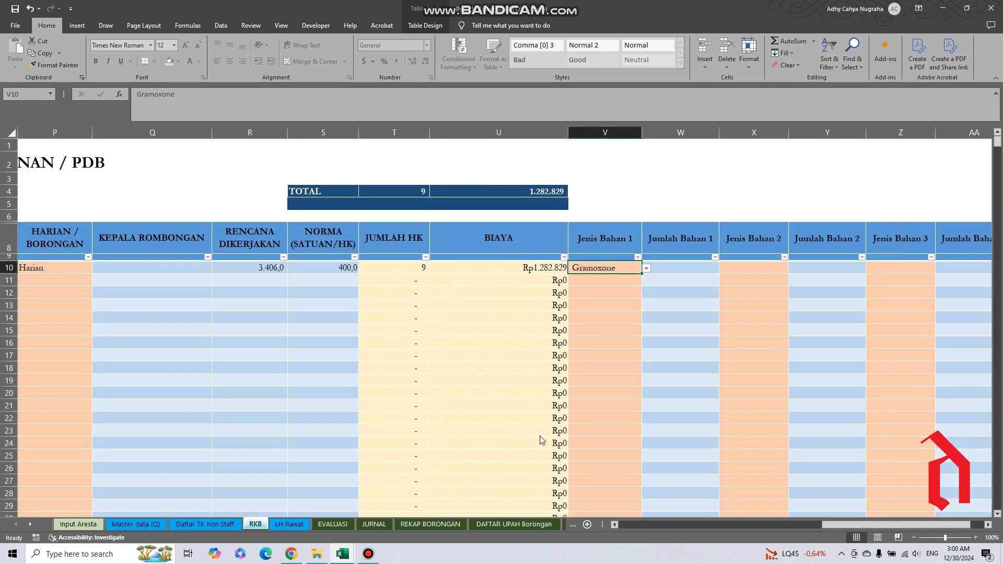
pyautogui.click(664, 272)
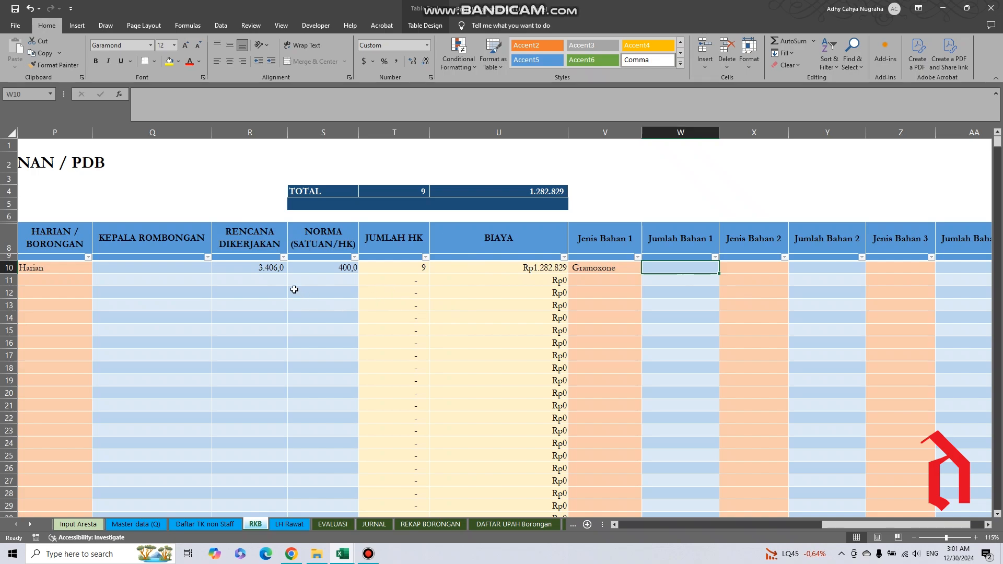
pyautogui.click(260, 269)
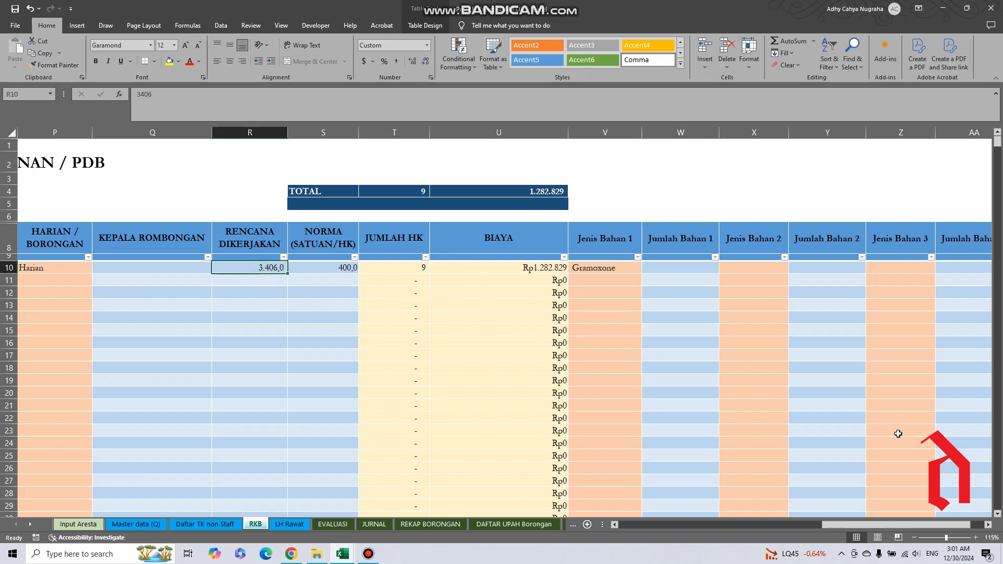
# Review the material options for Jenis Bahan 2 in row 10, leaving the cell empty.
pyautogui.moveTo(896, 521); pyautogui.dragTo(925, 522)
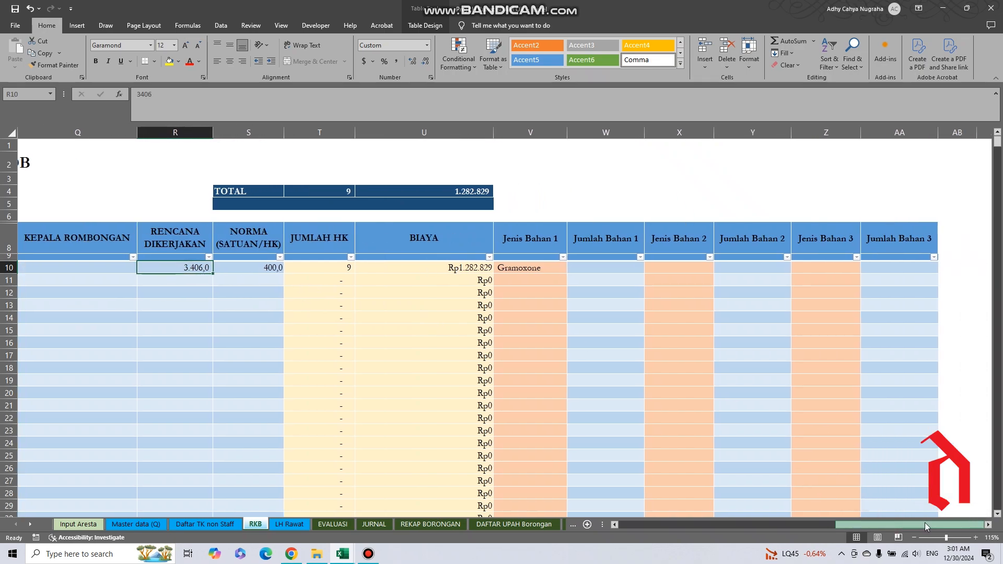
pyautogui.click(676, 269)
pyautogui.click(719, 269)
pyautogui.click(717, 290)
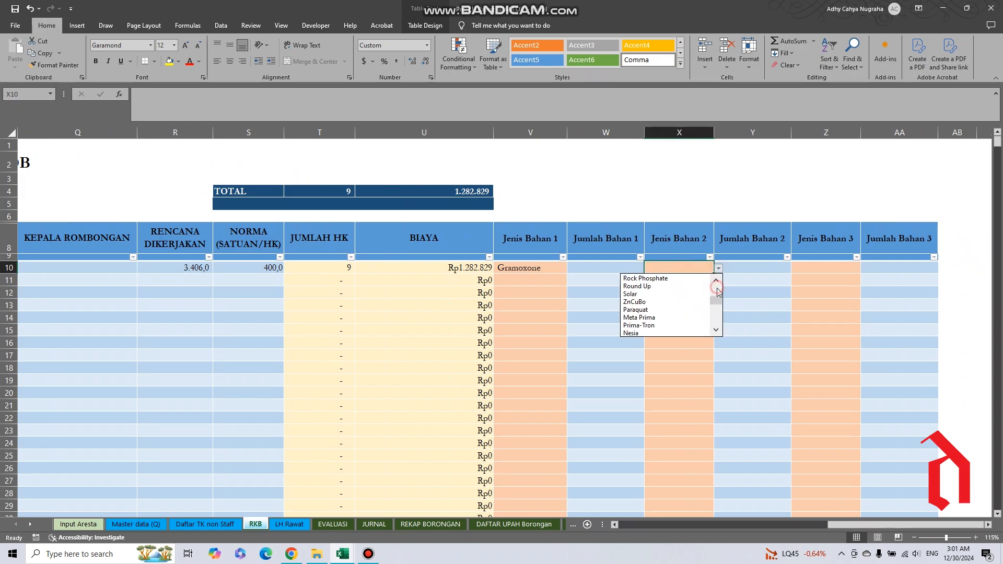
pyautogui.moveTo(715, 302); pyautogui.dragTo(715, 292)
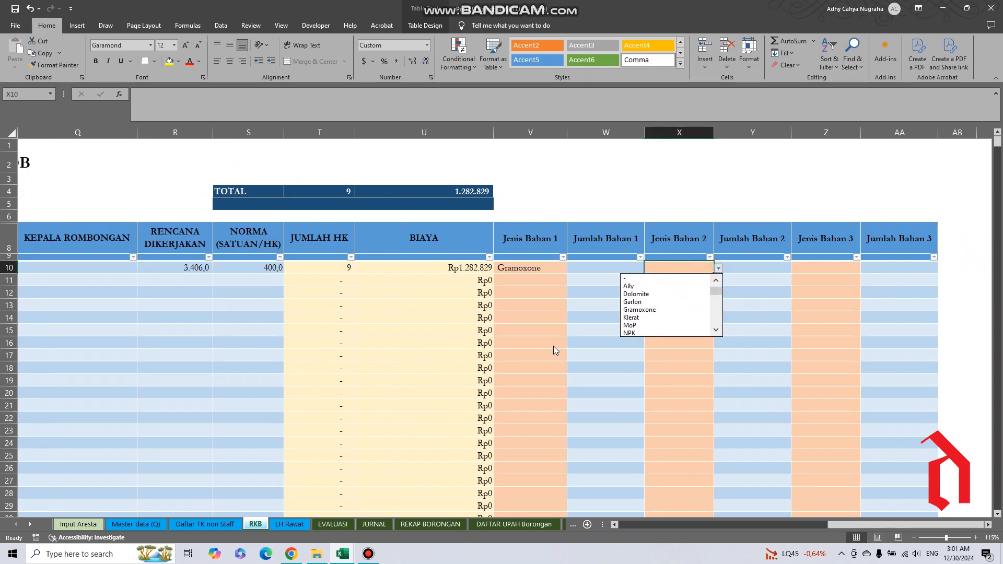
pyautogui.click(554, 346)
pyautogui.moveTo(841, 524); pyautogui.dragTo(795, 510)
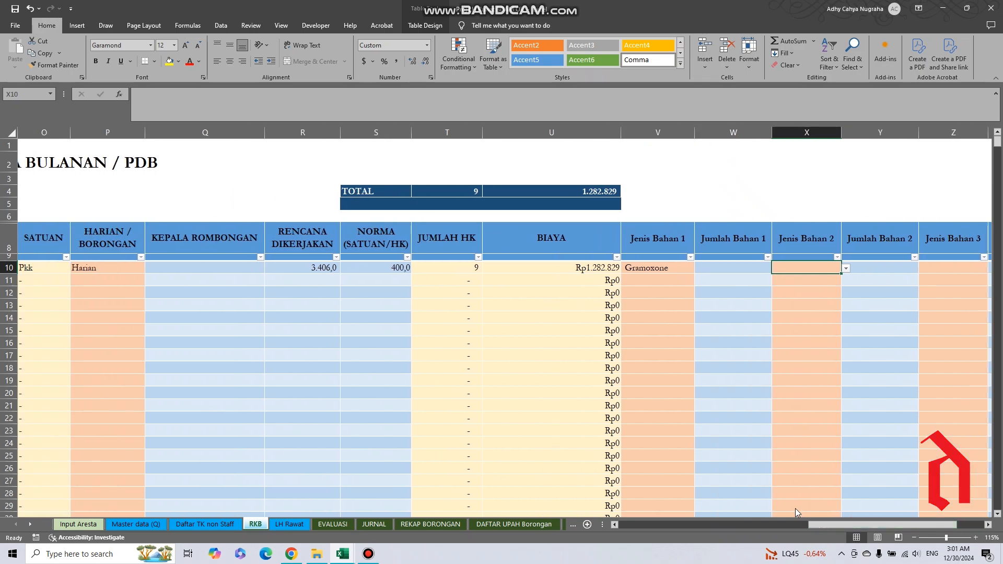
# Browse the Jenis Bahan 1 options in row 11 without choosing one, and check the adjacent Jumlah Bahan 1 cell.
pyautogui.click(656, 283)
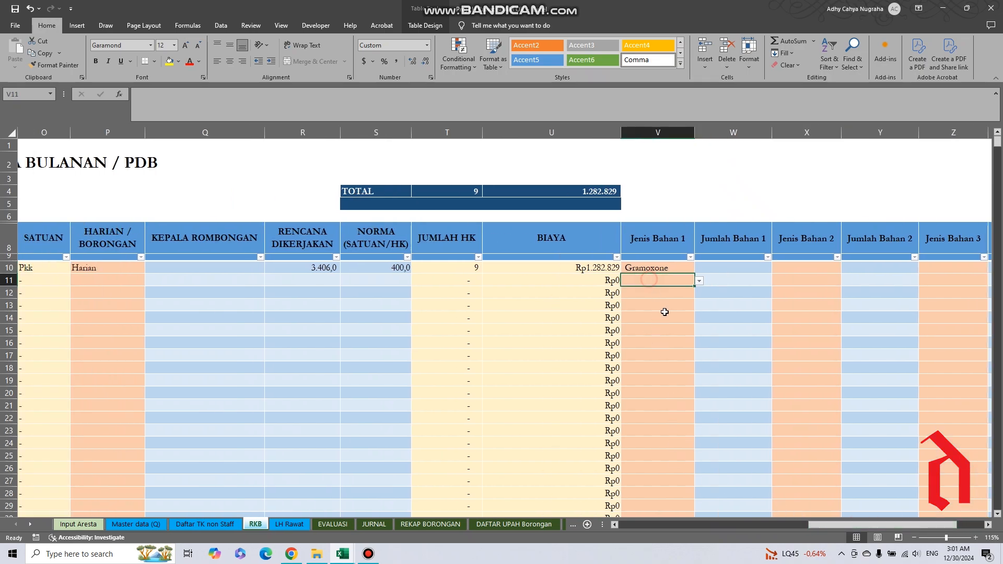
pyautogui.click(699, 281)
pyautogui.click(698, 297)
pyautogui.click(698, 297)
pyautogui.click(699, 297)
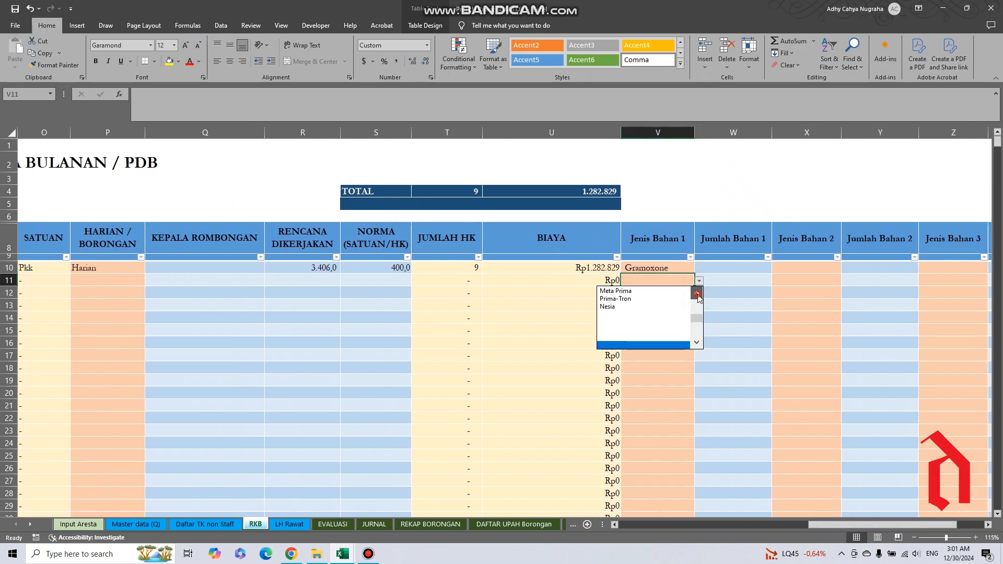
pyautogui.click(698, 297)
pyautogui.click(699, 297)
pyautogui.click(698, 297)
pyautogui.click(698, 297)
pyautogui.click(698, 297)
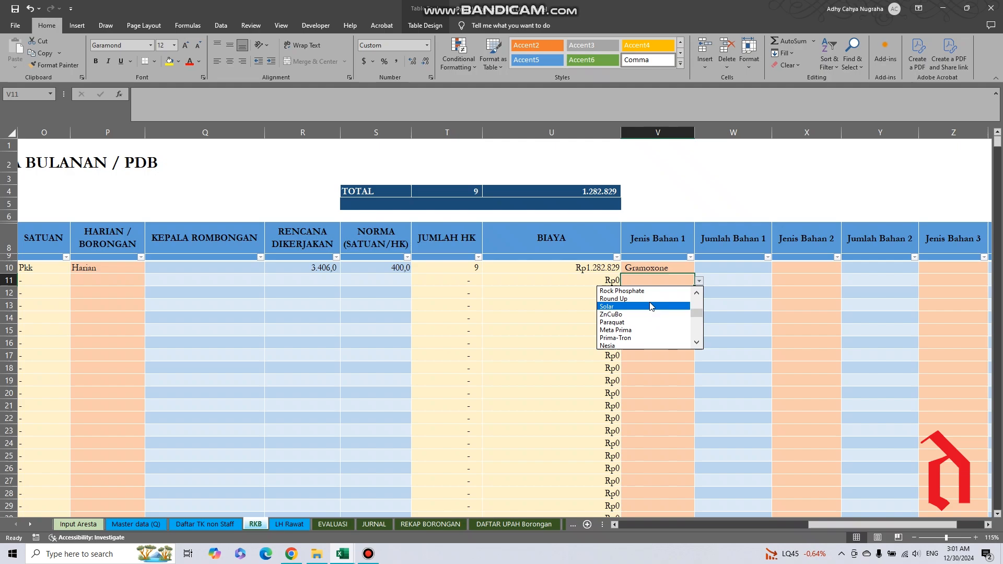
pyautogui.click(697, 294)
pyautogui.click(696, 293)
pyautogui.click(696, 293)
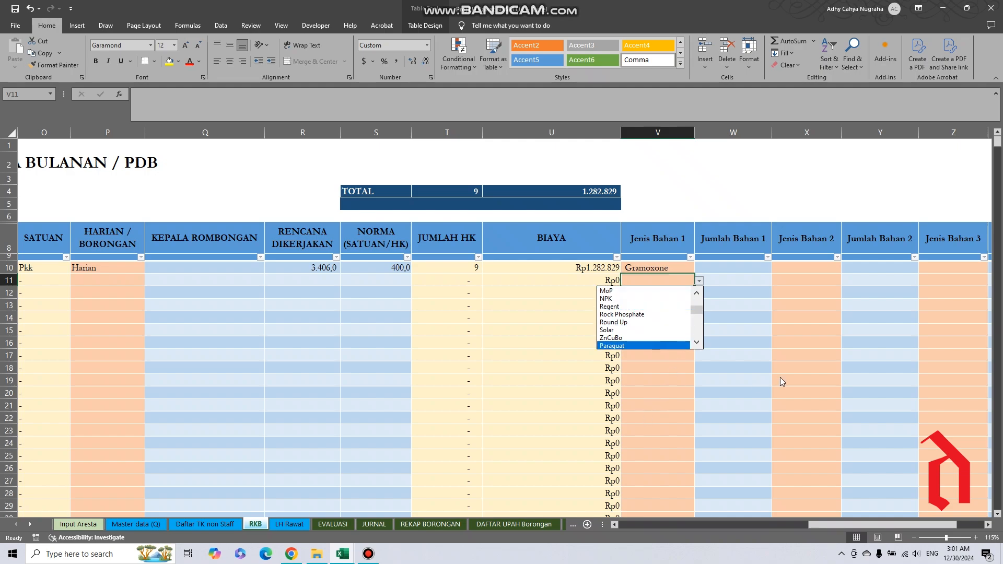
pyautogui.click(743, 327)
pyautogui.click(715, 282)
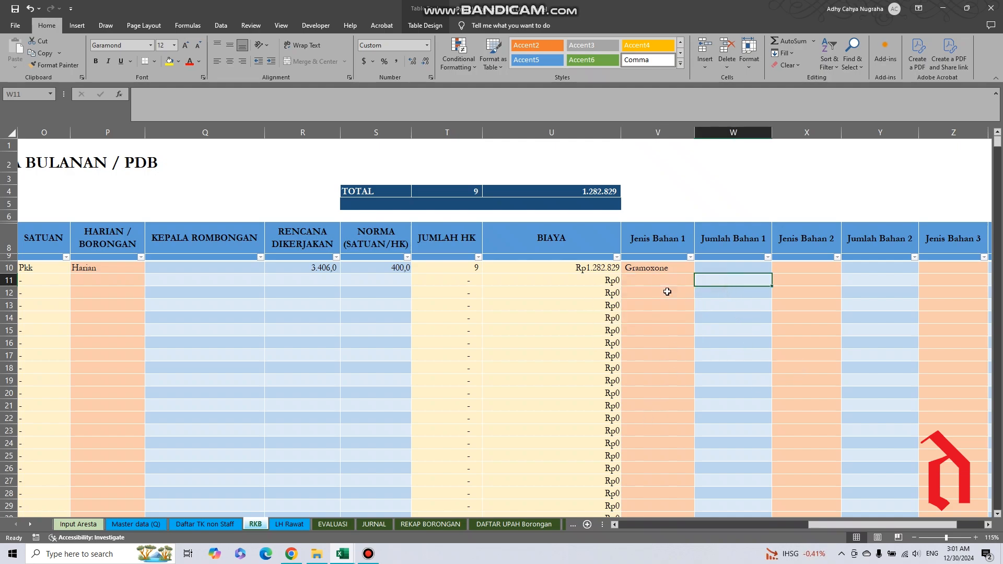
pyautogui.click(653, 282)
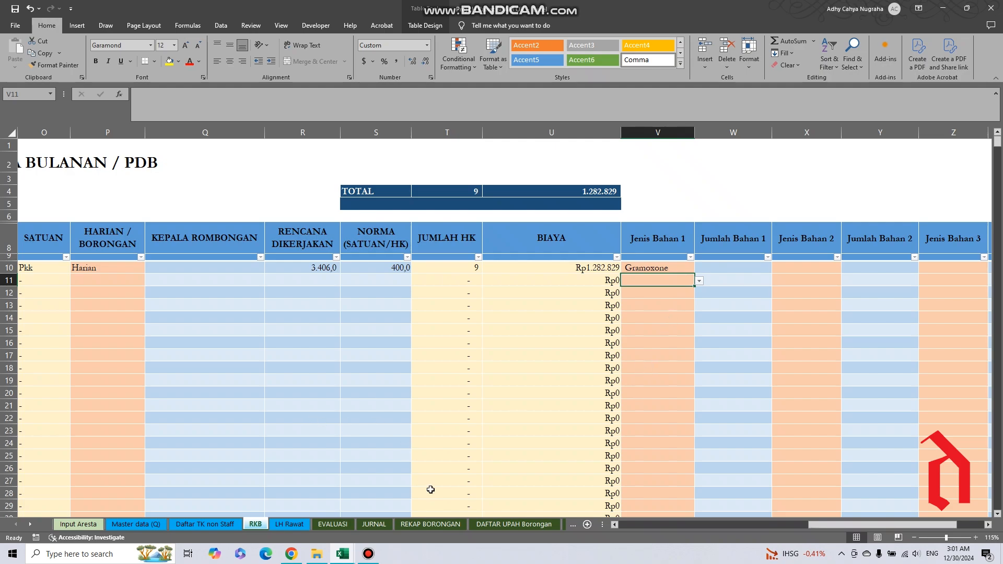
# Examine row 11's Jumlah Bahan 1 cell and browse its Jenis Bahan 2 options without choosing one.
pyautogui.click(679, 377)
pyautogui.click(709, 328)
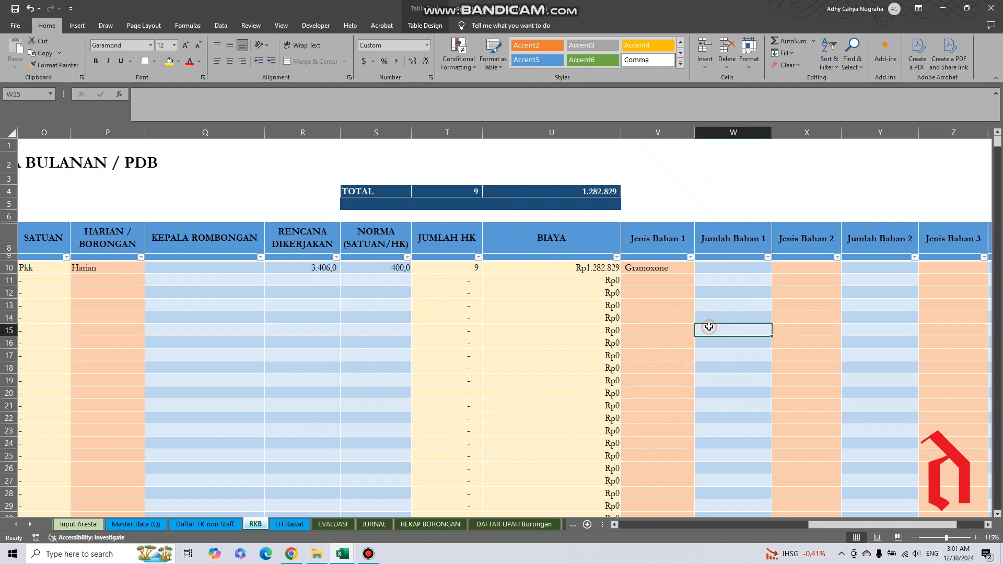
pyautogui.click(720, 281)
pyautogui.click(798, 284)
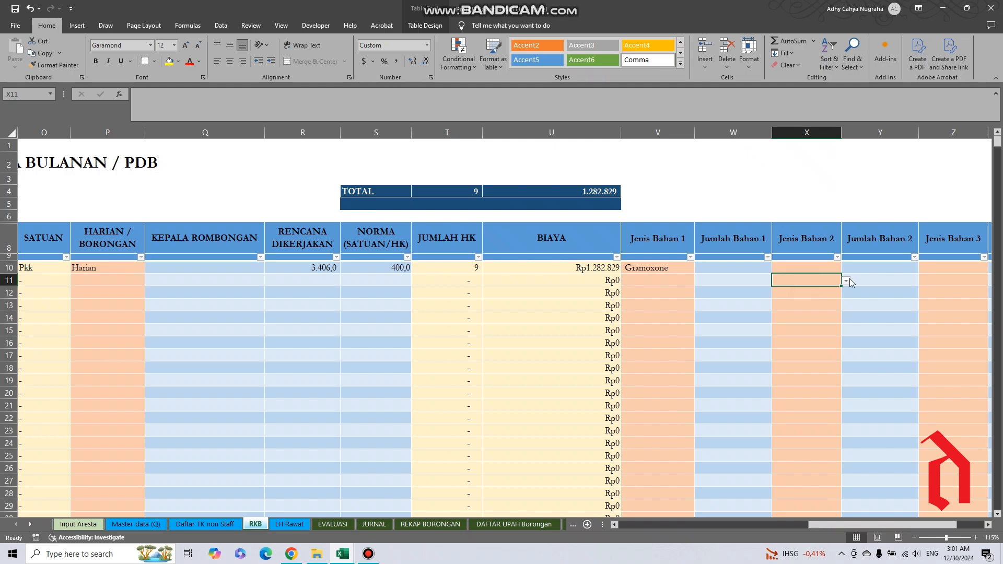
pyautogui.click(846, 280)
pyautogui.click(844, 293)
pyautogui.click(844, 293)
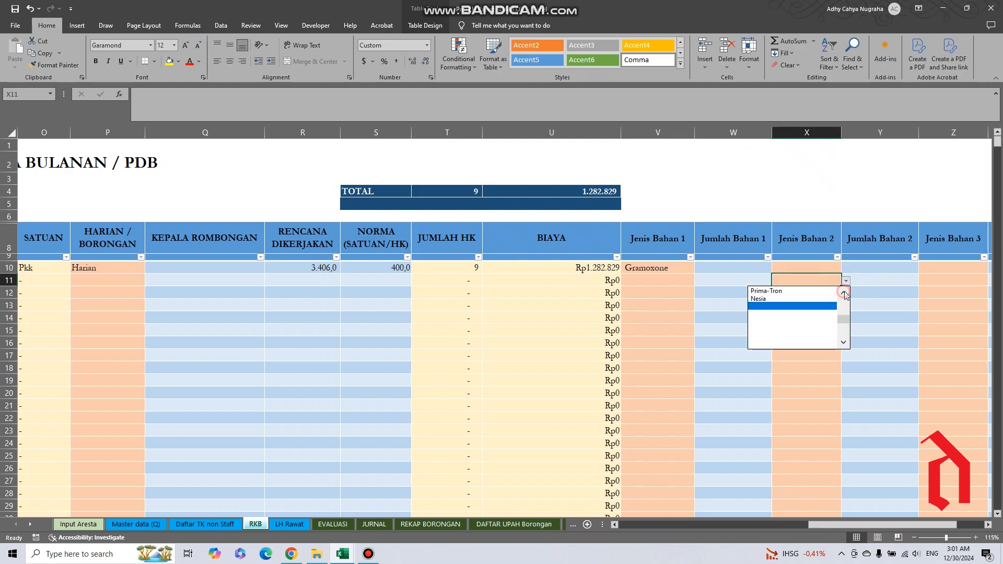
pyautogui.click(844, 292)
pyautogui.click(844, 293)
pyautogui.click(844, 292)
pyautogui.click(870, 325)
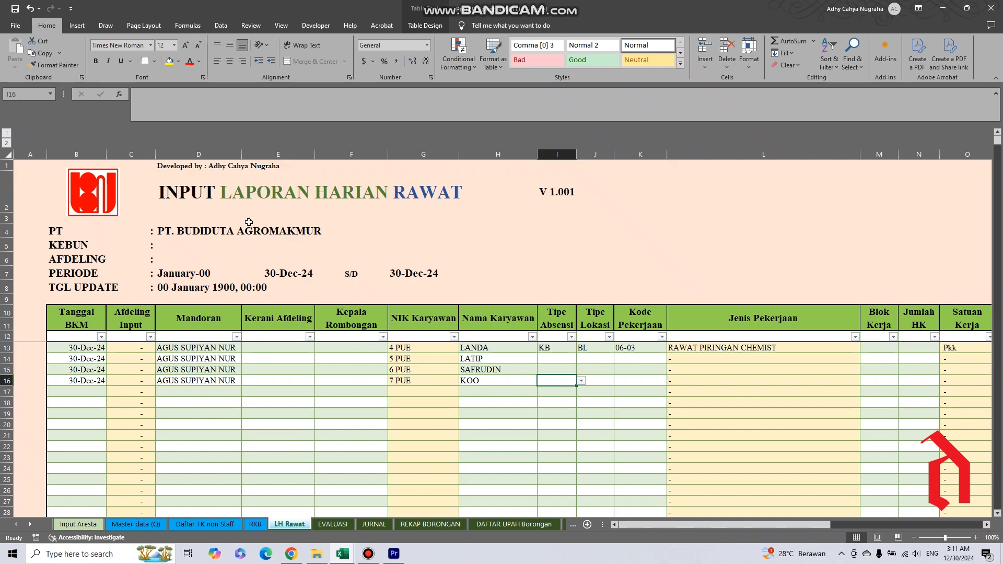
# Examine the LH Rawat sheet's report title, developer credit and version number cells.
pyautogui.click(177, 195)
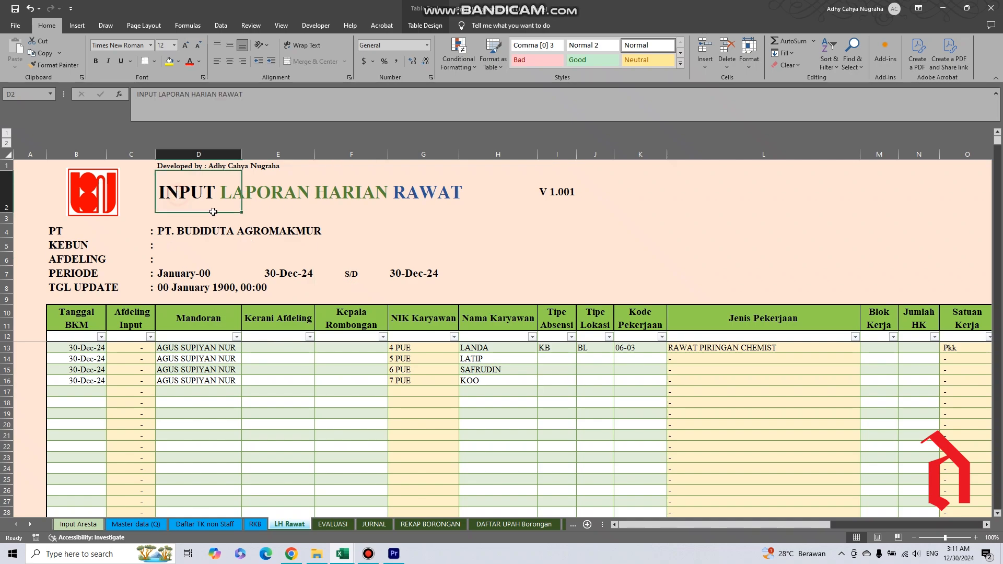
pyautogui.click(170, 167)
pyautogui.click(200, 189)
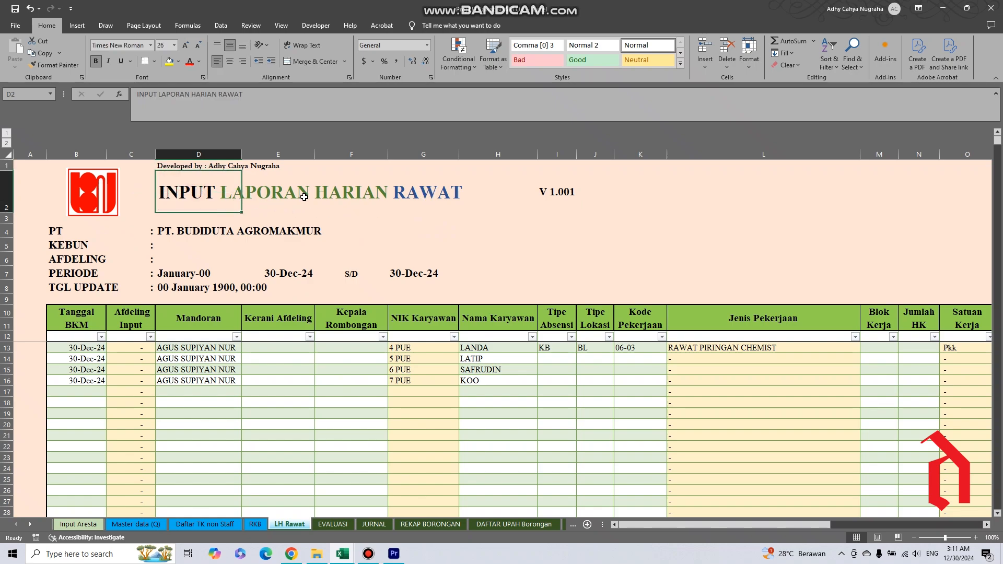
pyautogui.click(423, 184)
pyautogui.click(559, 204)
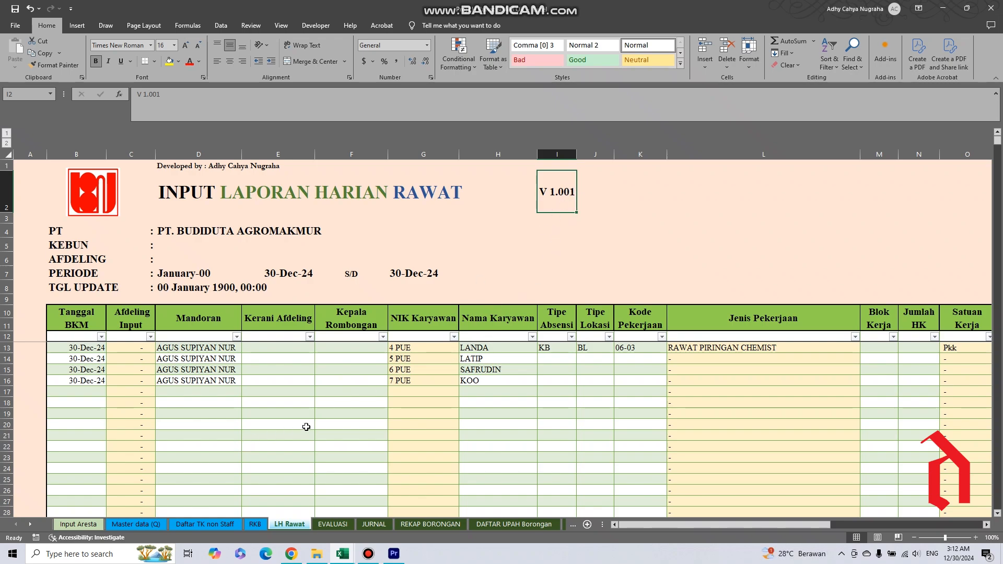
# Review the PT options in the LH Rawat header without changing the company, and check the Kebun and Afdeling cells.
pyautogui.click(165, 234)
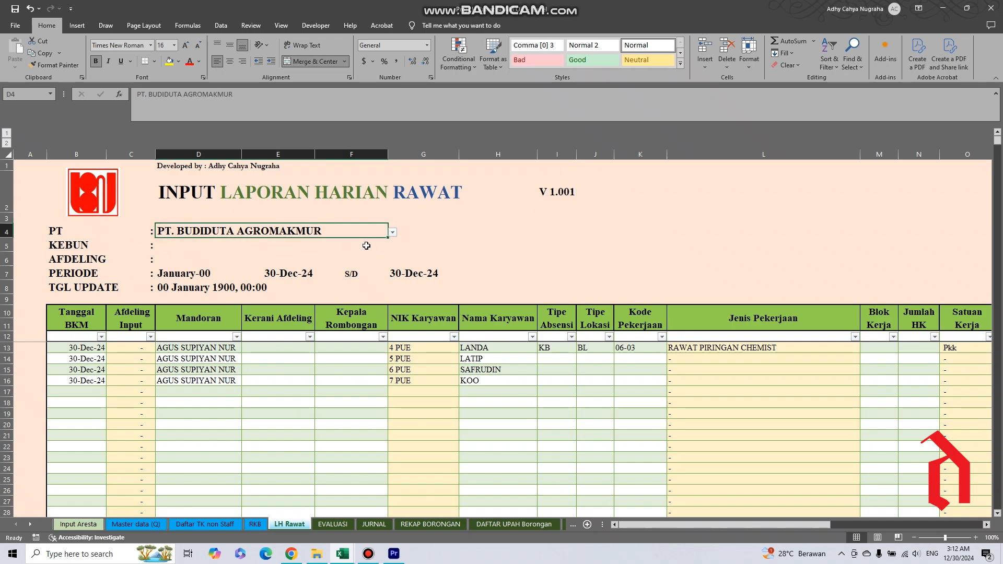
pyautogui.click(389, 232)
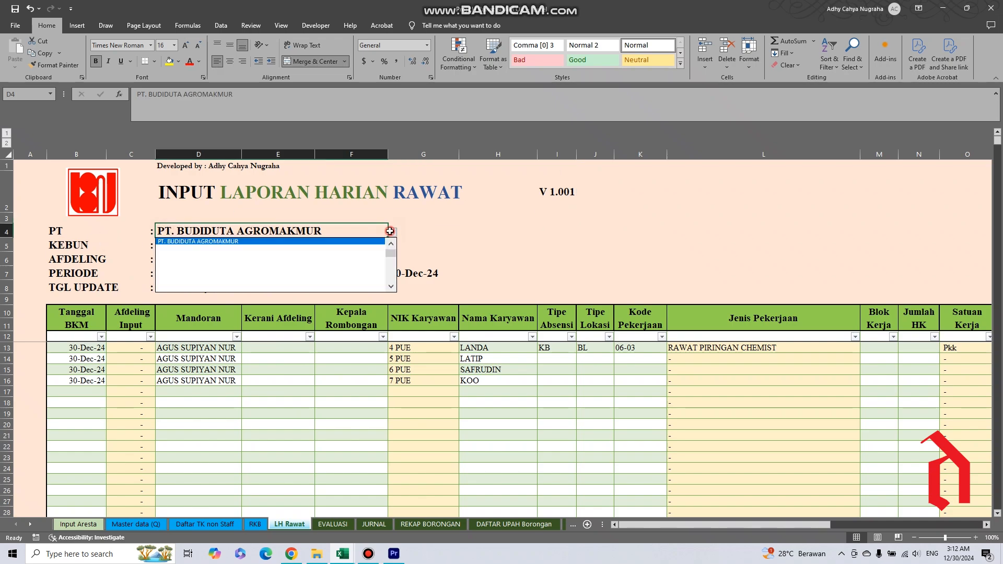
pyautogui.click(479, 222)
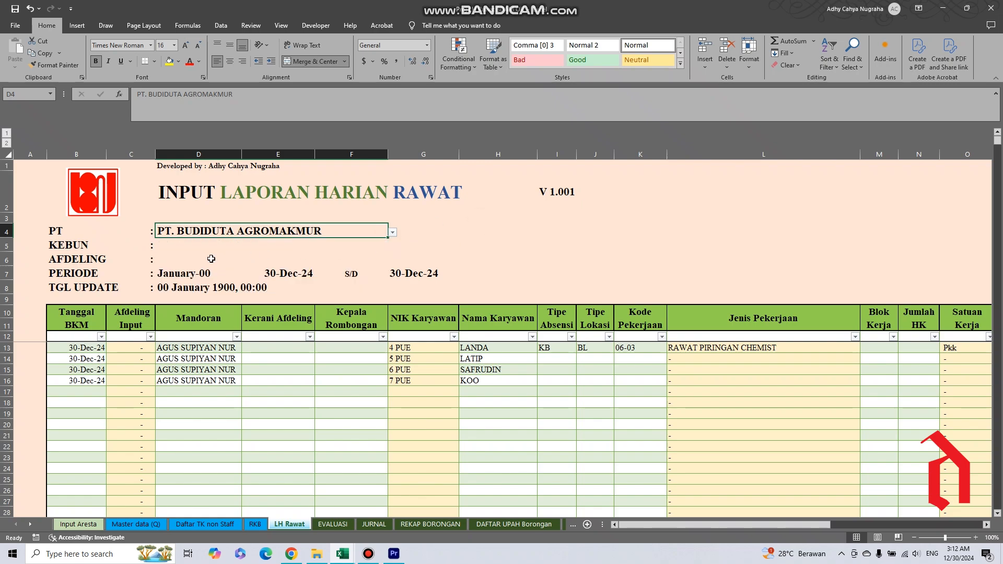
pyautogui.click(166, 245)
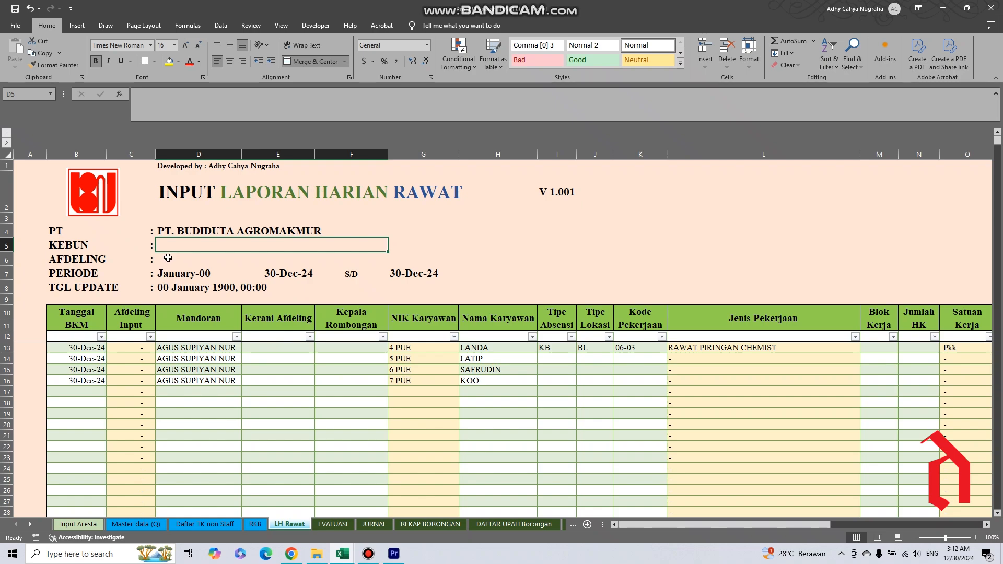
pyautogui.click(168, 258)
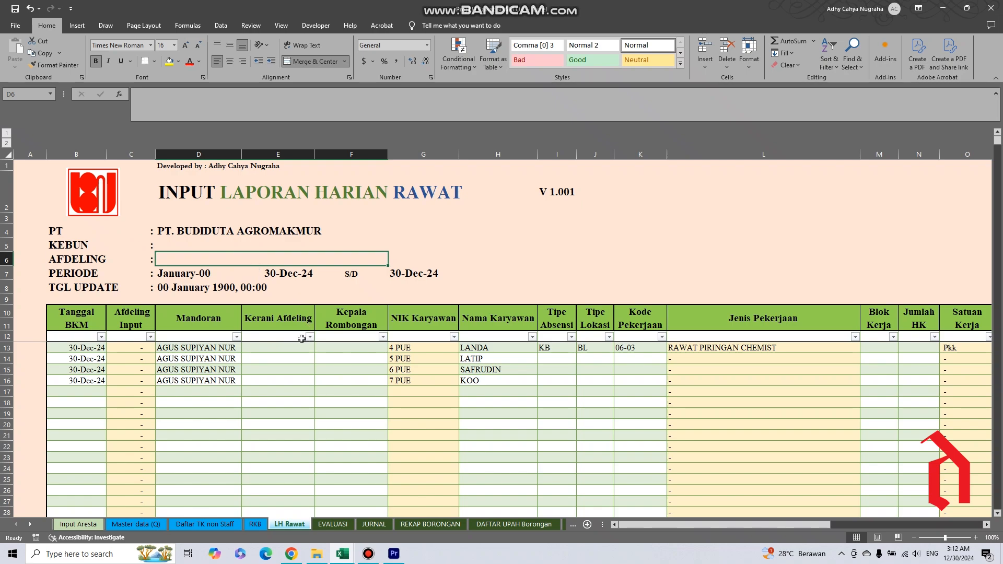
# Examine the Periode formulas and the Tgl Update cell, comparing the period dates with the Tanggal BKM entries in rows 13 to 16.
pyautogui.click(176, 272)
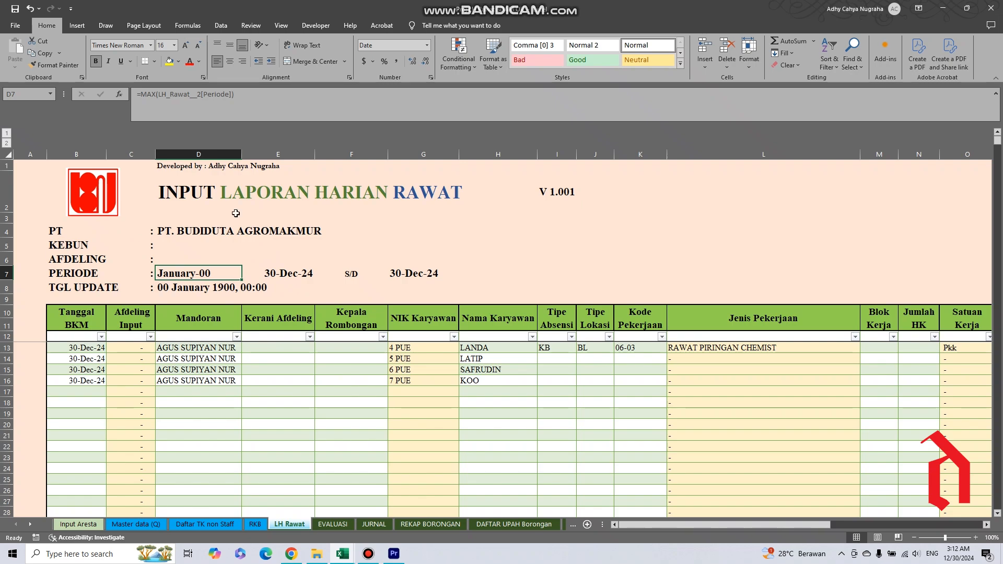
pyautogui.click(282, 274)
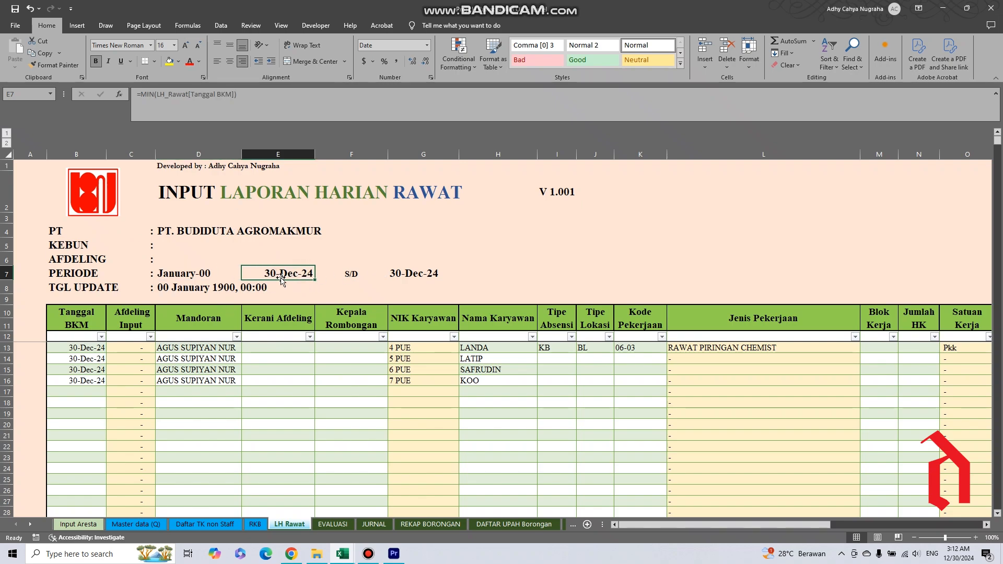
pyautogui.click(402, 272)
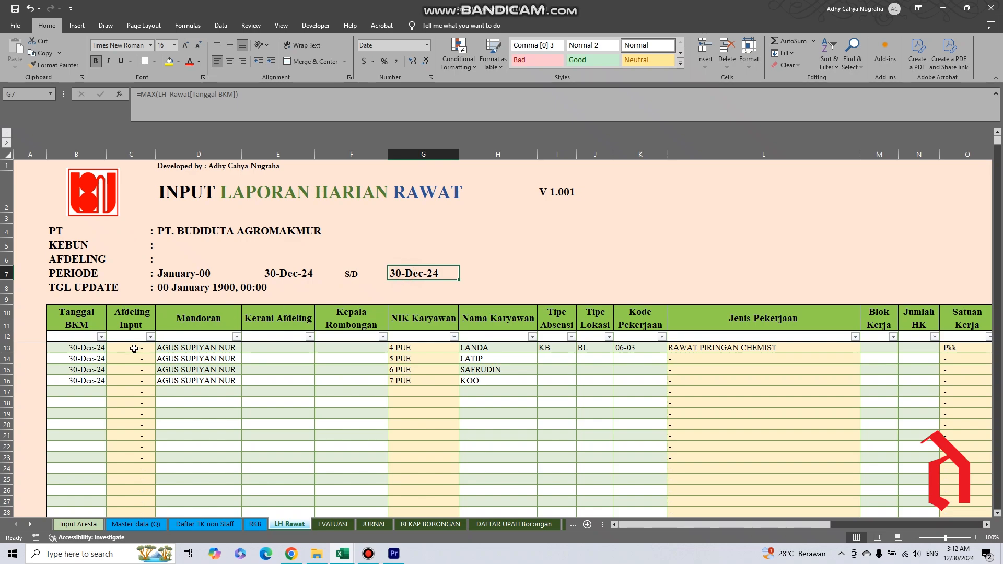
pyautogui.moveTo(72, 353); pyautogui.dragTo(73, 382)
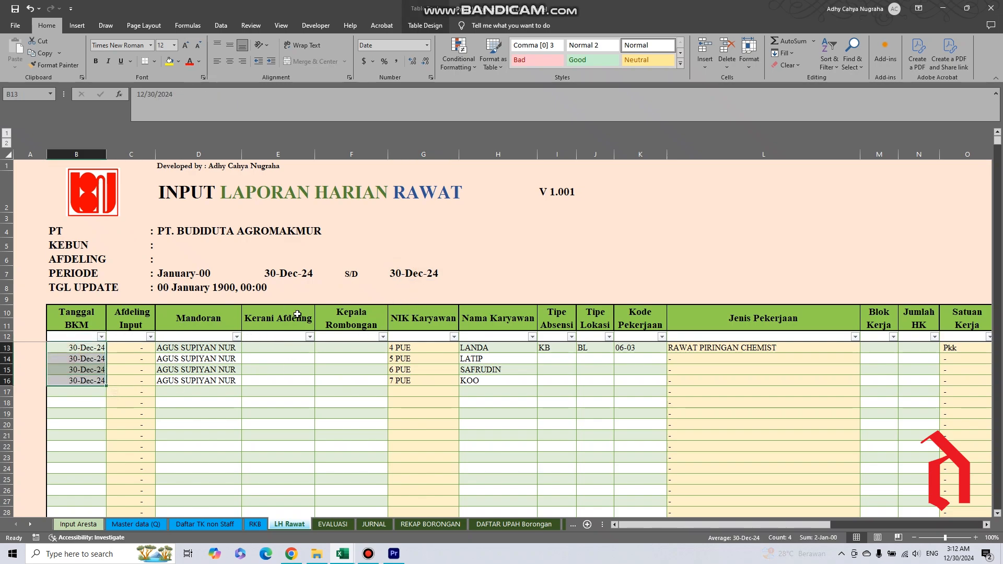
pyautogui.click(181, 290)
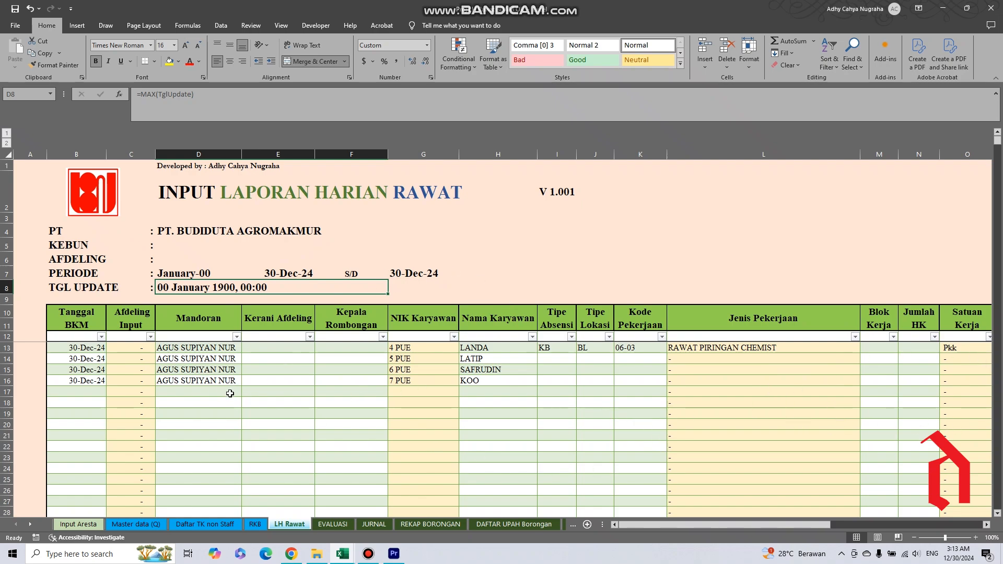
# Inspect the Tanggal BKM date format in B13, keeping its value, and check the dates down to row 16.
pyautogui.click(83, 358)
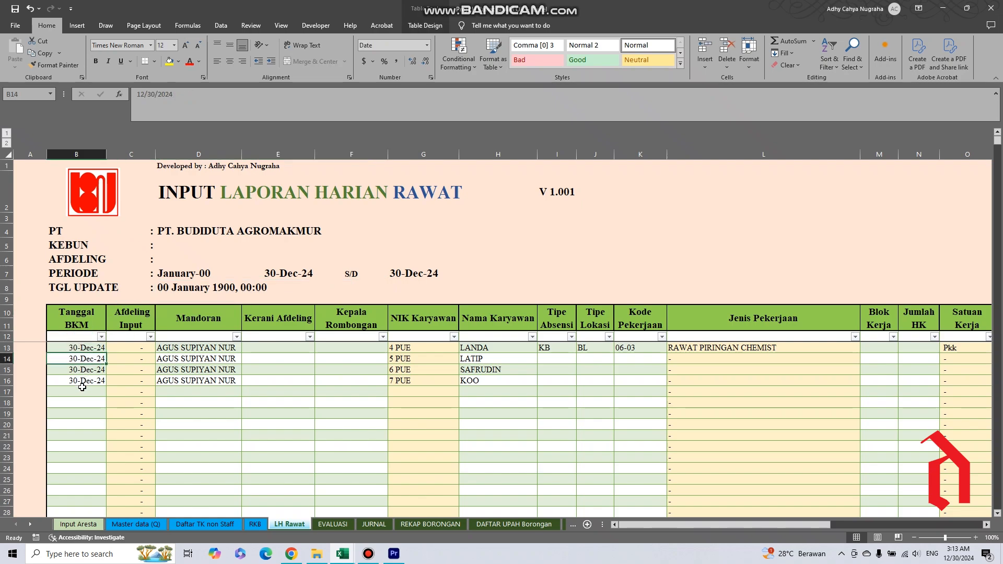
pyautogui.click(68, 346)
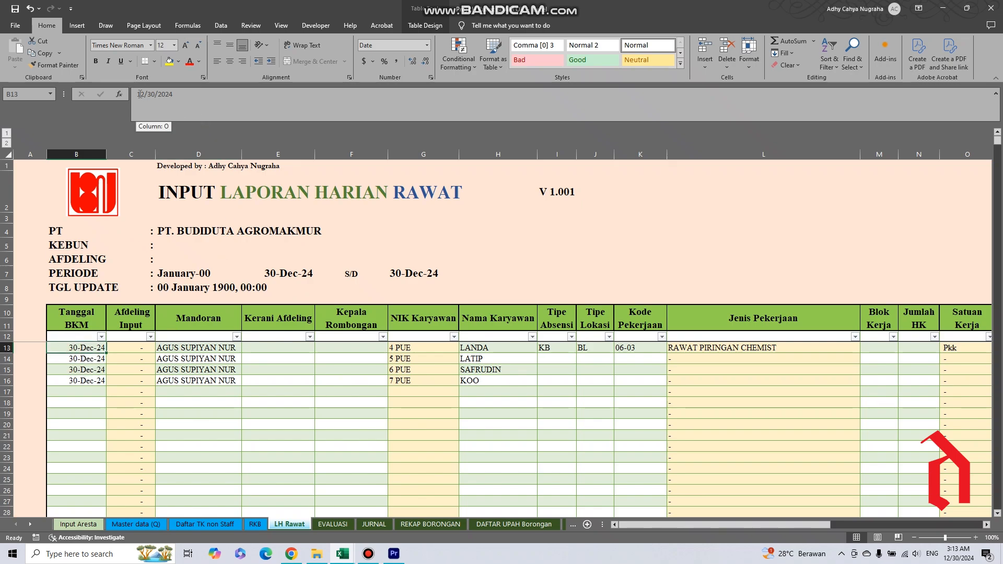
pyautogui.moveTo(173, 96); pyautogui.dragTo(130, 105)
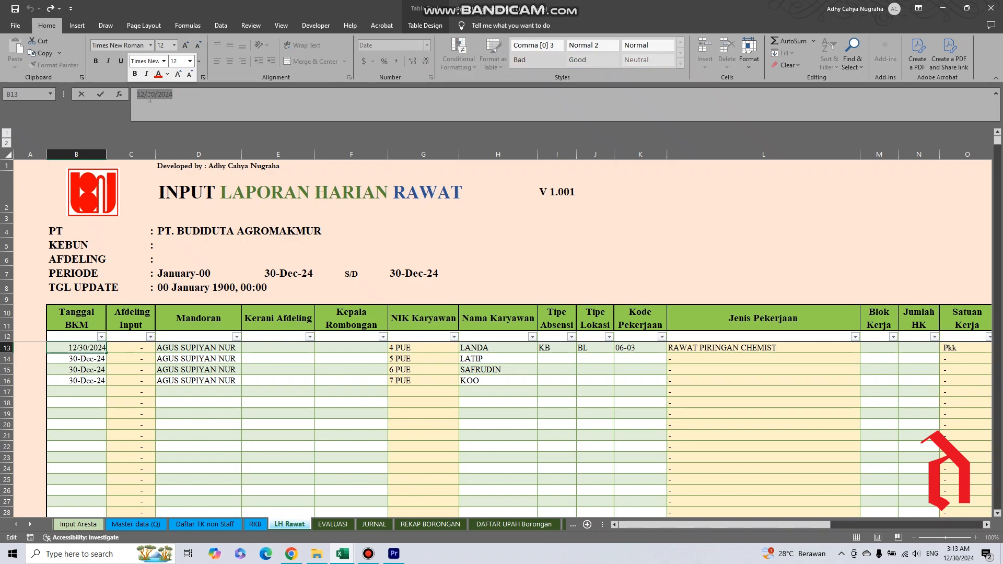
pyautogui.click(166, 102)
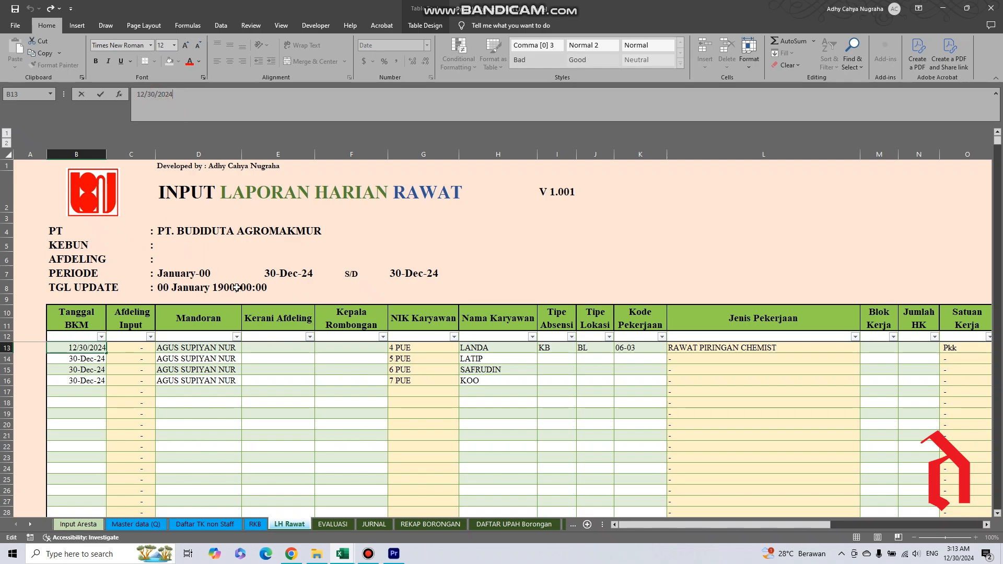
pyautogui.press('Return')
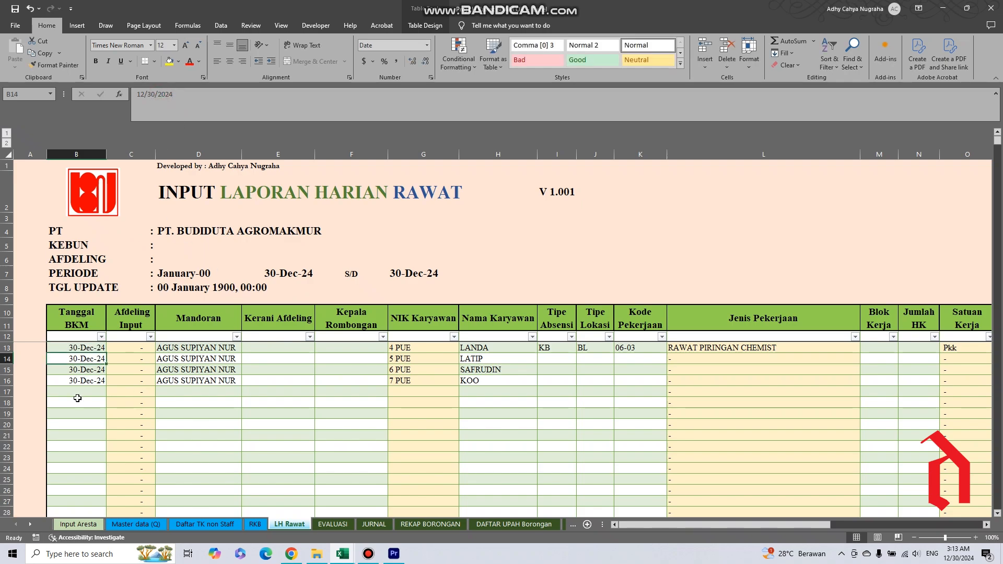
pyautogui.click(87, 371)
pyautogui.click(88, 381)
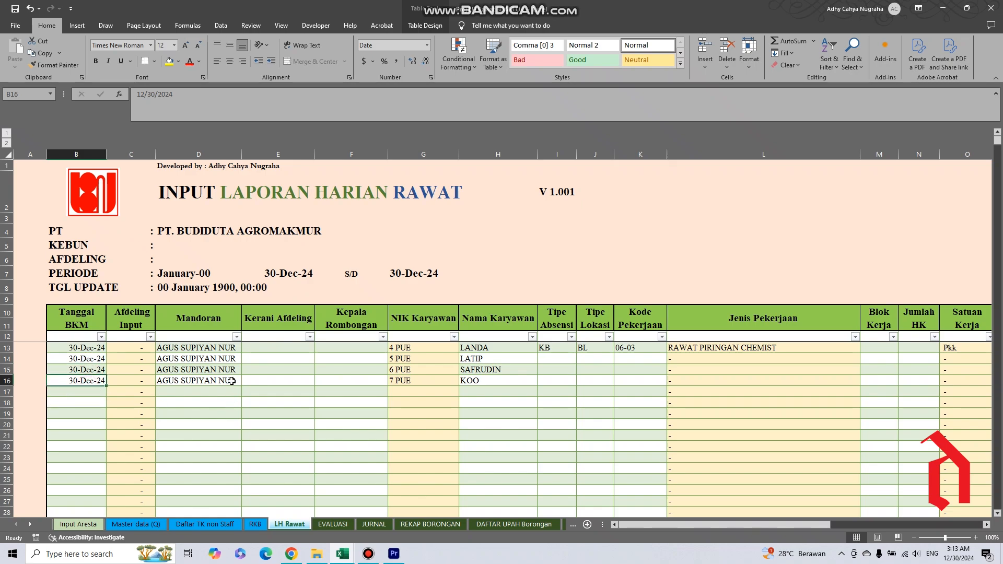
# Enter Pinang Utama in the Afdeling header cell to test the linked Afdeling Input column, and clear the entry again.
pyautogui.click(174, 359)
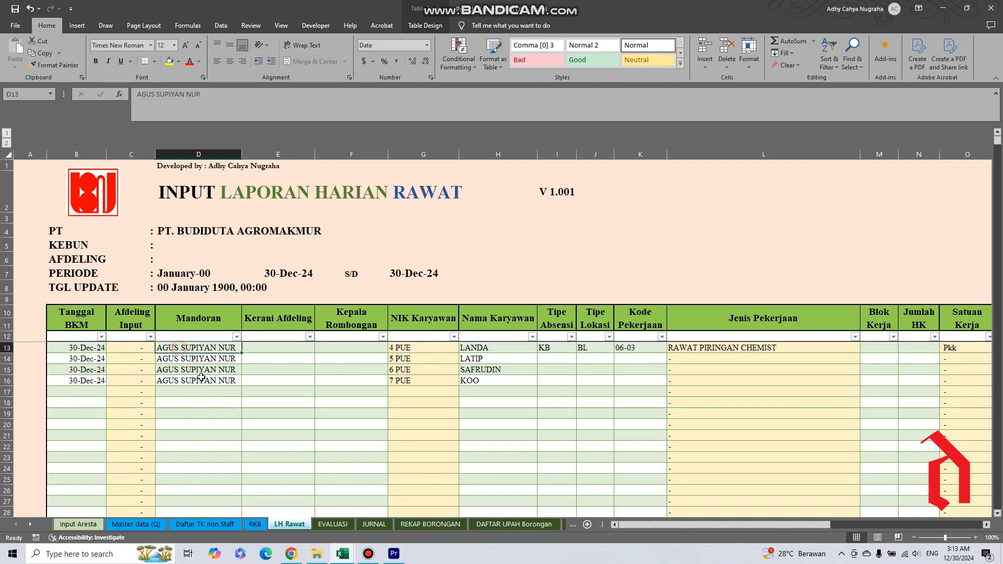
pyautogui.click(132, 352)
pyautogui.click(178, 259)
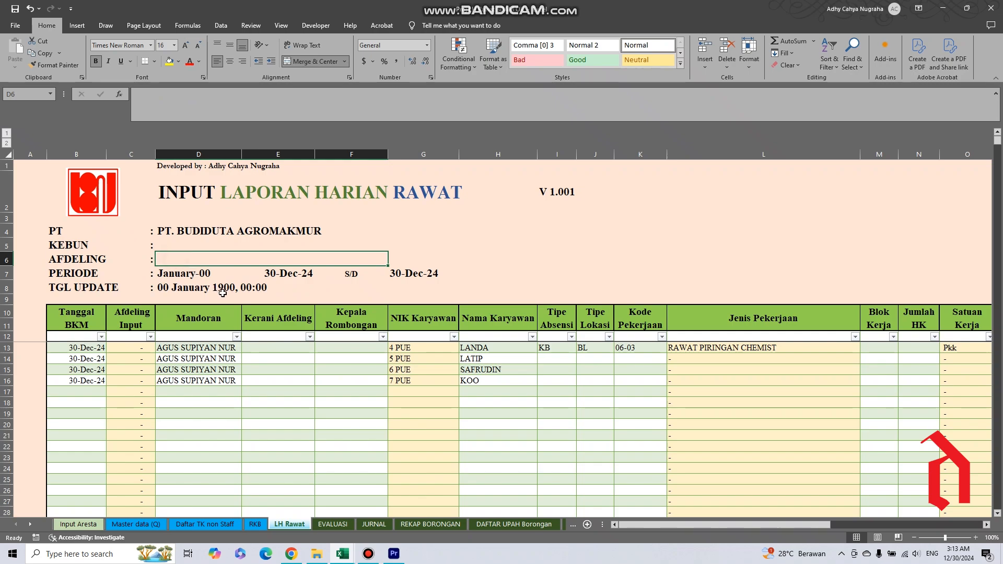
pyautogui.write('P')
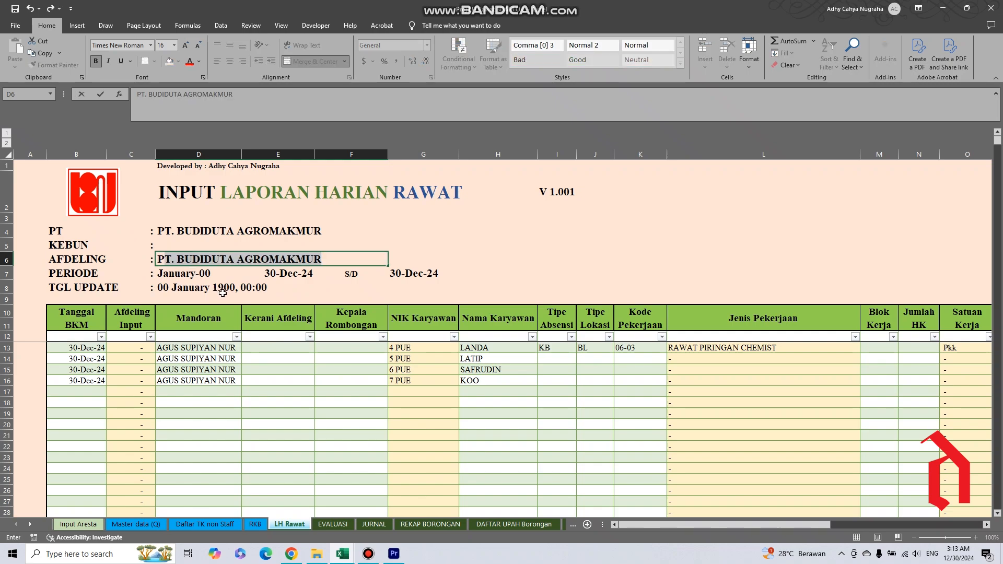
pyautogui.write('inan ')
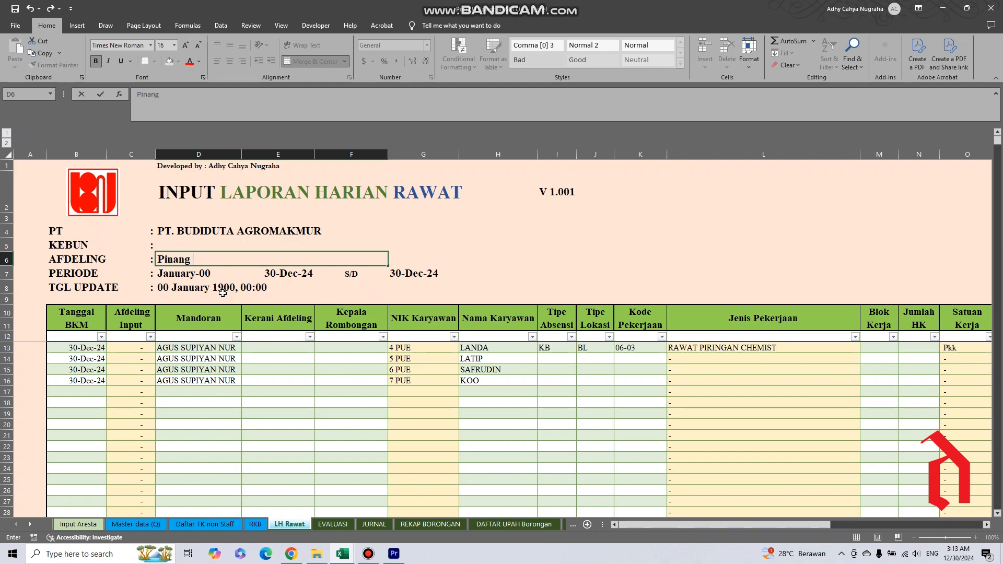
pyautogui.write(' Utama')
pyautogui.hotkey('ctrl', 'Return')
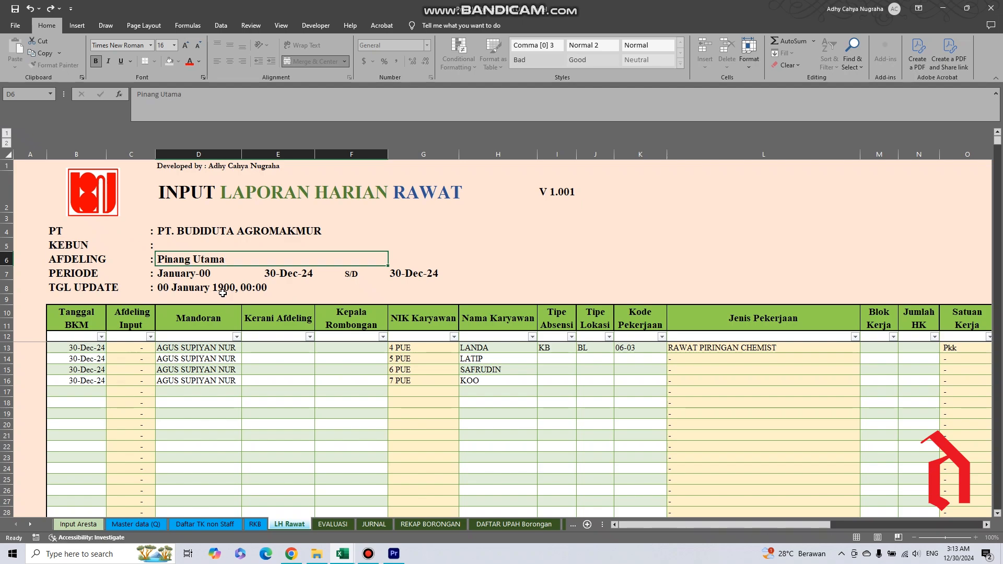
pyautogui.click(121, 358)
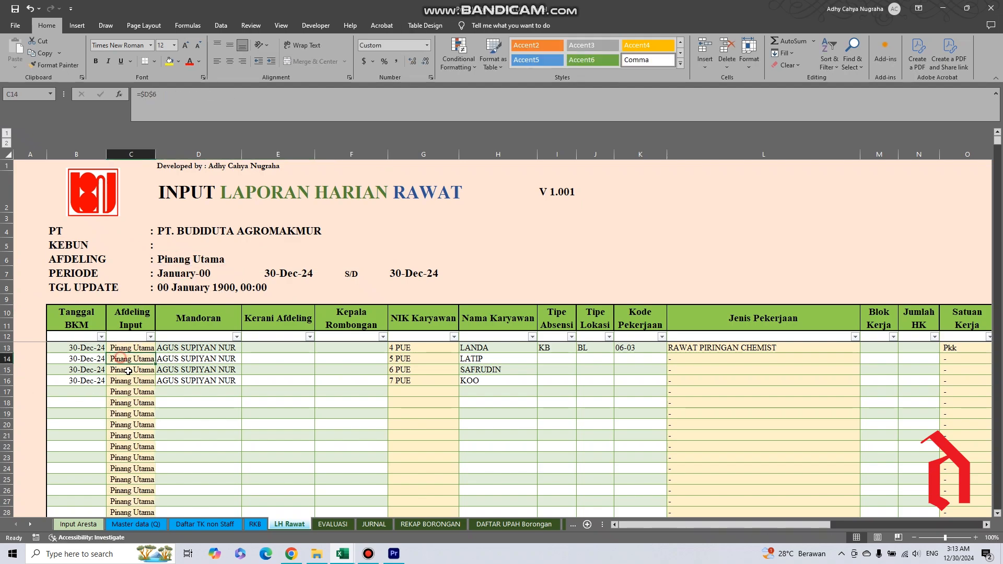
pyautogui.click(176, 258)
pyautogui.press('Delete')
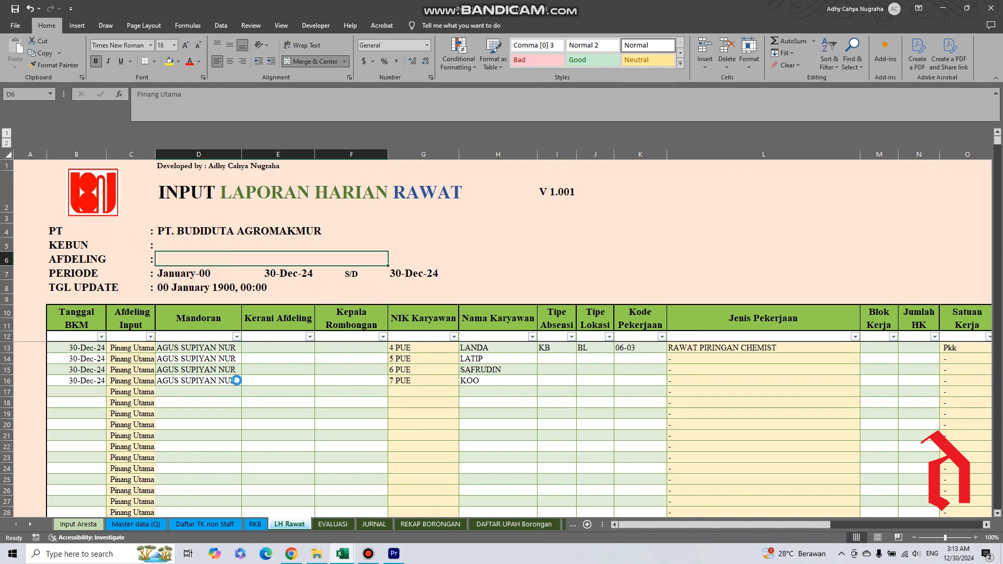
# Examine the Mandoran entries in rows 13 to 16 and the matching Nama Karyawan entries.
pyautogui.click(260, 349)
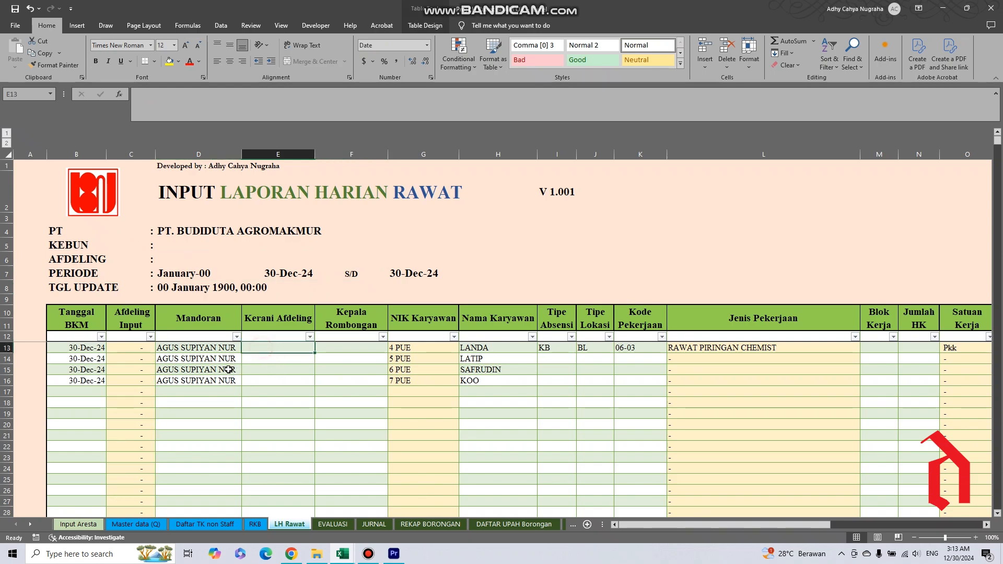
pyautogui.click(197, 331)
pyautogui.click(195, 349)
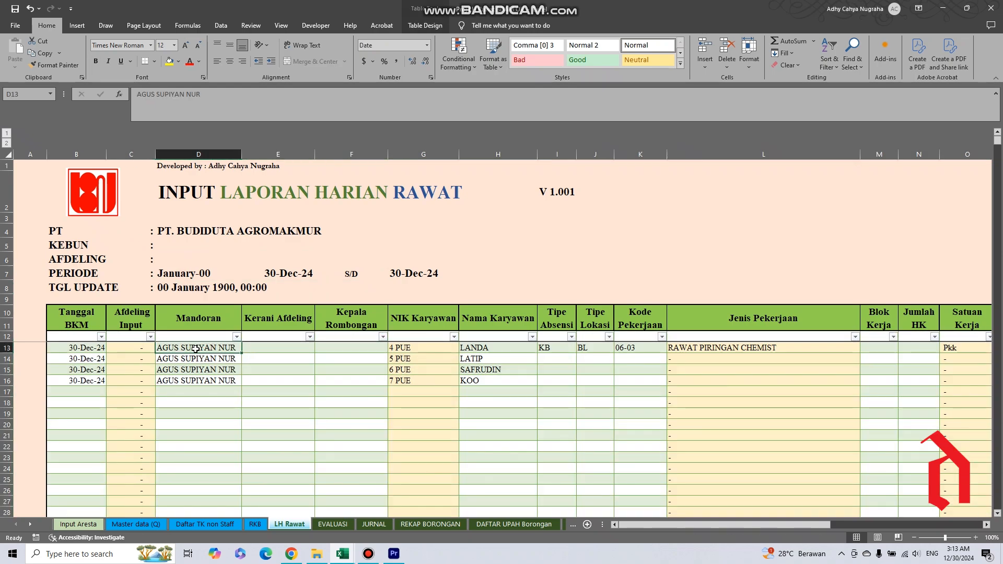
pyautogui.moveTo(194, 349); pyautogui.dragTo(195, 381)
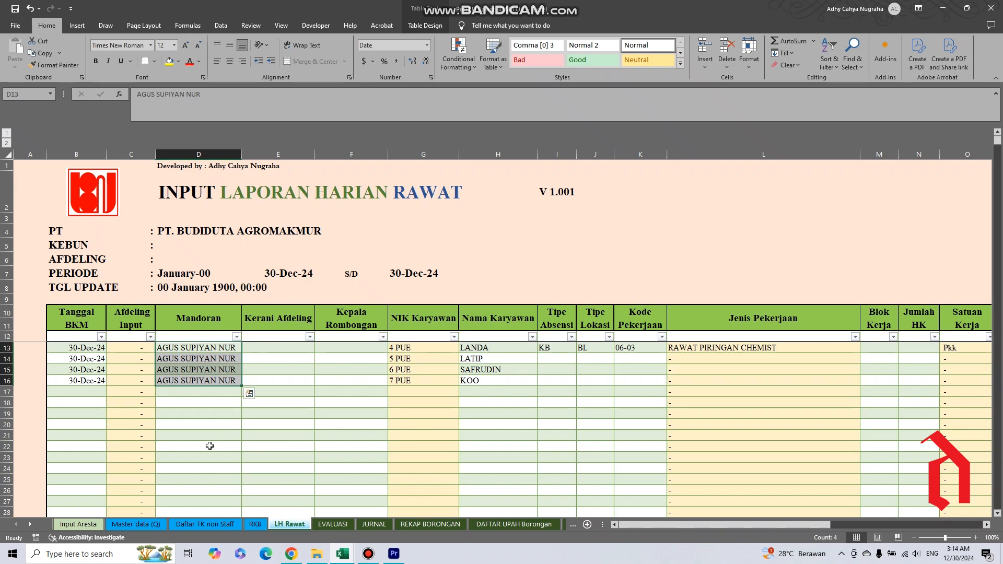
pyautogui.moveTo(477, 349); pyautogui.dragTo(493, 380)
pyautogui.click(501, 320)
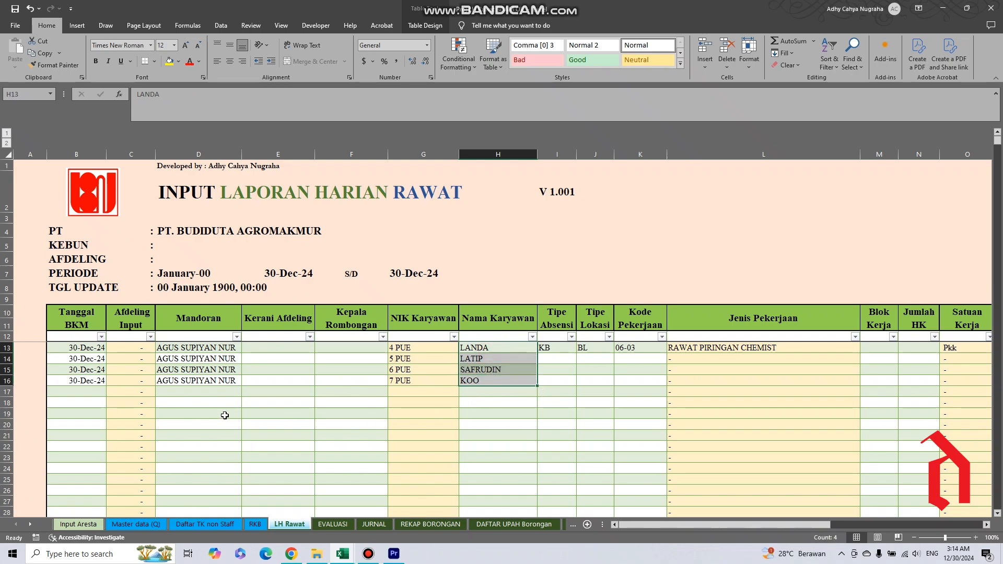
# Examine the Kerani Afdeling and Kepala Rombongan cells in rows 13 to 16 alongside the Nama Karyawan entries.
pyautogui.moveTo(264, 349); pyautogui.dragTo(267, 379)
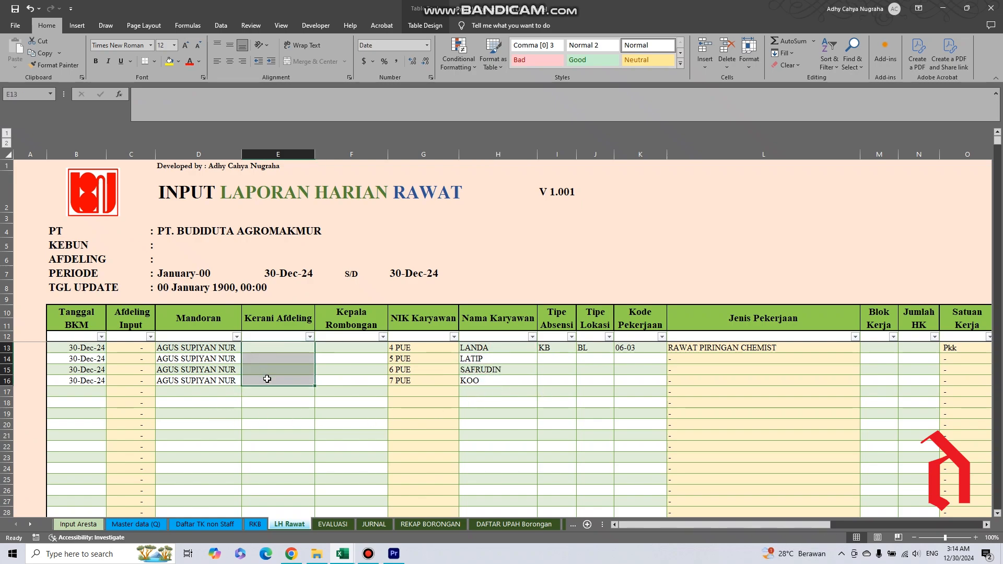
pyautogui.moveTo(343, 347); pyautogui.dragTo(350, 379)
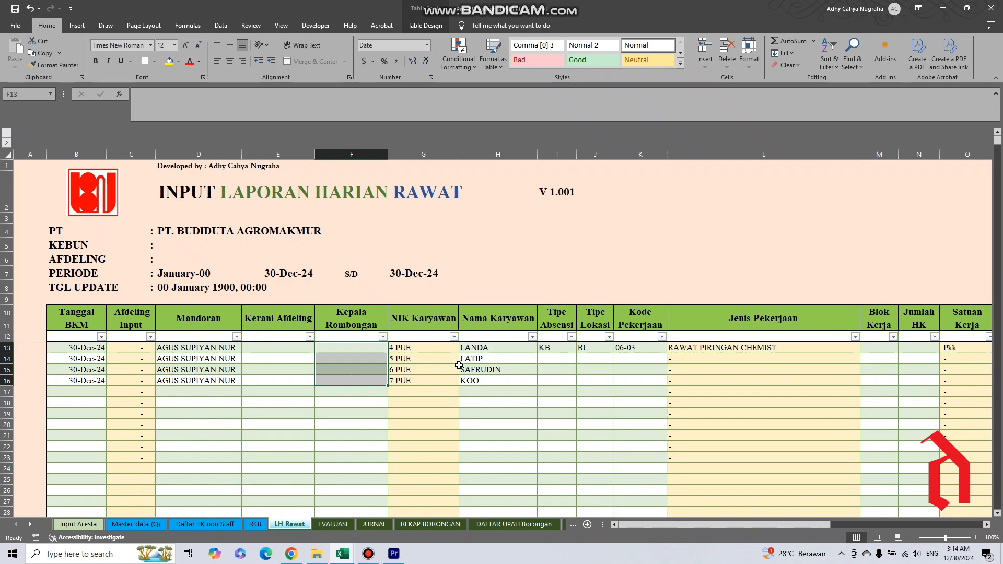
pyautogui.click(478, 352)
pyautogui.moveTo(478, 351); pyautogui.dragTo(482, 382)
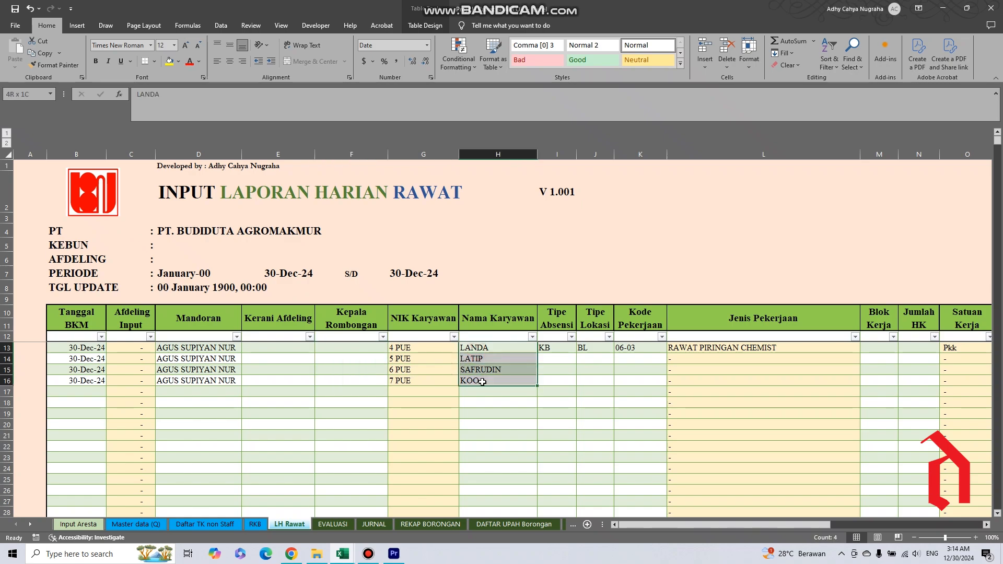
pyautogui.click(345, 349)
pyautogui.moveTo(338, 359); pyautogui.dragTo(343, 386)
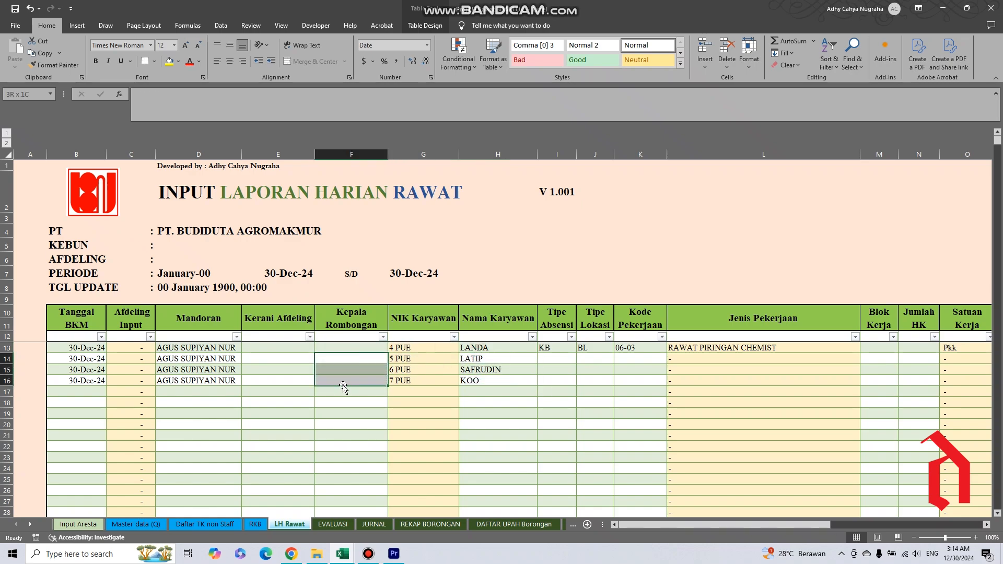
pyautogui.moveTo(343, 352); pyautogui.dragTo(343, 381)
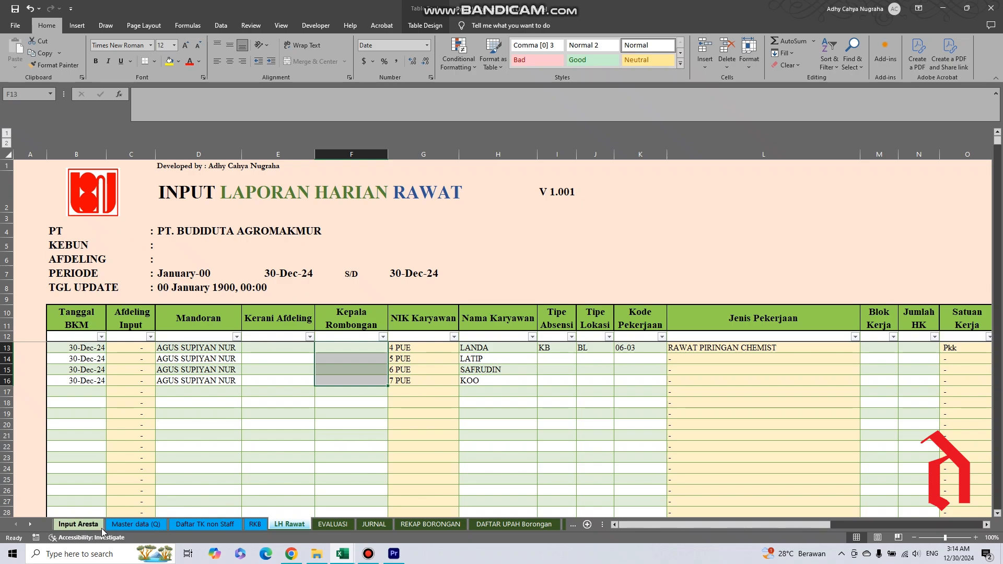
# Examine the N I K and Nama Tenaga Kerja entries in rows 13 to 16 of the Daftar TK non Staff sheet.
pyautogui.click(194, 524)
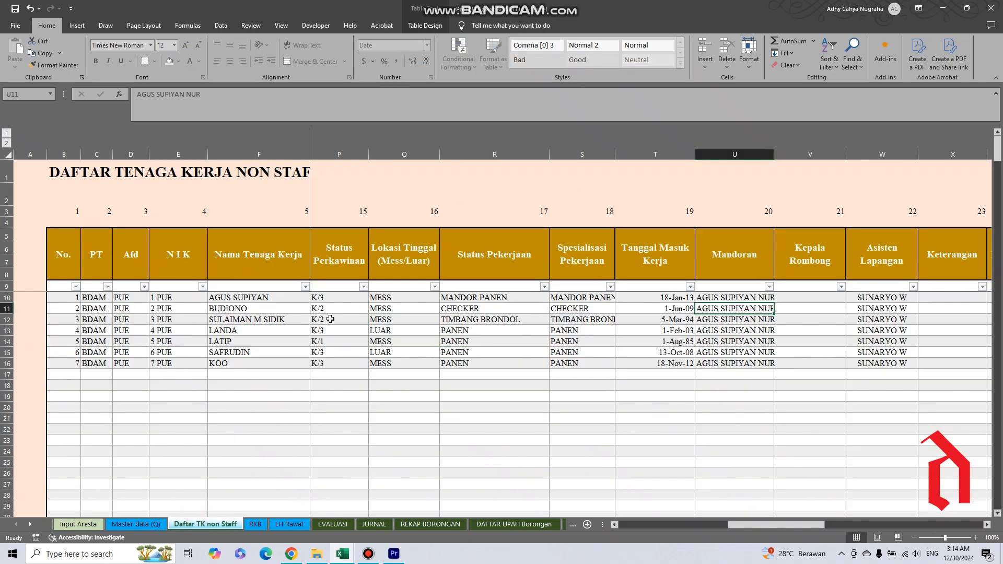
pyautogui.moveTo(167, 297); pyautogui.dragTo(173, 363)
pyautogui.click(174, 331)
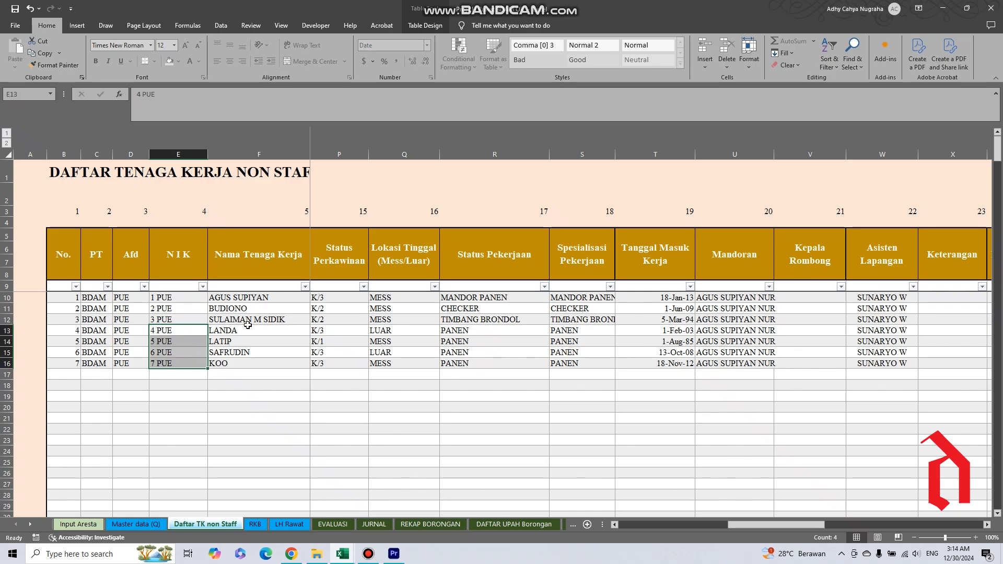
pyautogui.moveTo(239, 331); pyautogui.dragTo(233, 364)
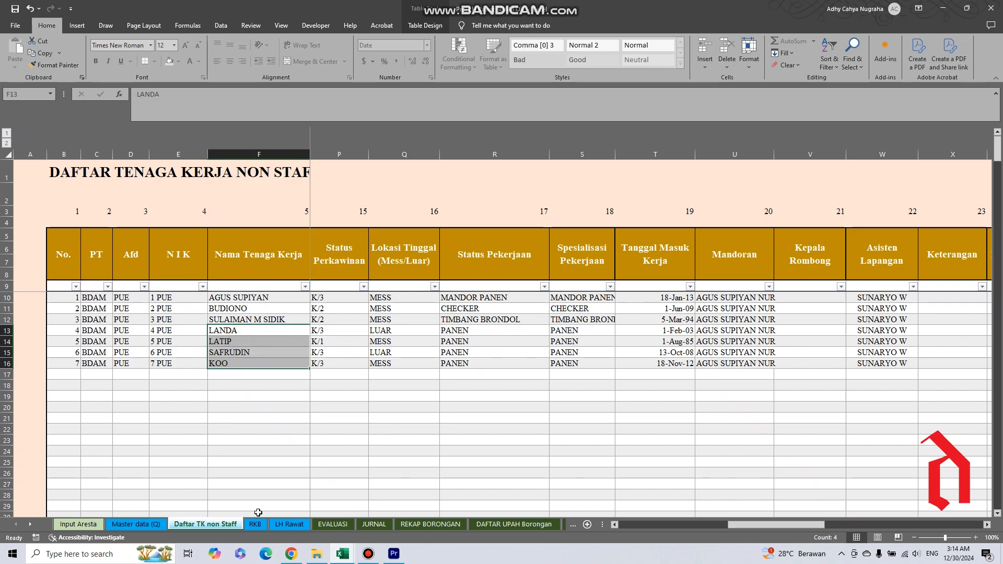
# Examine the NIK Karyawan and Nama Karyawan entries in rows 13 to 16 of the LH Rawat sheet.
pyautogui.click(291, 524)
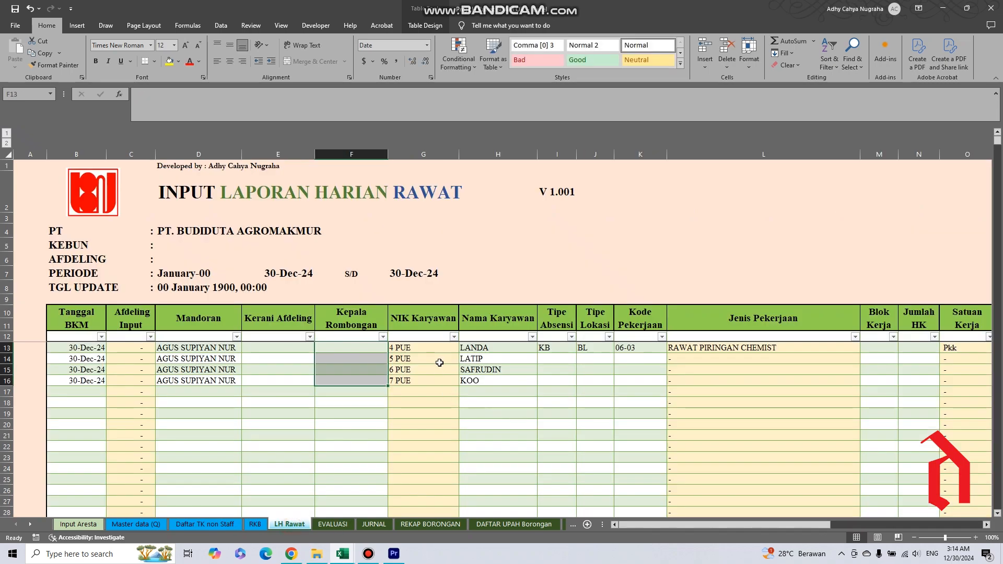
pyautogui.moveTo(427, 350); pyautogui.dragTo(422, 381)
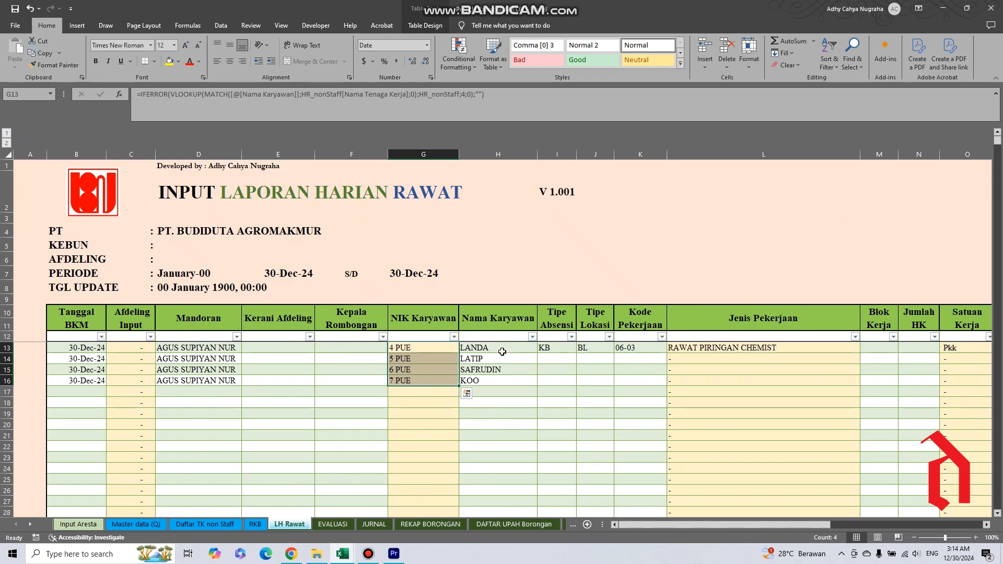
pyautogui.moveTo(503, 351); pyautogui.dragTo(502, 389)
pyautogui.click(493, 370)
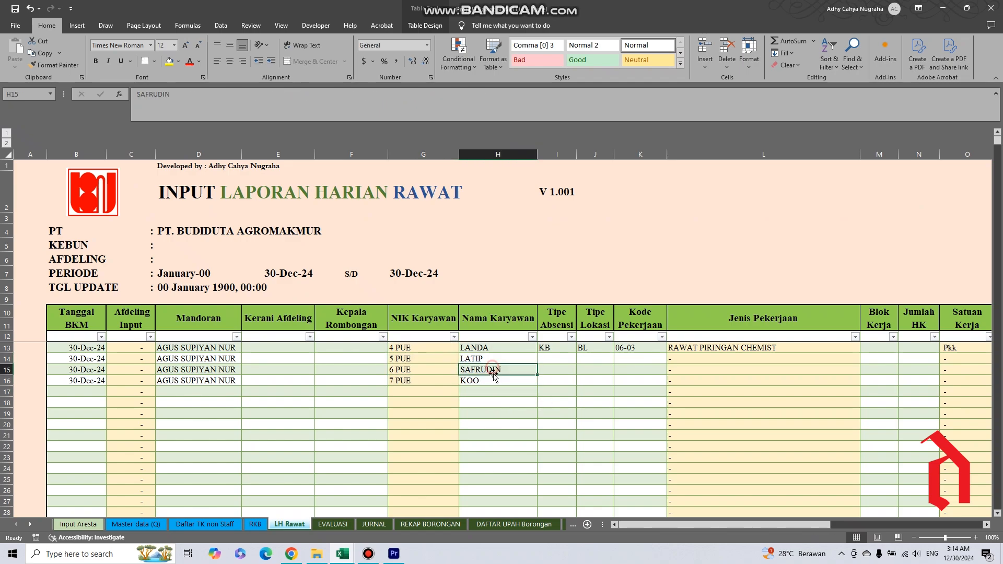
pyautogui.click(479, 384)
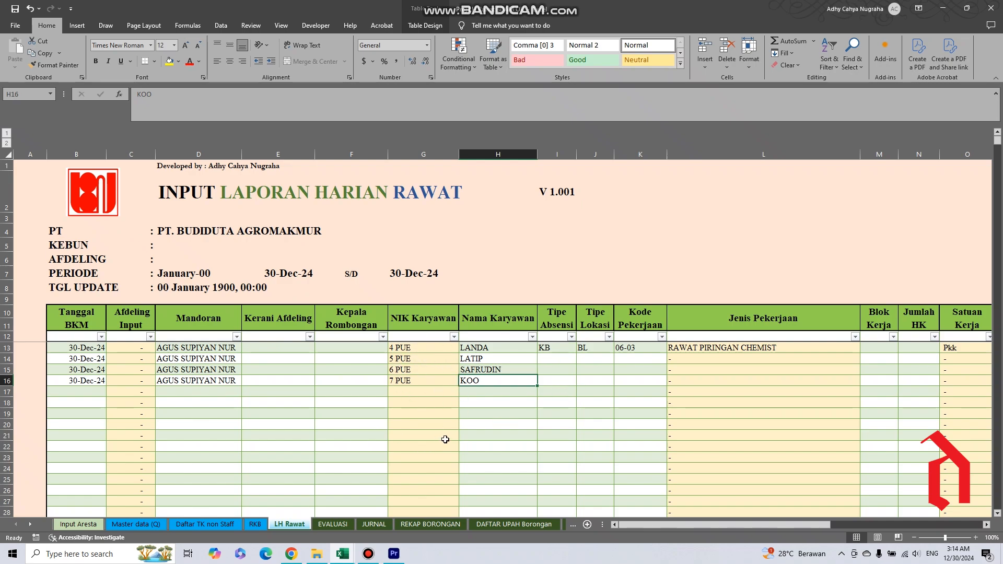
pyautogui.click(484, 349)
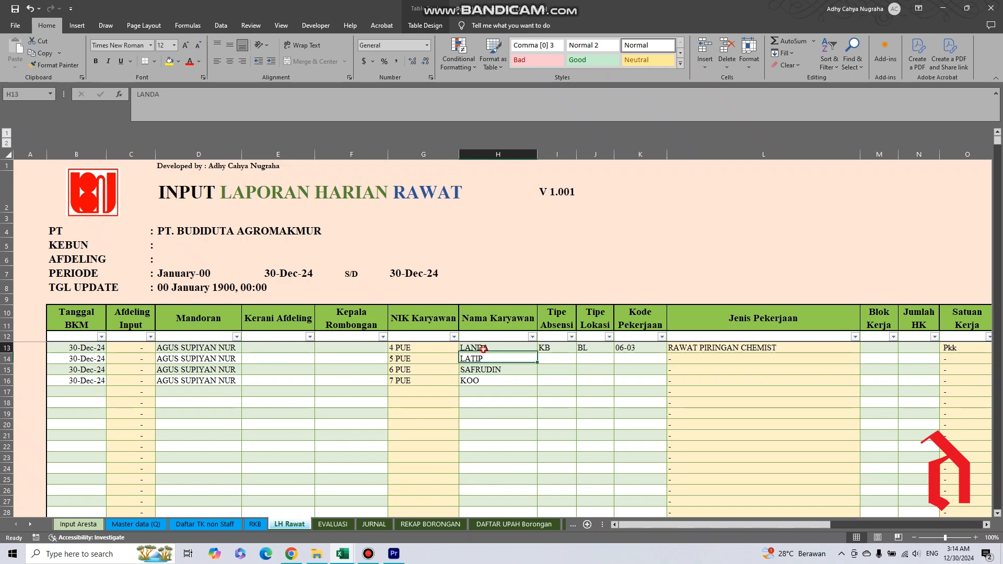
pyautogui.click(485, 361)
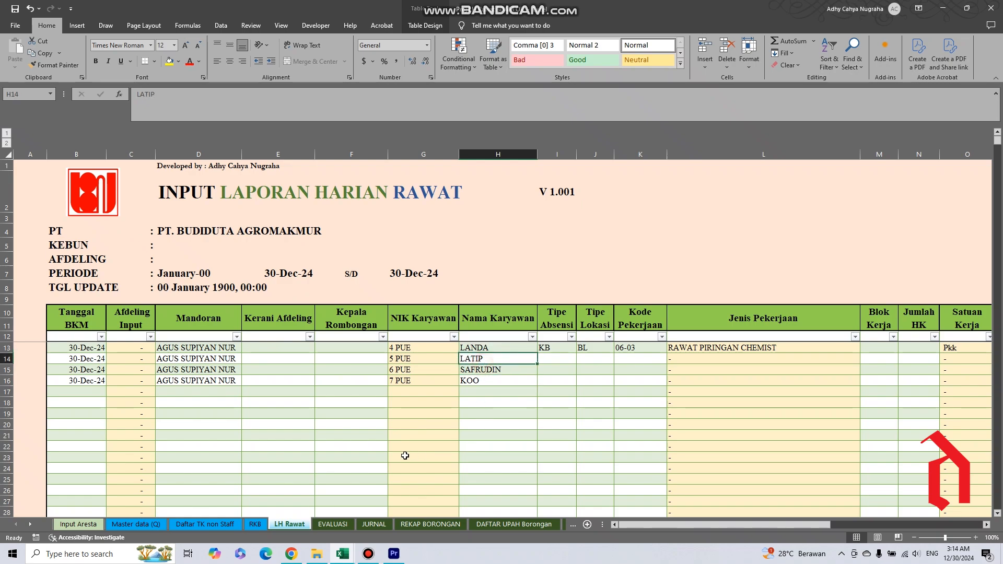
# Copy the Nama Tenaga Kerja entries F13:F16 in Daftar TK non Staff and preview pasting them as values at F20.
pyautogui.click(204, 524)
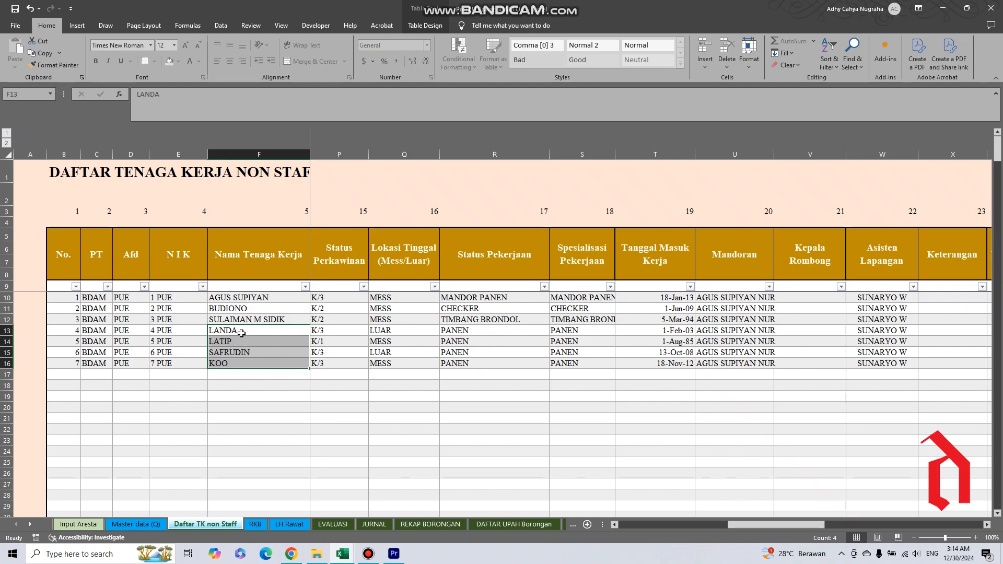
pyautogui.moveTo(241, 333); pyautogui.dragTo(240, 363)
pyautogui.rightClick(240, 359)
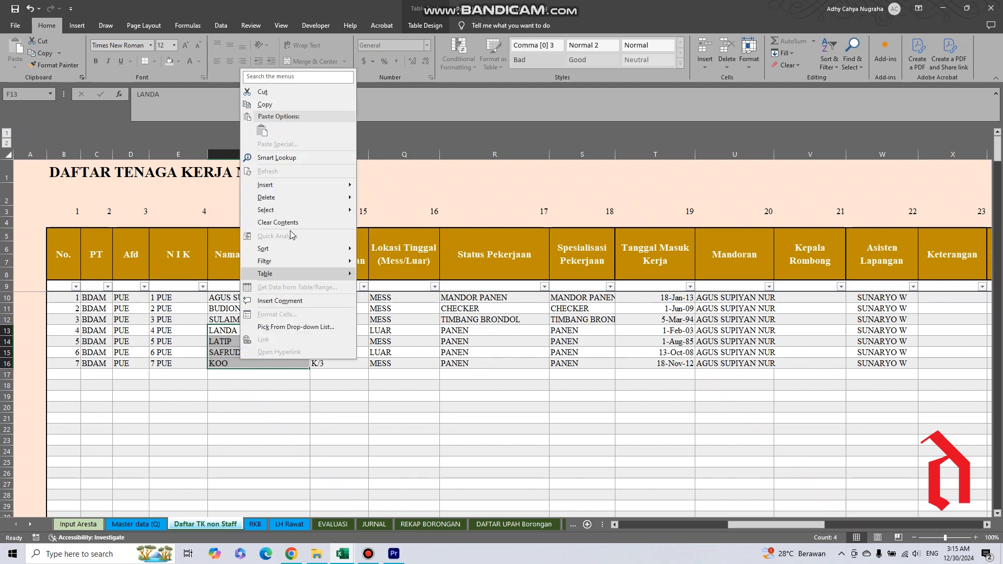
pyautogui.click(264, 104)
pyautogui.rightClick(246, 408)
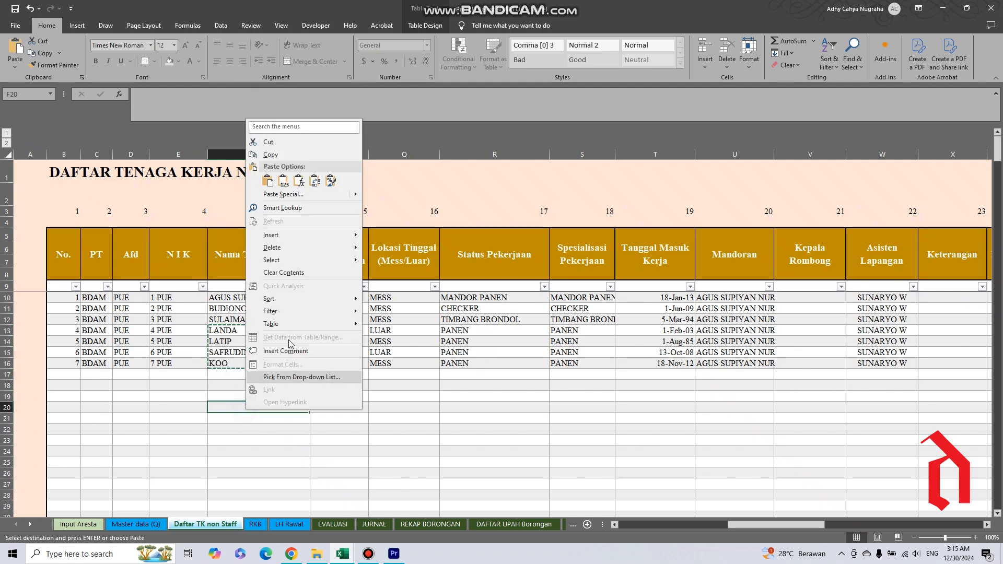
pyautogui.click(284, 183)
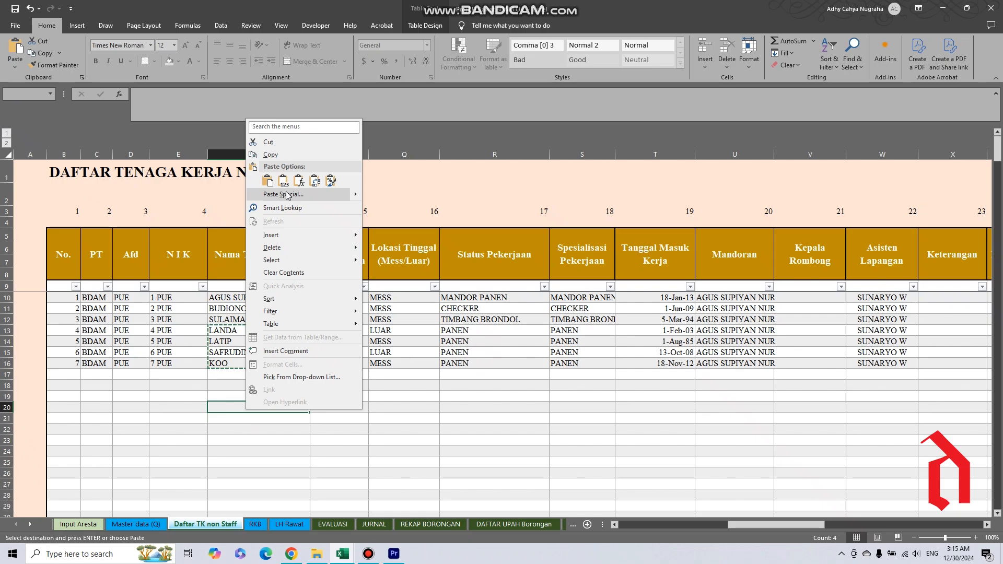
pyautogui.click(283, 184)
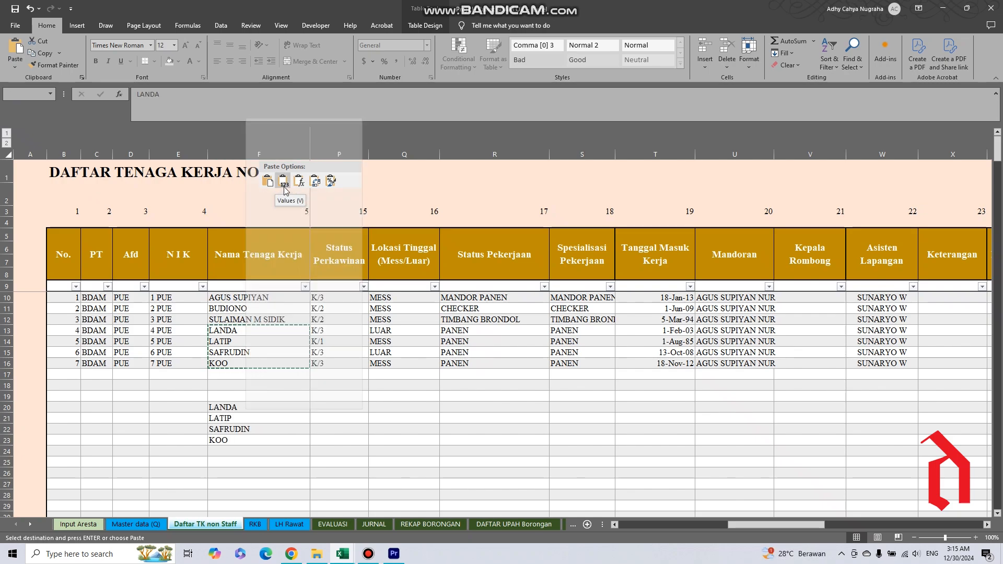
pyautogui.click(289, 528)
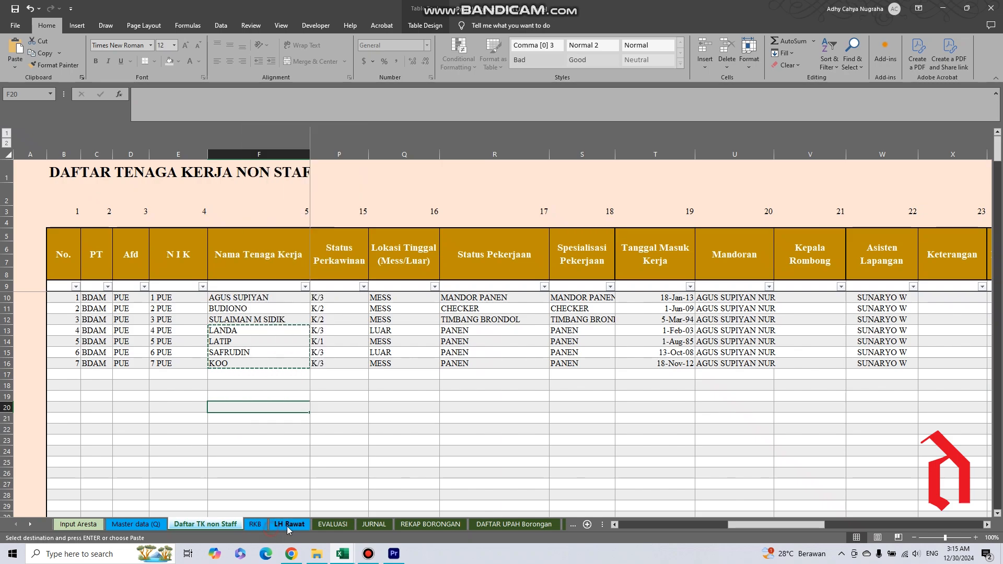
# Preview pasting the copied employee names as values from H17 in the LH Rawat sheet's Nama Karyawan column.
pyautogui.click(288, 524)
pyautogui.rightClick(482, 399)
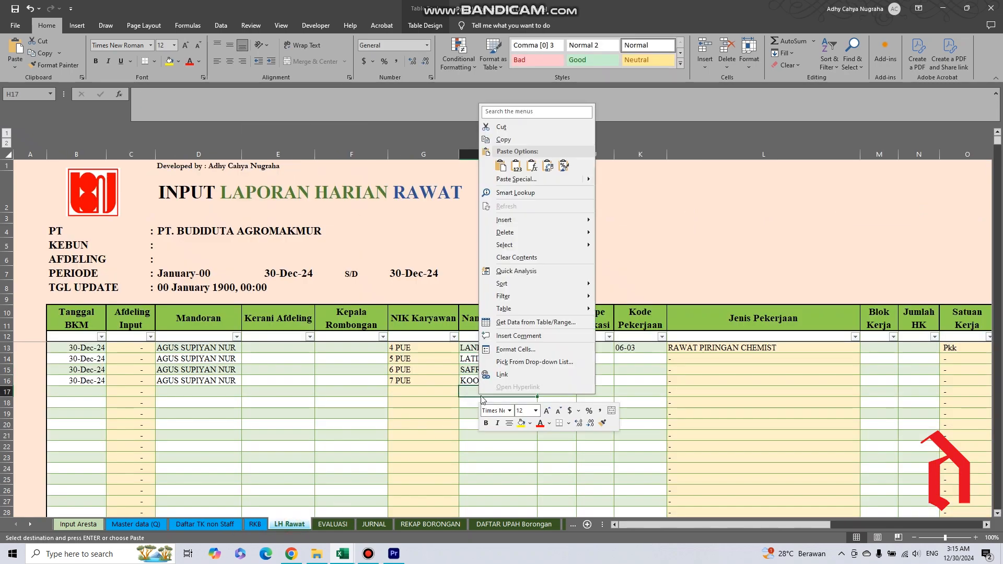
pyautogui.click(519, 171)
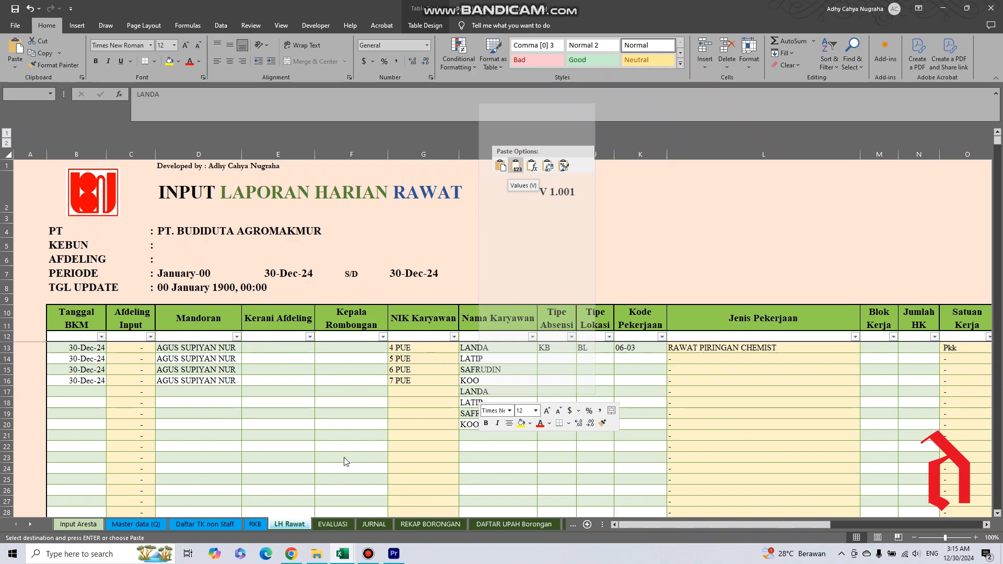
pyautogui.click(343, 423)
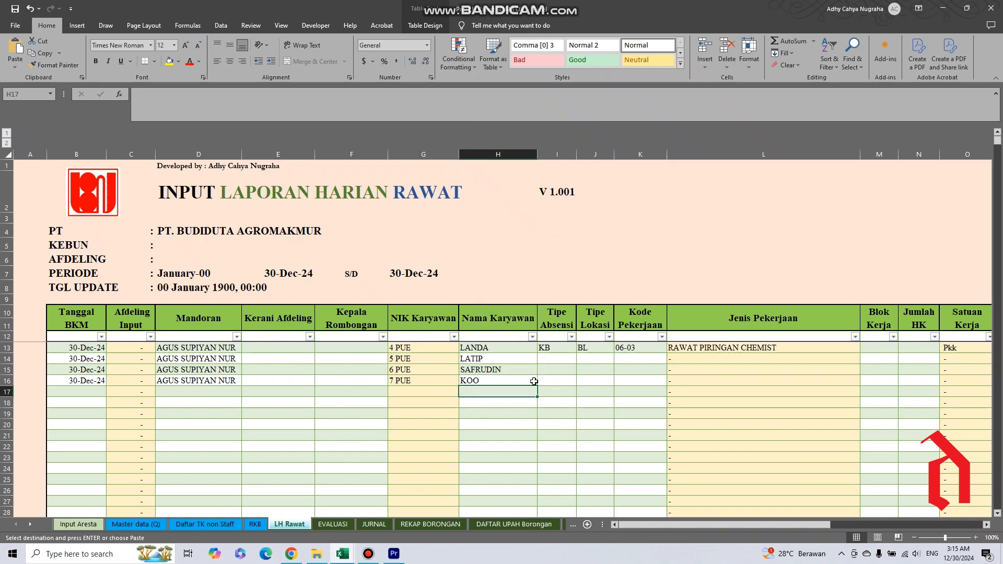
# Examine the Nama Karyawan column and look through the attendance codes offered for Tipe Absensi in row 13.
pyautogui.click(487, 333)
pyautogui.click(494, 371)
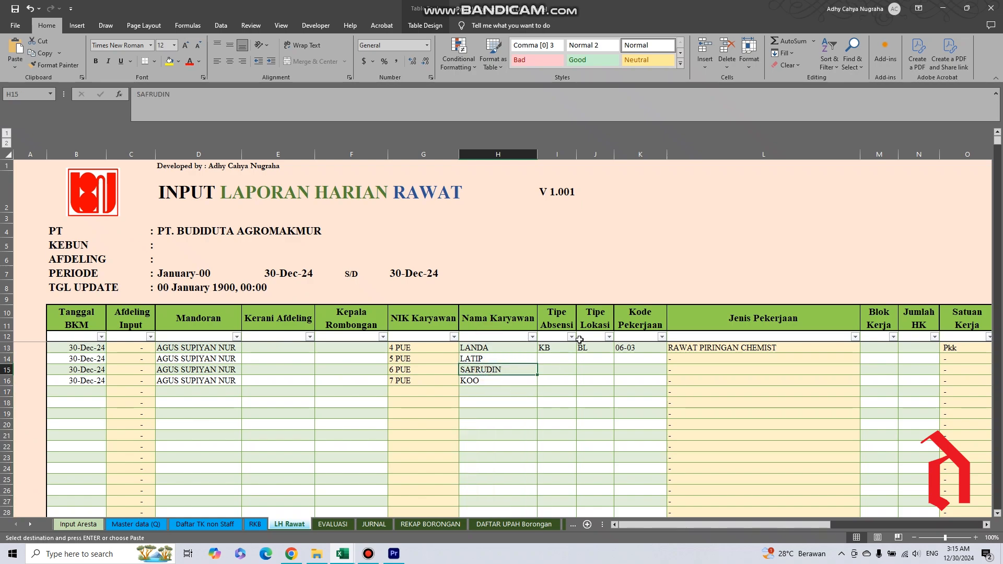
pyautogui.click(563, 336)
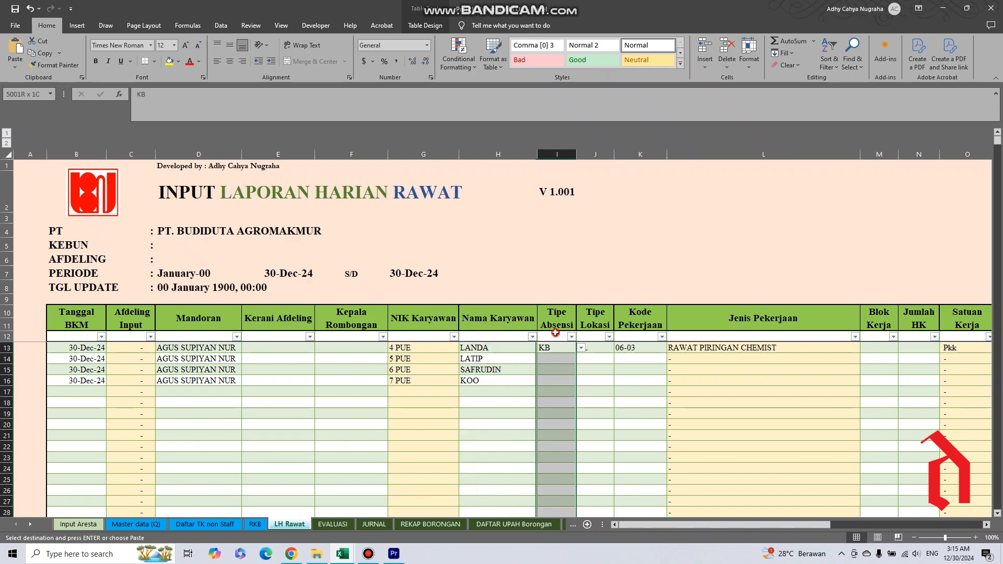
pyautogui.click(582, 348)
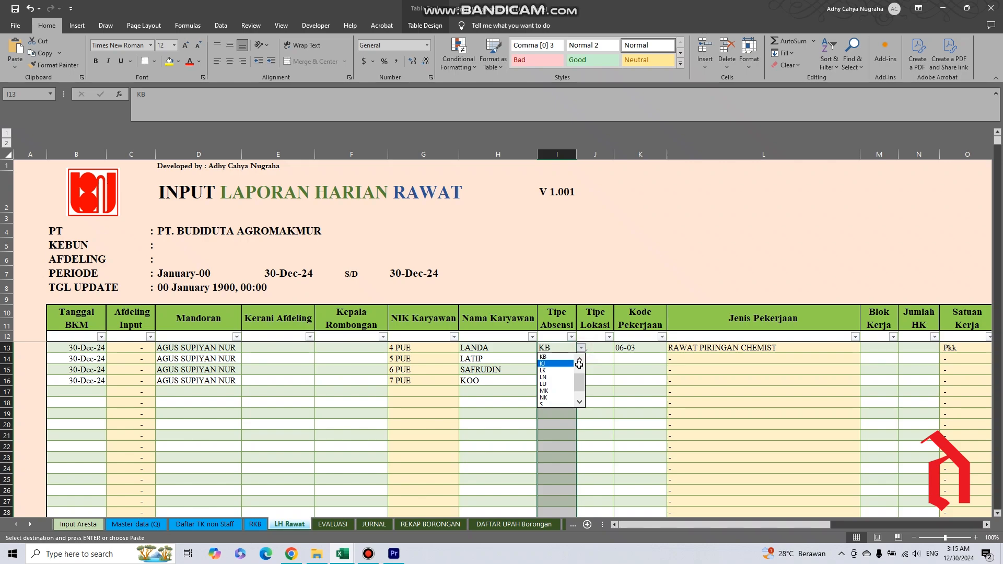
pyautogui.scroll(2, 582, 362)
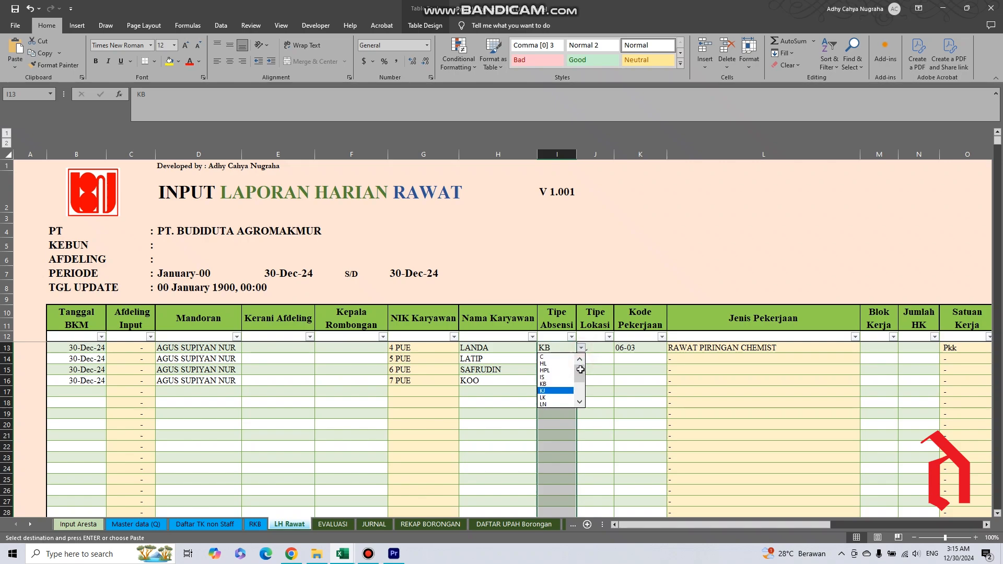
pyautogui.moveTo(581, 377); pyautogui.dragTo(579, 397)
pyautogui.click(611, 380)
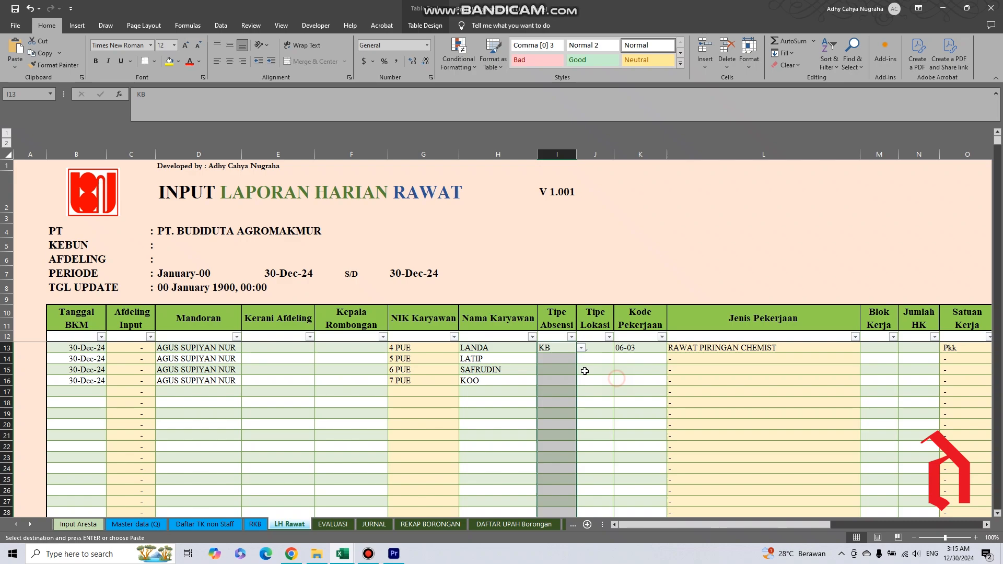
# Inspect row 13's Tipe Absensi and Kode Pekerjaan entries and the lookup formula behind its Jenis Pekerjaan.
pyautogui.click(555, 351)
pyautogui.click(637, 354)
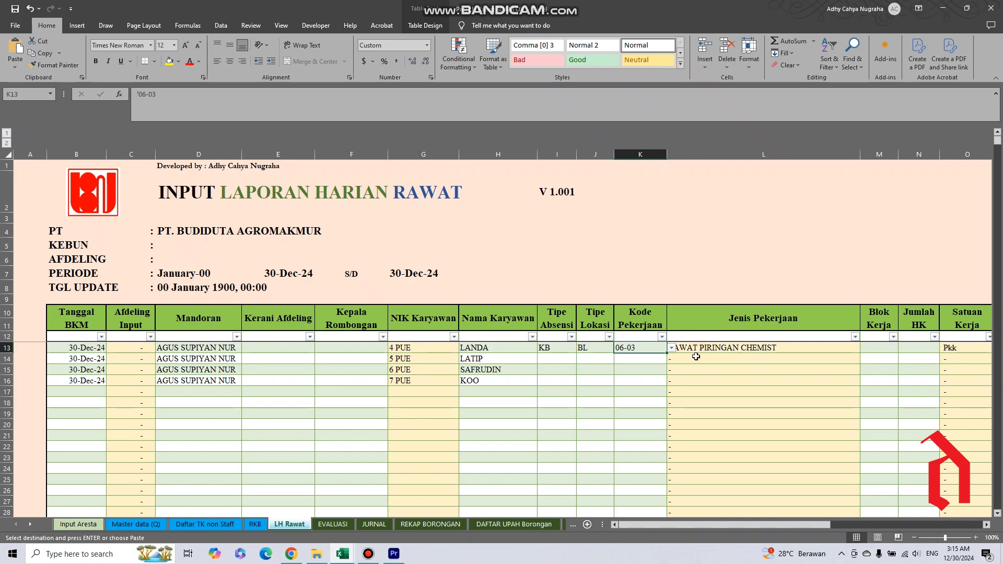
pyautogui.click(747, 350)
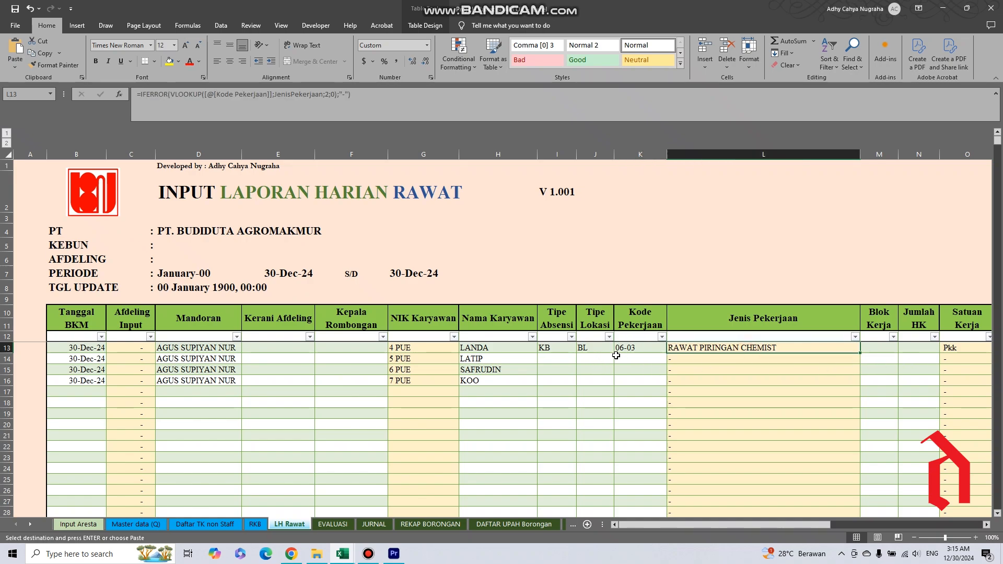
# Review the Tipe Absensi choices for row 13 once more and inspect the adjacent Tipe Lokasi entry.
pyautogui.click(560, 349)
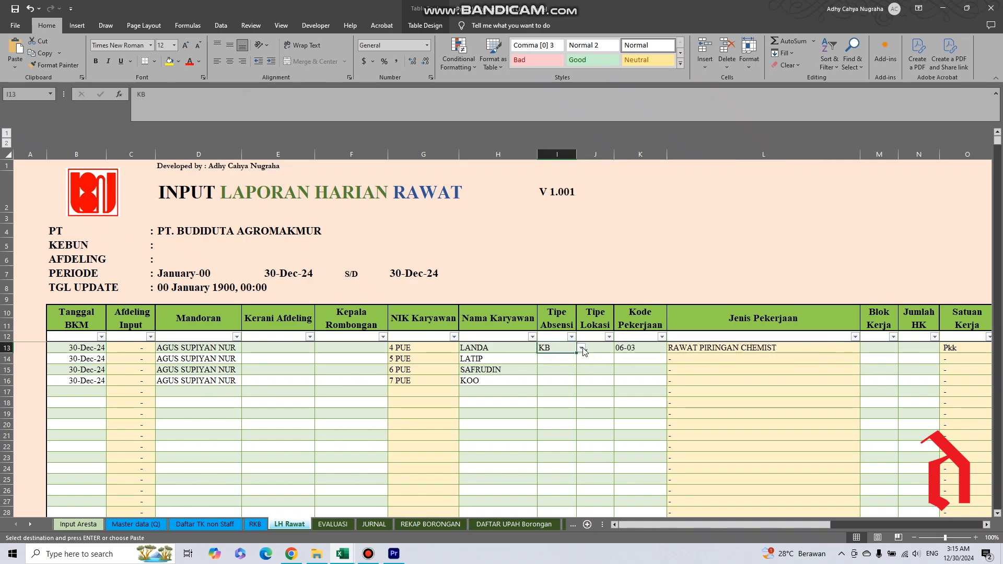
pyautogui.click(580, 348)
pyautogui.click(579, 359)
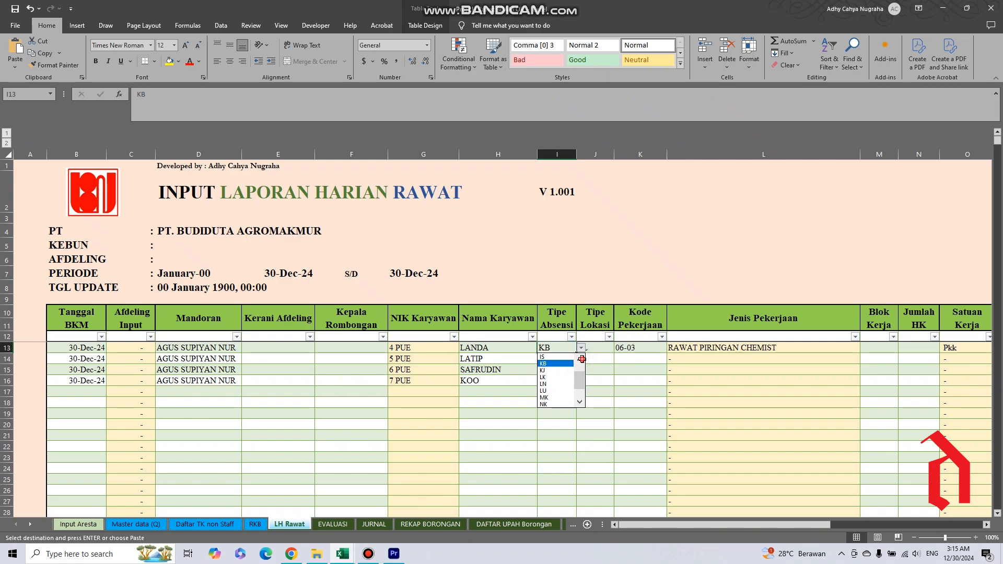
pyautogui.click(580, 359)
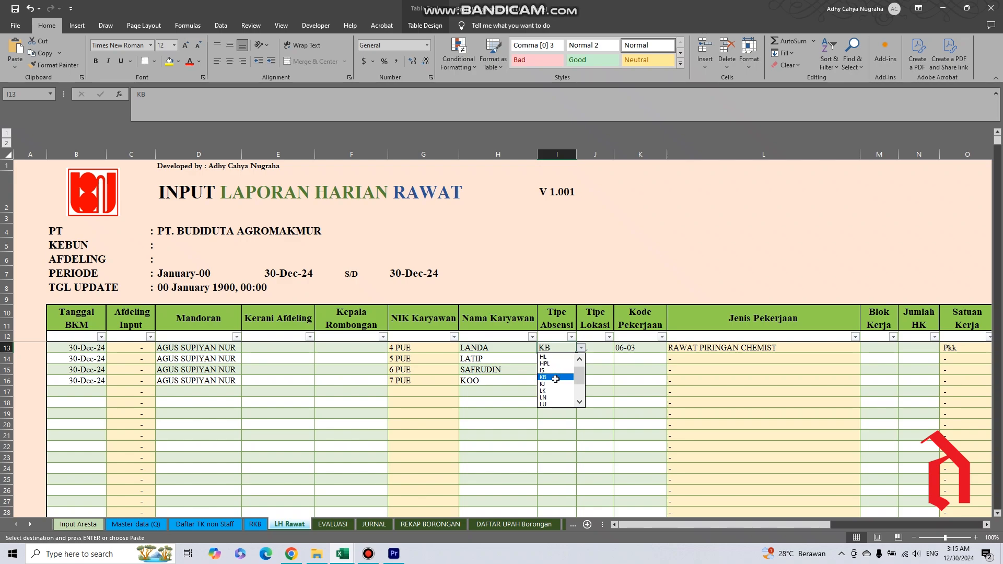
pyautogui.press('Escape')
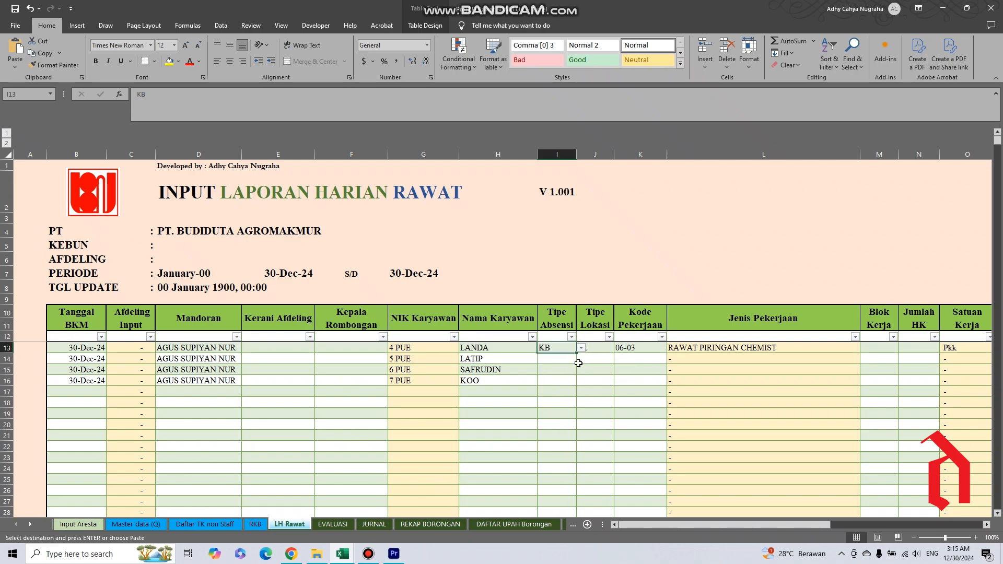
pyautogui.moveTo(604, 355); pyautogui.dragTo(602, 351)
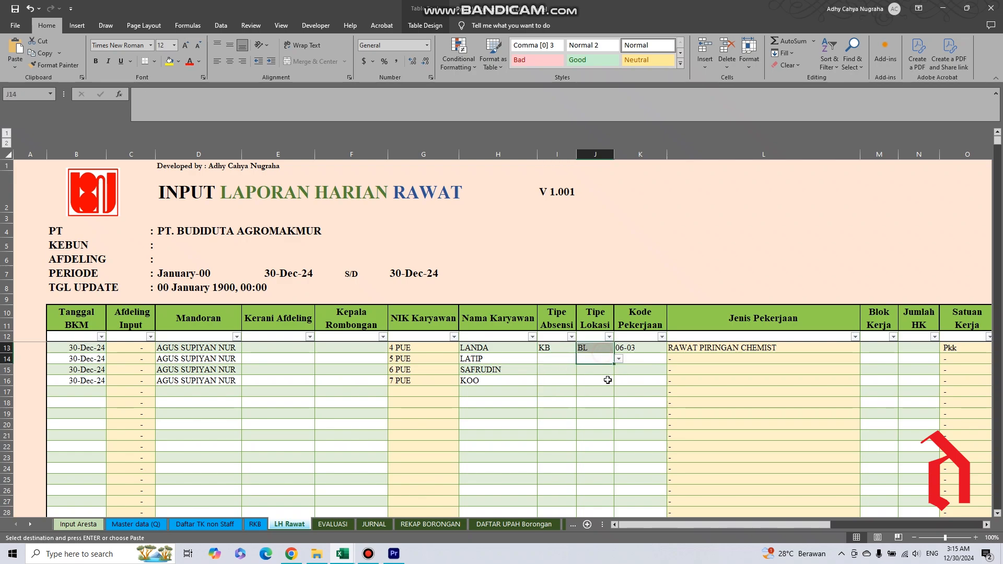
# Copy the KB attendance code from row 13 into Tipe Absensi rows 14 to 16 as values.
pyautogui.click(553, 352)
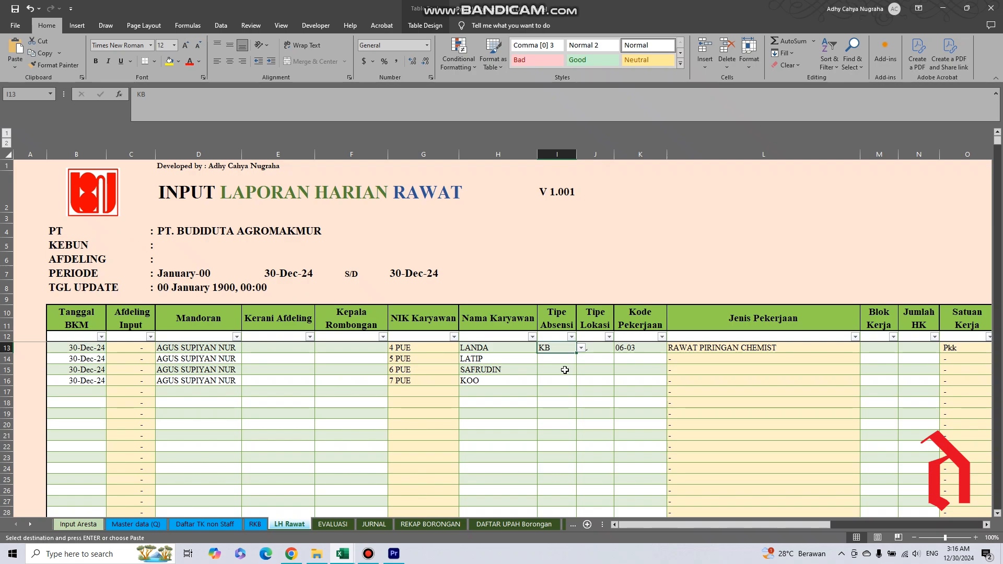
pyautogui.hotkey('ctrl', 'c')
pyautogui.moveTo(555, 361); pyautogui.dragTo(551, 380)
pyautogui.rightClick(551, 380)
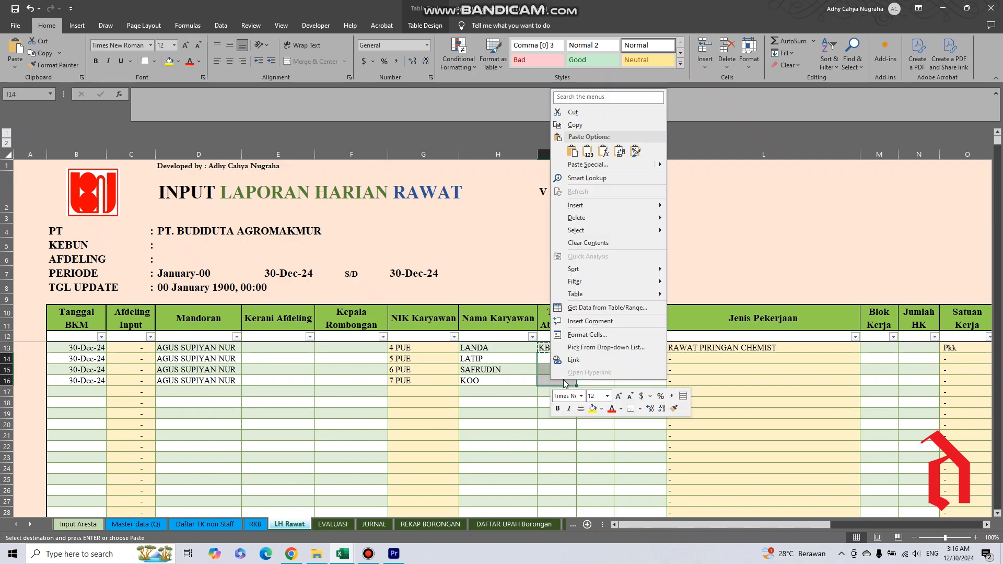
pyautogui.click(589, 152)
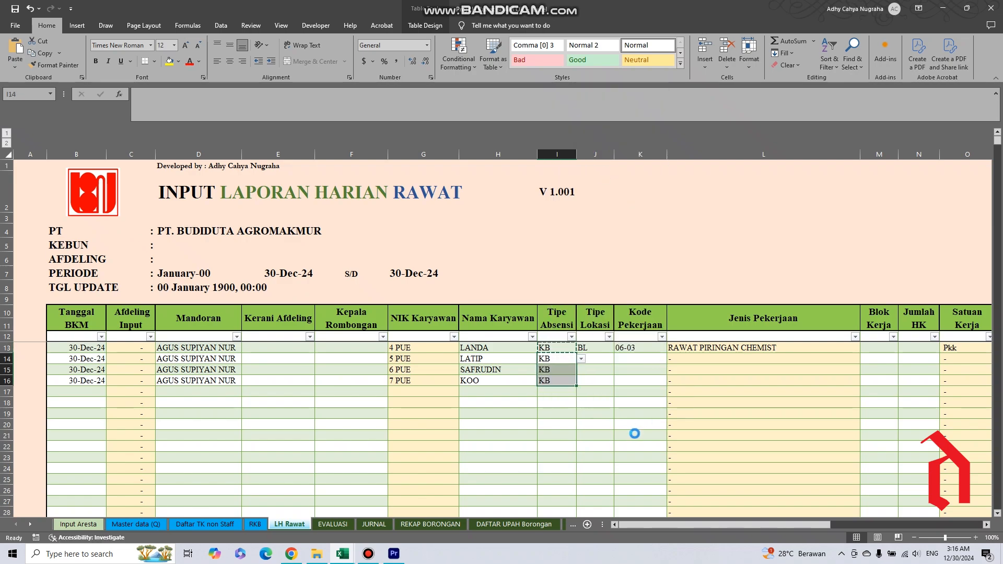
# Look through the Tipe Lokasi choices for rows 13 and 14, keeping BL for row 13.
pyautogui.click(594, 348)
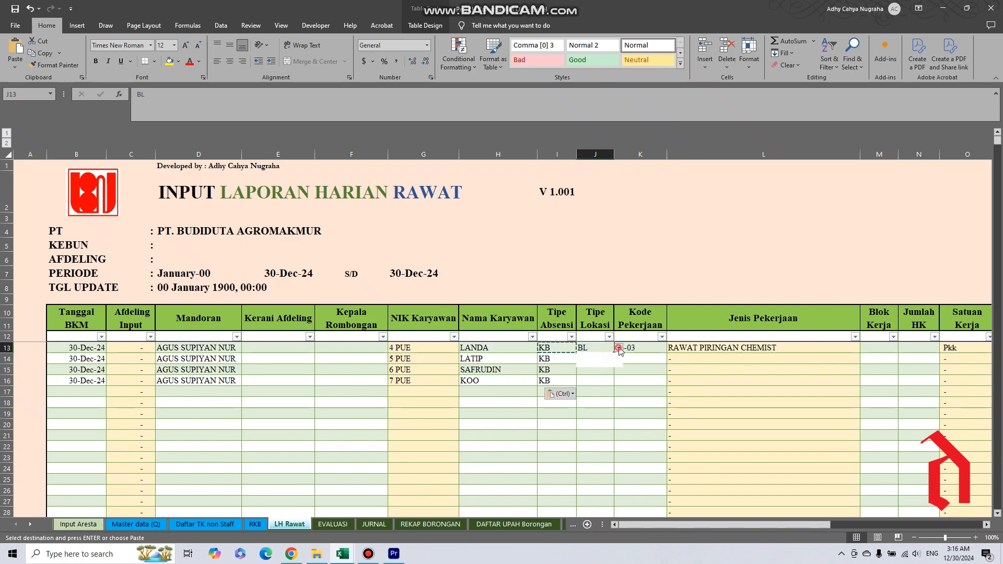
pyautogui.click(617, 348)
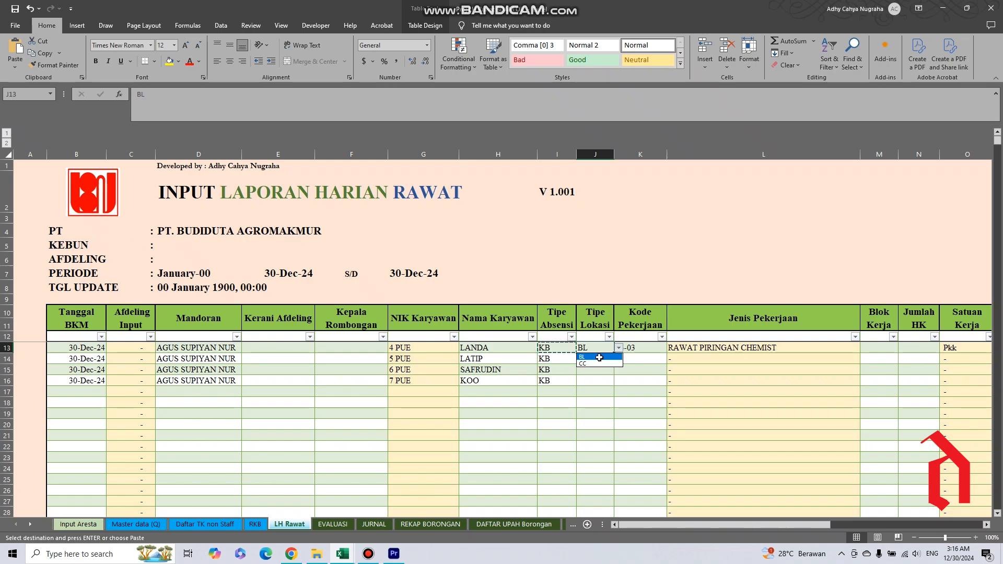
pyautogui.click(593, 359)
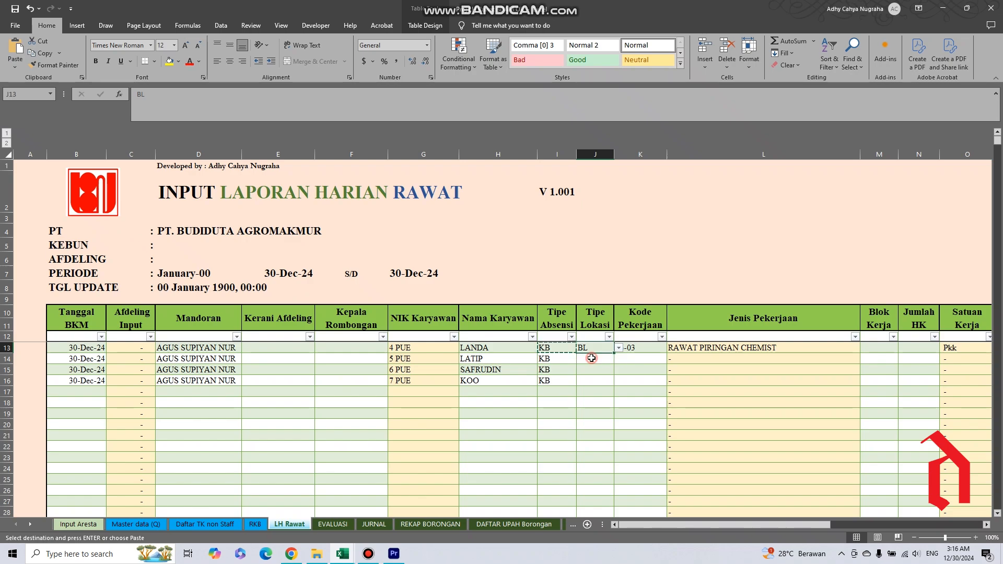
pyautogui.click(597, 358)
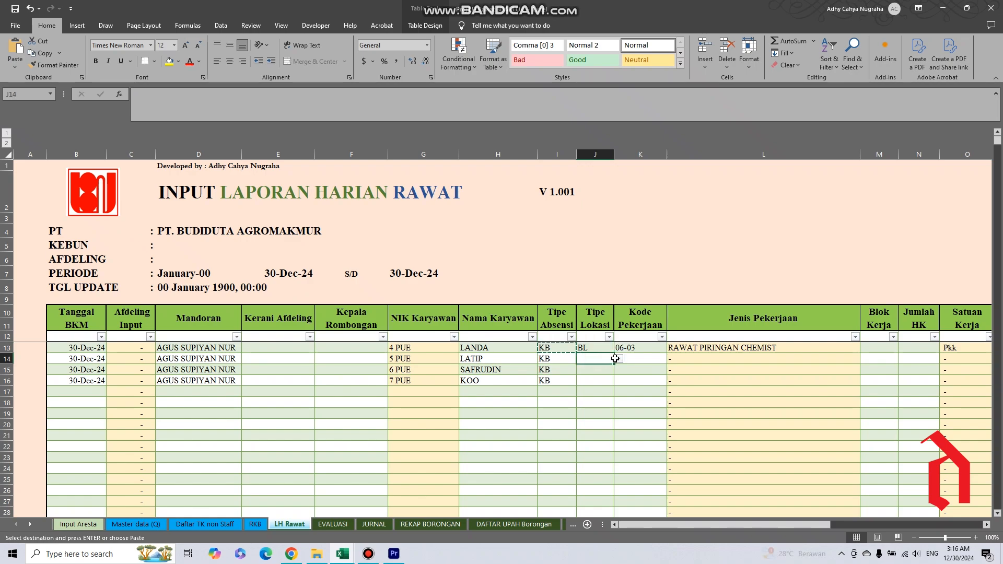
pyautogui.click(619, 359)
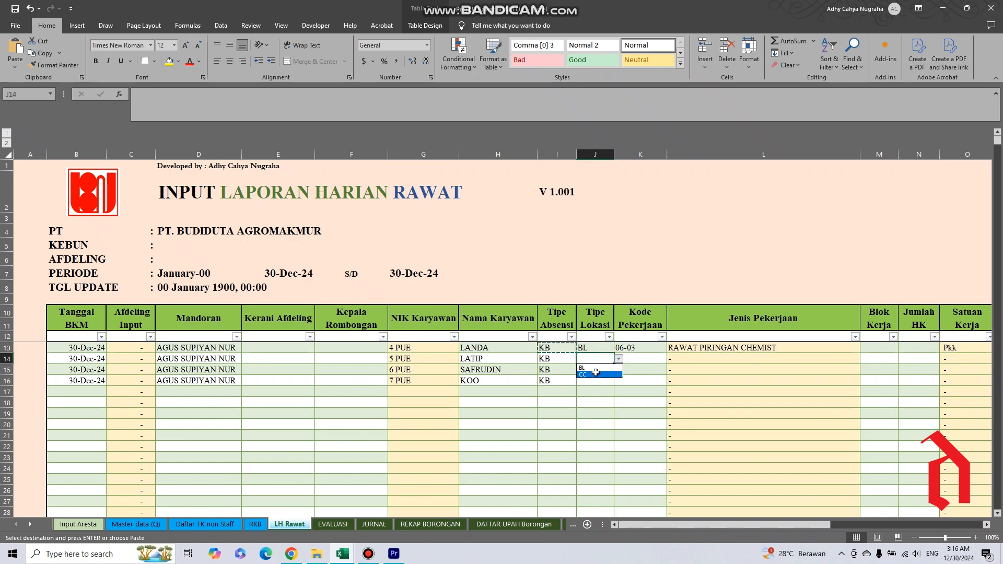
pyautogui.click(636, 362)
pyautogui.click(636, 361)
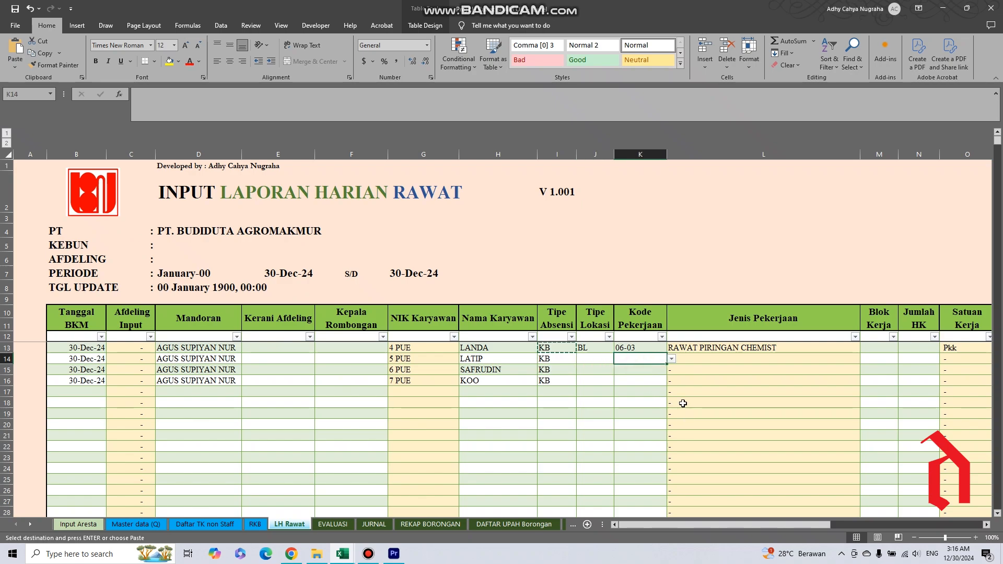
# Copy the BL location type from row 13 into Tipe Lokasi rows 14 to 16 as values.
pyautogui.click(591, 349)
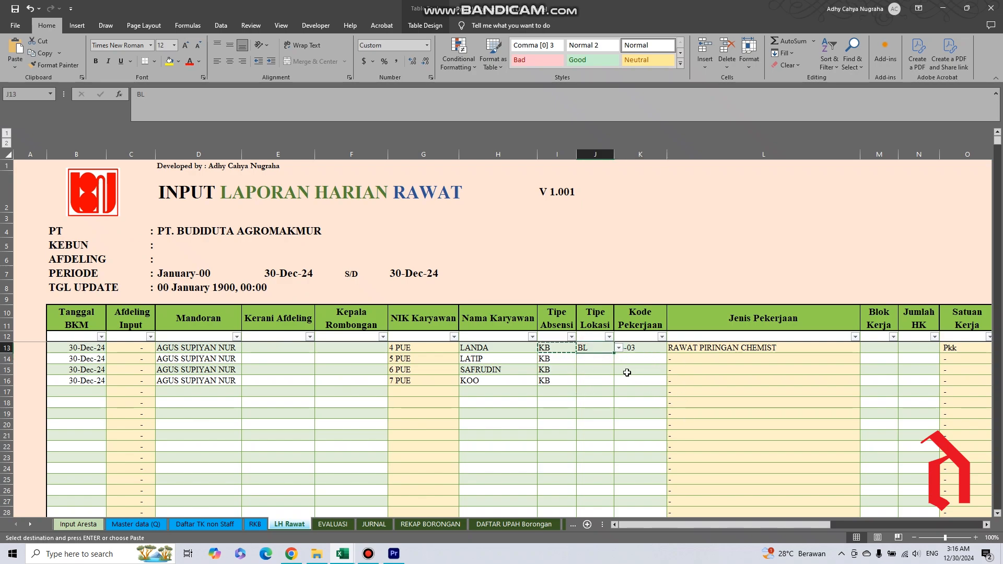
pyautogui.hotkey('ctrl', 'c')
pyautogui.moveTo(585, 361); pyautogui.dragTo(591, 383)
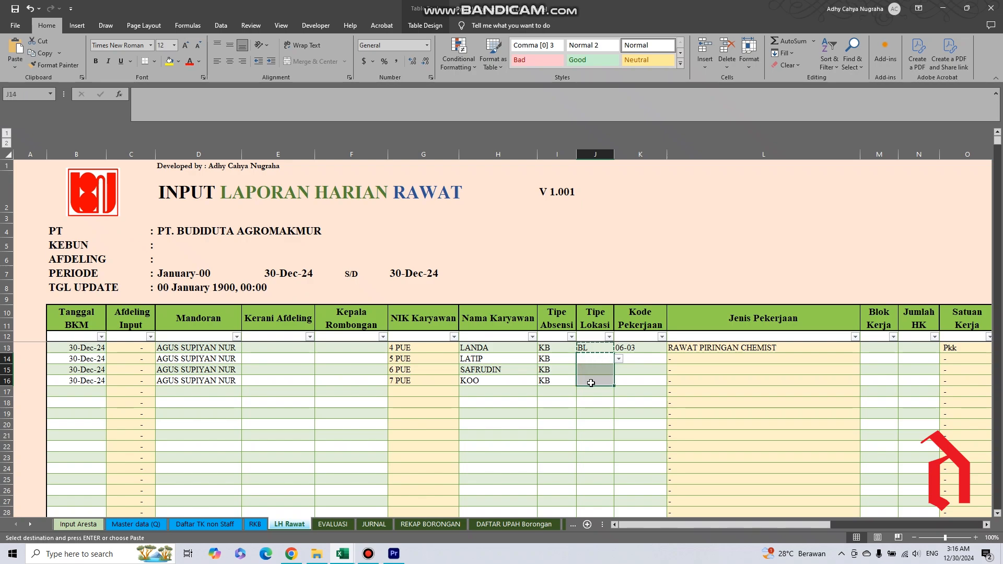
pyautogui.rightClick(591, 384)
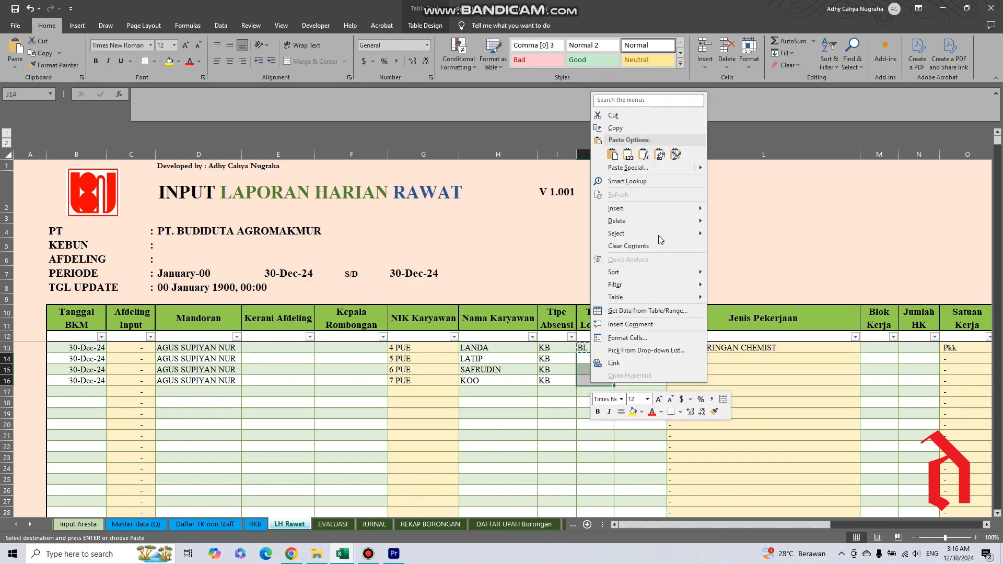
pyautogui.click(628, 156)
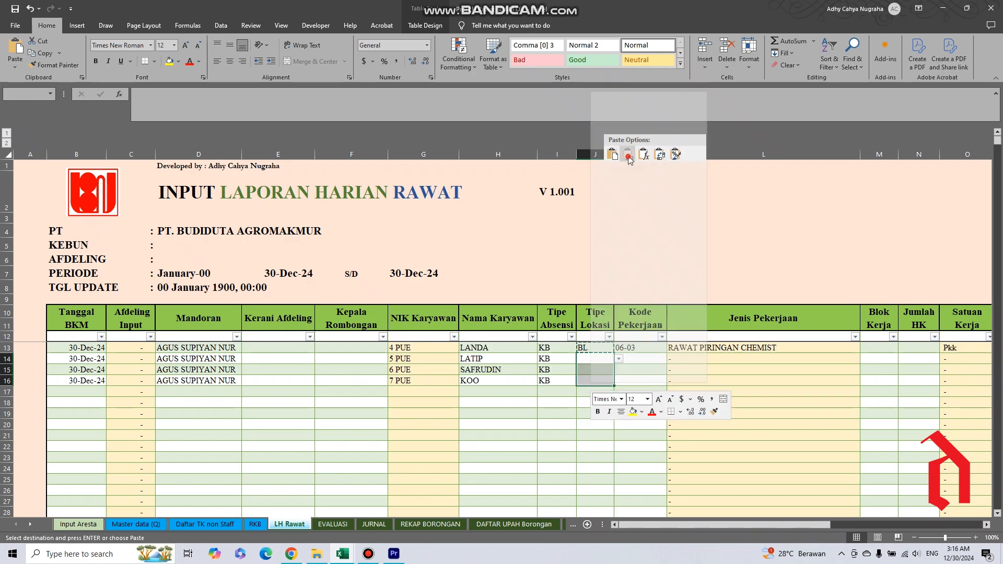
# Copy job code 06-03 from row 13 into Kode Pekerjaan rows 14 to 16 as values.
pyautogui.click(641, 351)
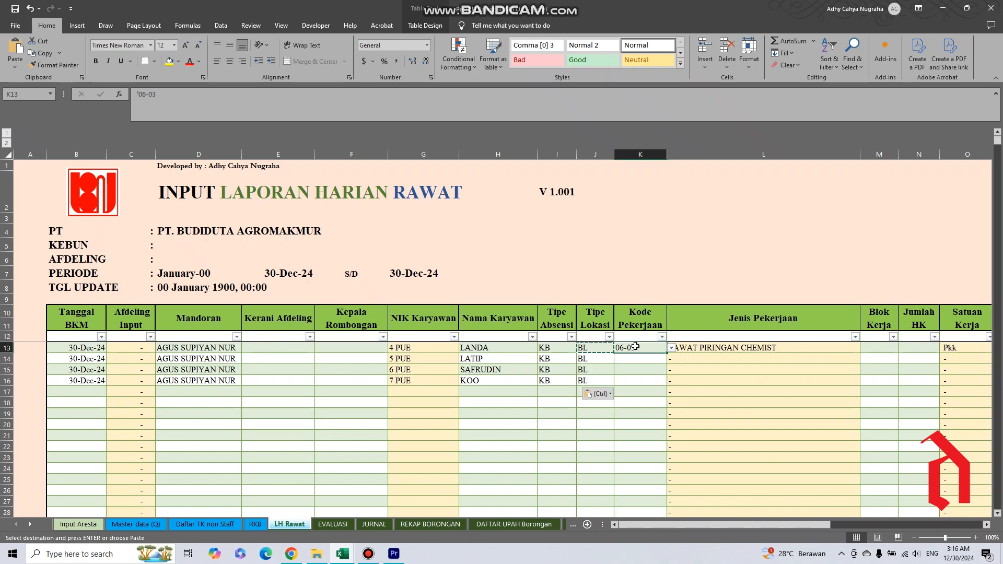
pyautogui.hotkey('ctrl', 'c')
pyautogui.moveTo(633, 356); pyautogui.dragTo(632, 381)
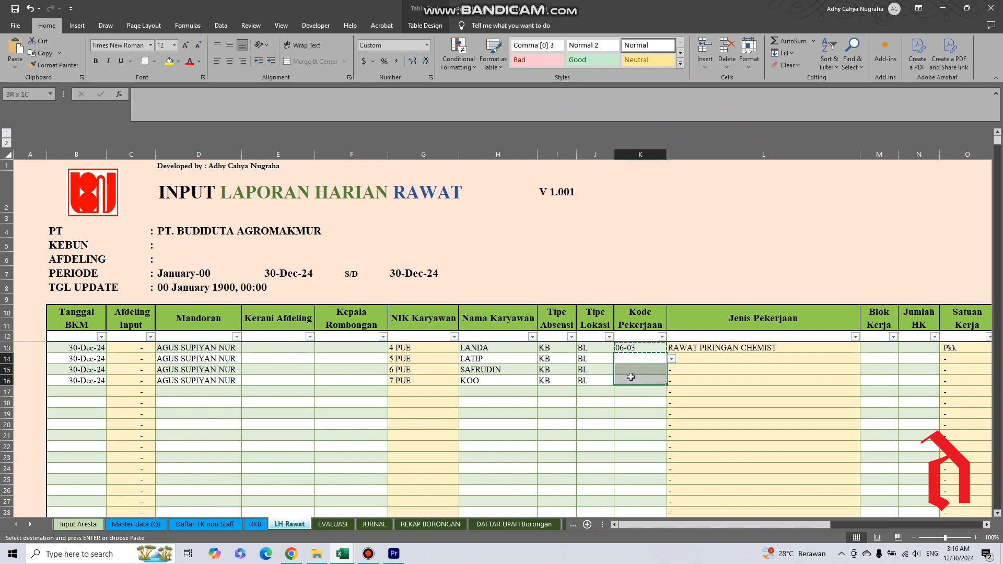
pyautogui.rightClick(632, 382)
pyautogui.click(669, 151)
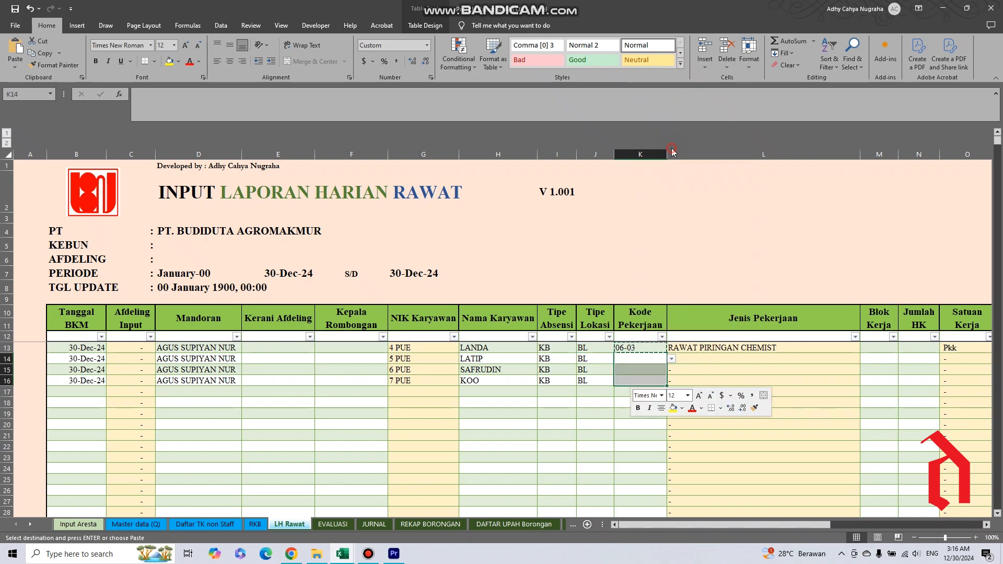
pyautogui.click(884, 349)
pyautogui.click(884, 360)
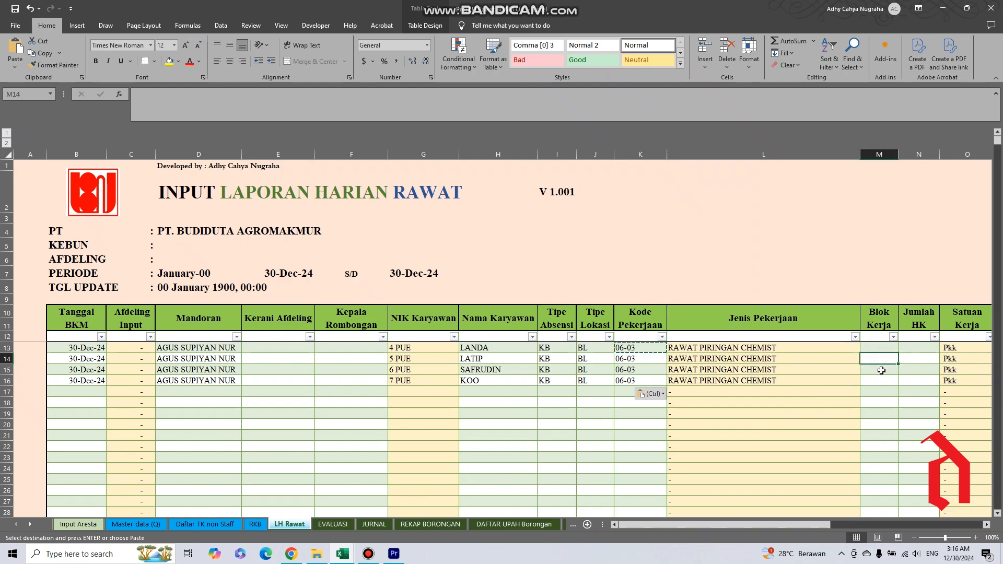
pyautogui.click(882, 370)
pyautogui.click(882, 381)
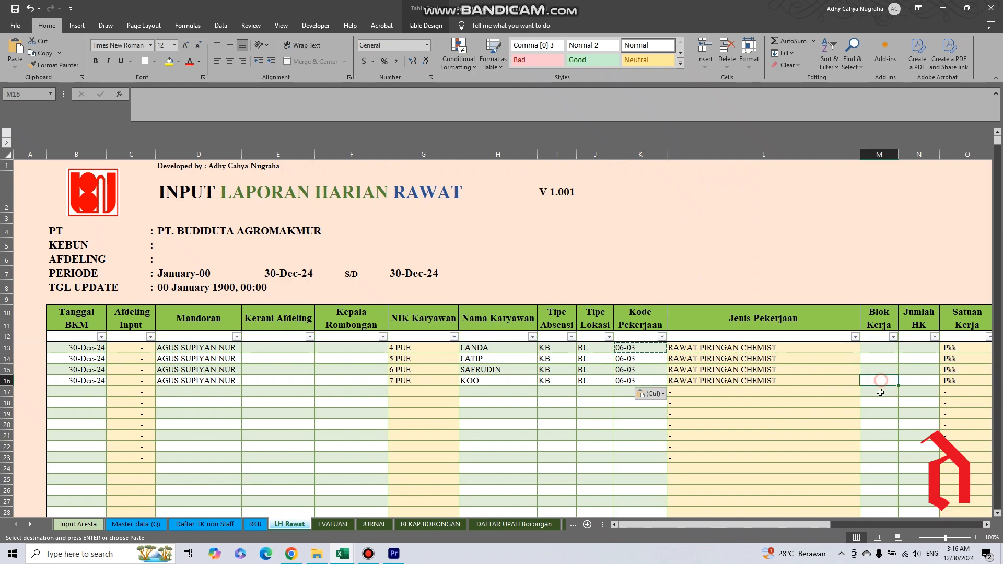
pyautogui.click(255, 525)
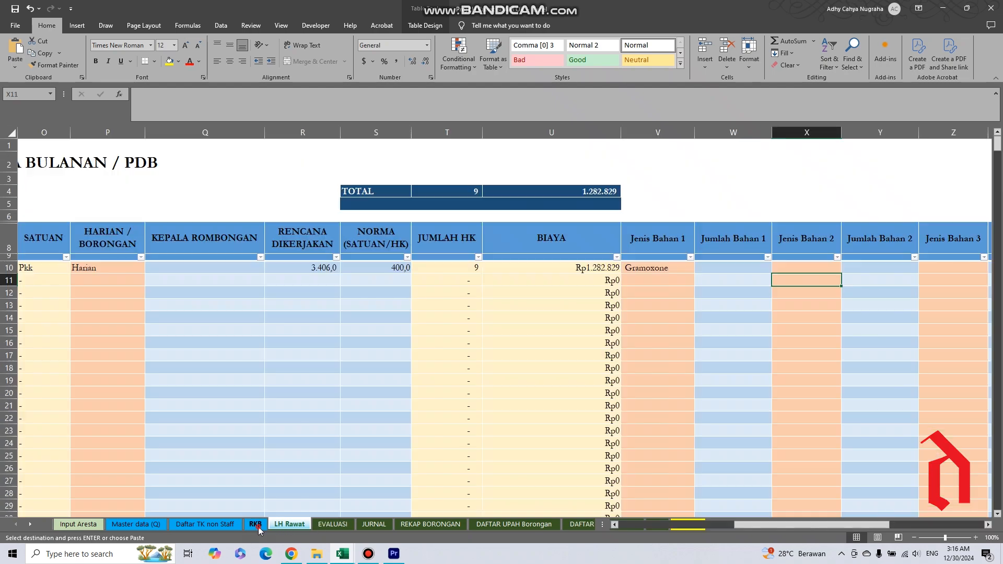
pyautogui.click(682, 528)
pyautogui.click(682, 528)
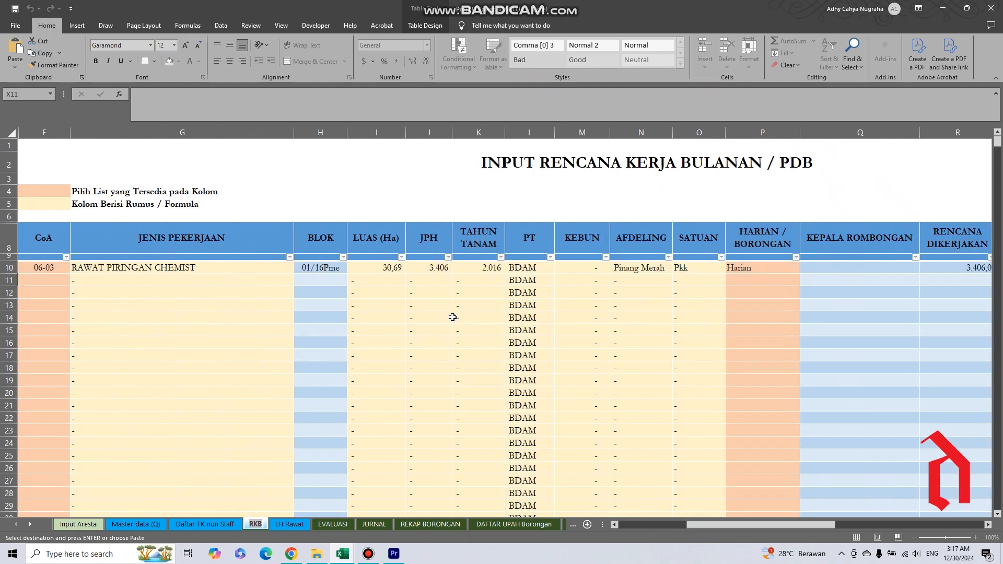
pyautogui.click(316, 269)
pyautogui.hotkey('ctrl', 'c')
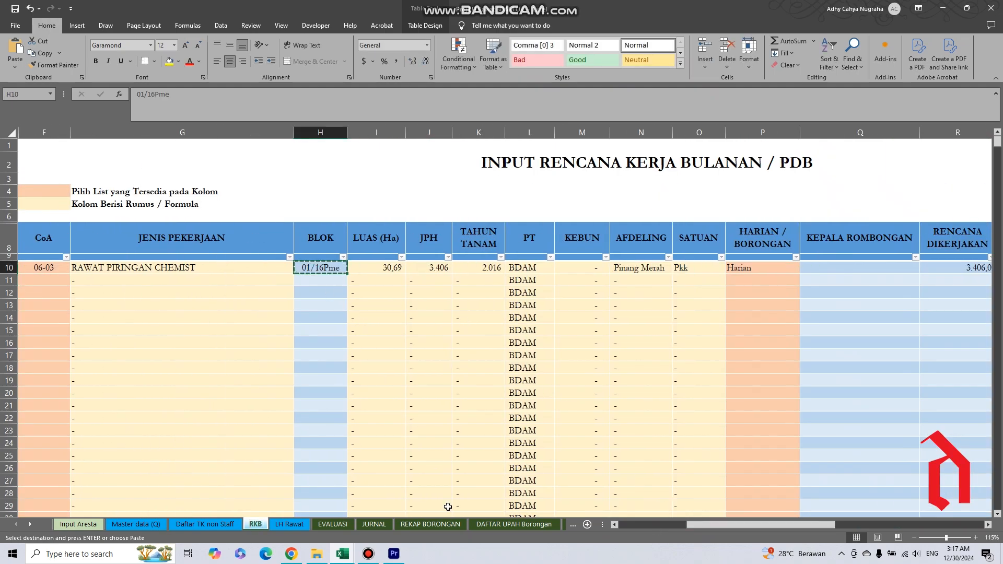
pyautogui.click(287, 524)
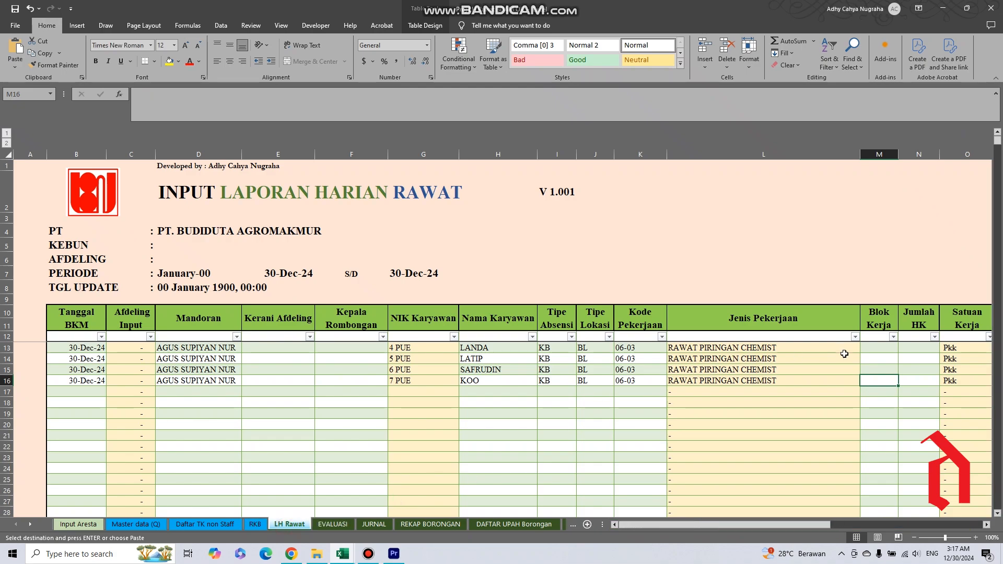
pyautogui.moveTo(873, 349); pyautogui.dragTo(880, 381)
pyautogui.rightClick(880, 381)
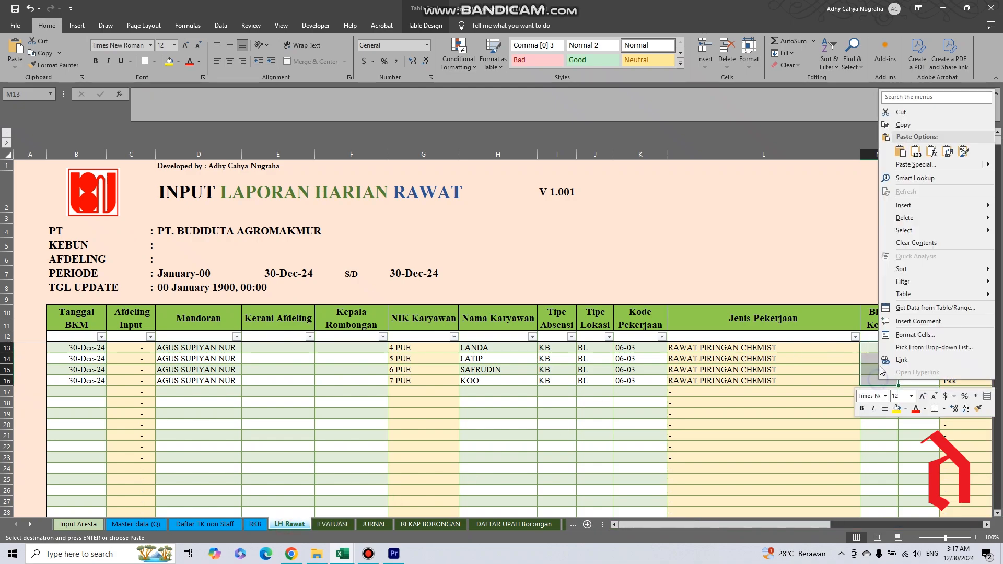
pyautogui.click(916, 151)
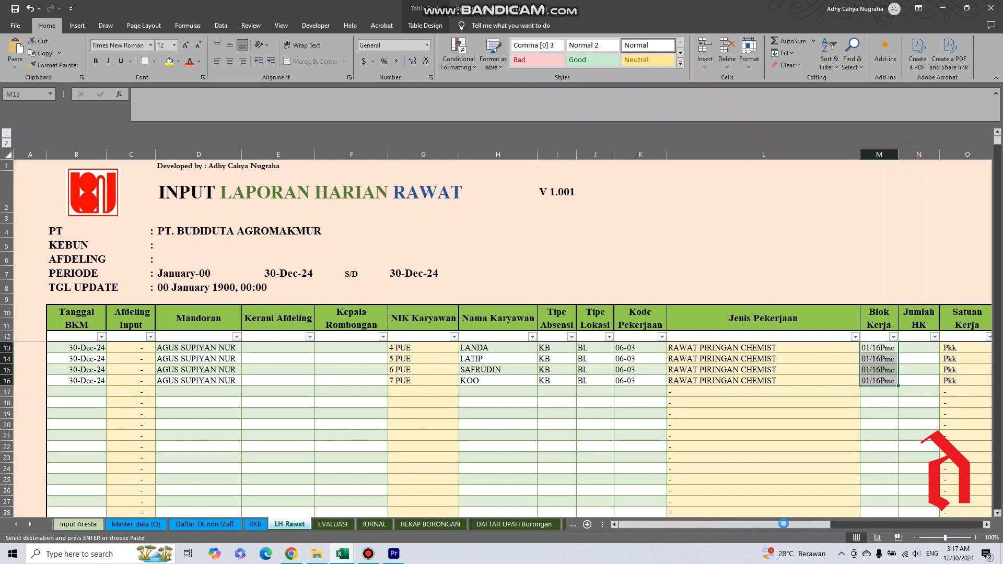
# Examine the Jumlah HK cells for rows 13 to 16 and the Ringan, Sedang and Berat headings under Hasil Kerja.
pyautogui.moveTo(775, 527); pyautogui.dragTo(812, 528)
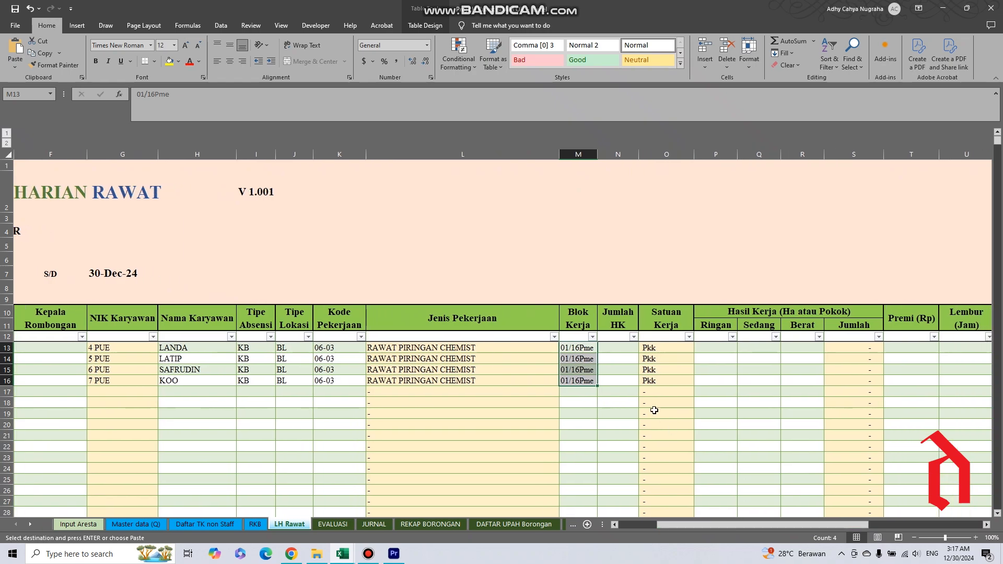
pyautogui.click(621, 349)
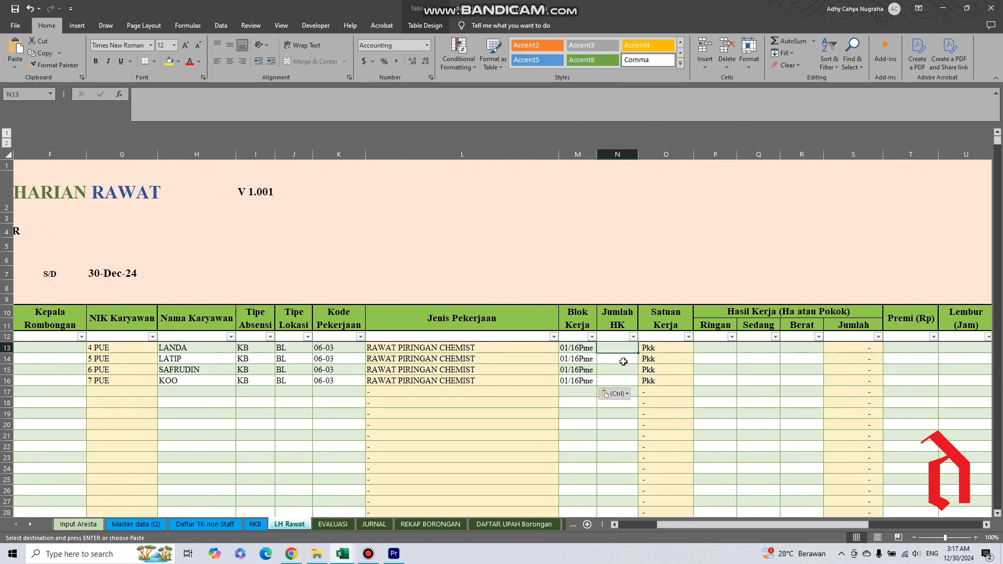
pyautogui.moveTo(609, 350); pyautogui.dragTo(611, 379)
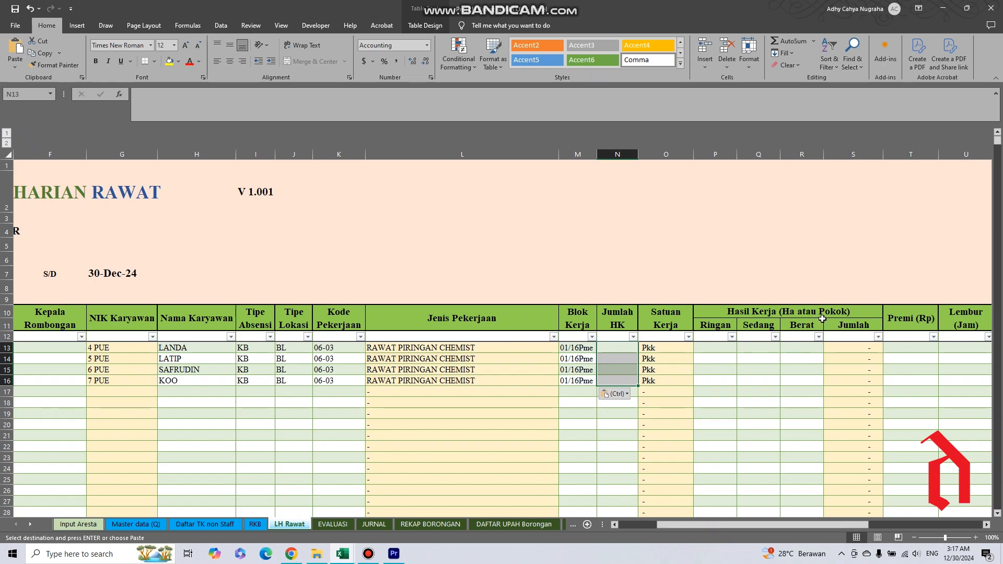
pyautogui.moveTo(713, 326); pyautogui.dragTo(797, 324)
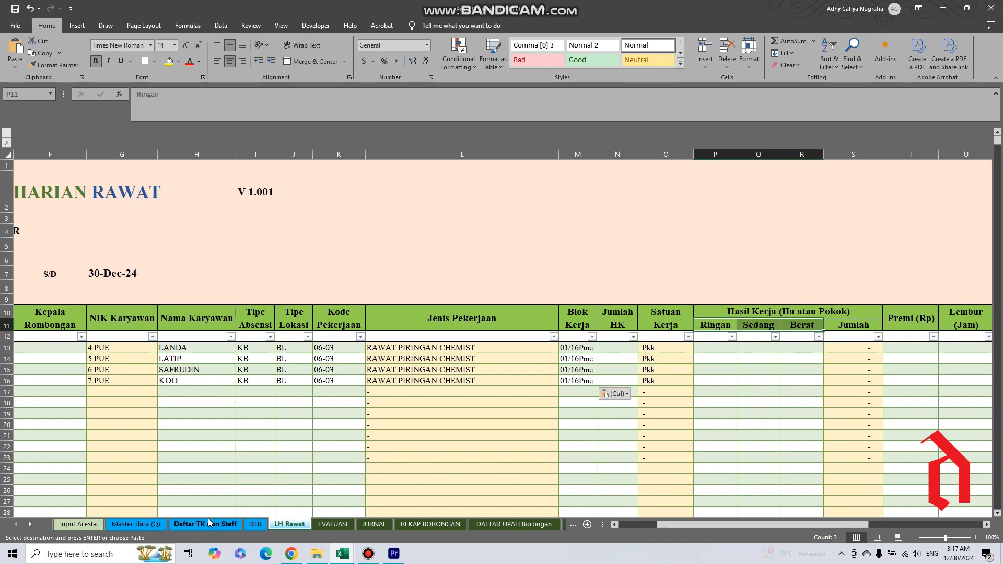
# Find activity 06-03 RAWAT PIRINGAN CHEMIST on the Master data (Q) sheet and examine its Harga Ringan, Sedang and Berat rates.
pyautogui.click(136, 525)
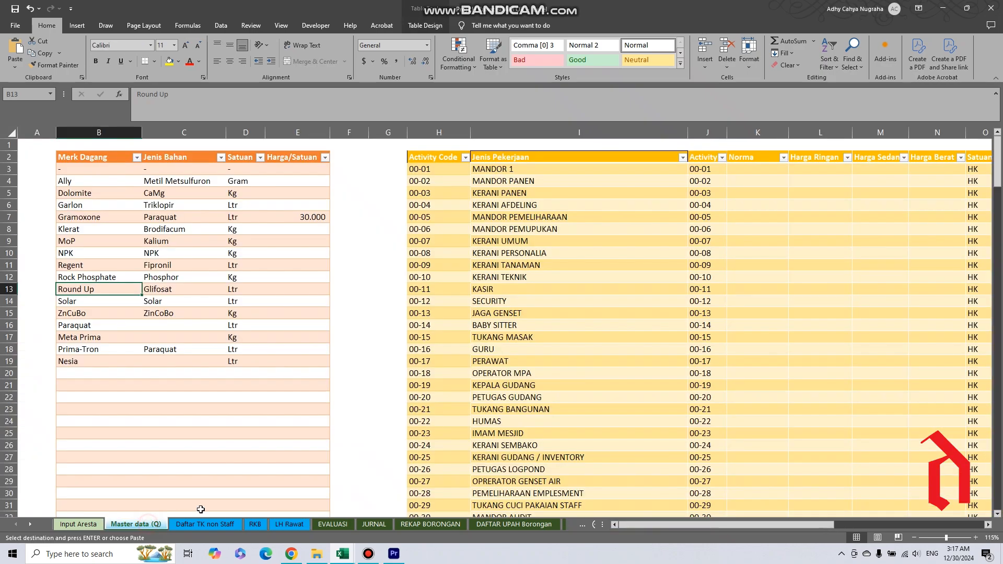
pyautogui.scroll(-1, 863, 243)
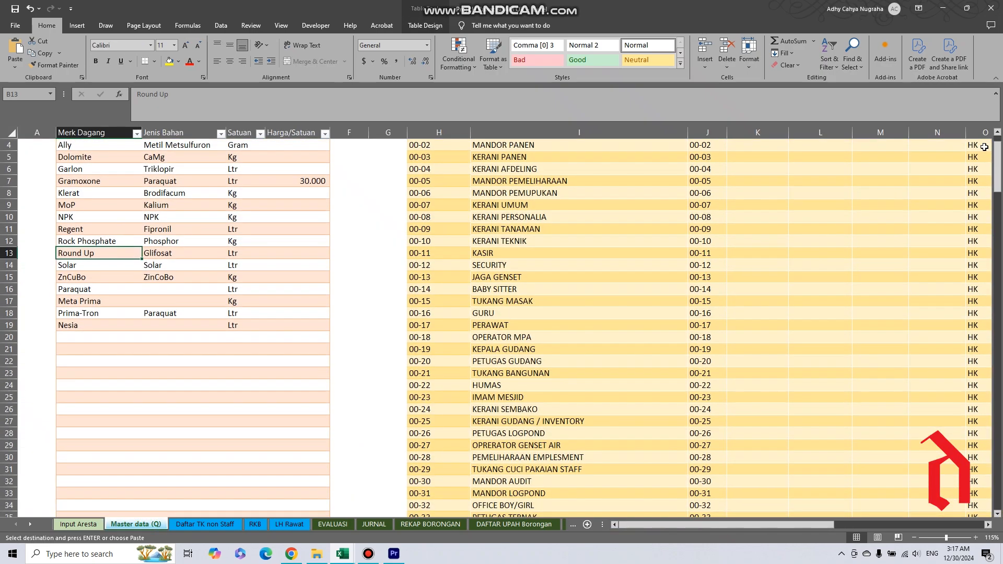
pyautogui.moveTo(997, 166); pyautogui.dragTo(1001, 283)
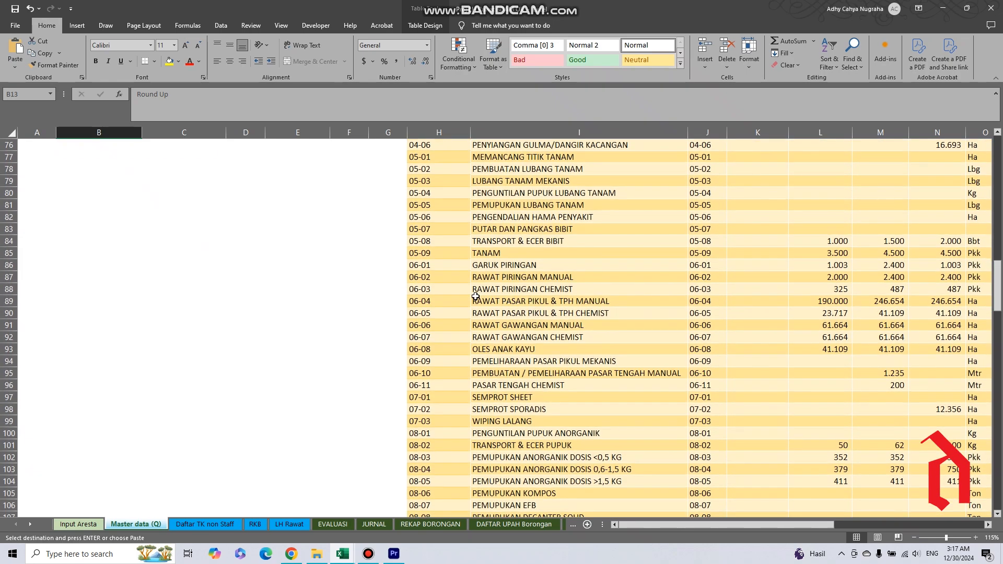
pyautogui.click(417, 291)
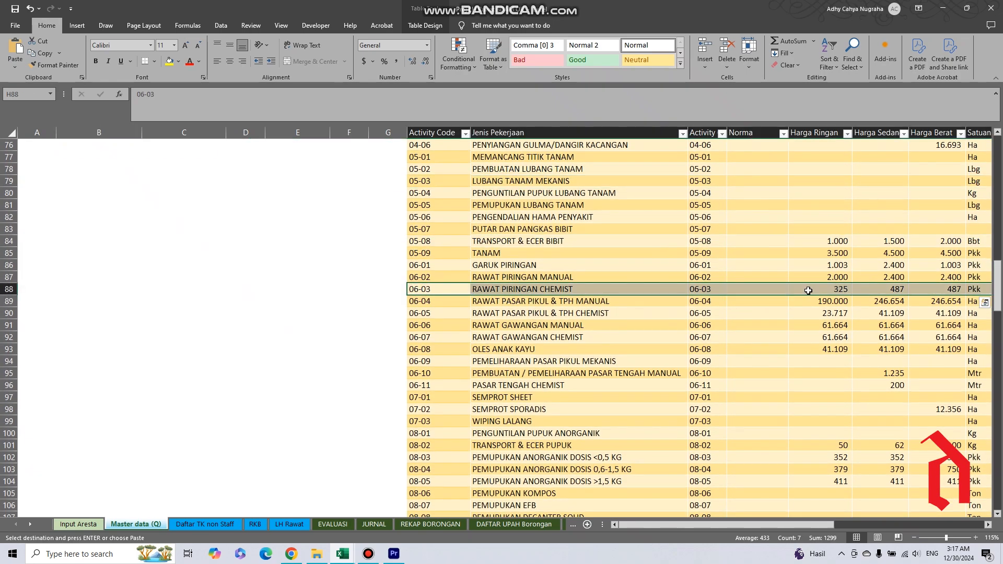
pyautogui.moveTo(830, 291); pyautogui.dragTo(922, 290)
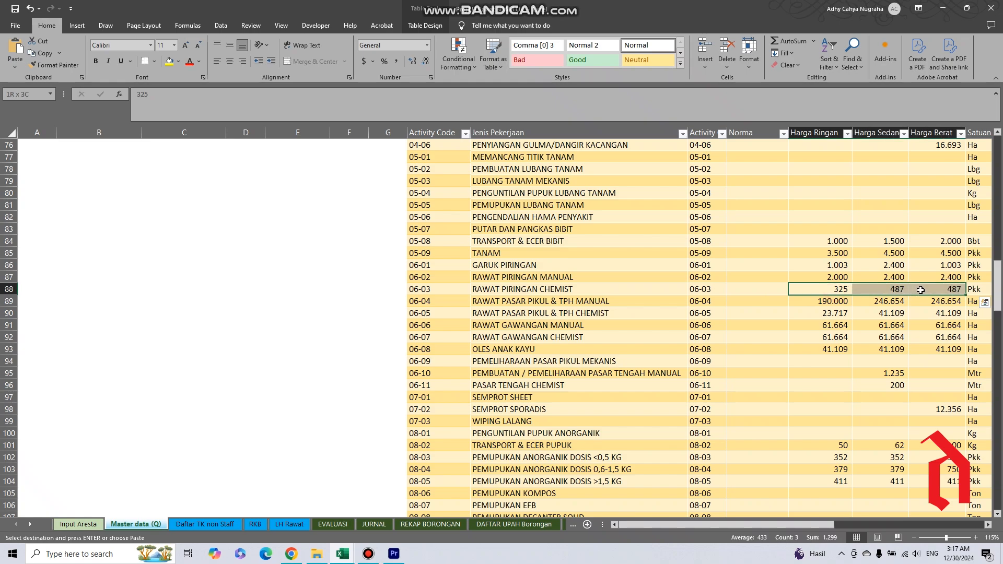
pyautogui.click(835, 288)
pyautogui.click(898, 288)
pyautogui.click(928, 288)
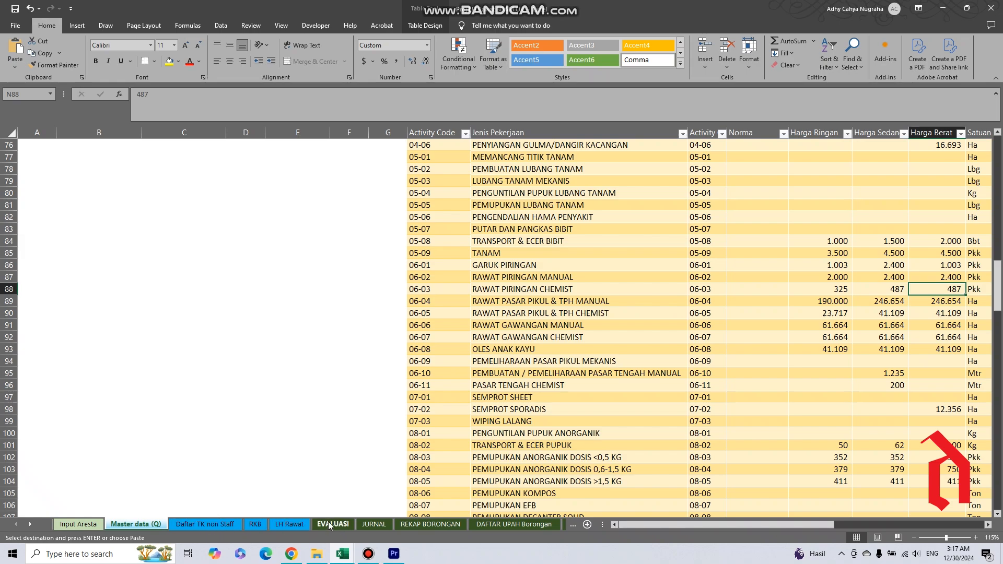
# Return to the LH Rawat sheet and compare rows 13 to 16's Jenis Pekerjaan with their Ringan, Sedang and Berat cells.
pyautogui.click(290, 524)
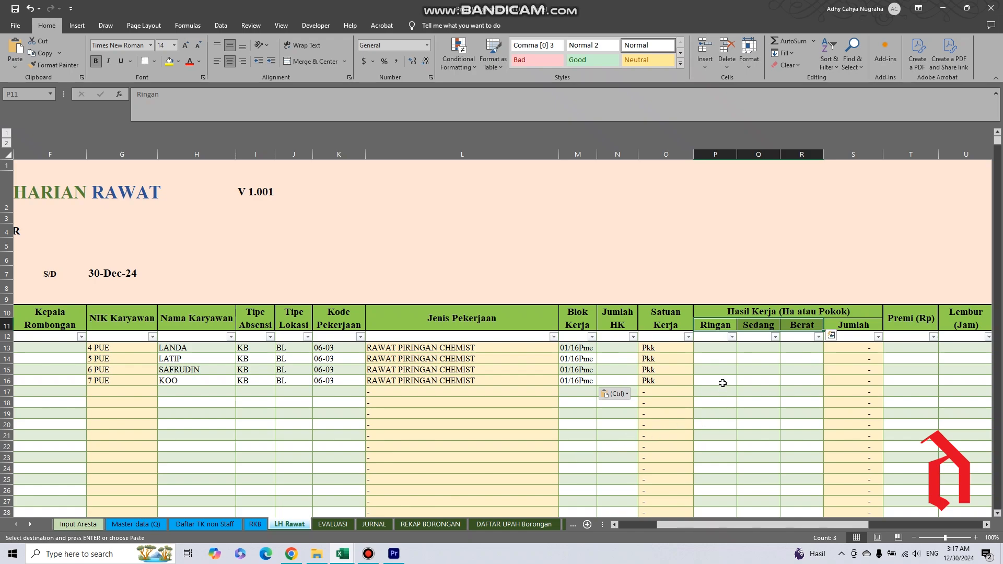
pyautogui.click(711, 347)
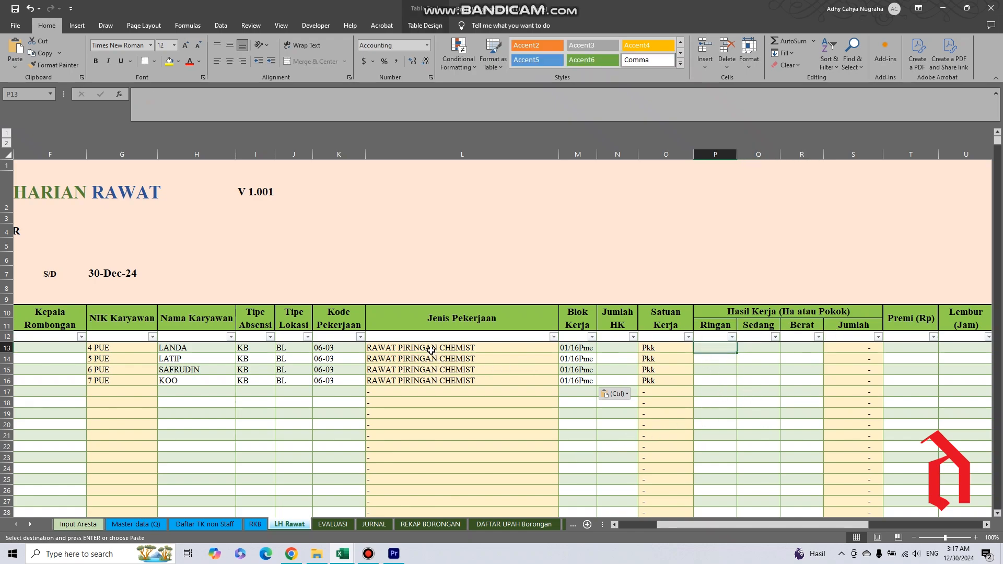
pyautogui.moveTo(433, 351); pyautogui.dragTo(434, 380)
pyautogui.moveTo(717, 345); pyautogui.dragTo(716, 381)
pyautogui.moveTo(755, 352); pyautogui.dragTo(765, 380)
pyautogui.moveTo(795, 349); pyautogui.dragTo(800, 381)
pyautogui.moveTo(715, 351); pyautogui.dragTo(721, 381)
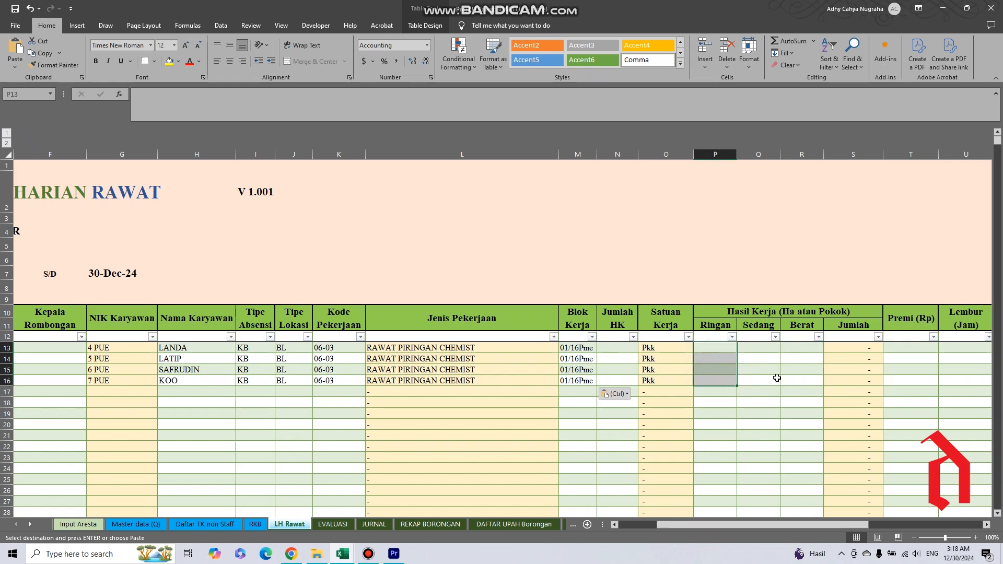
# Enter the Ringan work results 350, 300, 200 and 150 for rows 13 to 16 under Hasil Kerja.
pyautogui.click(708, 350)
pyautogui.write('350')
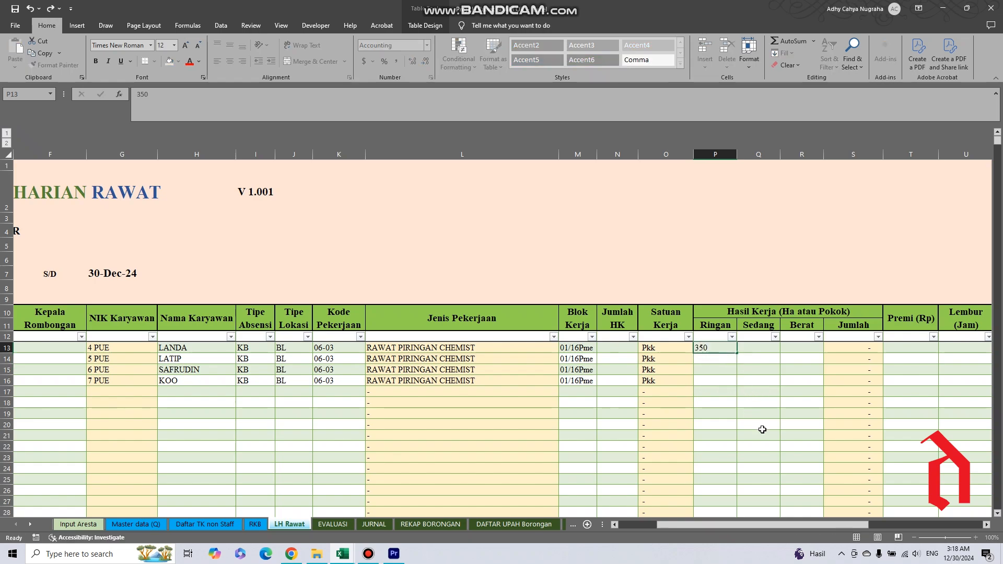
pyautogui.press('Return')
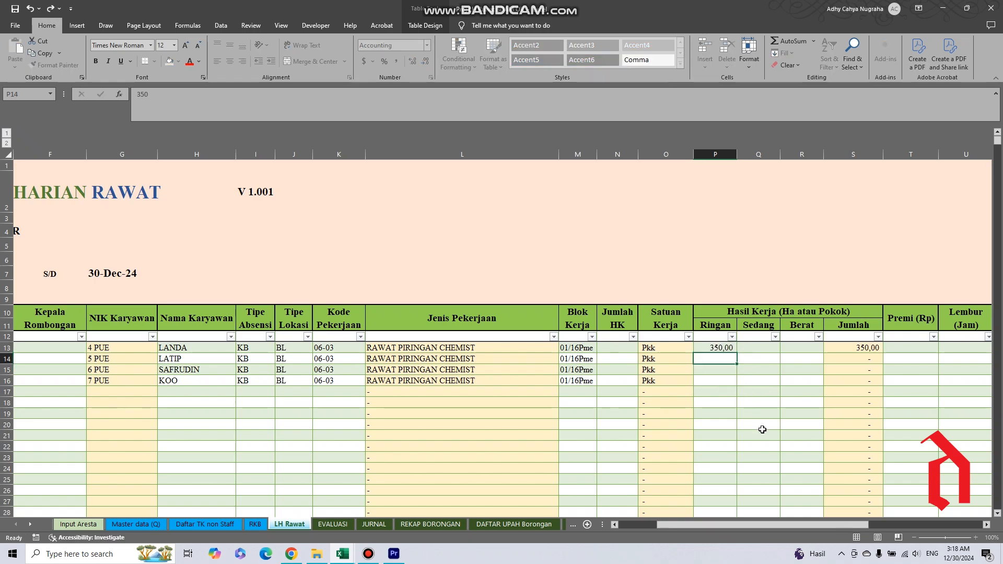
pyautogui.write('300')
pyautogui.press('Return')
pyautogui.write('200')
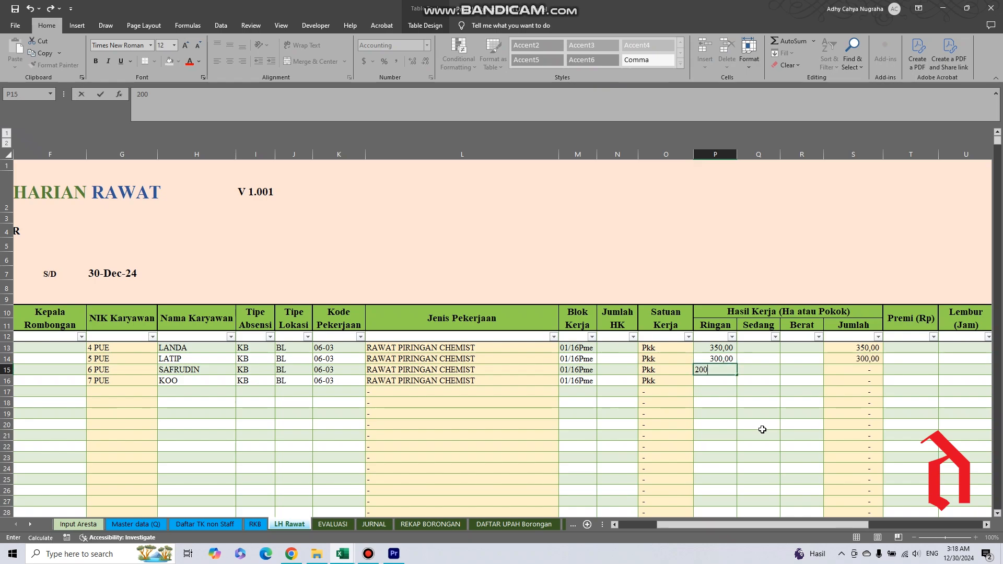
pyautogui.press('Return')
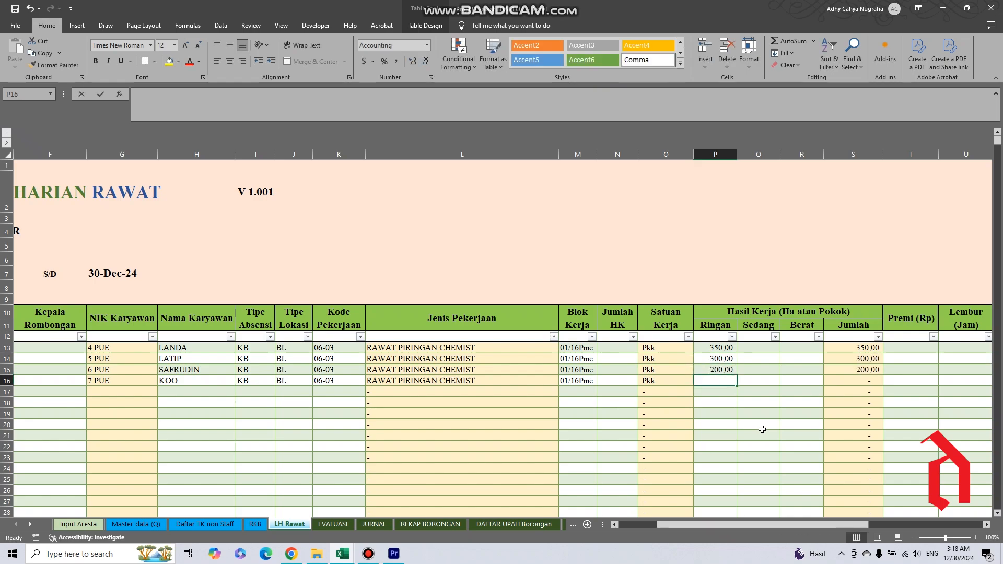
pyautogui.write('150')
pyautogui.press('Return')
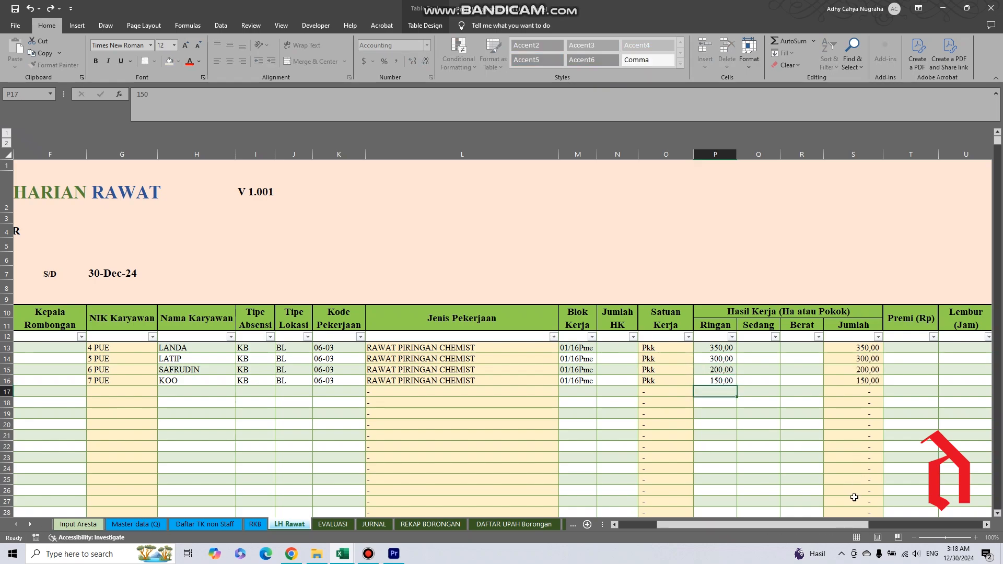
# Select the Ringan results in rows 13 to 16 and review these rows from Tanggal BKM across to the Bahan columns.
pyautogui.press('Up')
pyautogui.press('Up')
pyautogui.press('Up')
pyautogui.press('Up')
pyautogui.hotkey('shift', 'Down')
pyautogui.hotkey('shift', 'Down')
pyautogui.hotkey('shift', 'Down')
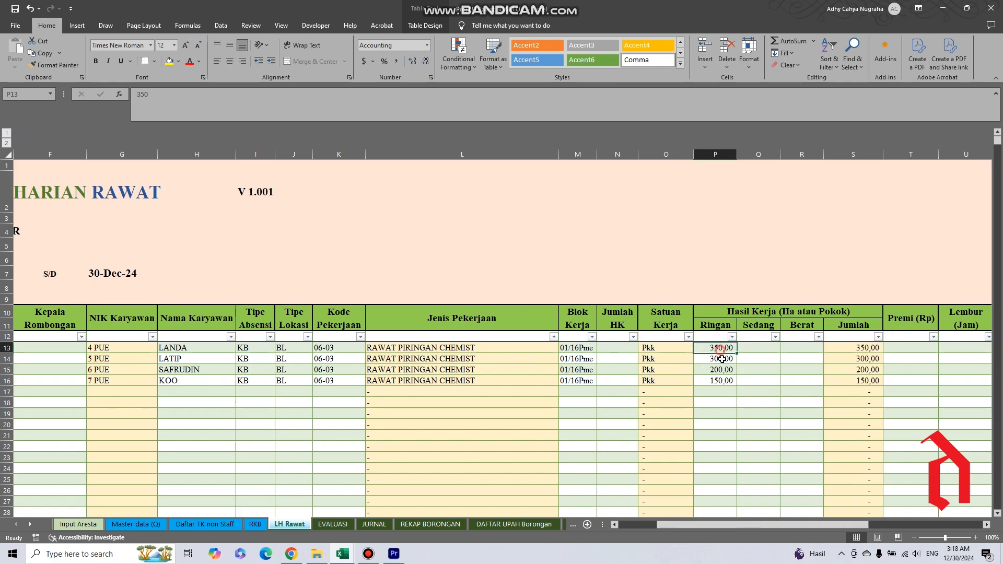
pyautogui.moveTo(757, 526); pyautogui.dragTo(702, 529)
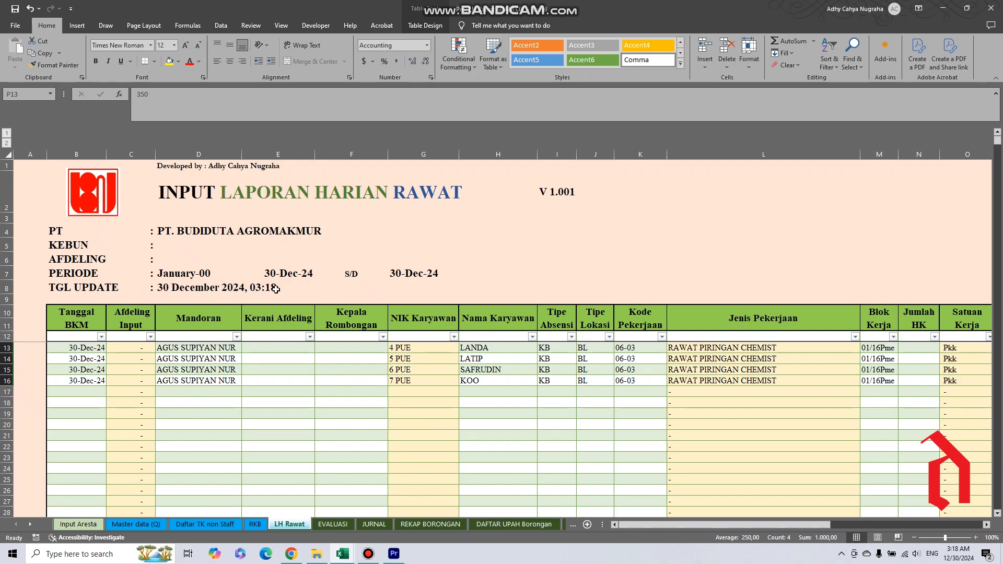
pyautogui.moveTo(674, 524); pyautogui.dragTo(734, 547)
pyautogui.hscroll(4, 513, 492)
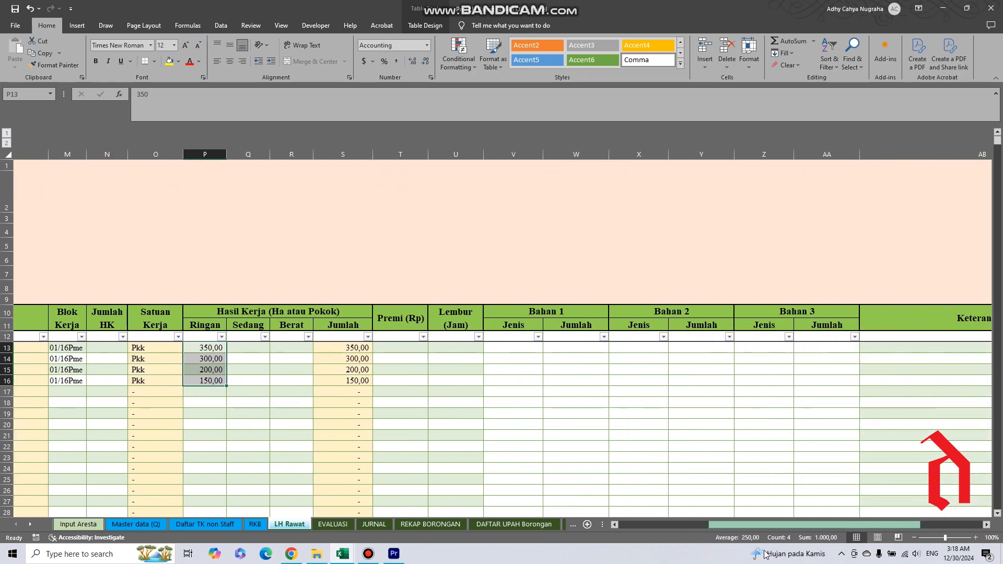
# Choose Gramoxone from the materials list as the Bahan 1 Jenis for row 13.
pyautogui.click(471, 348)
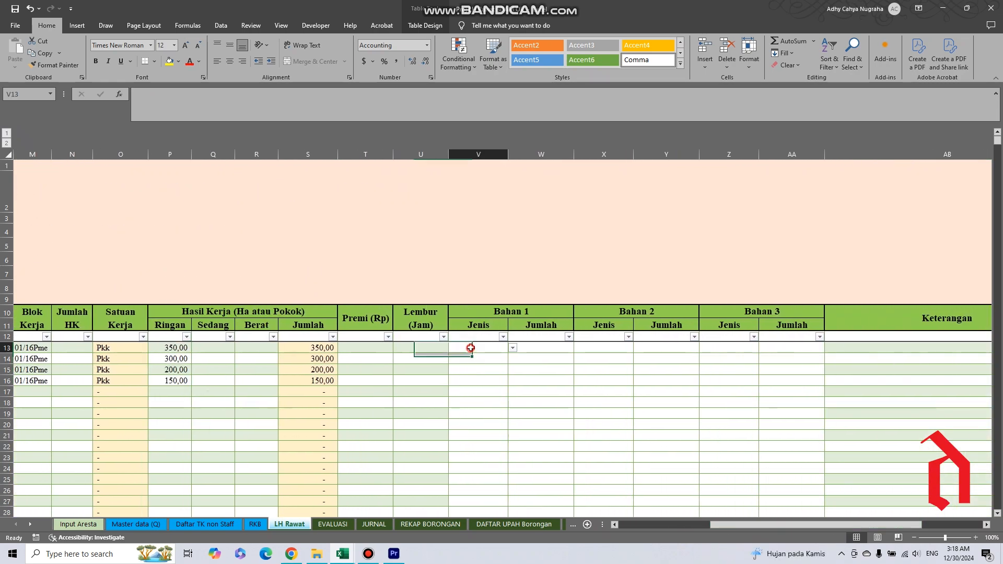
pyautogui.click(512, 348)
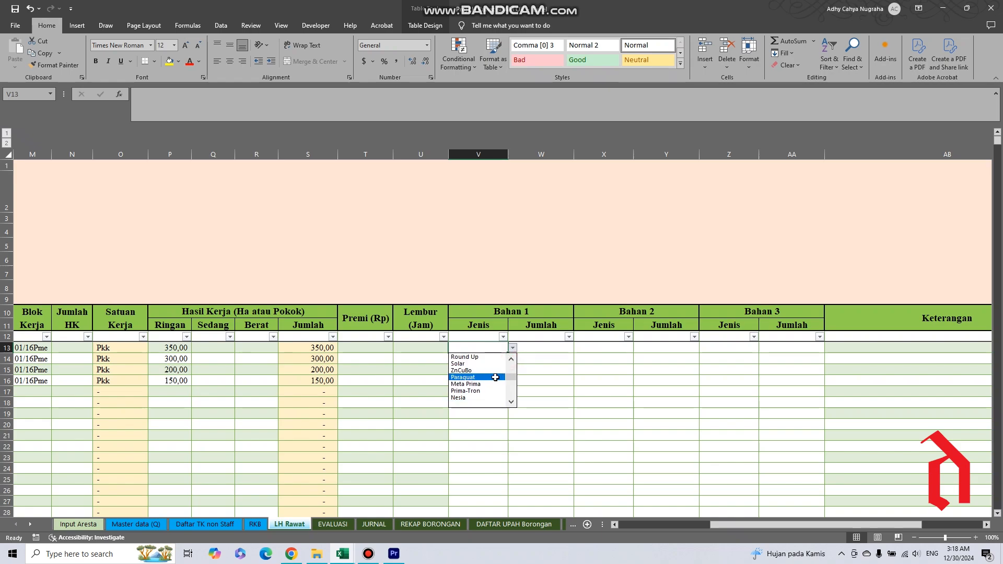
pyautogui.doubleClick(513, 359)
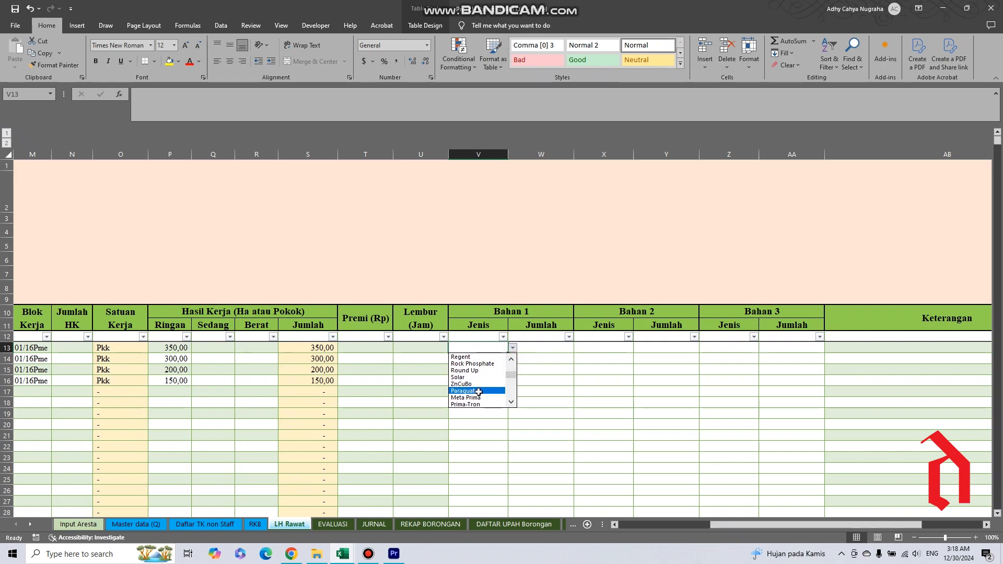
pyautogui.click(511, 359)
pyautogui.click(512, 360)
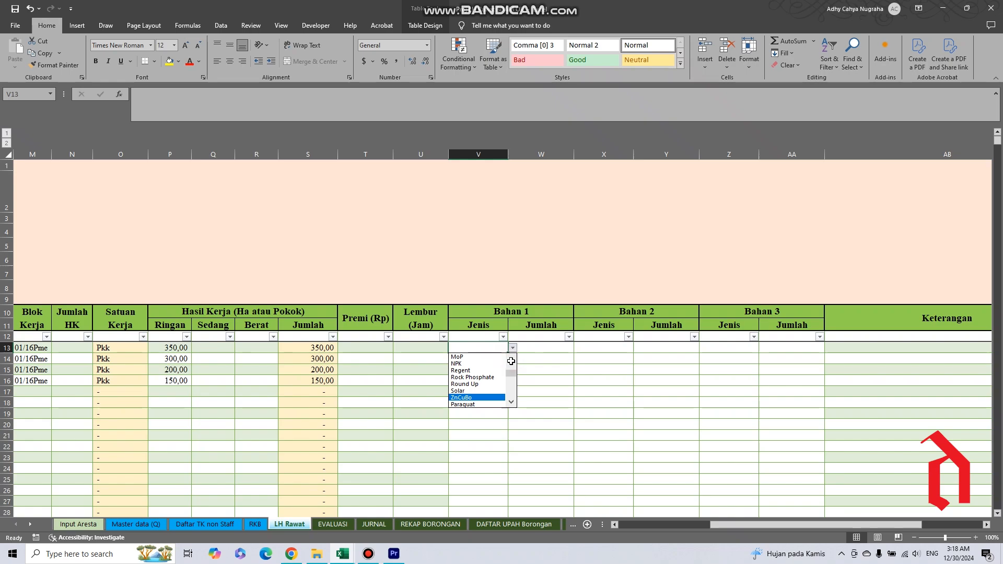
pyautogui.click(511, 360)
pyautogui.moveTo(511, 371); pyautogui.dragTo(511, 366)
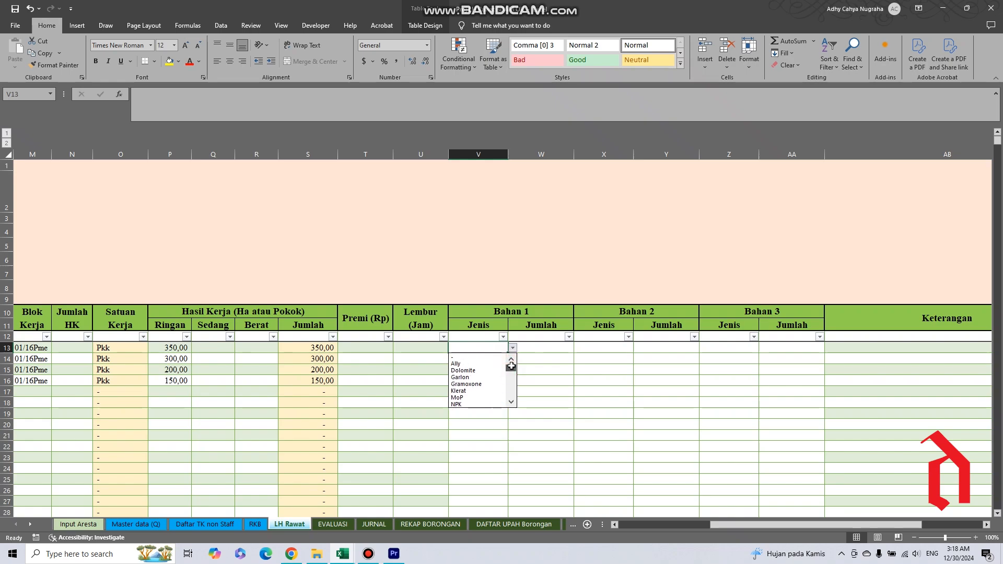
pyautogui.click(474, 385)
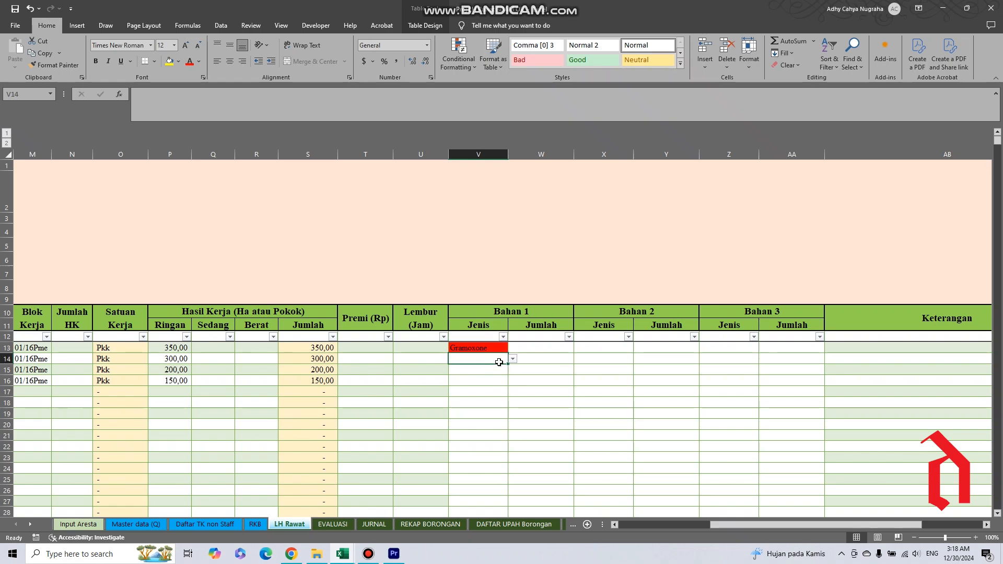
# Copy Gramoxone from row 13 into the Bahan 1 Jenis cells of rows 14 to 16.
pyautogui.hotkey('ctrl', 'c')
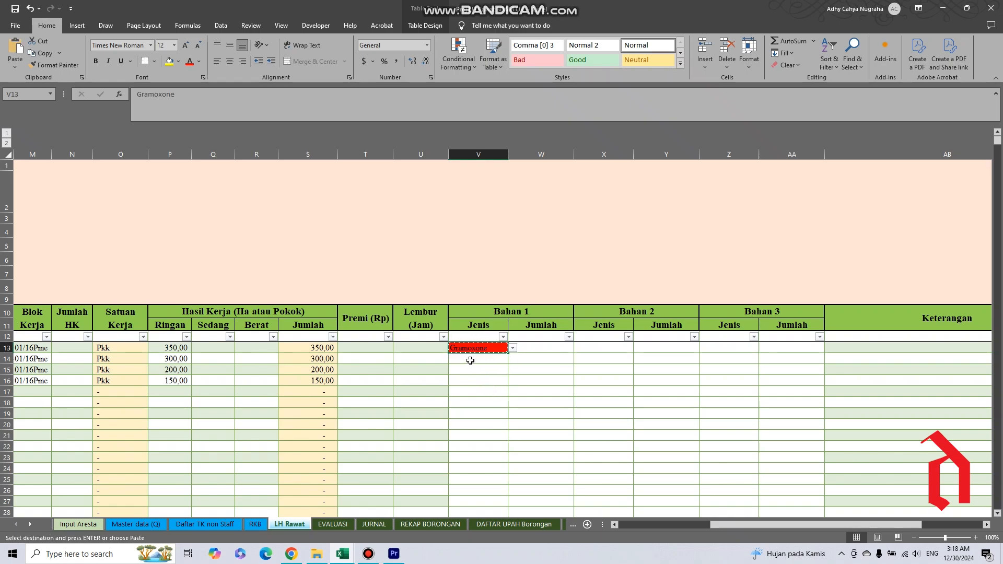
pyautogui.moveTo(475, 360); pyautogui.dragTo(473, 381)
pyautogui.rightClick(473, 381)
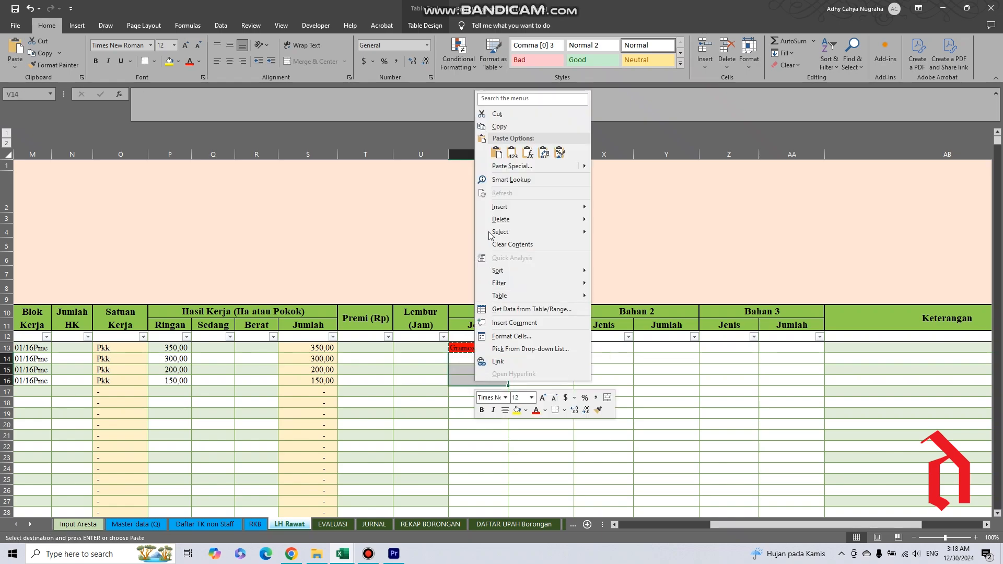
pyautogui.click(489, 147)
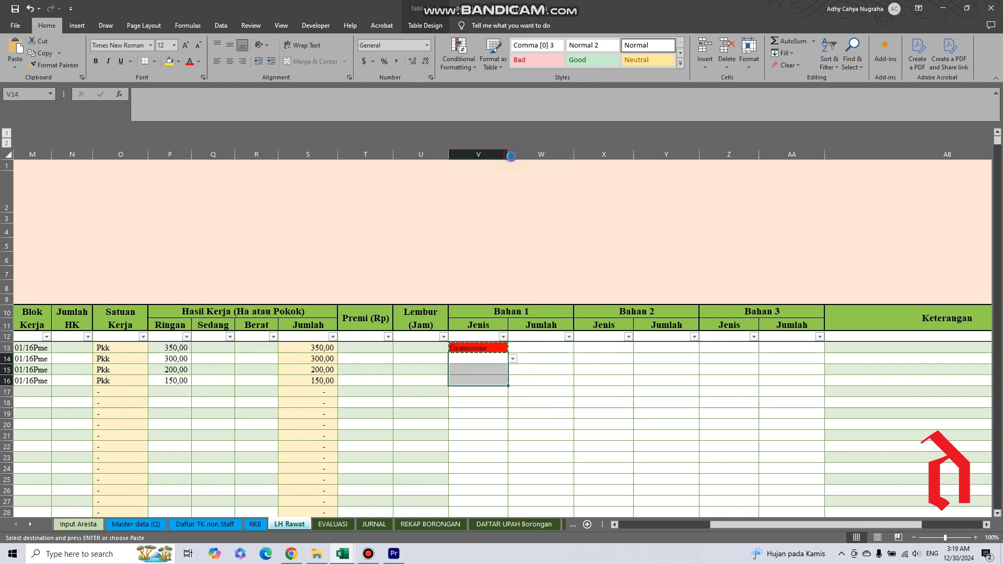
# Enter the Bahan 1 Jumlah quantities 1, 0,75, 0,8 and 0,6 for rows 13 to 16.
pyautogui.click(541, 351)
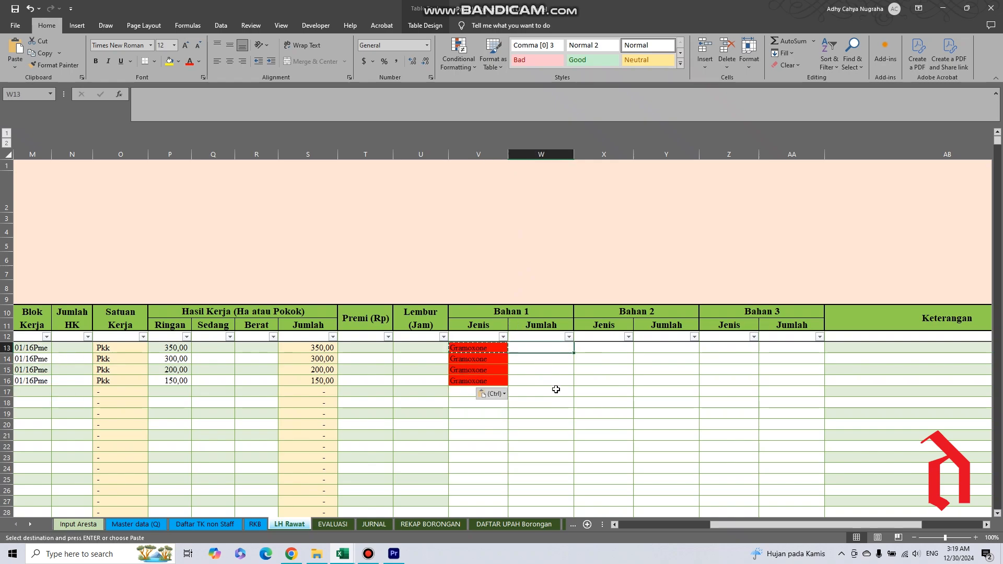
pyautogui.write('1')
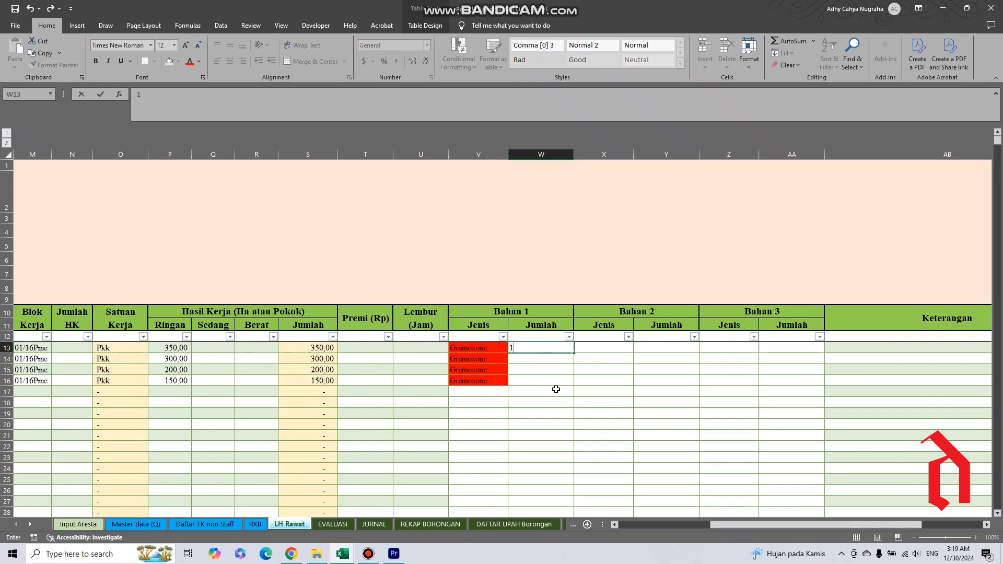
pyautogui.press('Return')
pyautogui.write('0,75')
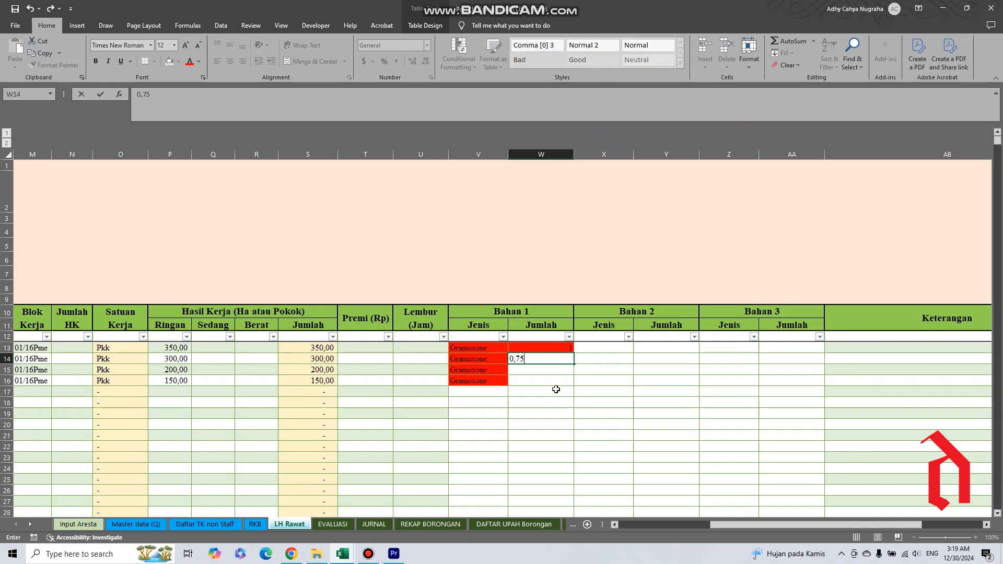
pyautogui.press('Return')
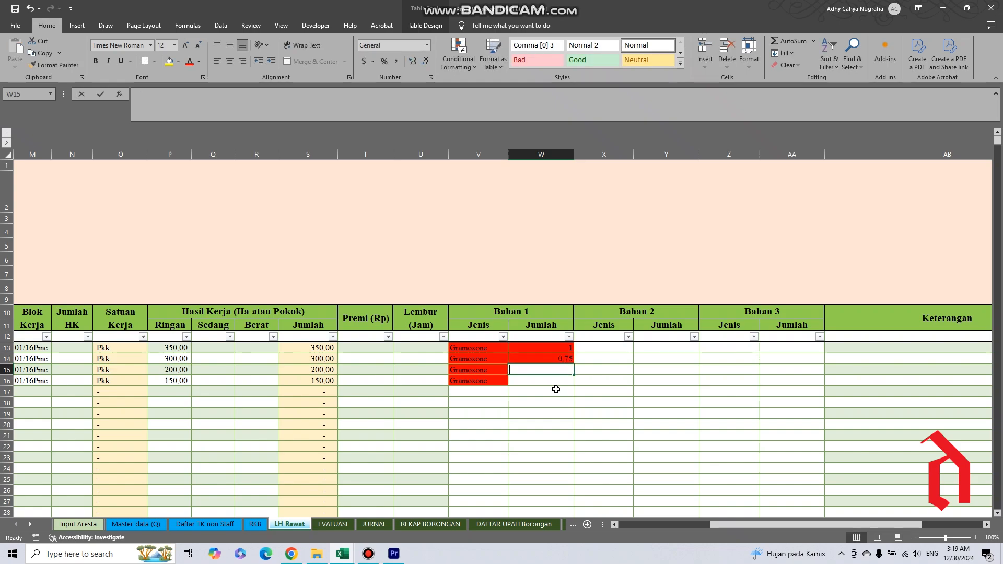
pyautogui.write('0,8')
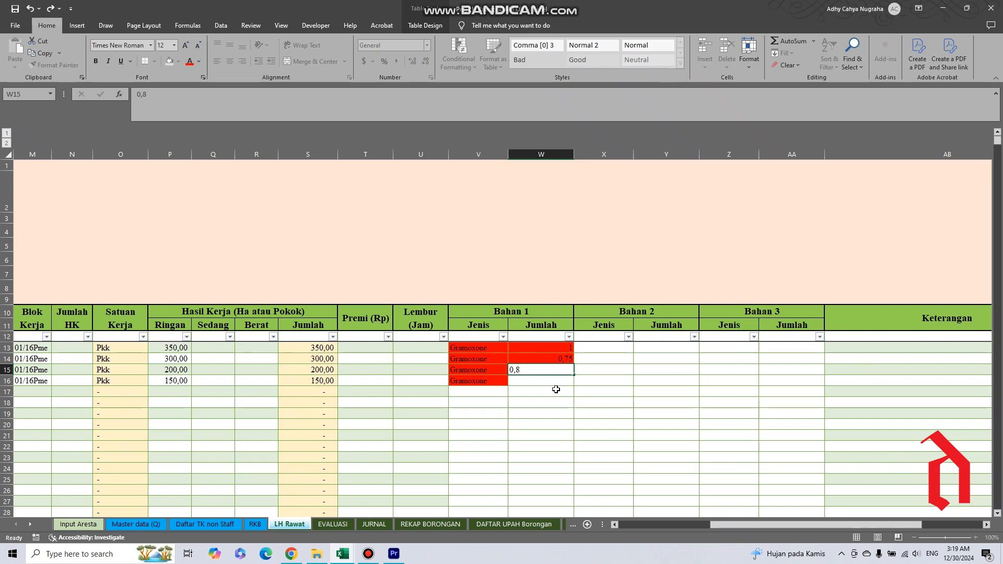
pyautogui.press('Return')
pyautogui.write('0,6')
pyautogui.press('Return')
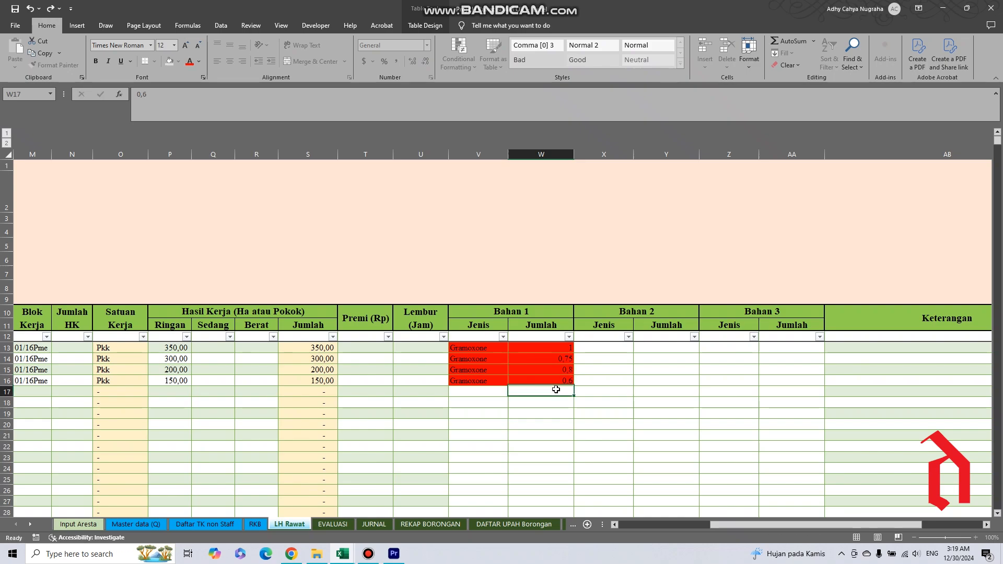
# Browse the materials available for row 13's Bahan 2 Jenis and close the list without choosing one.
pyautogui.click(600, 347)
pyautogui.click(638, 350)
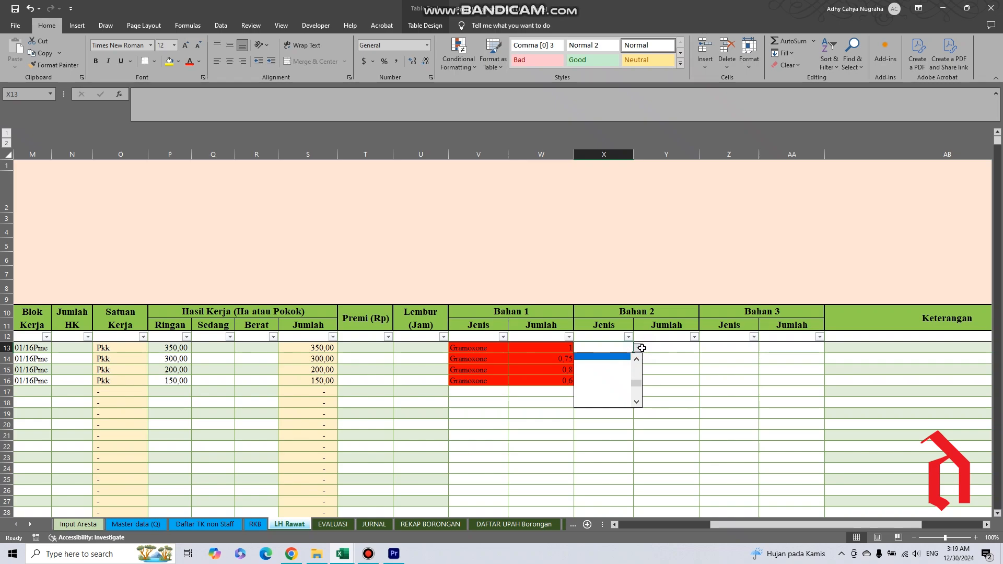
pyautogui.click(640, 360)
pyautogui.click(640, 361)
pyautogui.click(640, 360)
pyautogui.click(640, 360)
pyautogui.click(640, 361)
pyautogui.click(640, 361)
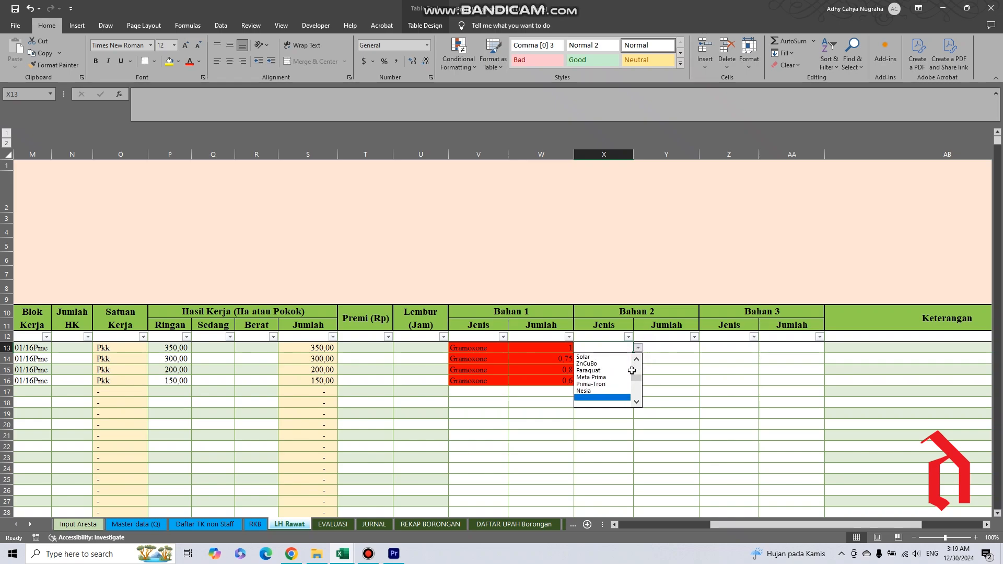
pyautogui.click(636, 361)
pyautogui.click(636, 361)
pyautogui.click(637, 361)
pyautogui.click(637, 361)
pyautogui.click(637, 361)
pyautogui.click(637, 361)
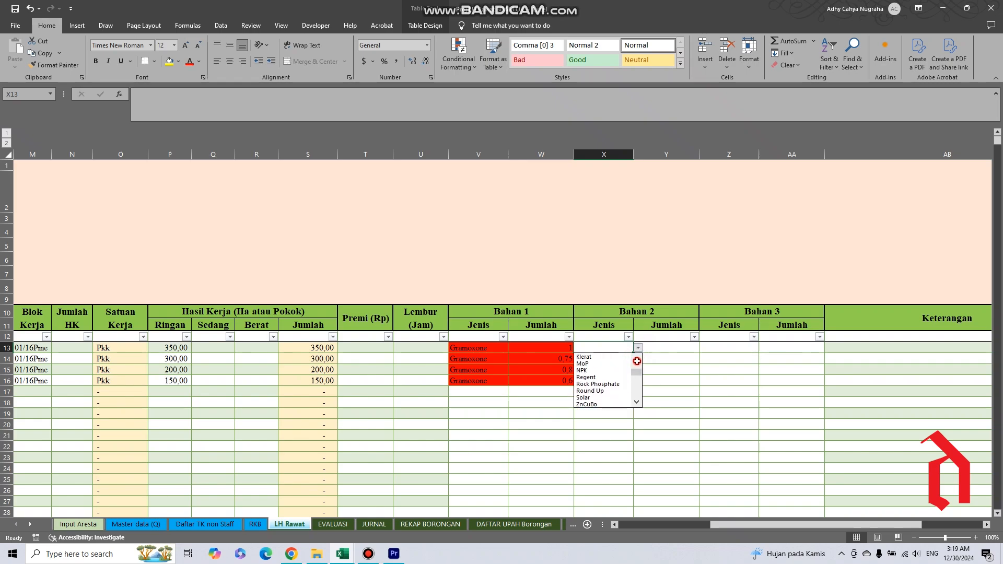
pyautogui.click(637, 360)
pyautogui.click(637, 361)
pyautogui.click(637, 361)
pyautogui.click(637, 361)
pyautogui.click(637, 361)
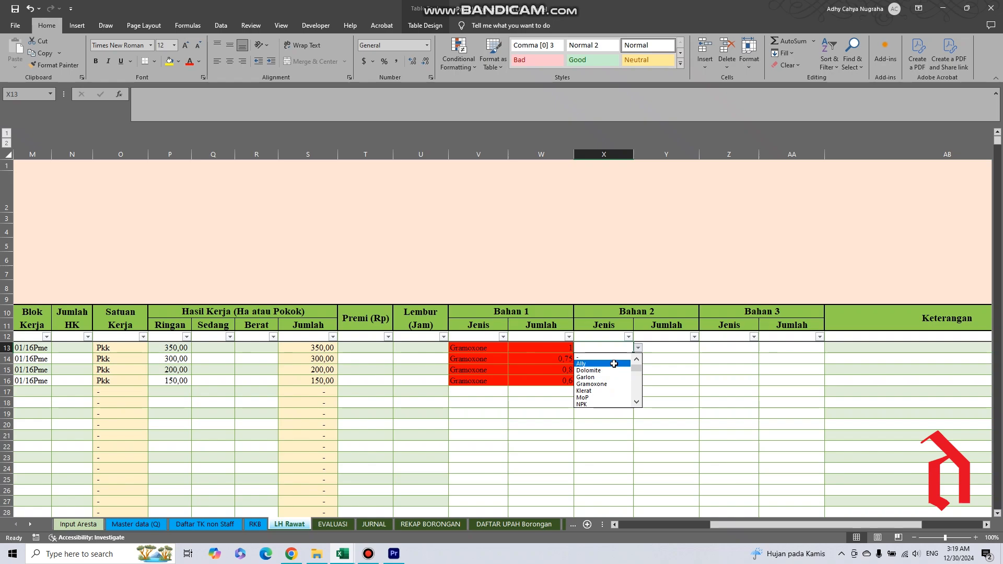
pyautogui.press('Escape')
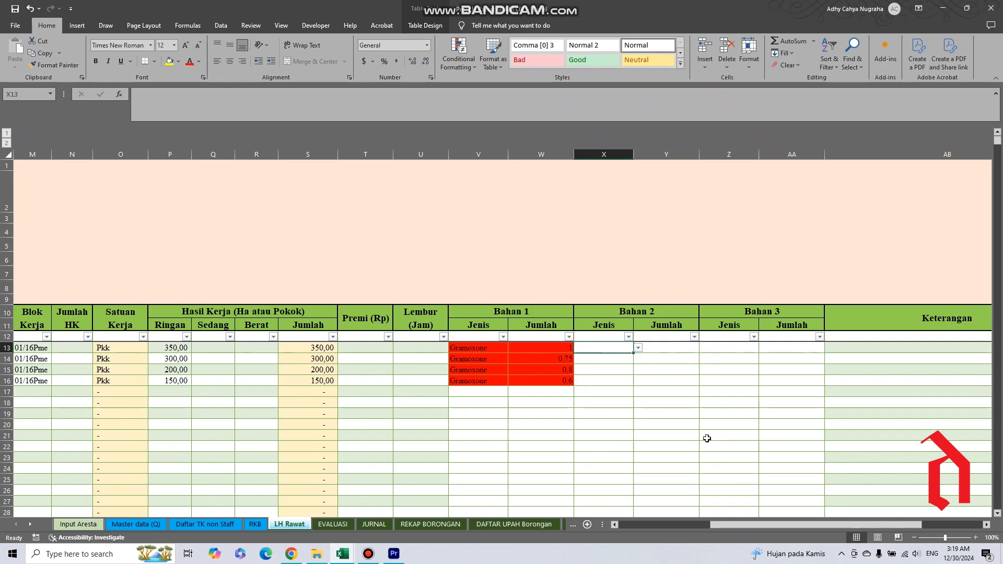
pyautogui.click(643, 421)
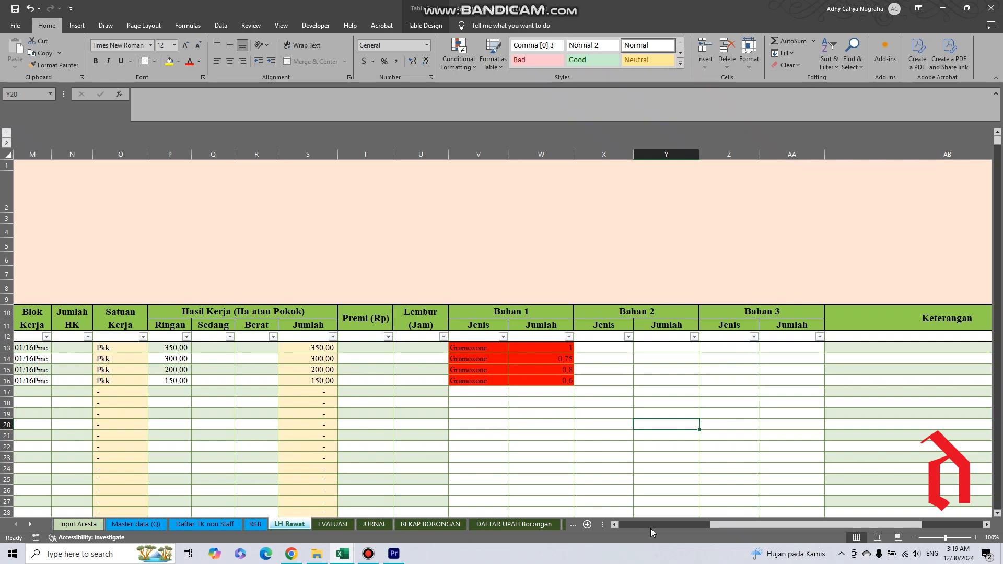
# Examine the Premi (Rp) and Lembur (Jam) cells for rows 13 to 16 and the Keterangan cell of row 13.
pyautogui.moveTo(717, 525); pyautogui.dragTo(708, 525)
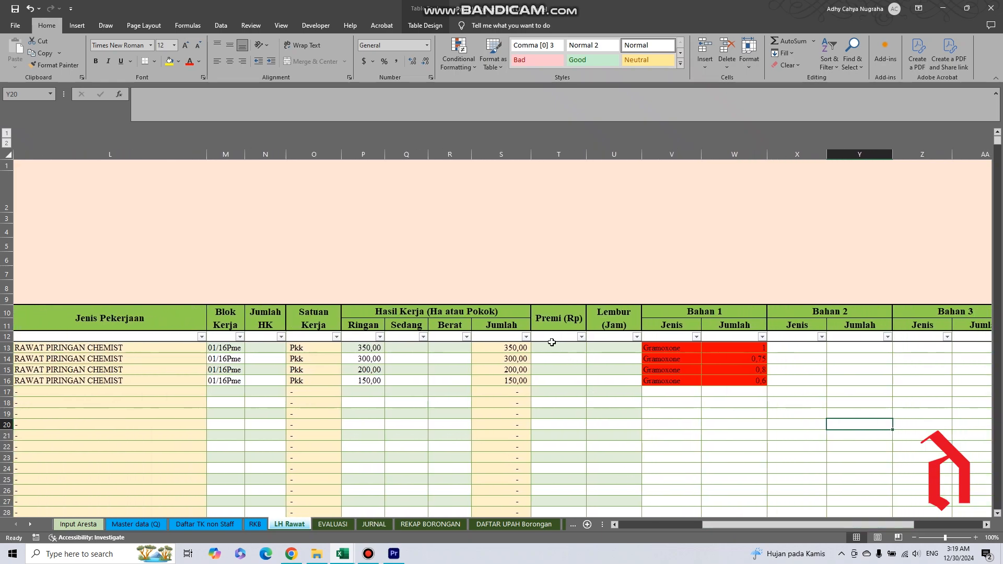
pyautogui.click(550, 331)
pyautogui.click(551, 333)
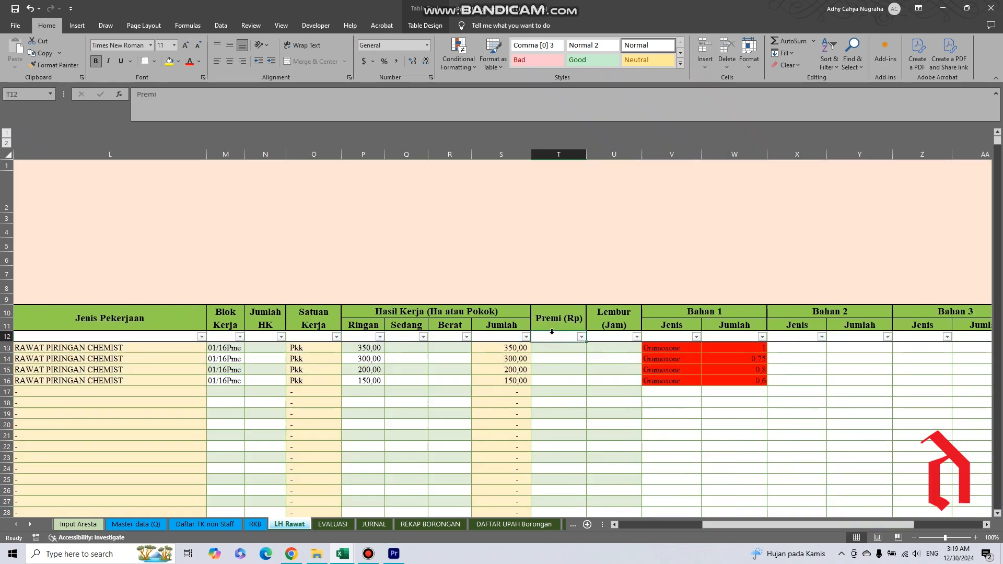
pyautogui.click(554, 334)
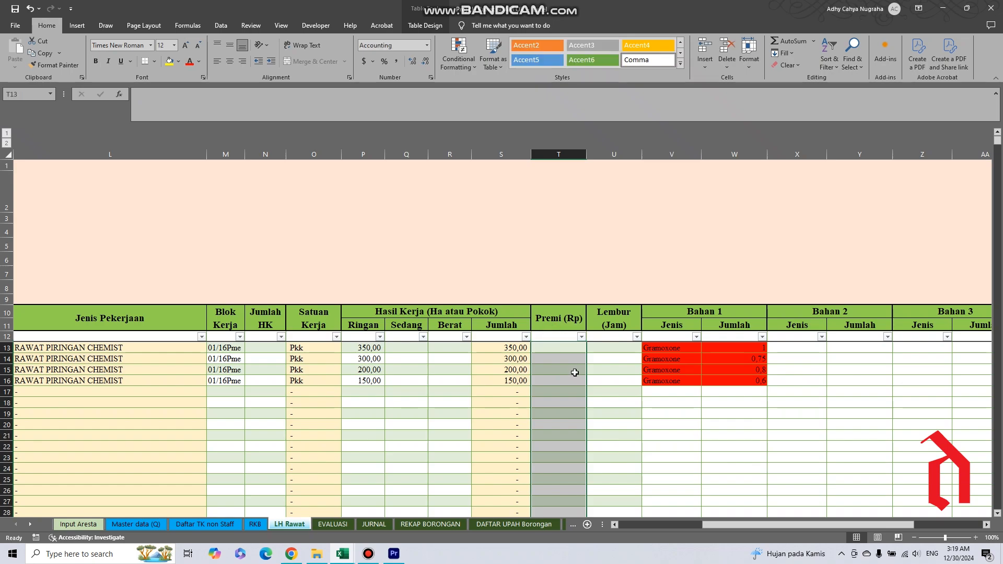
pyautogui.moveTo(553, 346); pyautogui.dragTo(562, 382)
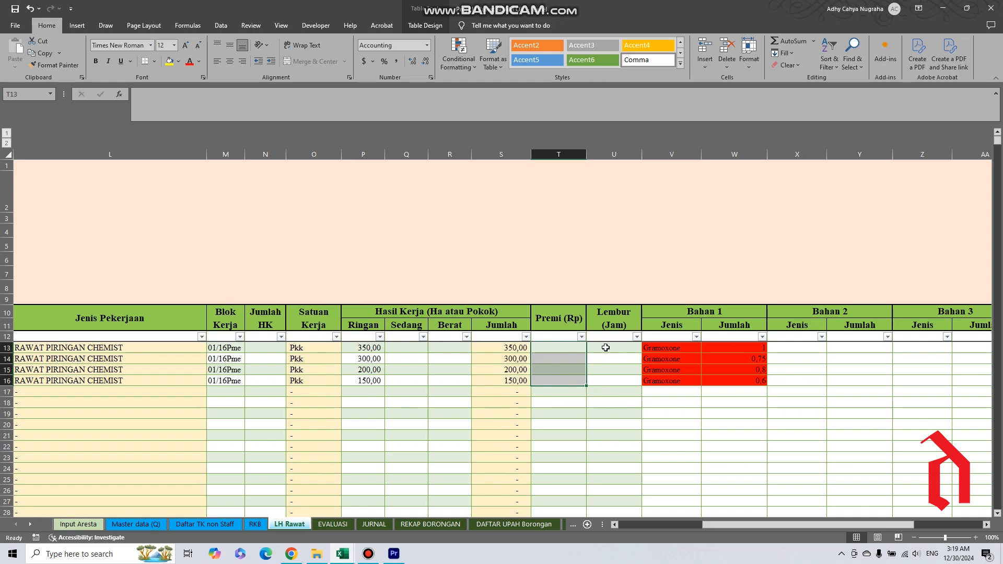
pyautogui.moveTo(610, 351); pyautogui.dragTo(612, 388)
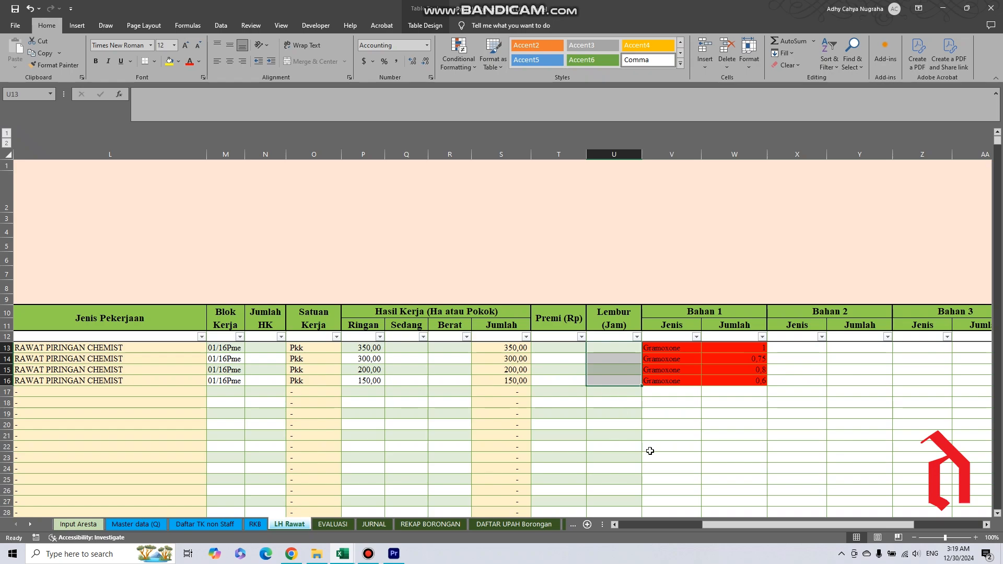
pyautogui.moveTo(723, 525); pyautogui.dragTo(833, 406)
pyautogui.click(693, 350)
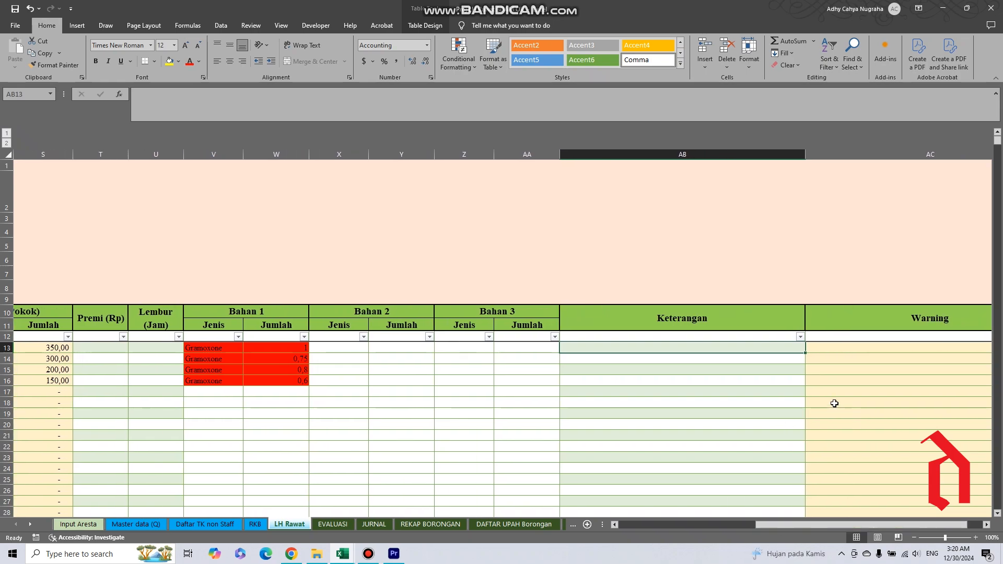
# Examine the empty Keterangan and Warning cells beside the filled rows, ending back at the sheet's first columns.
pyautogui.click(833, 352)
pyautogui.click(839, 371)
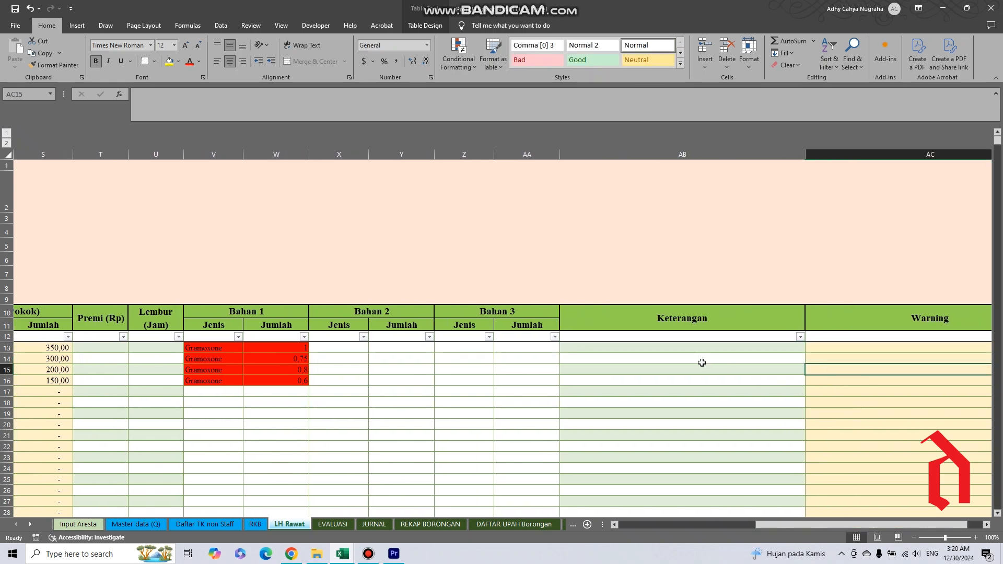
pyautogui.click(687, 348)
pyautogui.click(661, 381)
pyautogui.click(662, 416)
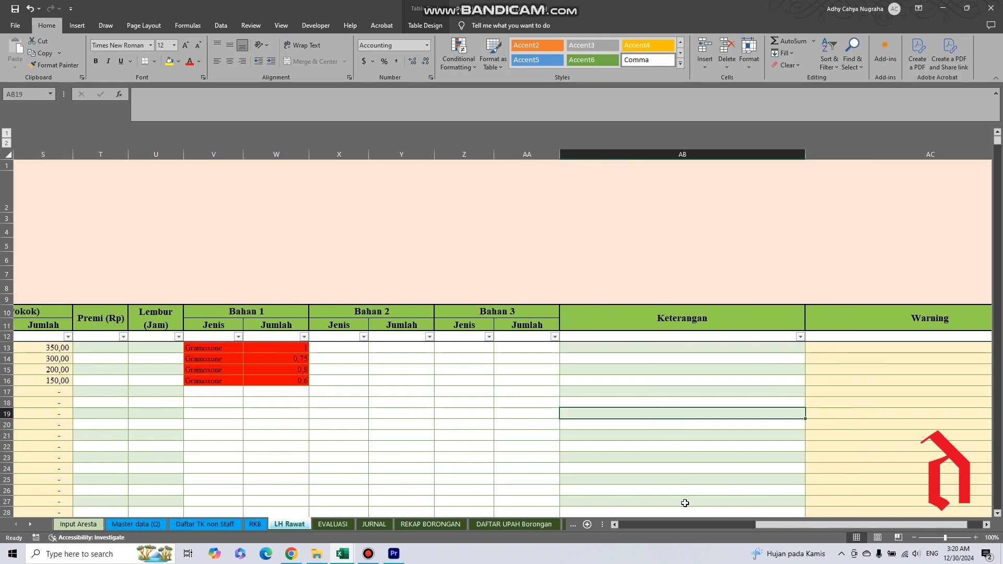
pyautogui.moveTo(763, 522); pyautogui.dragTo(626, 530)
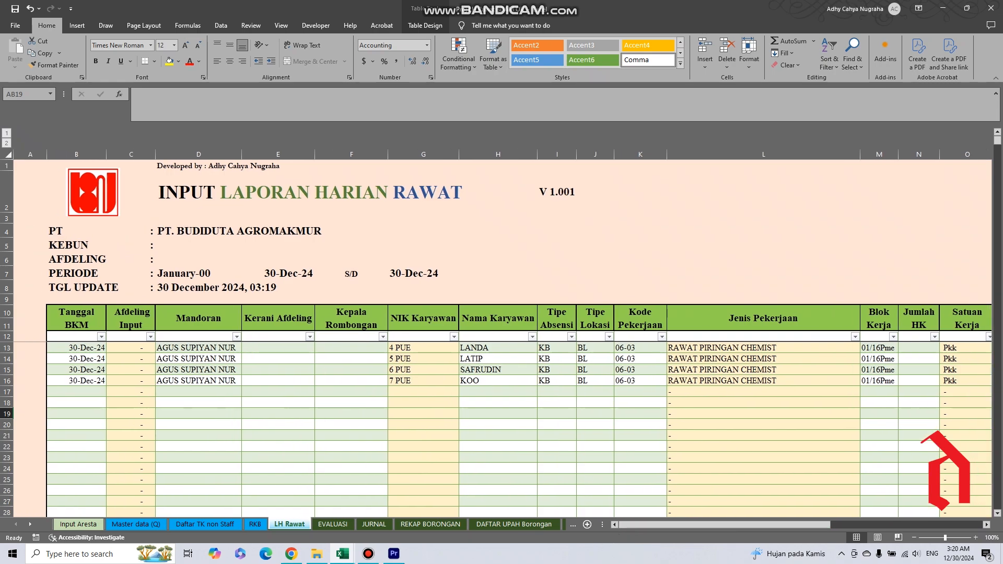
pyautogui.click(368, 554)
pyautogui.moveTo(693, 477); pyautogui.dragTo(690, 471)
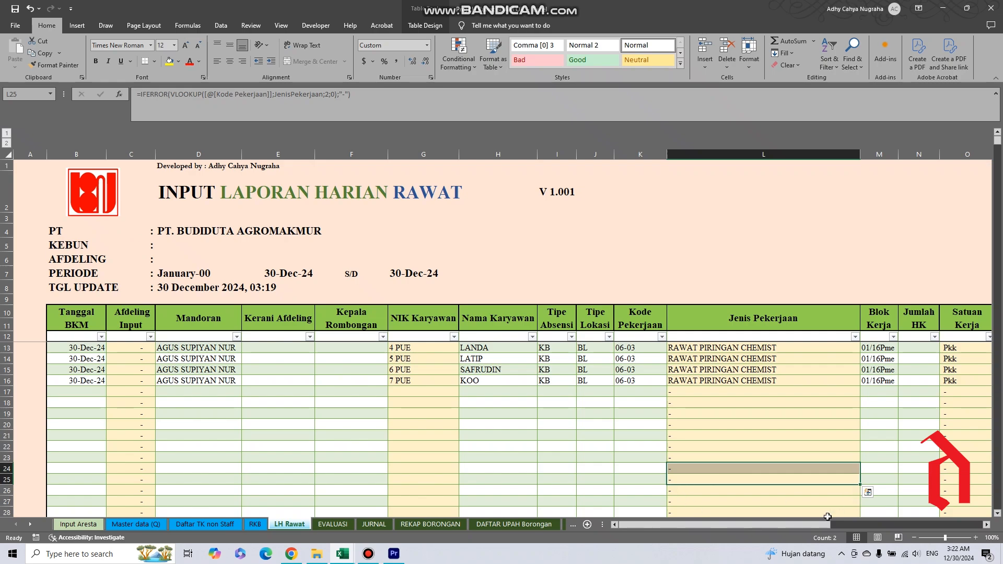
pyautogui.moveTo(800, 525); pyautogui.dragTo(777, 531)
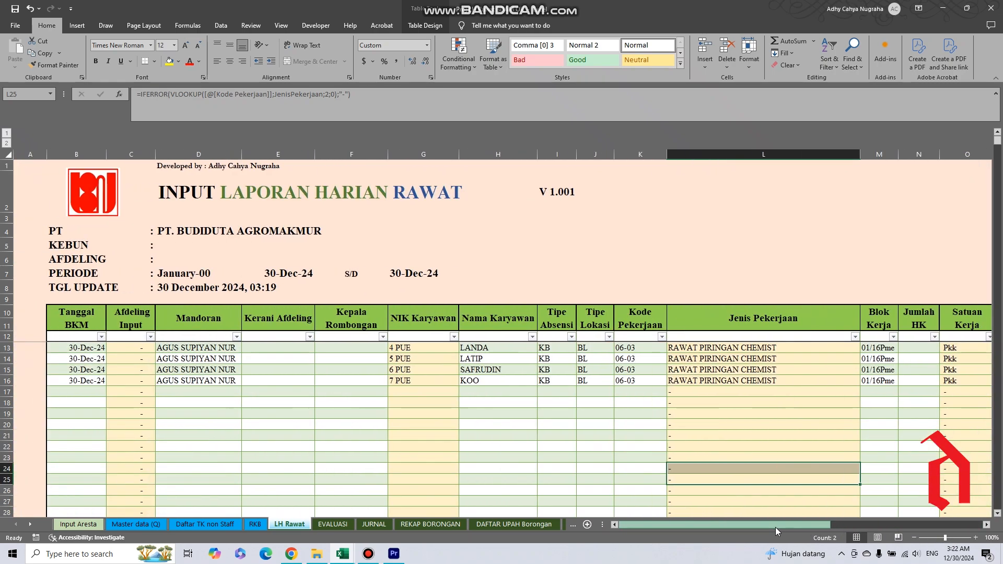
# View the report sheets EVALUASI, JURNAL, REKAP BORONGAN, DAFTAR UPAH Borongan, DAFTAR UPAH Harian and Slip one after another.
pyautogui.click(334, 525)
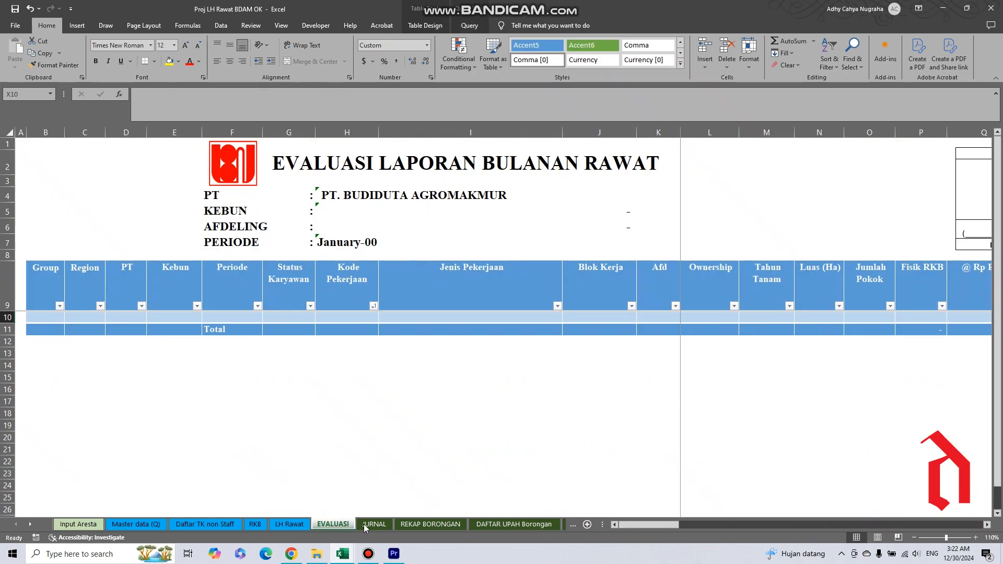
pyautogui.click(369, 525)
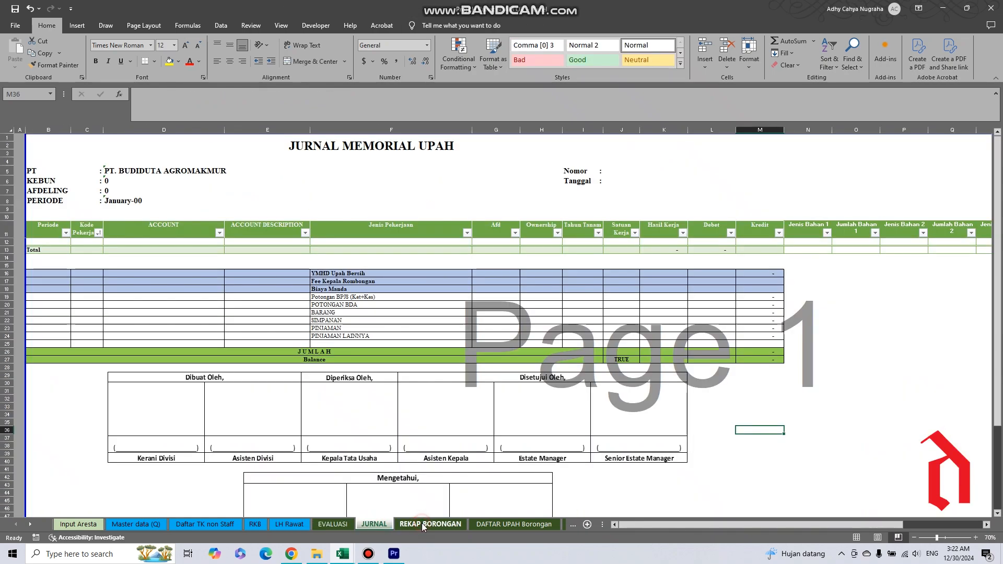
pyautogui.click(423, 524)
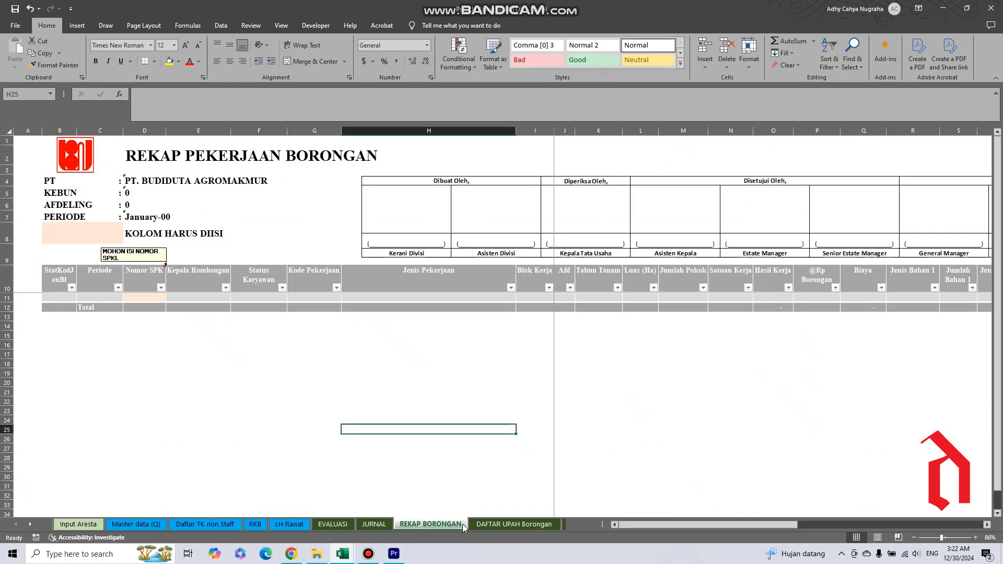
pyautogui.click(508, 526)
pyautogui.click(562, 525)
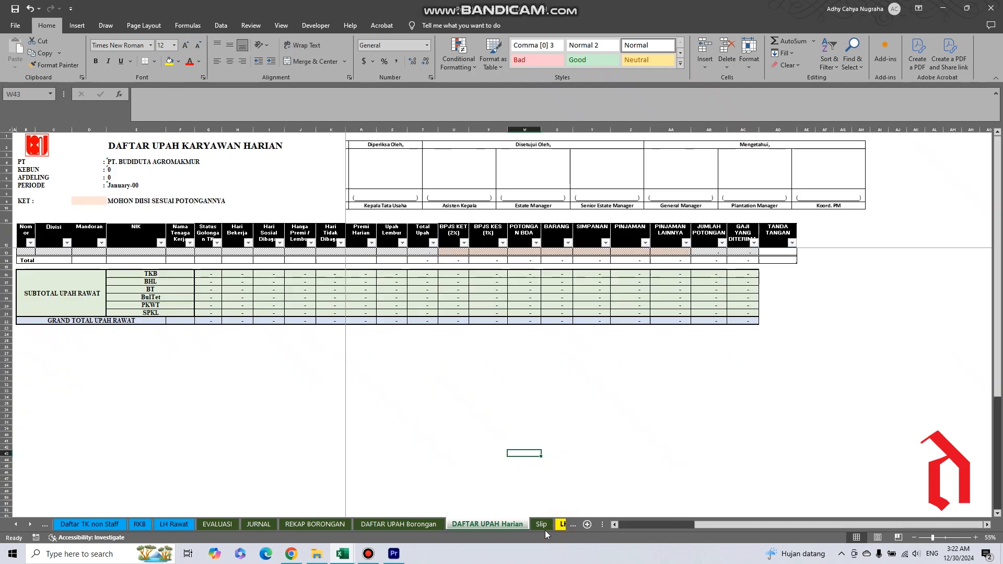
pyautogui.click(544, 527)
# View the calculation and monitoring sheets from LH_Rawat_Calc through Rekap Presensi, ending on the CHECK sheet.
pyautogui.click(558, 525)
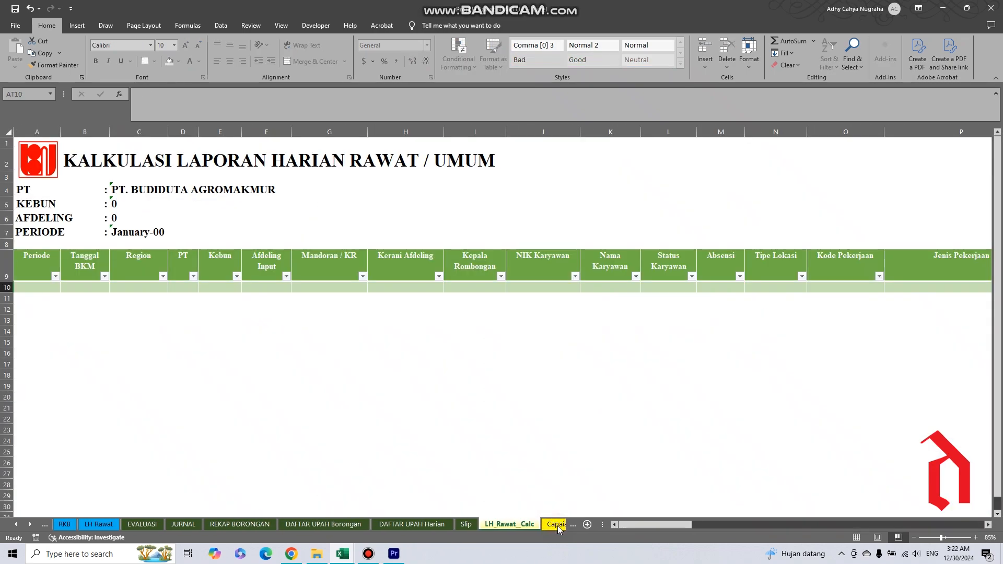
pyautogui.click(557, 526)
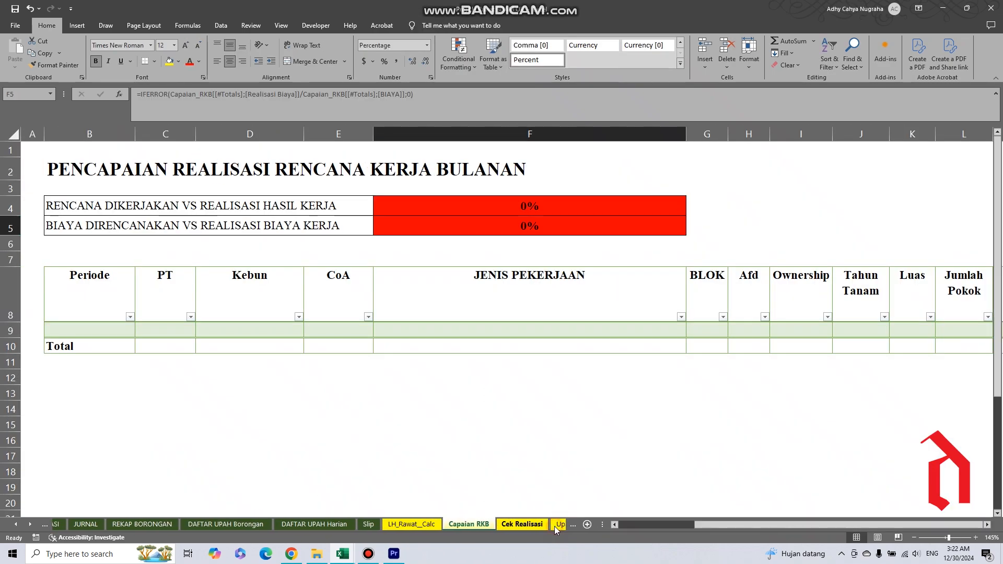
pyautogui.click(553, 525)
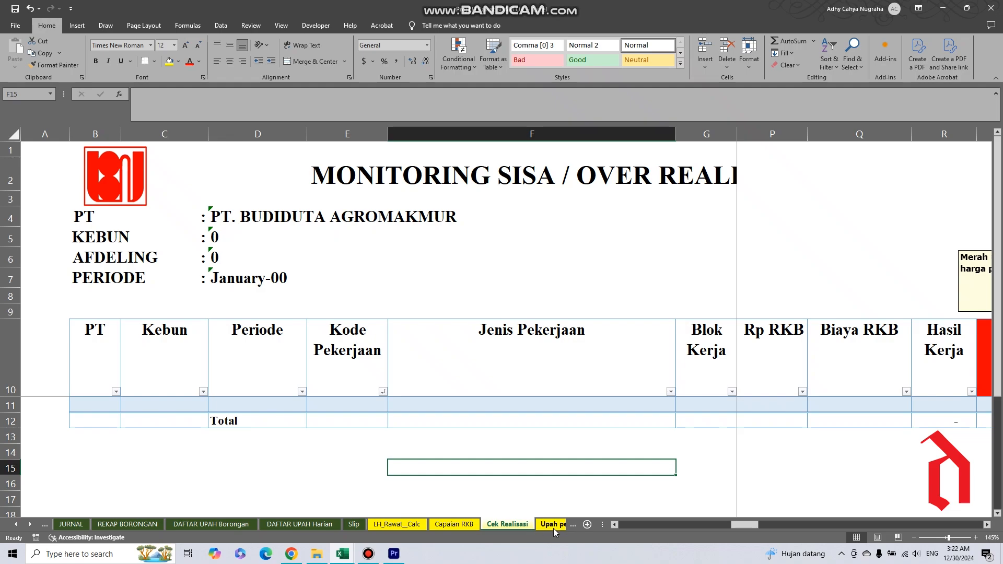
pyautogui.click(554, 527)
pyautogui.click(504, 526)
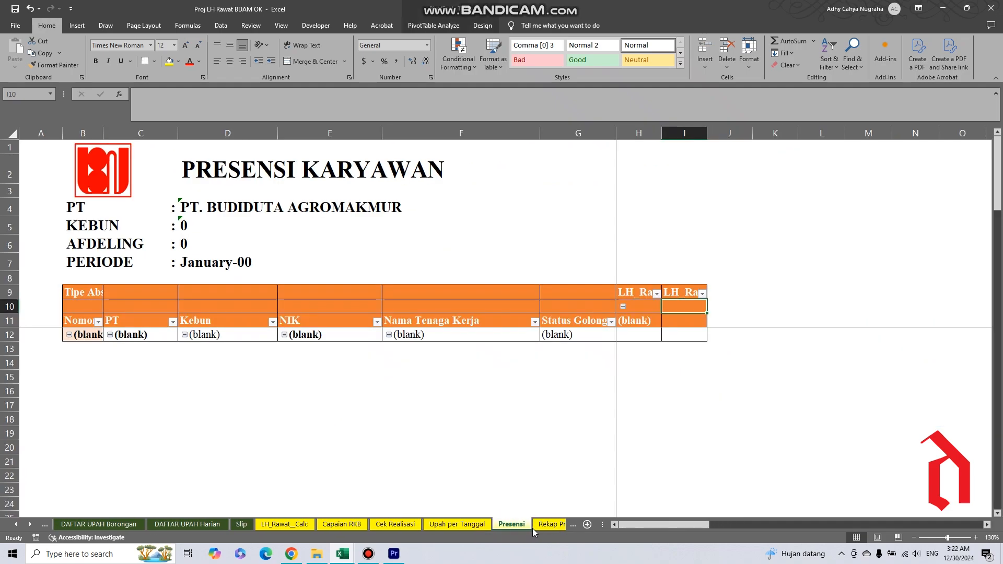
pyautogui.click(534, 528)
pyautogui.click(510, 526)
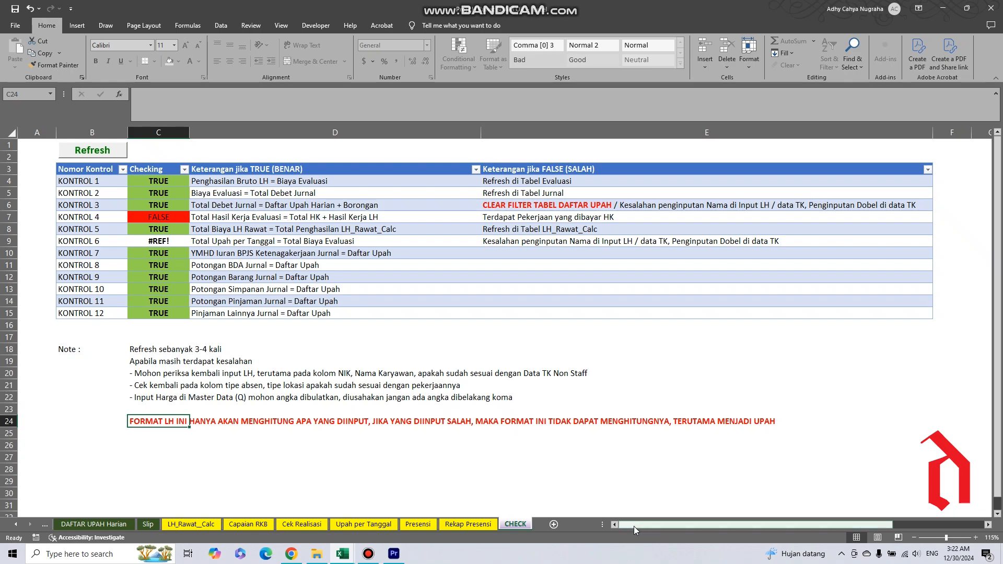
# Look again through the LH_Rawat_Calc, DAFTAR UPAH Harian, DAFTAR UPAH Borongan, REKAP BORONGAN and Slip sheets, ending on LH_Rawat_Calc.
pyautogui.click(198, 525)
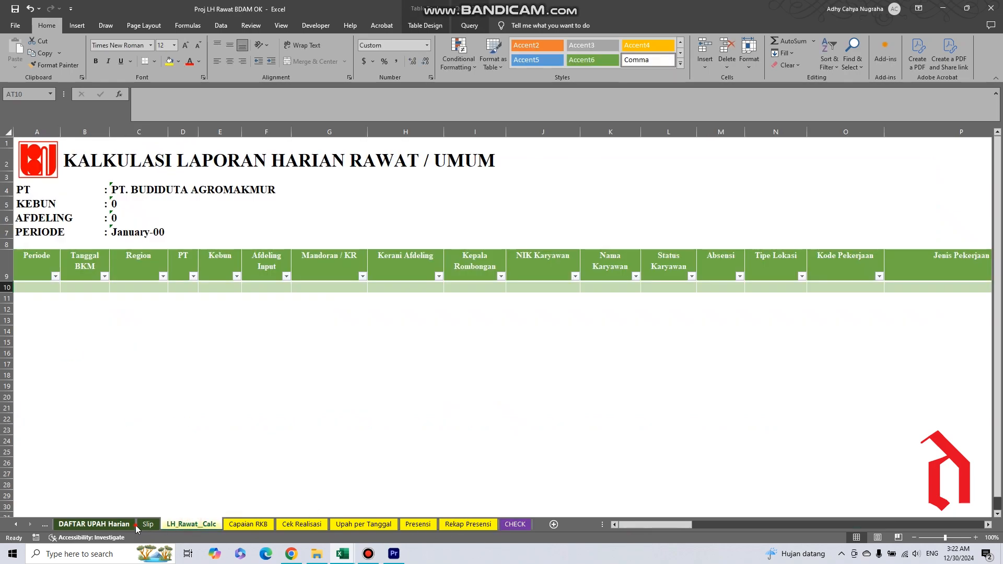
pyautogui.click(122, 527)
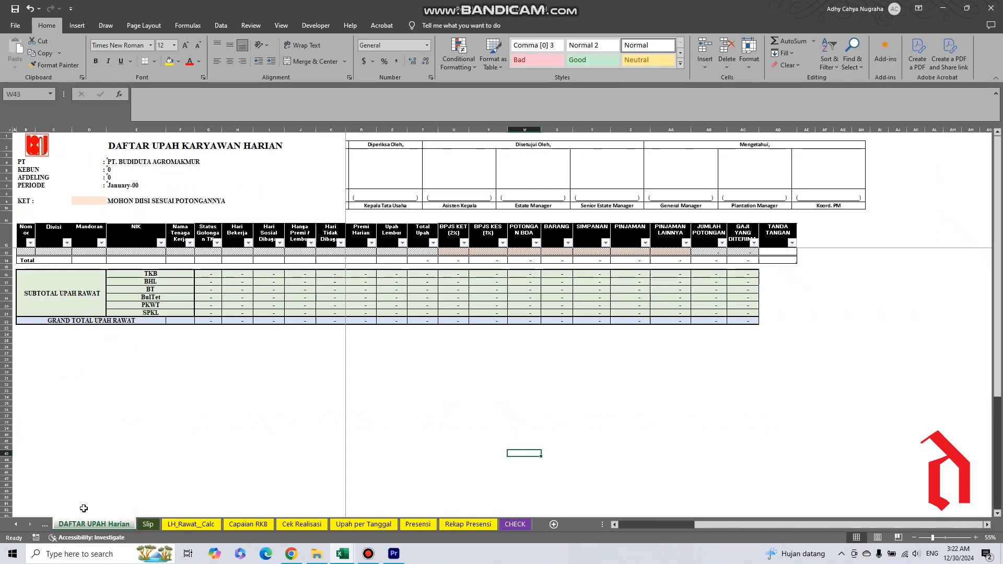
pyautogui.click(46, 525)
pyautogui.click(46, 525)
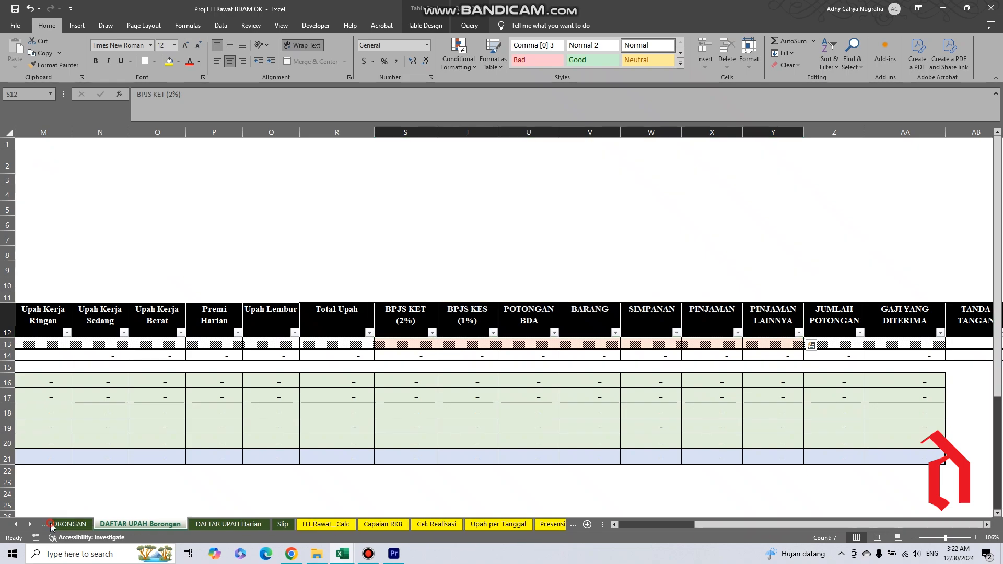
pyautogui.click(59, 525)
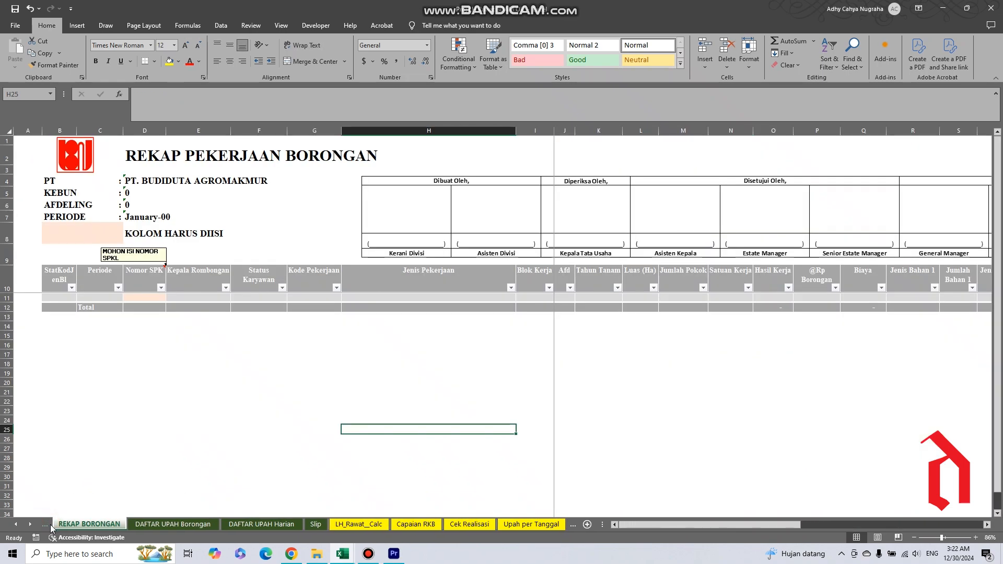
pyautogui.click(161, 524)
pyautogui.click(273, 524)
pyautogui.click(316, 525)
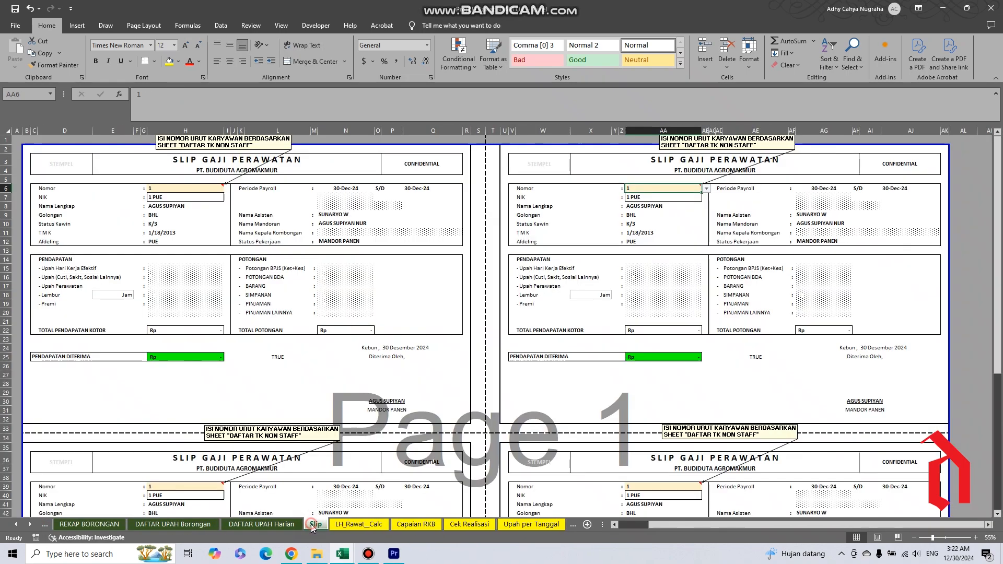
pyautogui.click(375, 526)
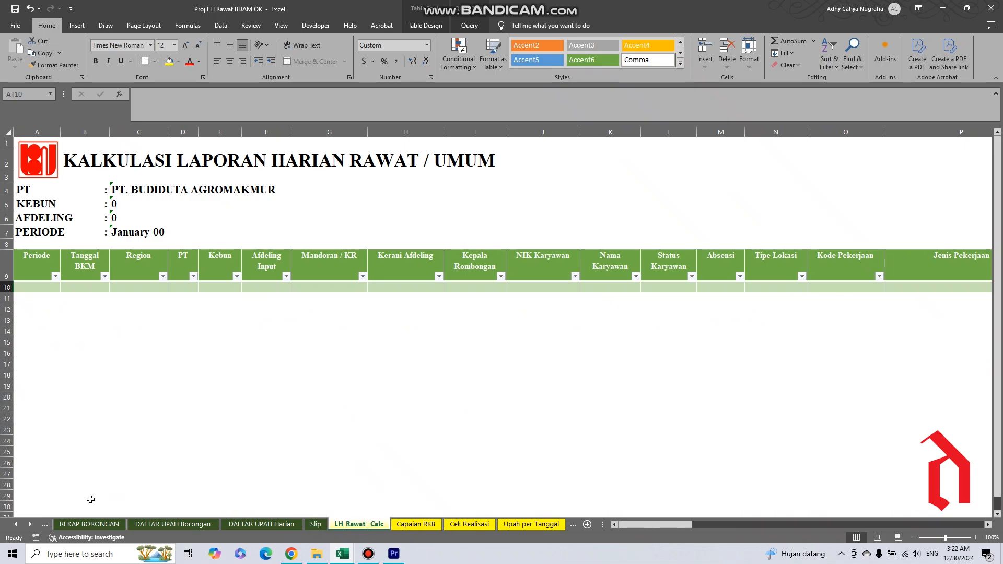
# Go to the EVALUASI sheet and refresh all of the workbook's data queries from there.
pyautogui.click(16, 525)
pyautogui.click(16, 525)
pyautogui.click(17, 525)
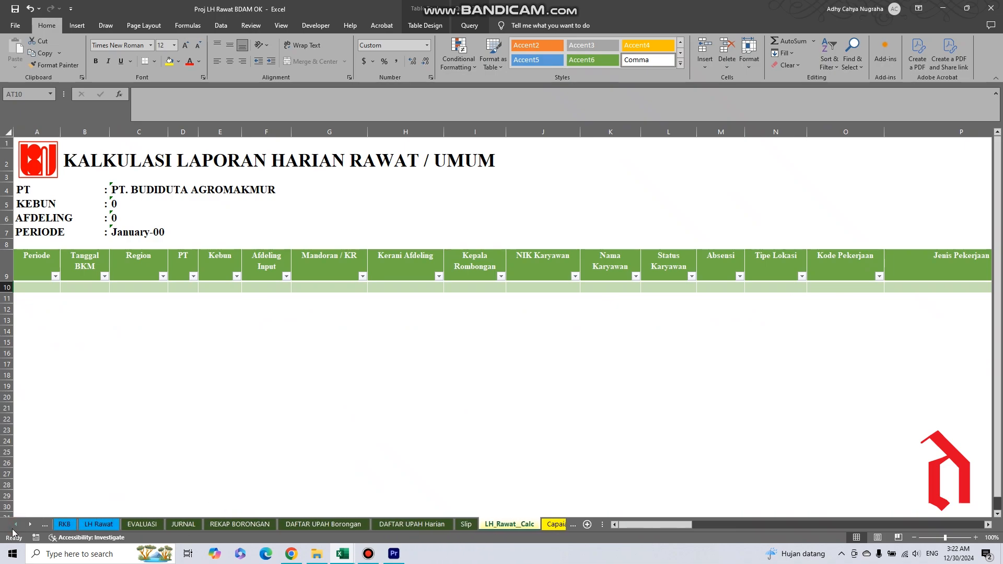
pyautogui.click(149, 525)
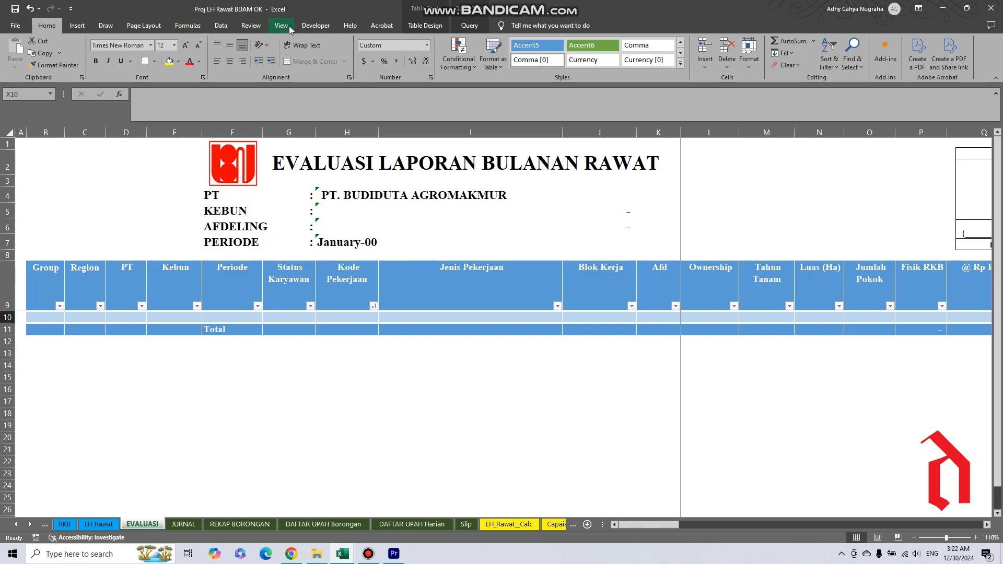
pyautogui.click(224, 27)
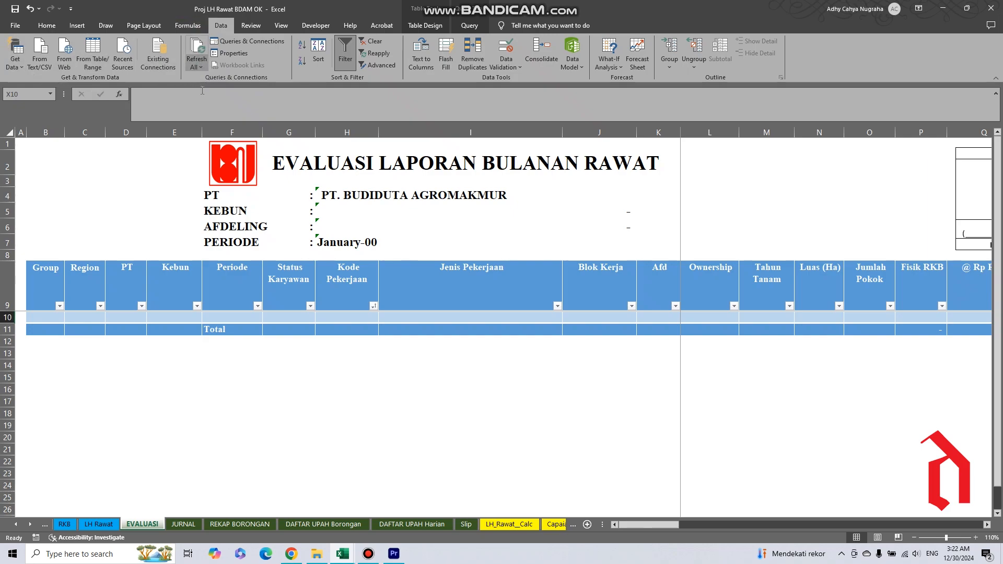
pyautogui.click(198, 49)
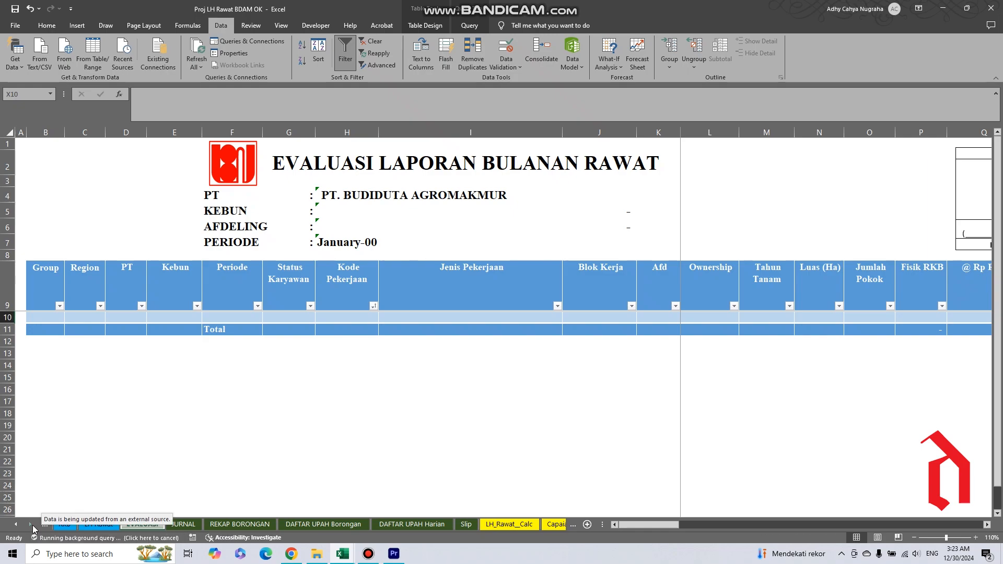
# Open the CHECK sheet and refresh all of the workbook's data two more times.
pyautogui.click(32, 524)
pyautogui.click(31, 525)
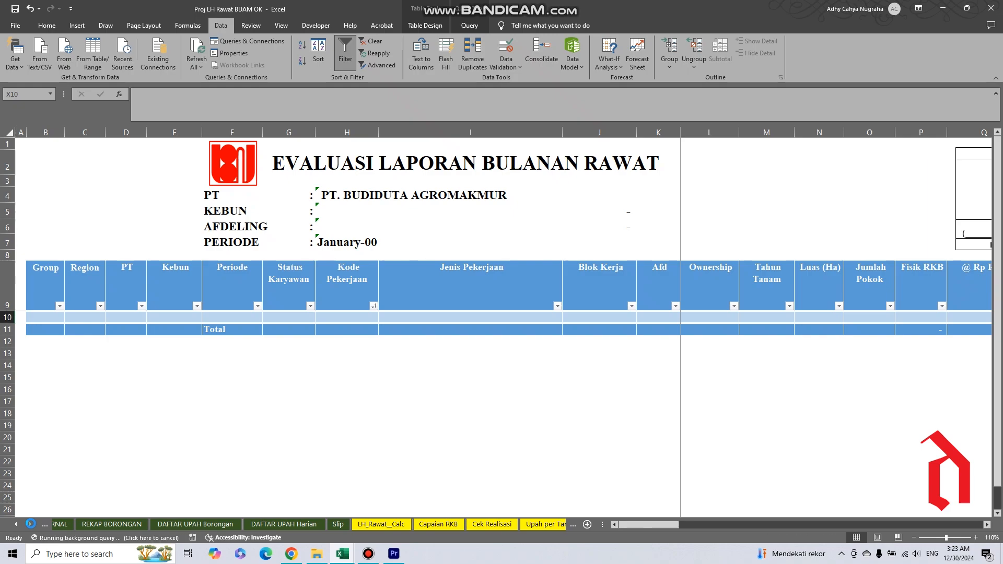
pyautogui.click(31, 524)
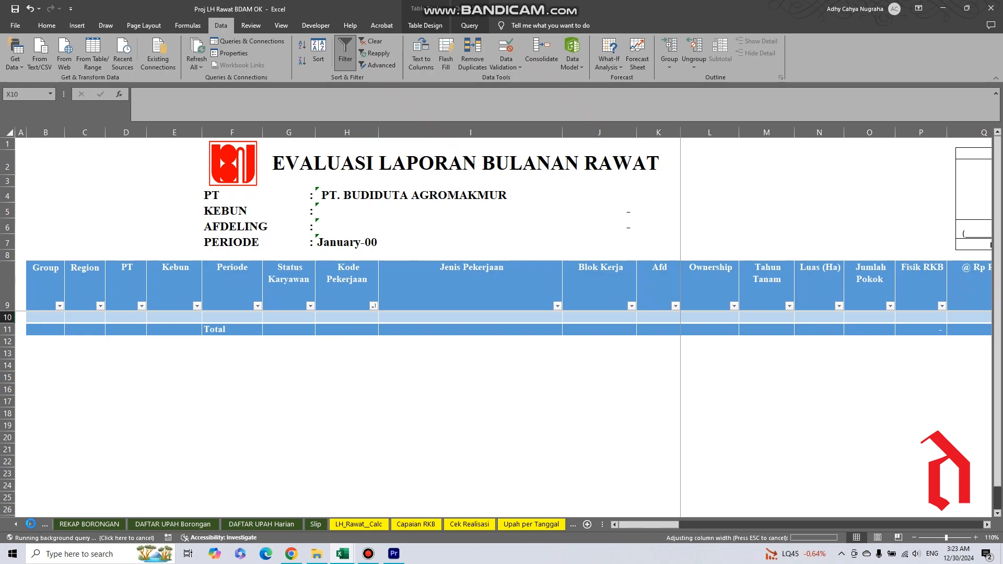
pyautogui.click(31, 524)
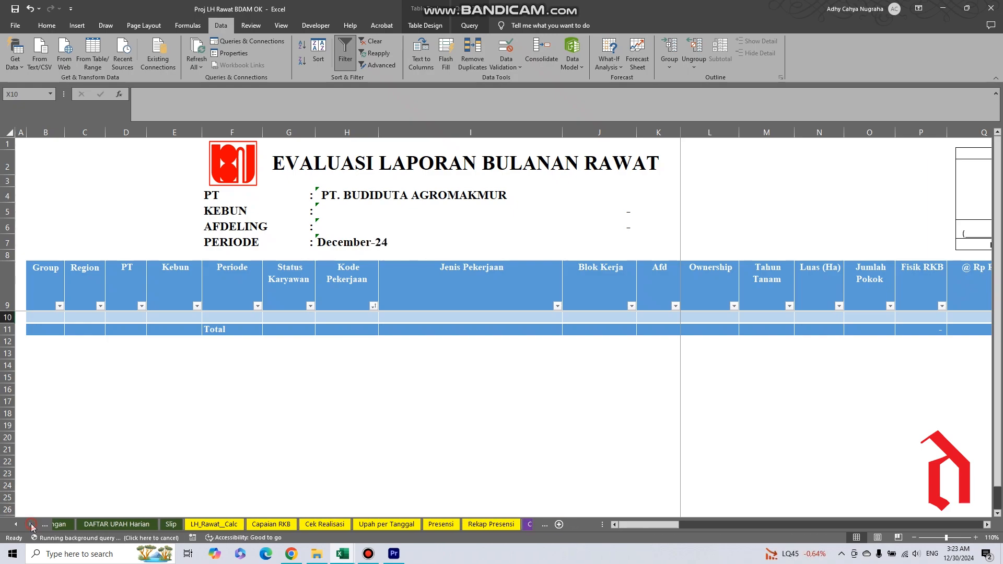
pyautogui.click(31, 524)
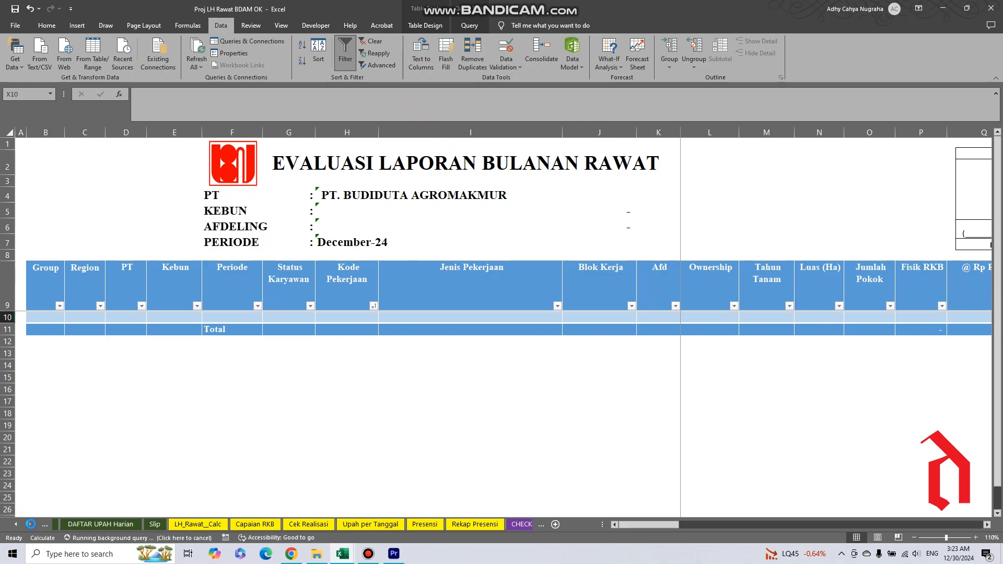
pyautogui.click(30, 524)
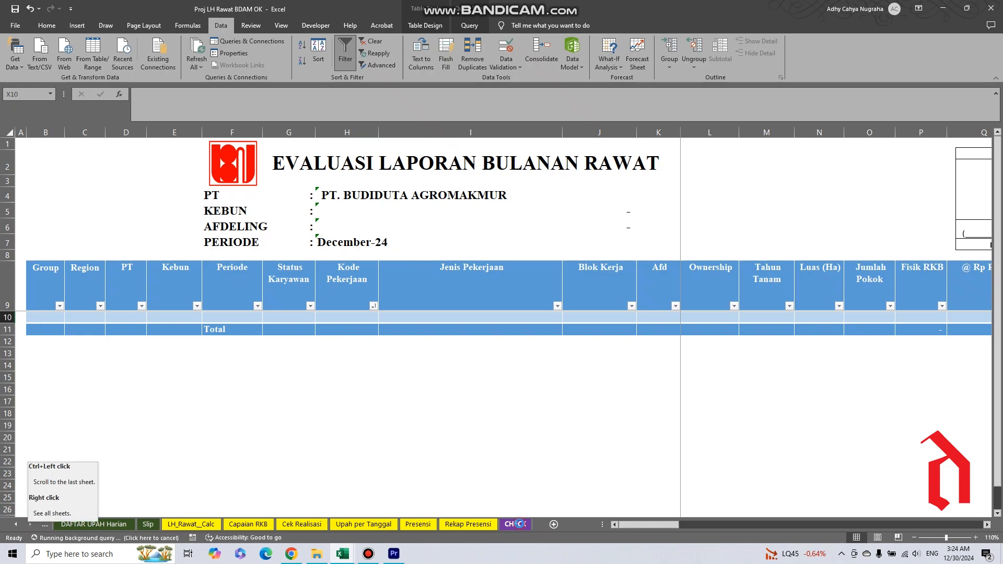
pyautogui.click(515, 525)
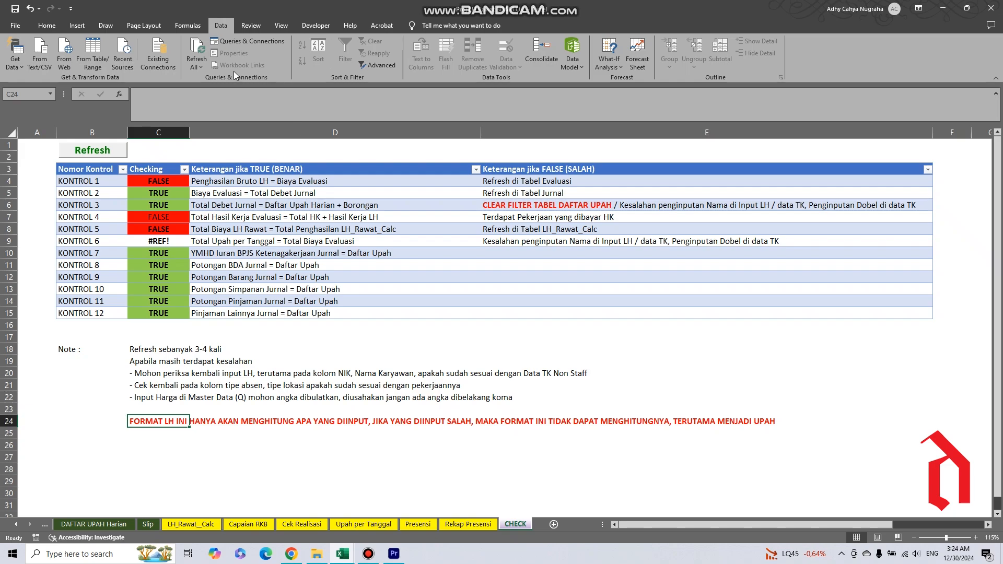
pyautogui.click(202, 56)
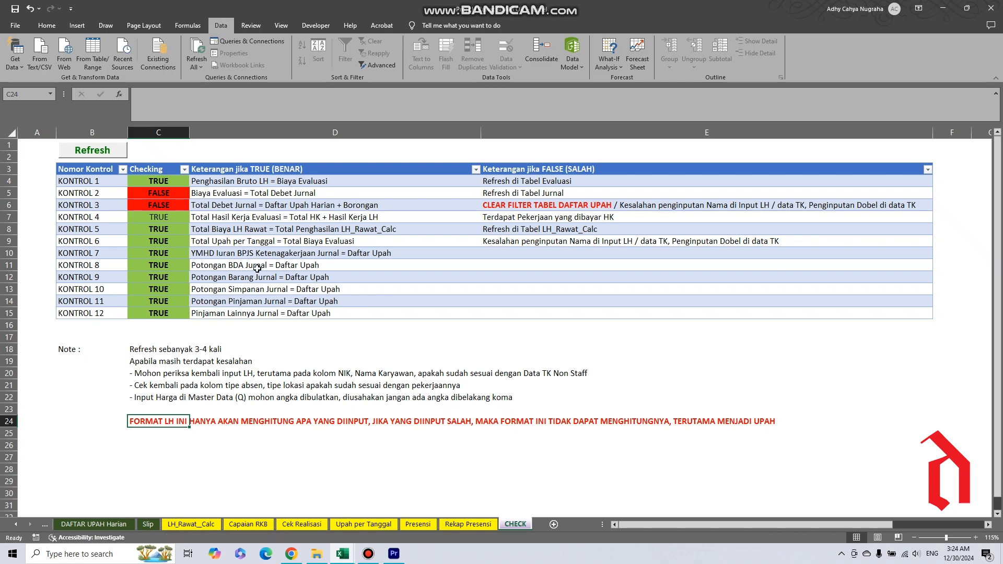
pyautogui.click(196, 48)
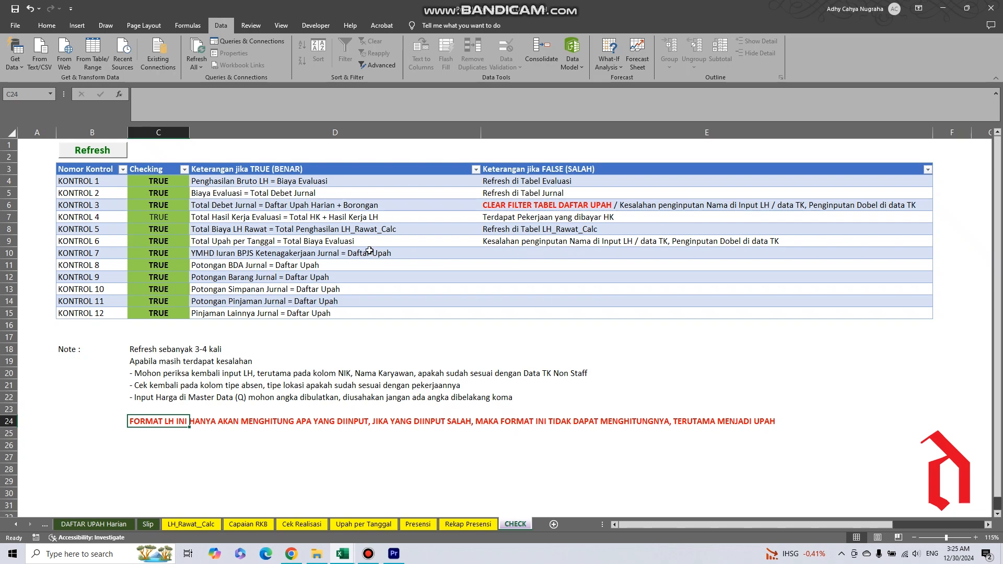
# Select the Checking results of KONTROL 1 to KONTROL 12 on the CHECK sheet and open the EVALUASI sheet.
pyautogui.moveTo(176, 179); pyautogui.dragTo(172, 313)
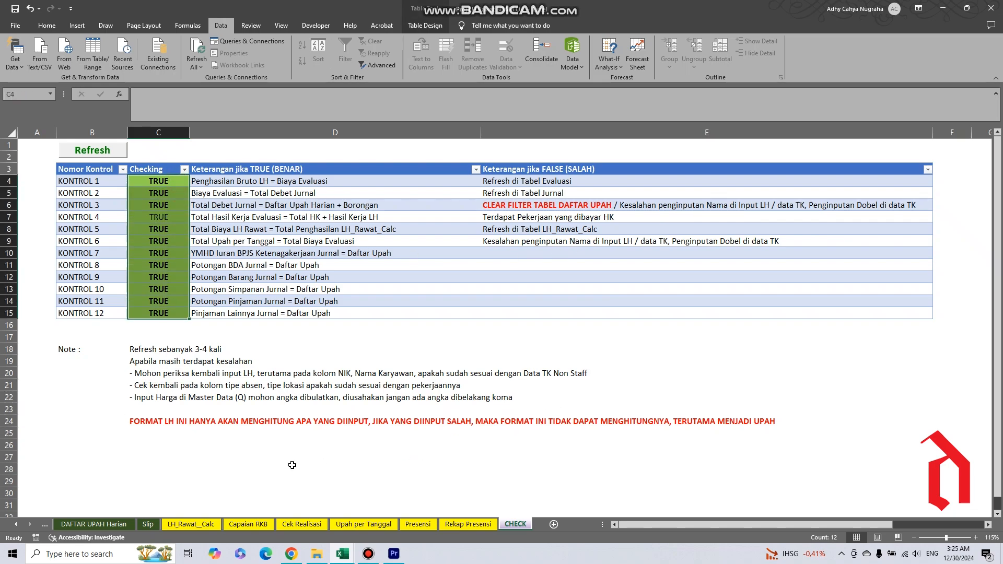
pyautogui.click(16, 525)
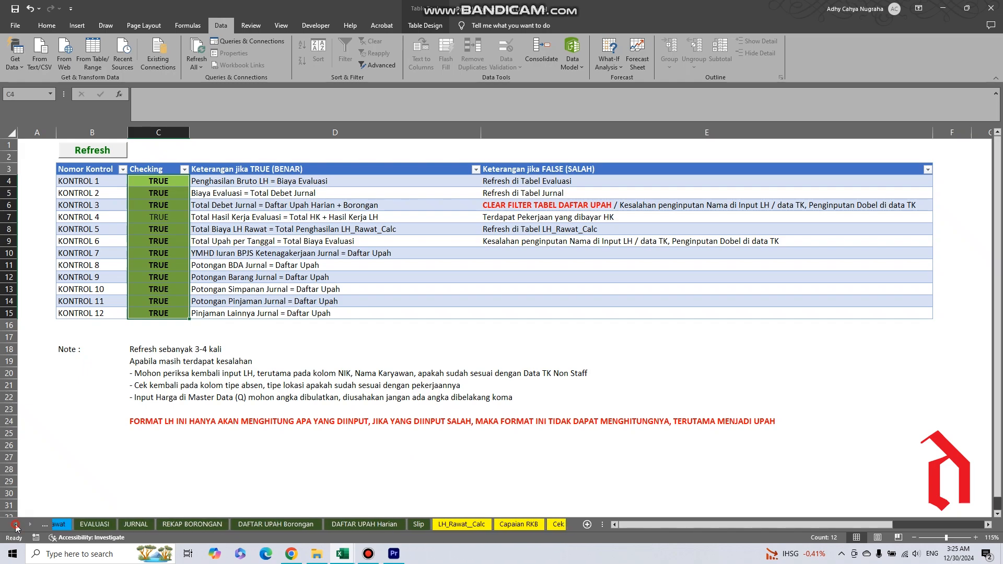
pyautogui.click(16, 524)
pyautogui.click(281, 524)
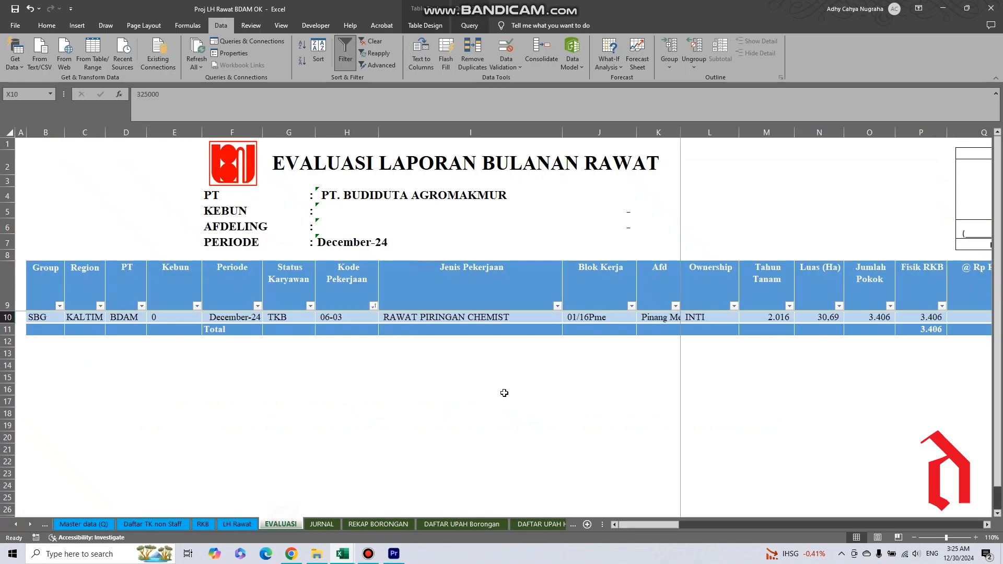
# Examine the RAWAT PIRINGAN CHEMIST row on EVALUASI, including the report period and the Fisik RKB and Hasil Kerja values.
pyautogui.scroll(-3, 186, 337)
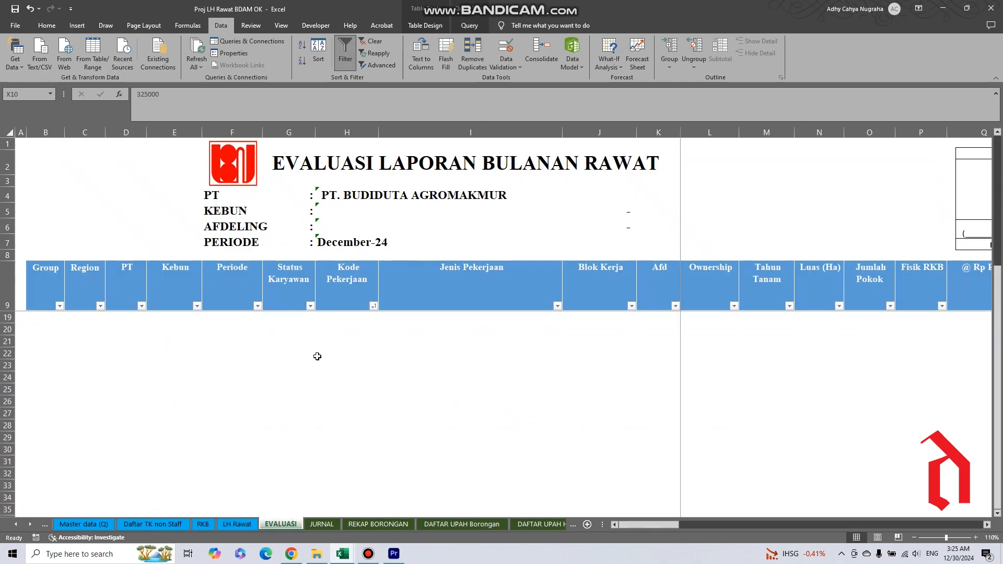
pyautogui.scroll(3, 98, 356)
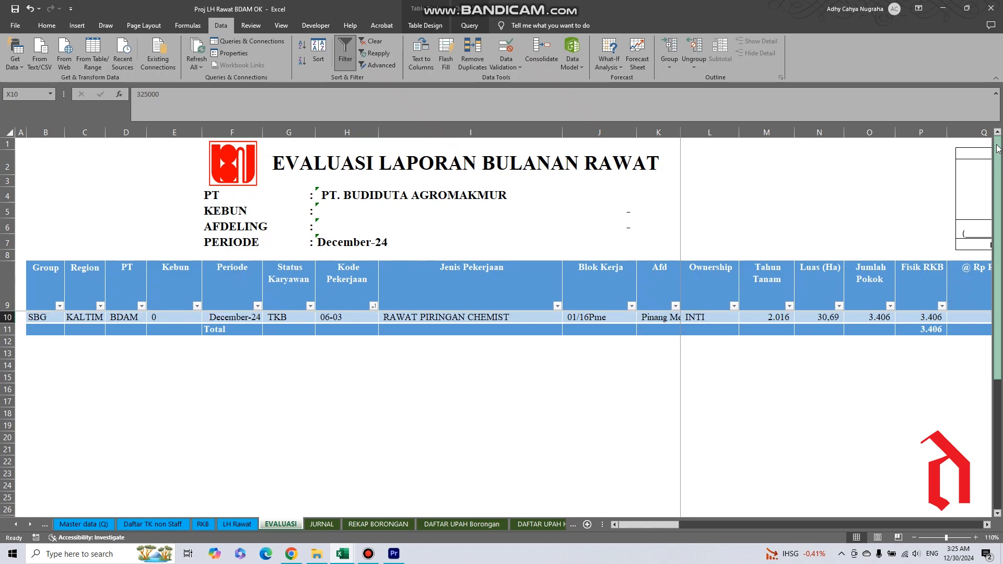
pyautogui.click(30, 316)
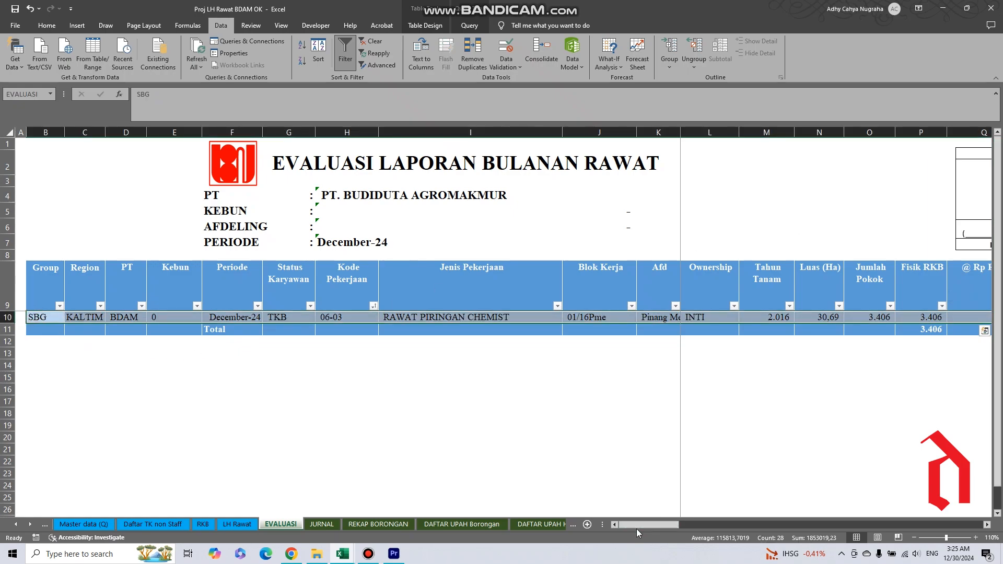
pyautogui.moveTo(636, 525); pyautogui.dragTo(621, 521)
pyautogui.click(348, 243)
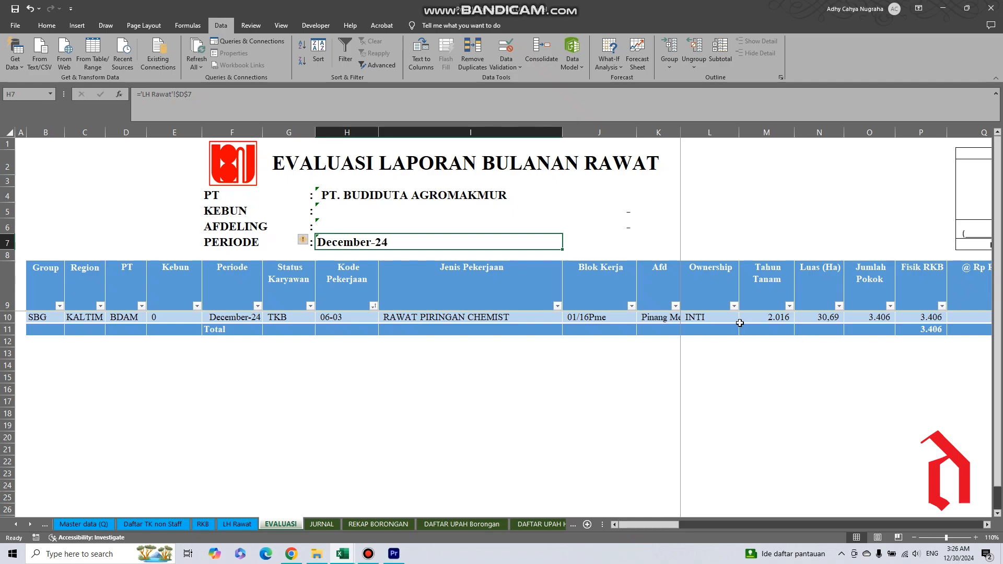
pyautogui.click(924, 320)
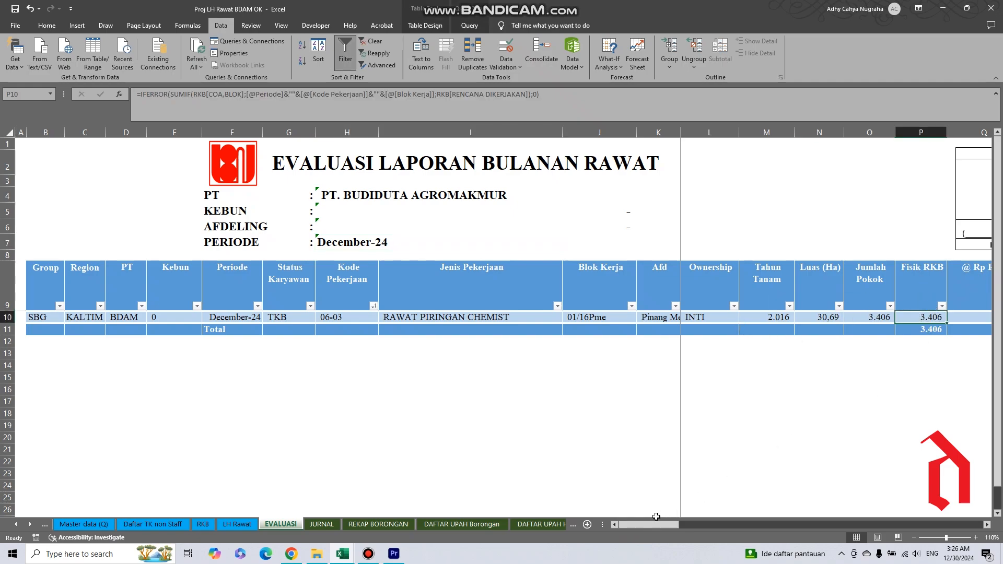
pyautogui.moveTo(654, 526); pyautogui.dragTo(731, 531)
pyautogui.click(821, 316)
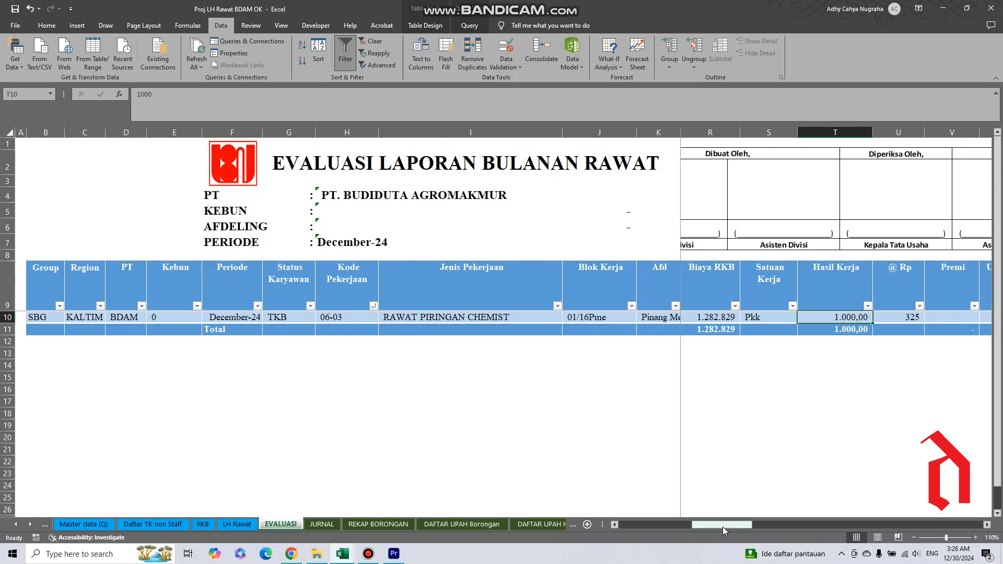
# On the LH Rawat sheet, check the sum of the Hasil Kerja Jumlah values for the four worker entries.
pyautogui.click(242, 525)
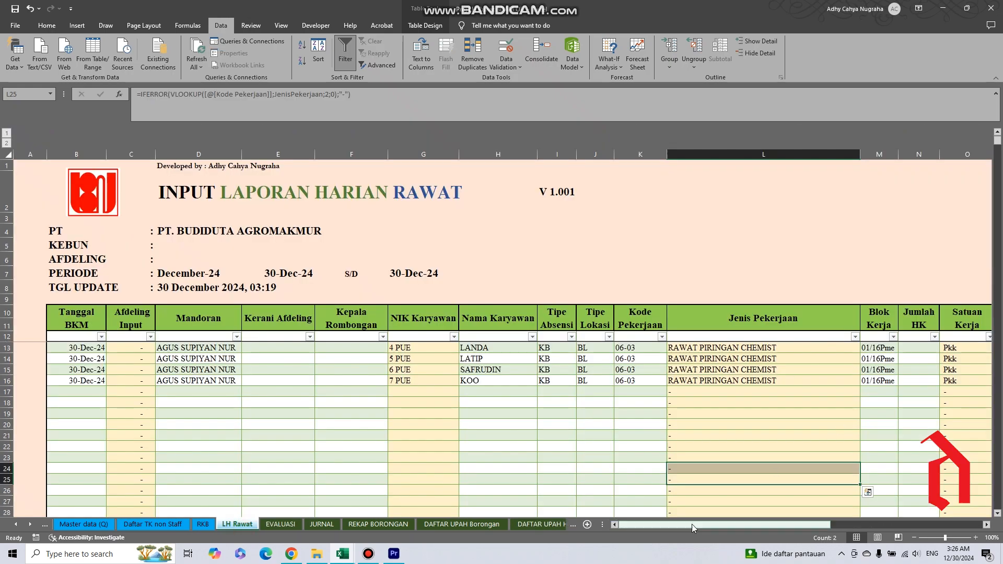
pyautogui.moveTo(691, 525); pyautogui.dragTo(754, 526)
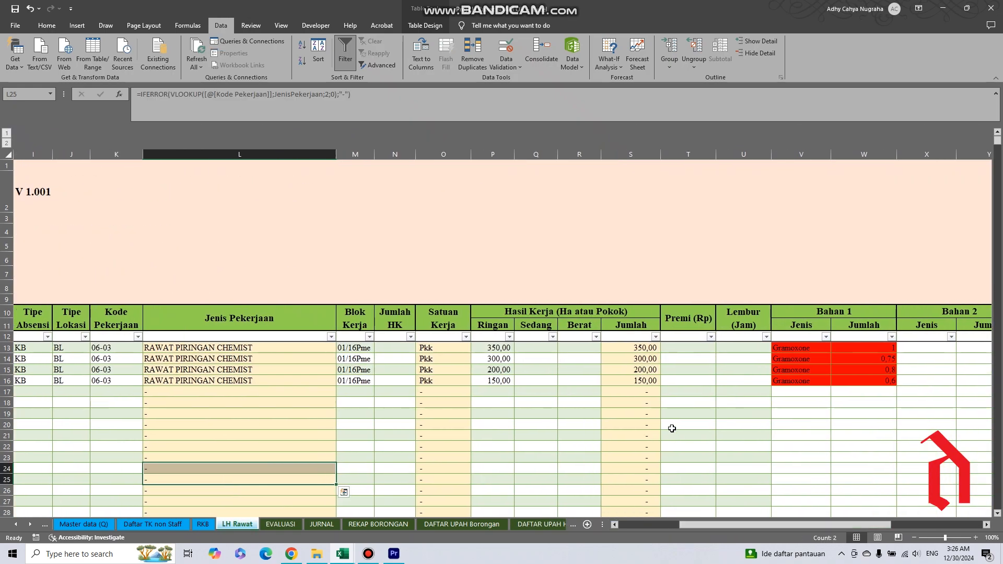
pyautogui.click(632, 347)
pyautogui.moveTo(631, 348); pyautogui.dragTo(634, 379)
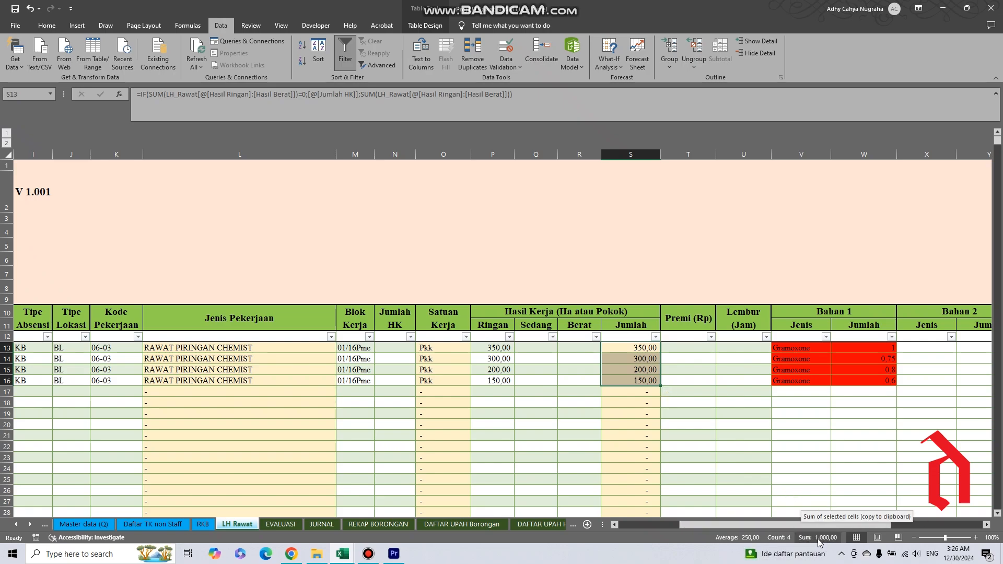
# Return to the EVALUASI sheet and inspect the job's Biaya and Jumlah Bahan 1 values.
pyautogui.click(279, 524)
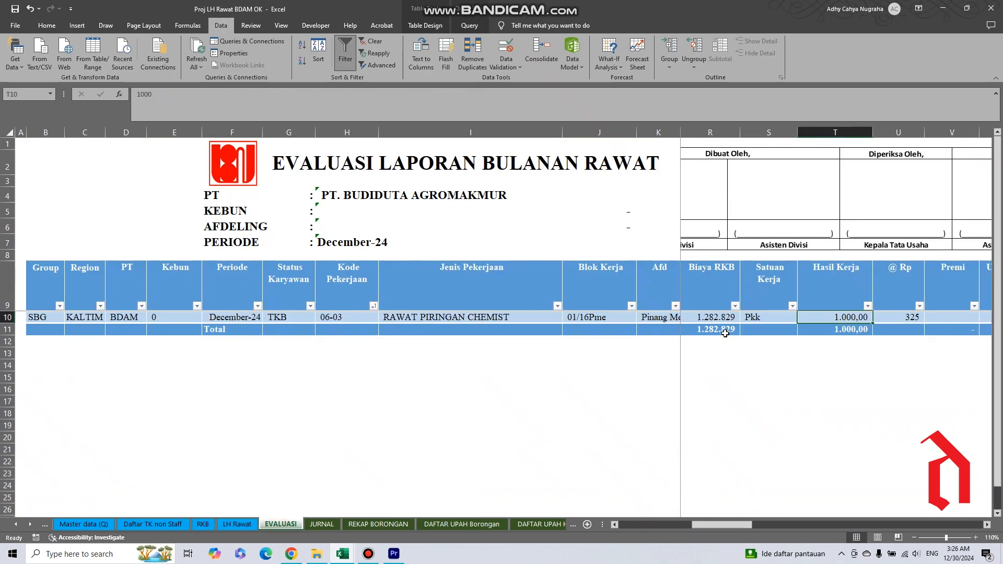
pyautogui.moveTo(732, 525); pyautogui.dragTo(793, 523)
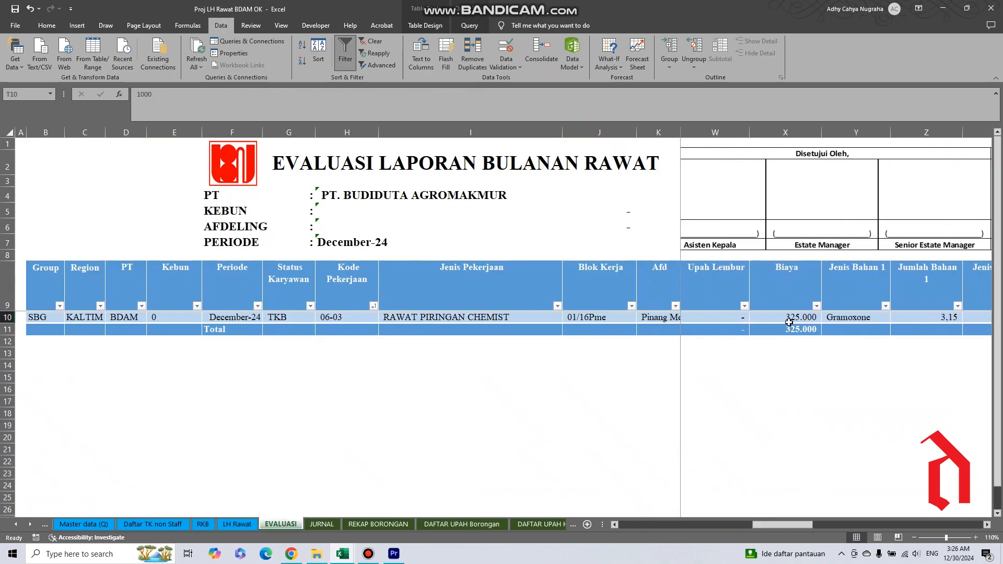
pyautogui.click(787, 318)
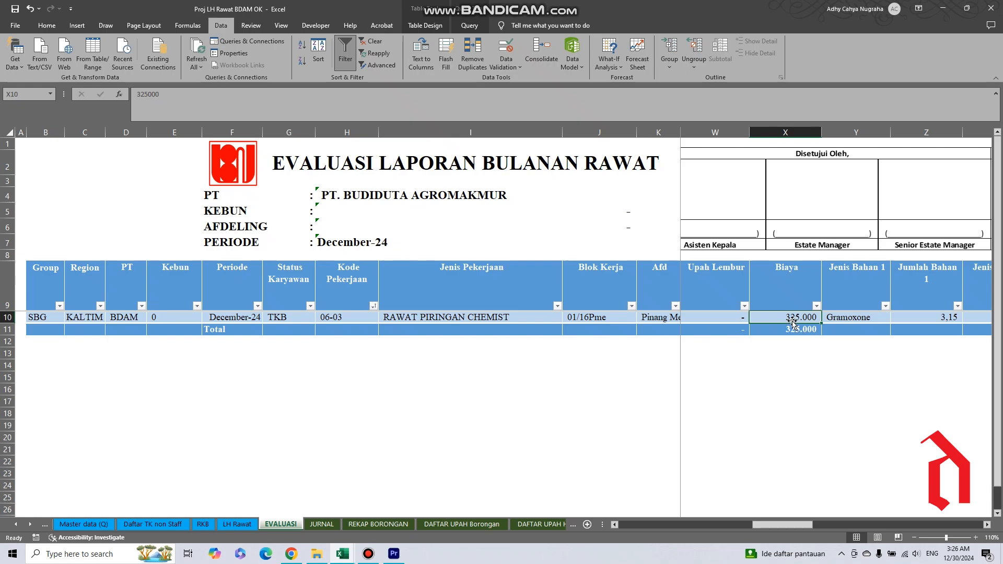
pyautogui.moveTo(788, 525); pyautogui.dragTo(802, 529)
pyautogui.click(855, 320)
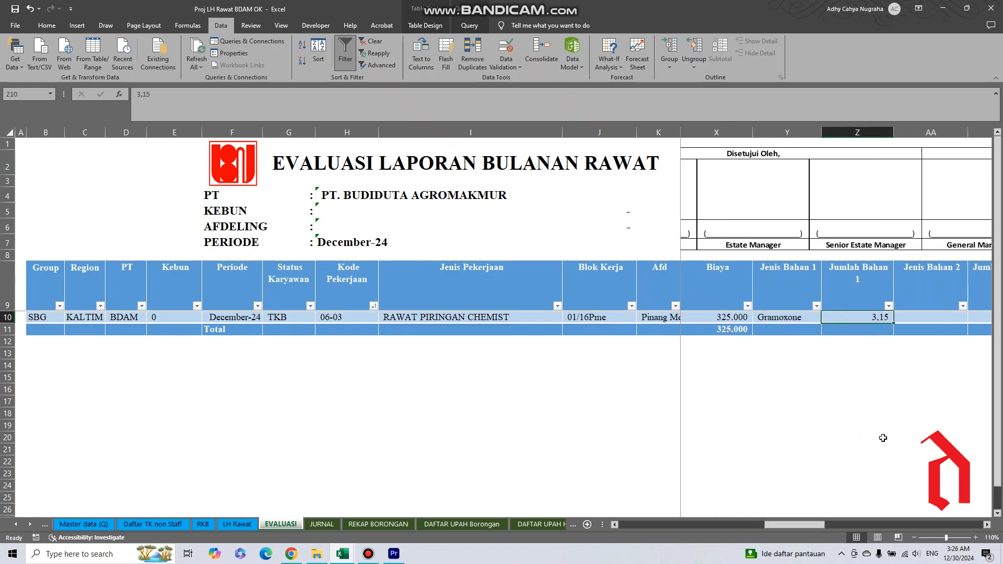
# On the LH Rawat sheet, check the sum of the Bahan 1 Jumlah values for the four Gramoxone entries.
pyautogui.click(237, 524)
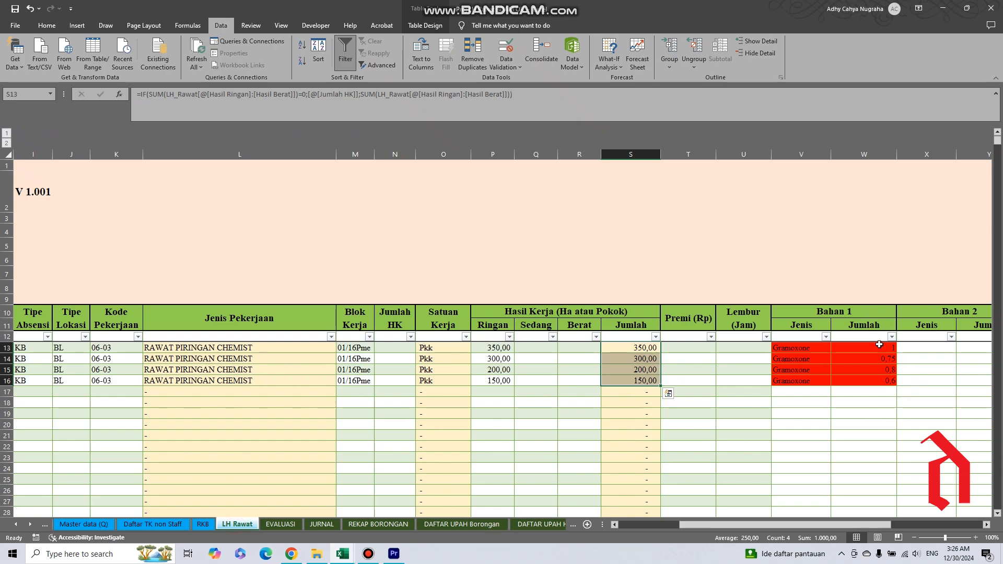
pyautogui.moveTo(866, 350); pyautogui.dragTo(864, 381)
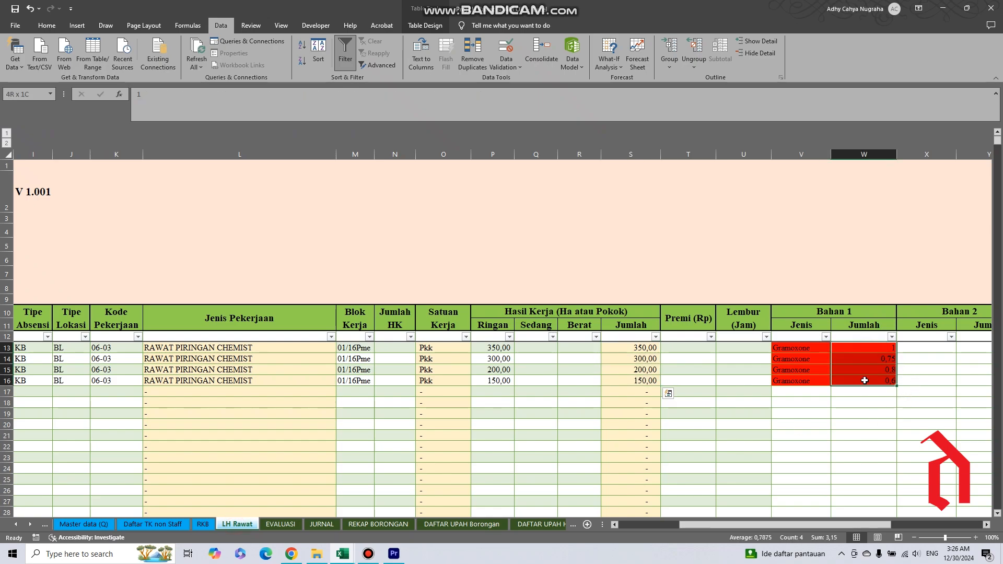
pyautogui.click(827, 539)
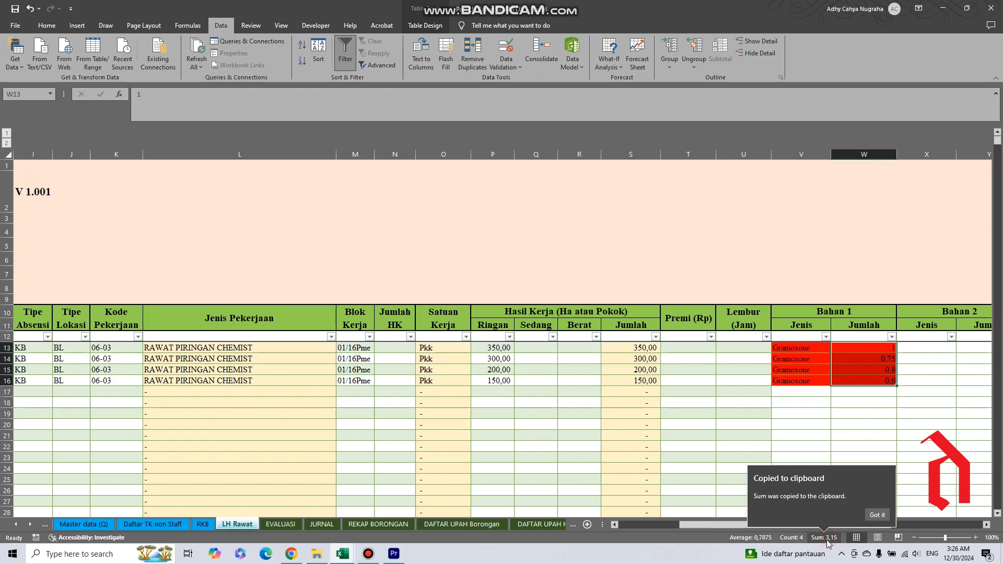
# Open the JURNAL sheet and inspect the Jumlah Bahan 1 value of the RAWAT PIRINGAN CHEMIST row at 80% zoom.
pyautogui.click(320, 526)
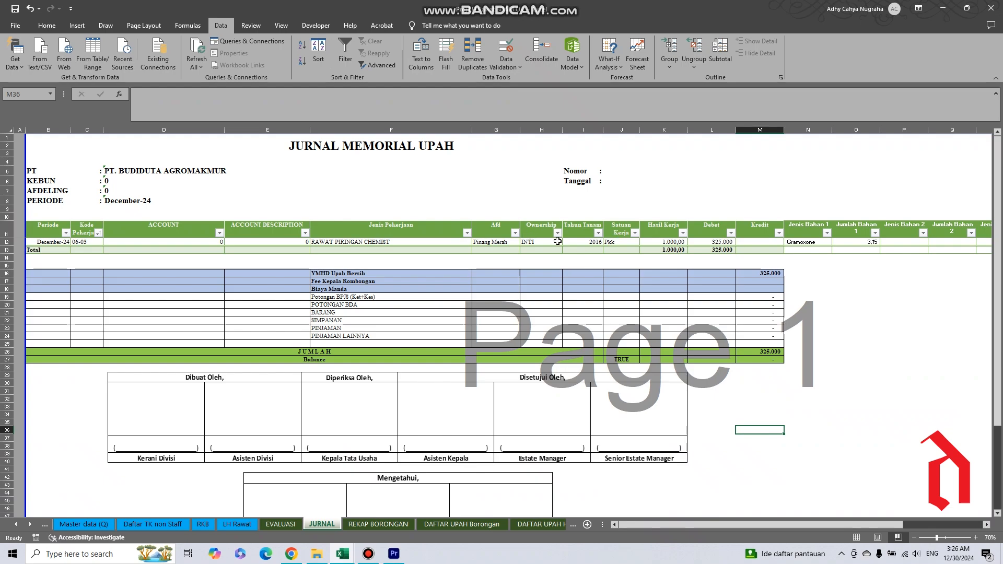
pyautogui.click(862, 243)
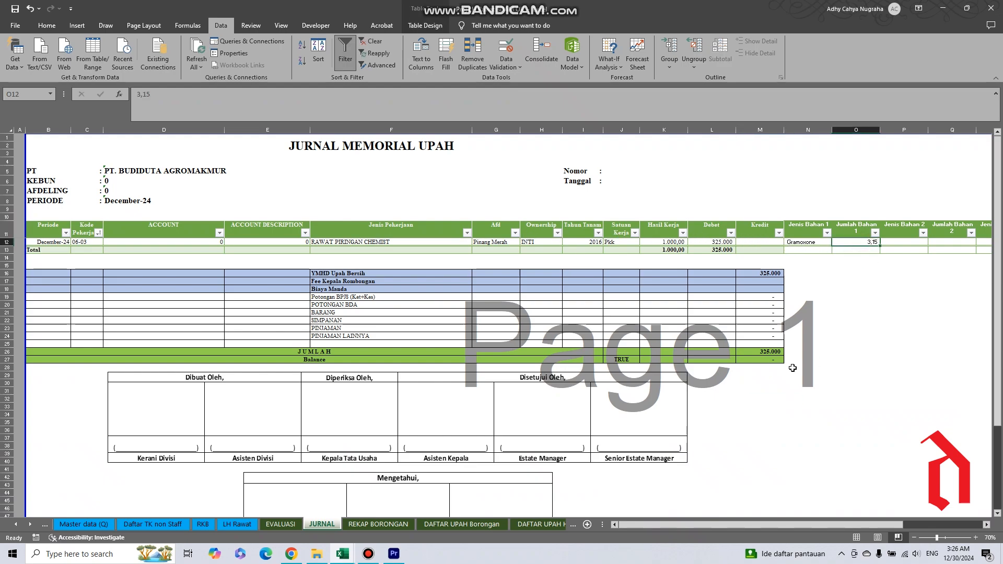
pyautogui.click(976, 539)
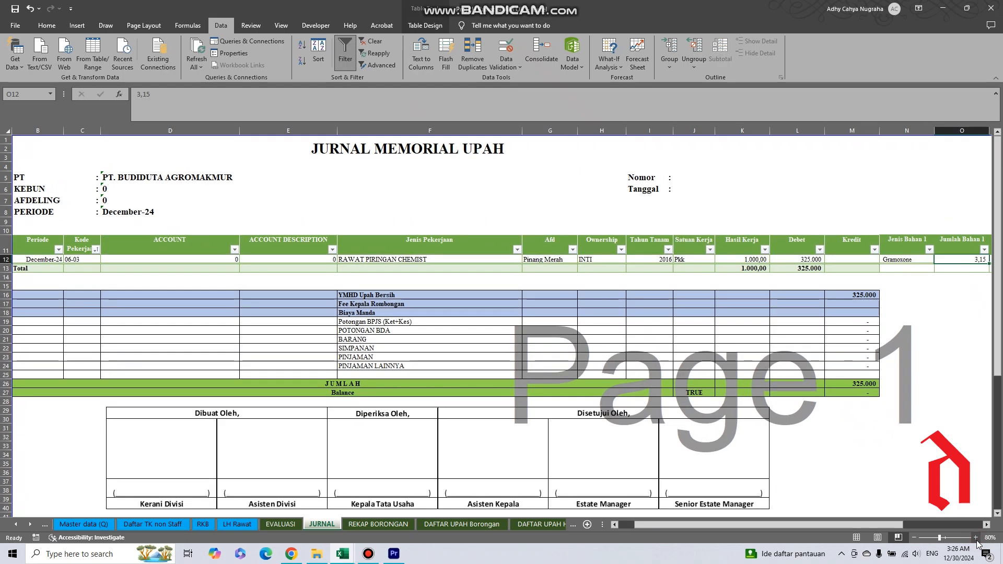
# Compare the REKAP BORONGAN table row with the Kepala Rombongan cells of the four LH Rawat entries, ending on REKAP BORONGAN.
pyautogui.click(389, 526)
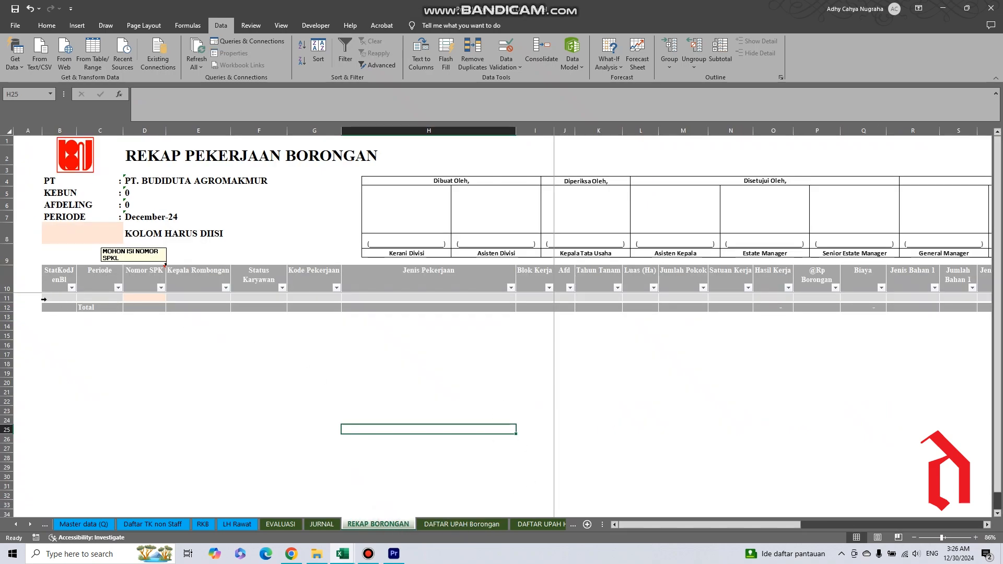
pyautogui.click(44, 299)
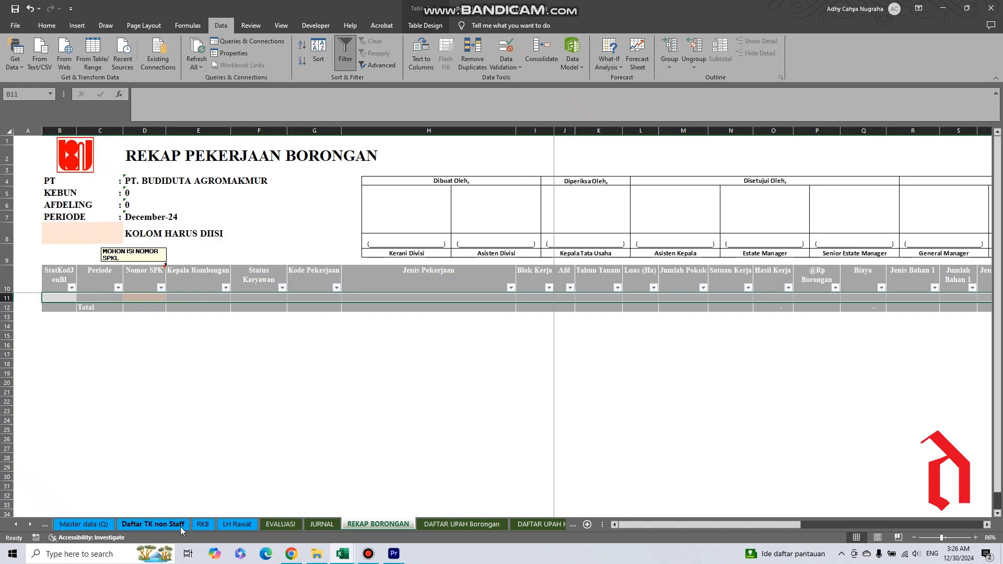
pyautogui.click(236, 525)
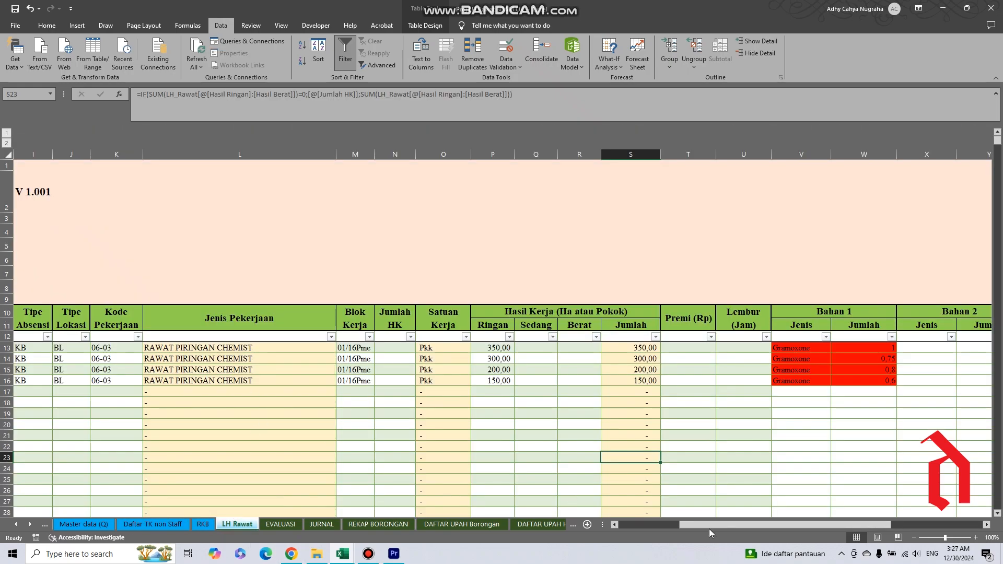
pyautogui.moveTo(710, 524); pyautogui.dragTo(648, 525)
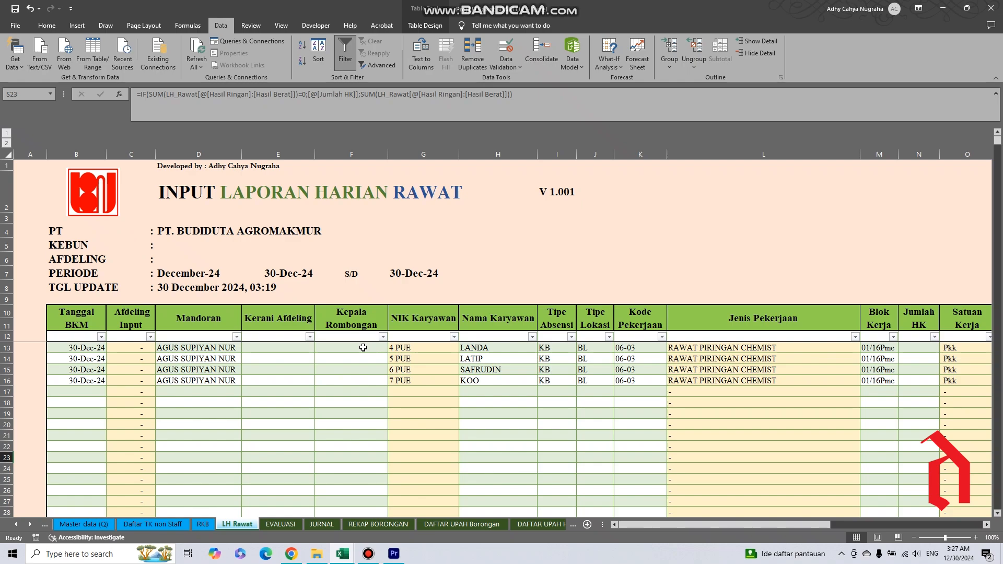
pyautogui.moveTo(363, 348); pyautogui.dragTo(348, 381)
pyautogui.click(378, 525)
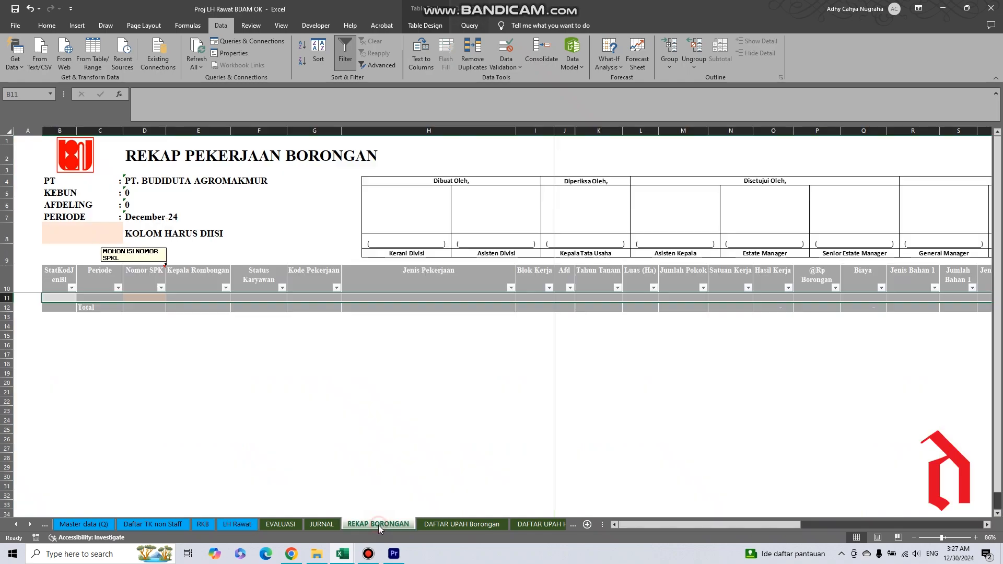
# View the DAFTAR UPAH Borongan sheet from its first columns and go back to the LH Rawat sheet.
pyautogui.click(464, 524)
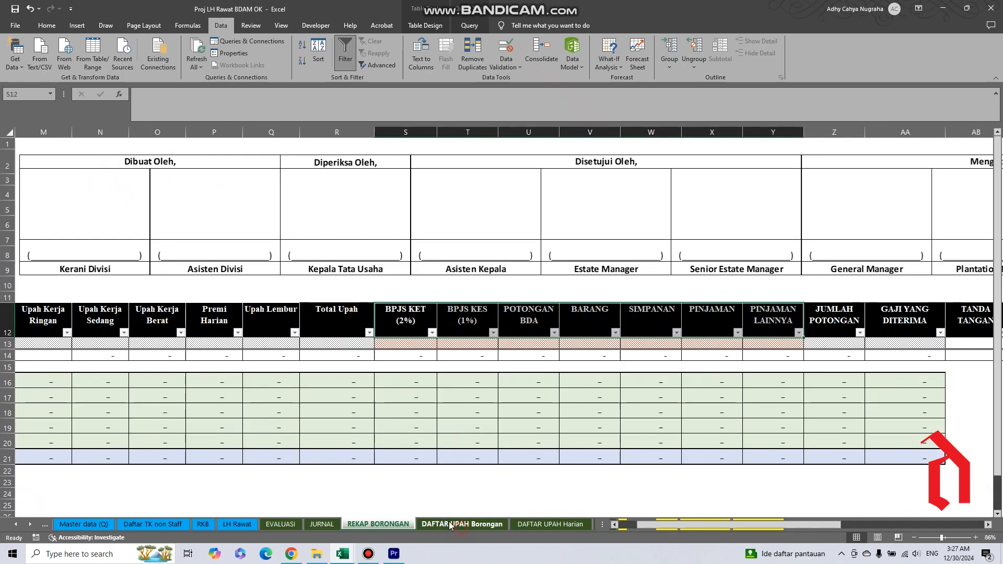
pyautogui.moveTo(742, 525); pyautogui.dragTo(622, 526)
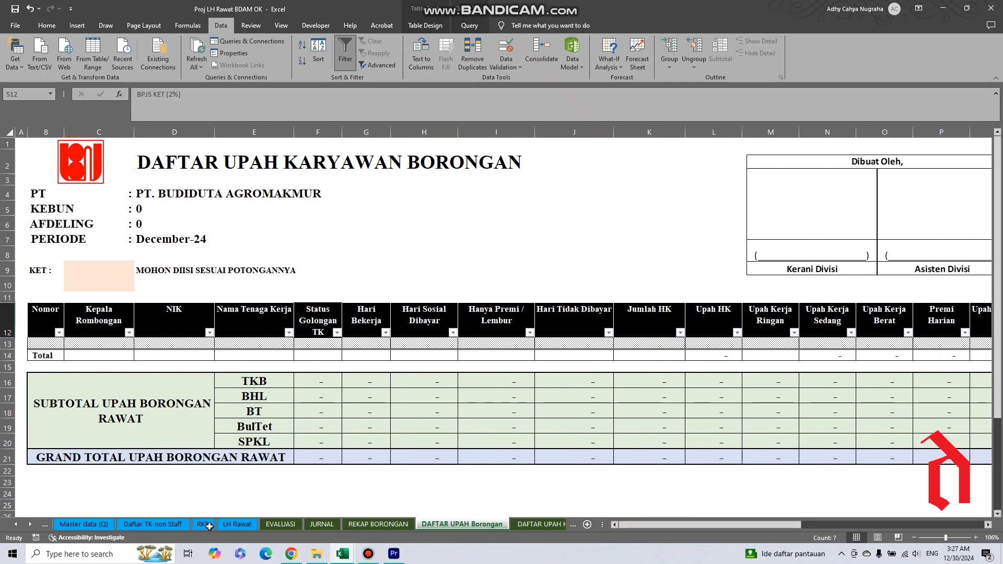
pyautogui.click(237, 524)
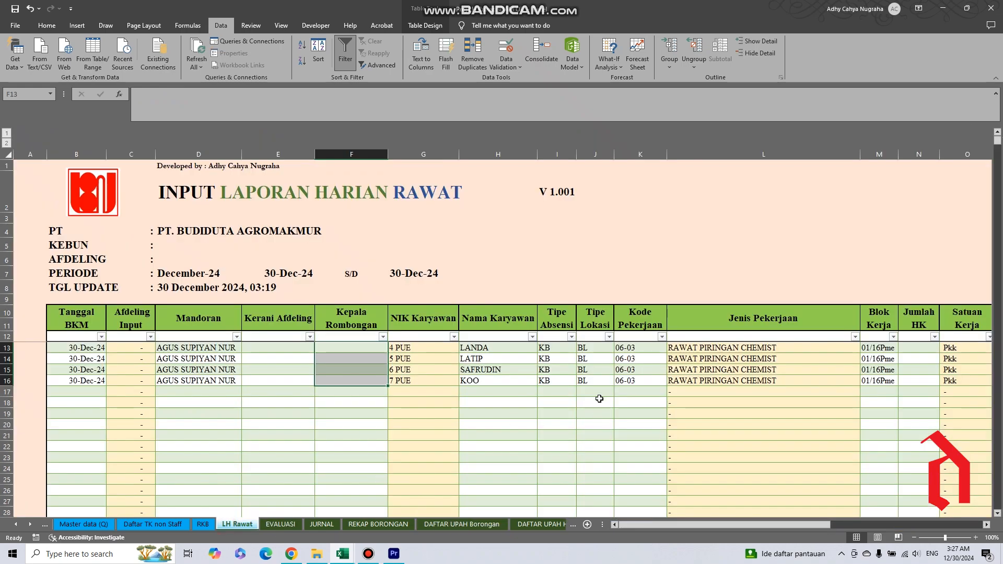
# On the DAFTAR UPAH Harian sheet, examine the four TKB workers' names and the sum of their Total Upah at 80% zoom.
pyautogui.click(539, 524)
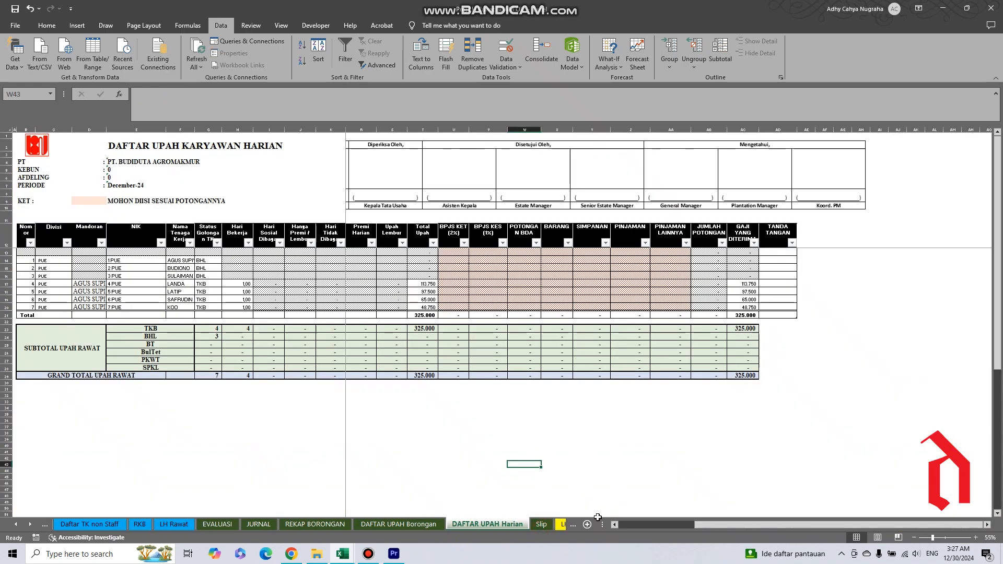
pyautogui.moveTo(698, 525); pyautogui.dragTo(613, 529)
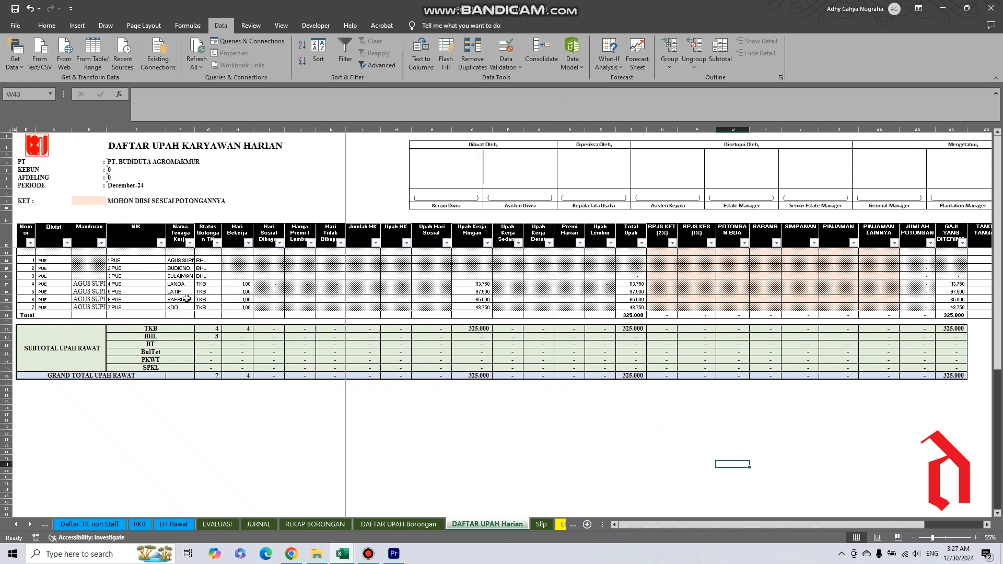
pyautogui.moveTo(182, 284); pyautogui.dragTo(185, 303)
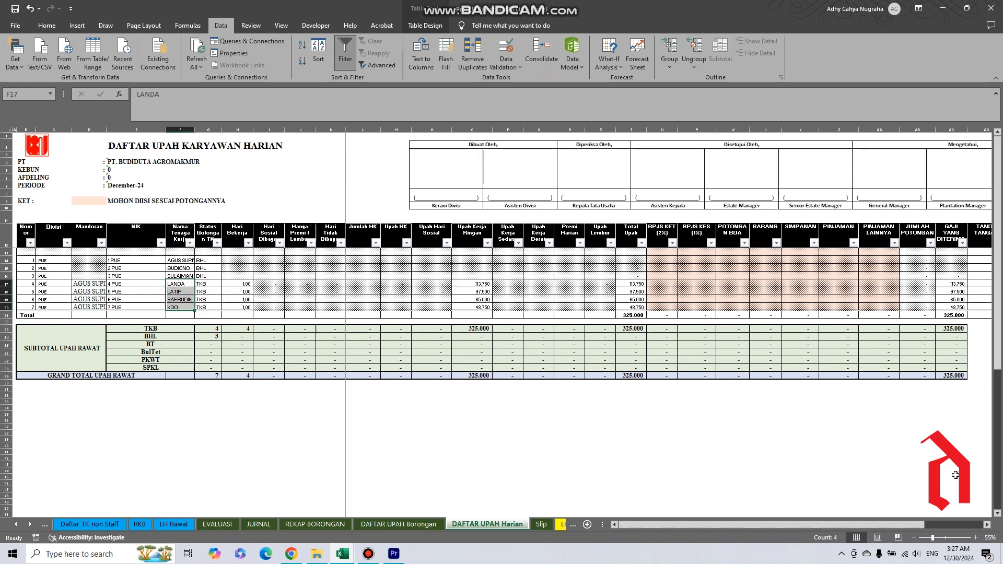
pyautogui.click(975, 538)
pyautogui.click(976, 538)
pyautogui.click(976, 538)
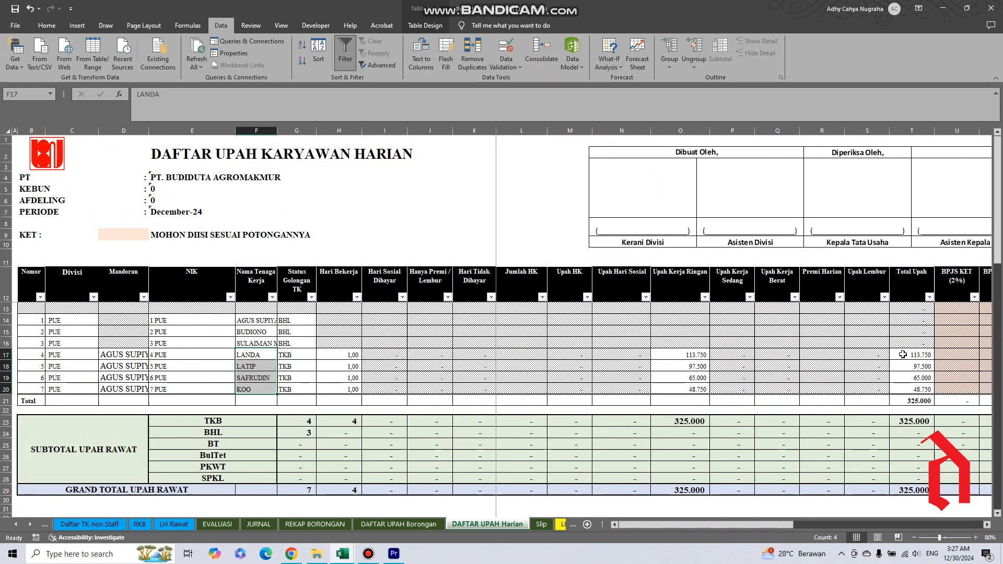
pyautogui.moveTo(903, 355); pyautogui.dragTo(904, 390)
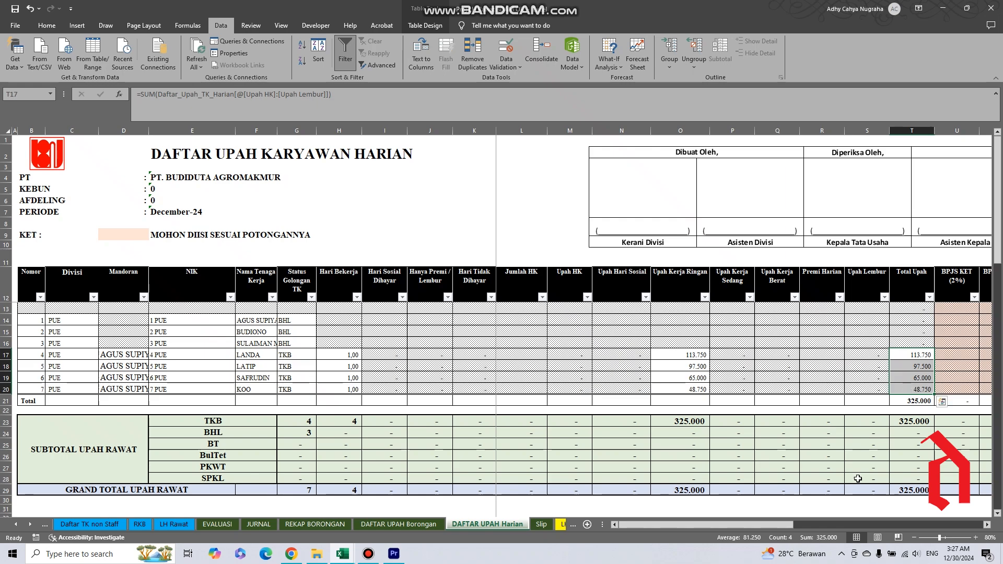
# On the Slip sheet, set the Nomor of the second pay slip in the upper row to 6 and select its Nama Lengkap cell.
pyautogui.moveTo(729, 528); pyautogui.dragTo(832, 528)
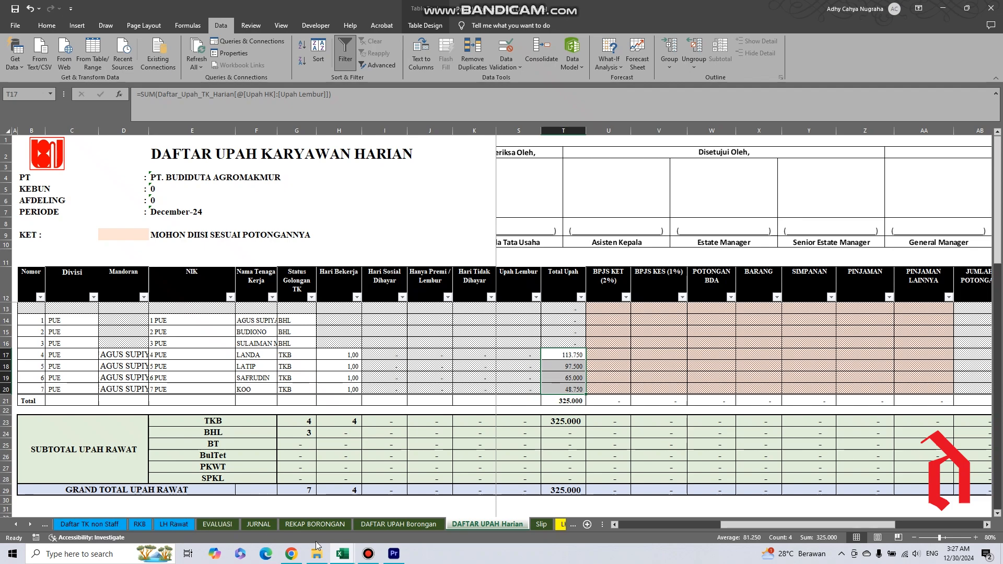
pyautogui.click(541, 527)
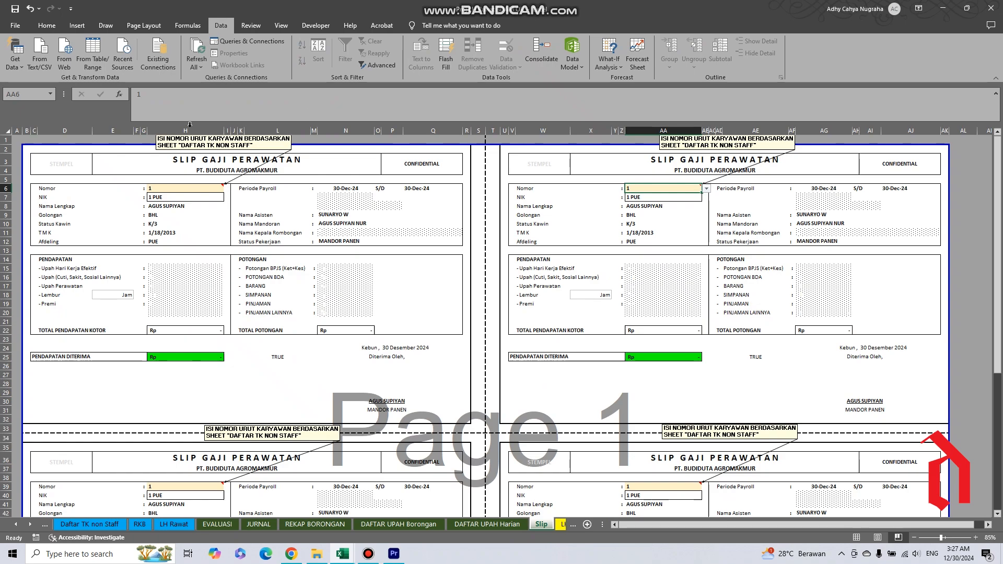
pyautogui.click(706, 189)
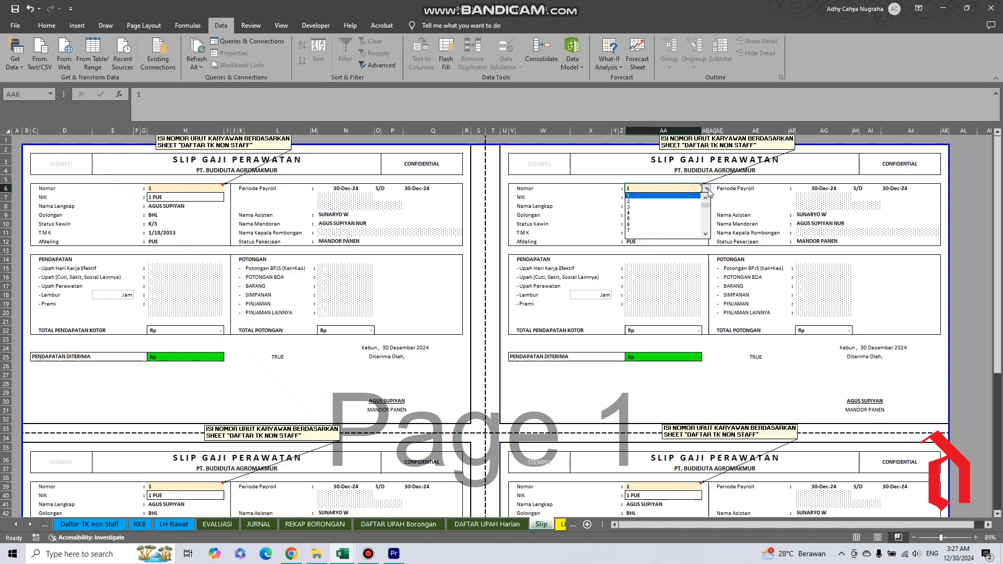
pyautogui.click(666, 227)
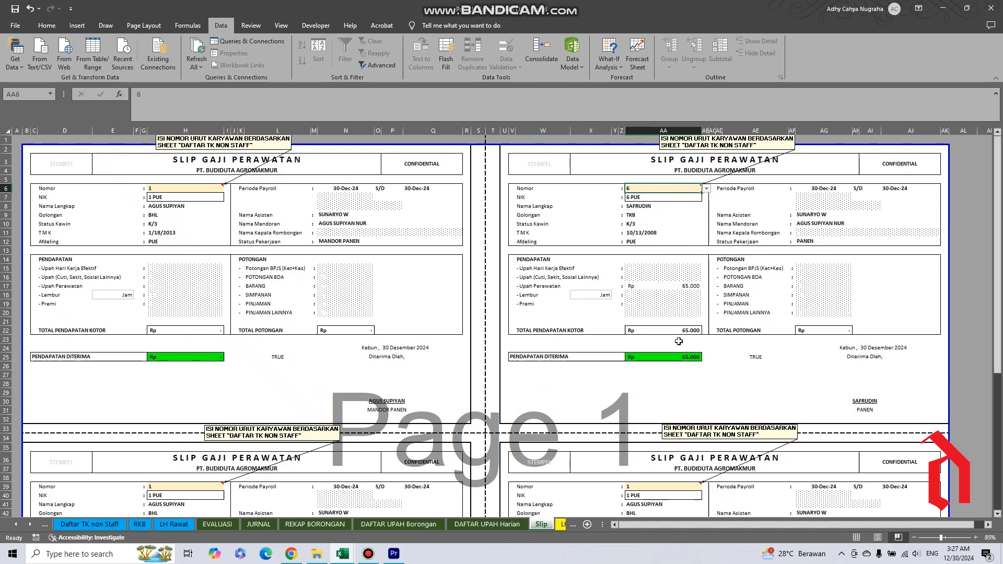
pyautogui.click(635, 208)
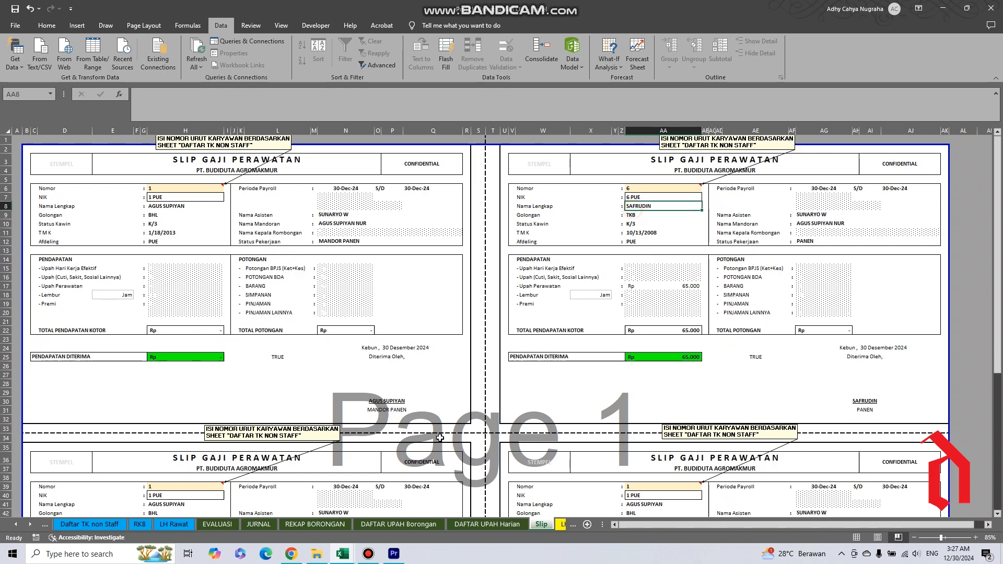
# Compare the pay slip for number 6 with the name and Total Upah in that worker's DAFTAR UPAH Harian row, ending on Slip.
pyautogui.click(494, 524)
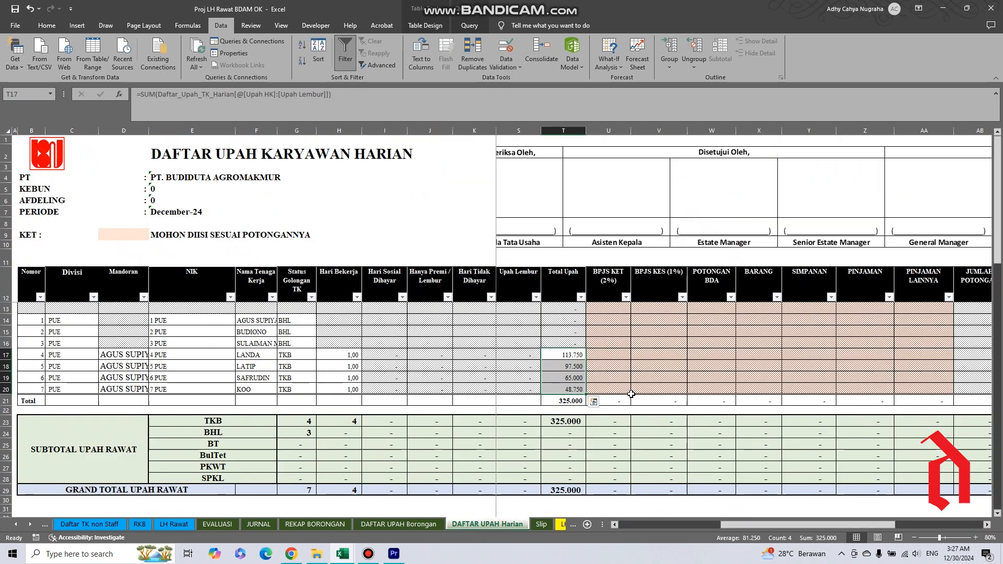
pyautogui.click(256, 381)
pyautogui.click(566, 381)
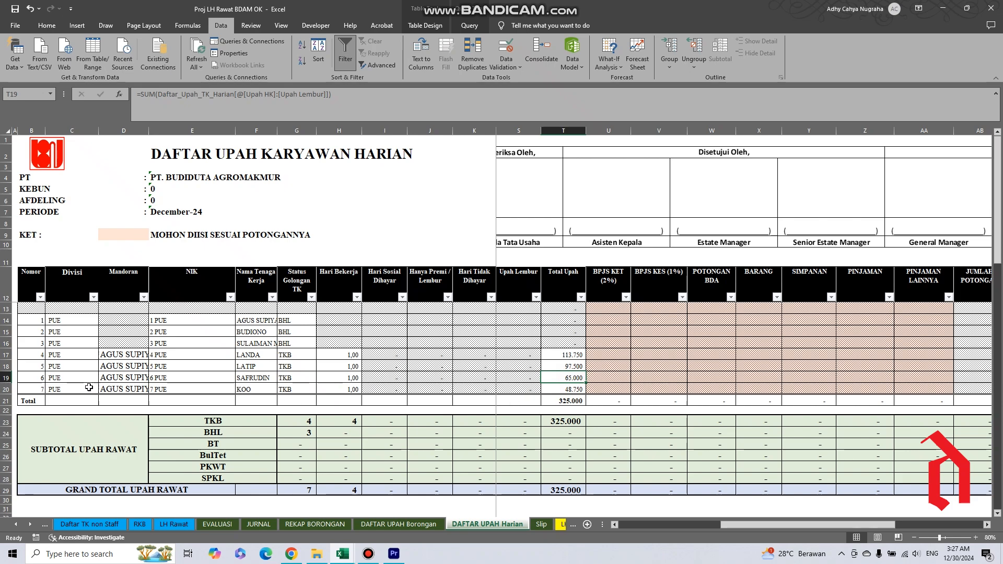
pyautogui.click(22, 375)
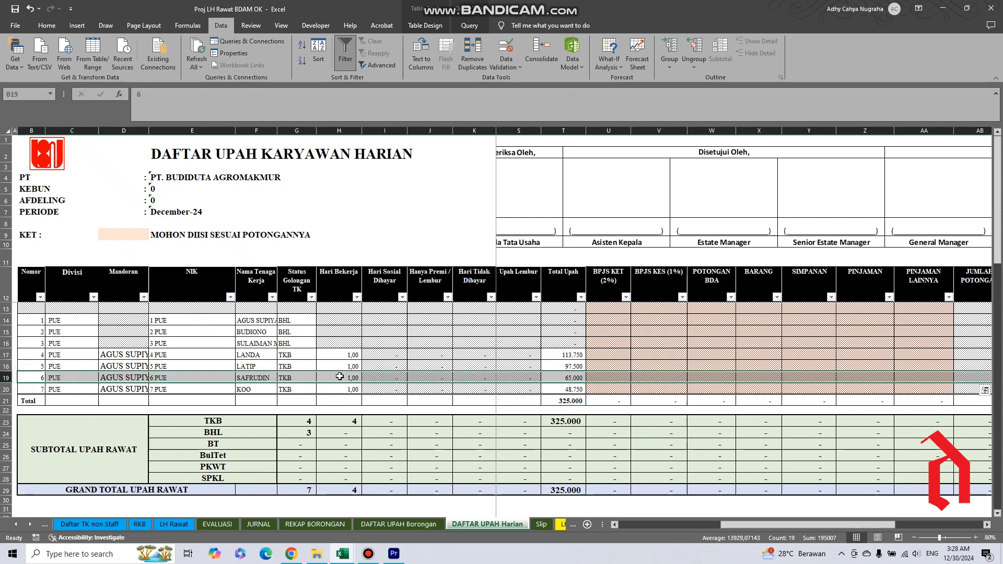
pyautogui.click(566, 378)
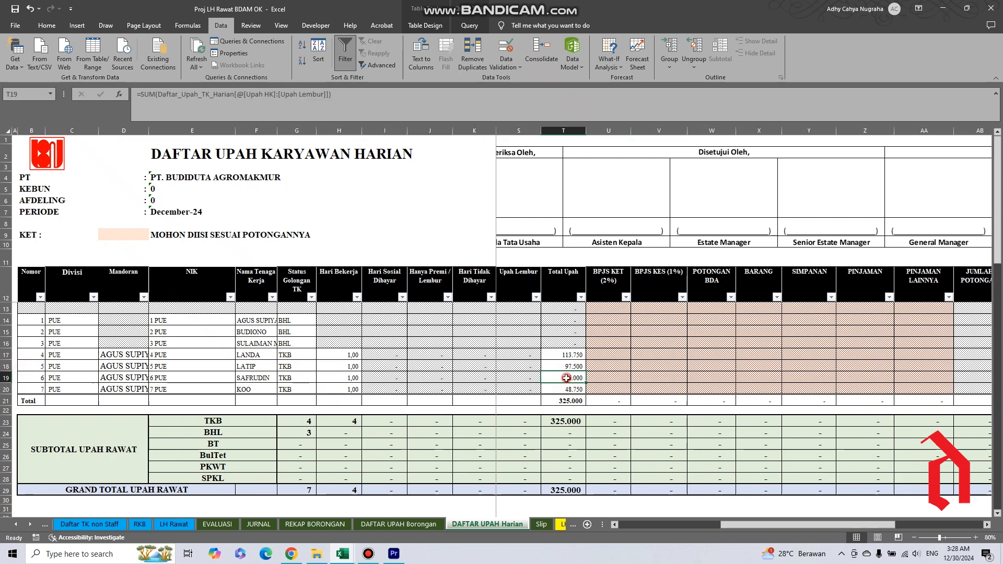
pyautogui.click(542, 525)
# On the LH_Rawat__Calc sheet, examine the four workers' work results and their Upah Kerja Ringan values.
pyautogui.click(555, 526)
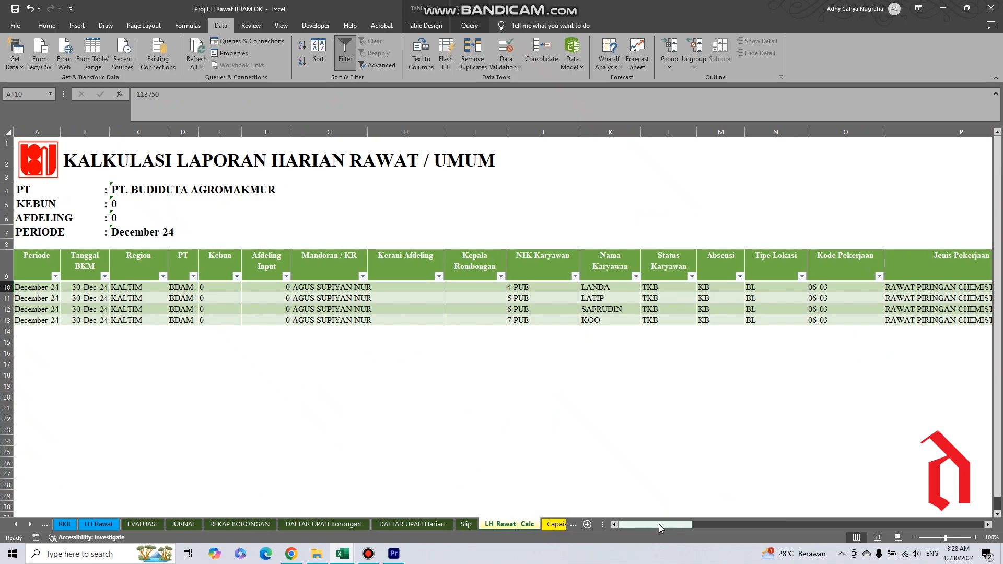
pyautogui.moveTo(659, 525); pyautogui.dragTo(740, 537)
pyautogui.moveTo(511, 291); pyautogui.dragTo(513, 320)
pyautogui.moveTo(733, 524); pyautogui.dragTo(795, 543)
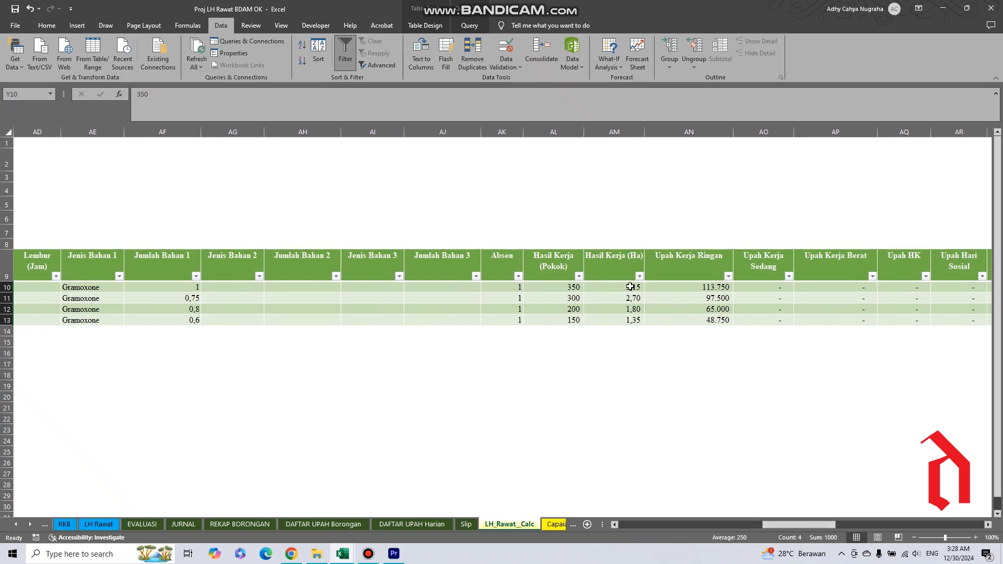
pyautogui.moveTo(685, 291); pyautogui.dragTo(697, 321)
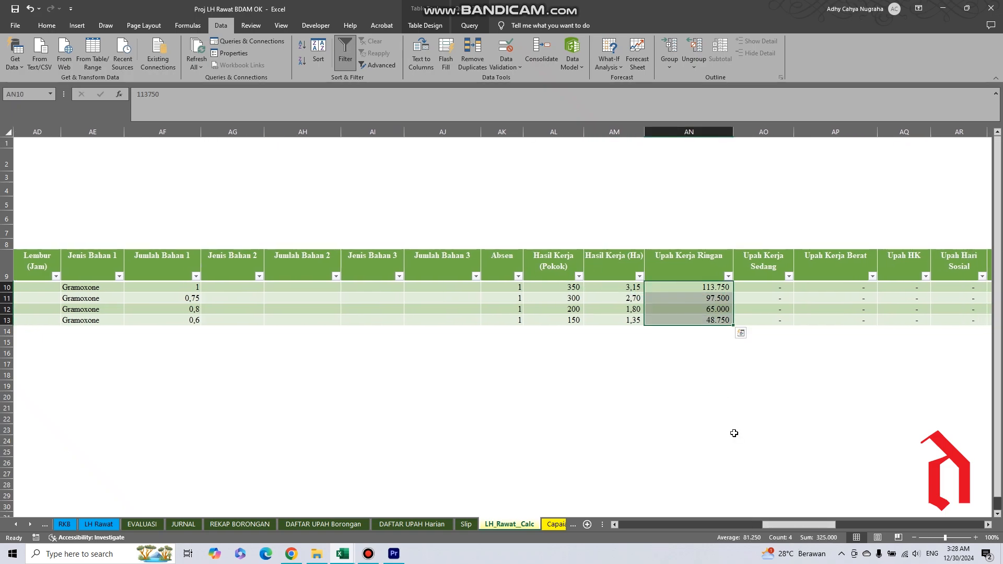
# Examine the Biaya Bahan 1 and Total Biaya Bahan values of the four workers in the LH_Rawat__Calc table.
pyautogui.moveTo(768, 524); pyautogui.dragTo(816, 543)
pyautogui.moveTo(669, 283); pyautogui.dragTo(677, 321)
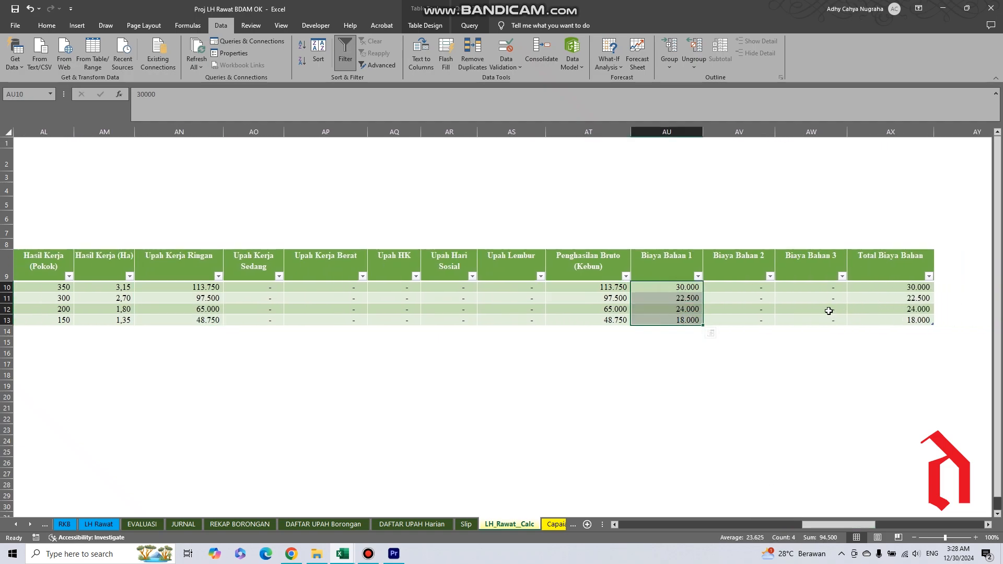
pyautogui.moveTo(900, 287); pyautogui.dragTo(903, 320)
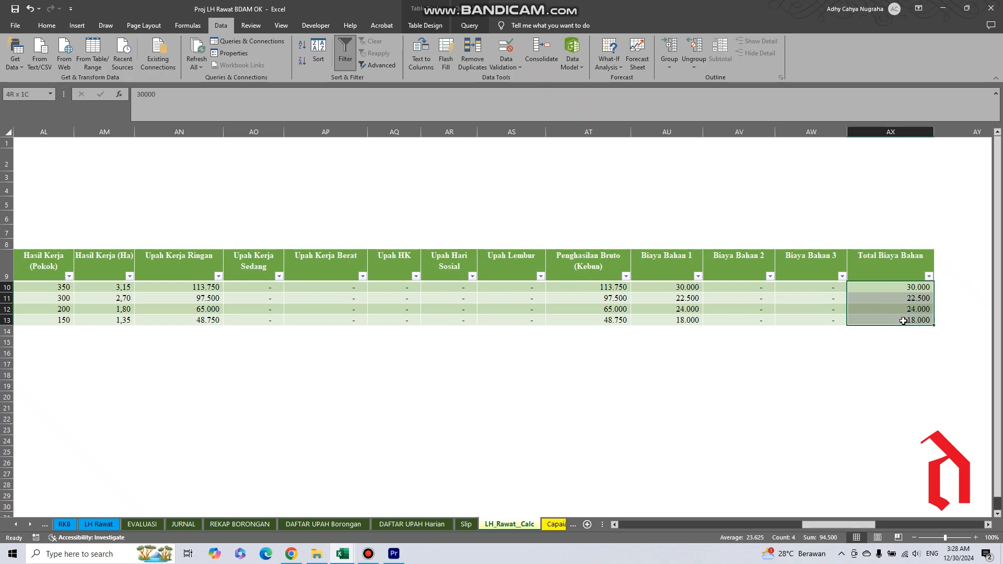
# View the plan achievement table on the Capaian RKB sheet and open the Cek Realisasi sheet.
pyautogui.click(552, 528)
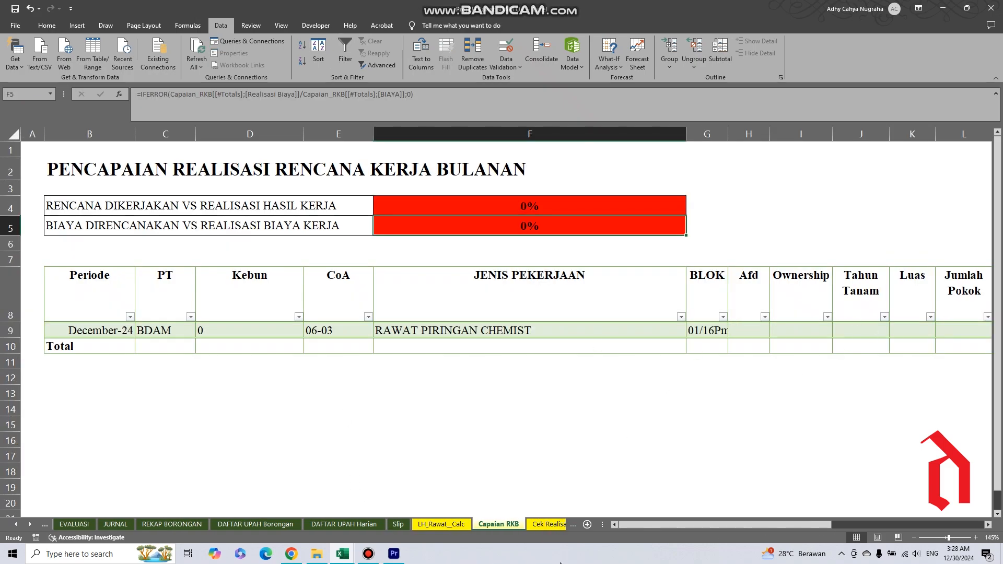
pyautogui.moveTo(657, 526); pyautogui.dragTo(645, 558)
pyautogui.click(534, 525)
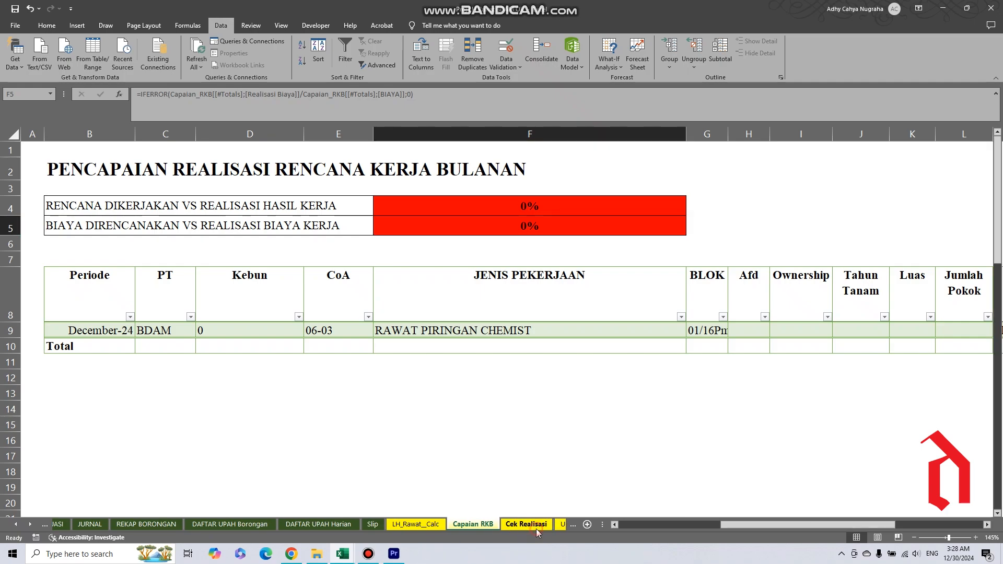
# On the Cek Realisasi sheet, inspect the Sisa Fisik Pekerjaan value of the RAWAT PIRINGAN CHEMIST row.
pyautogui.moveTo(738, 517); pyautogui.dragTo(800, 528)
pyautogui.click(835, 404)
pyautogui.click(867, 408)
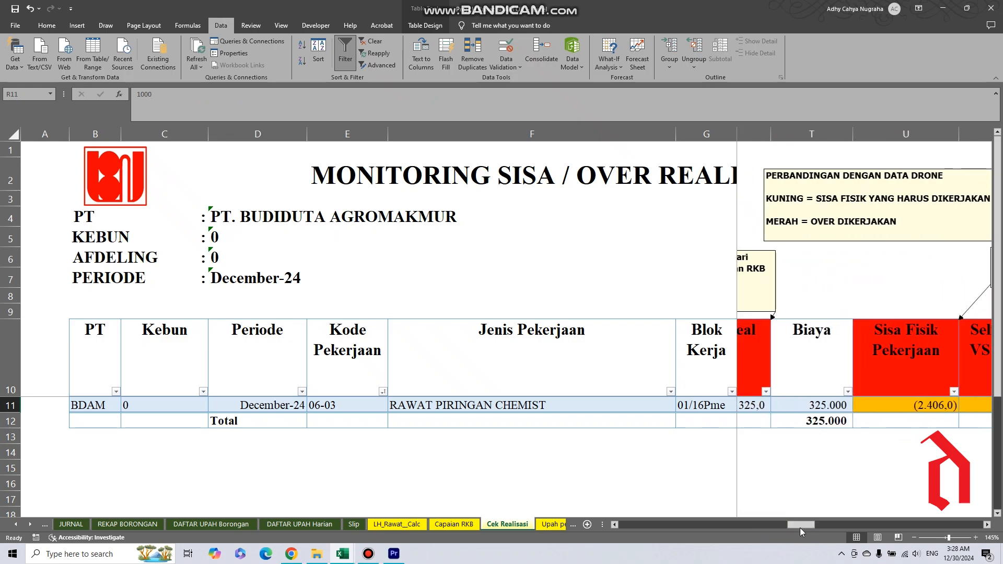
pyautogui.moveTo(873, 406); pyautogui.dragTo(876, 386)
pyautogui.click(878, 400)
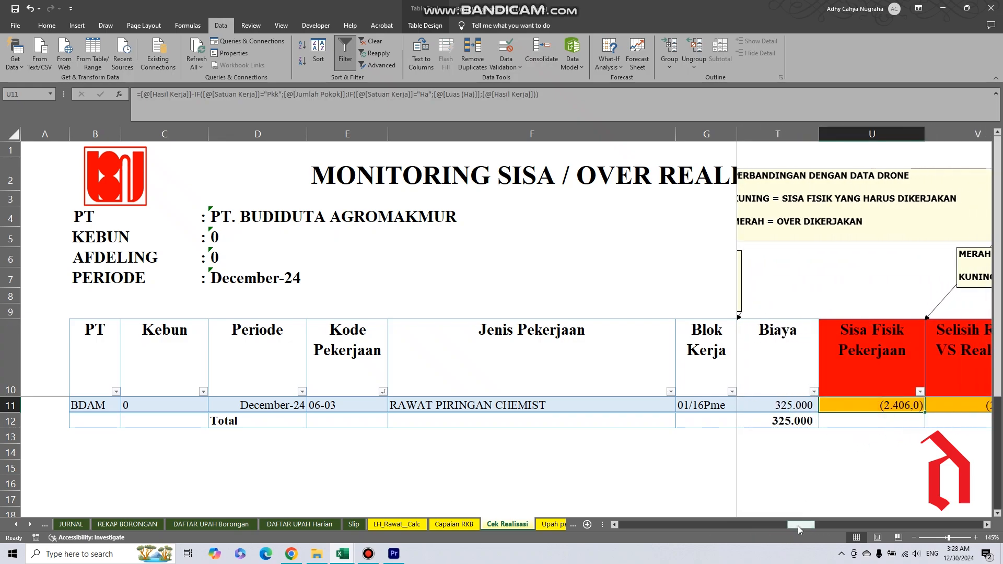
# Inspect the Selisih RKB VS Realisasi and Varian RKB VS Realisasi values and return to the table's first columns.
pyautogui.moveTo(798, 525); pyautogui.dragTo(832, 563)
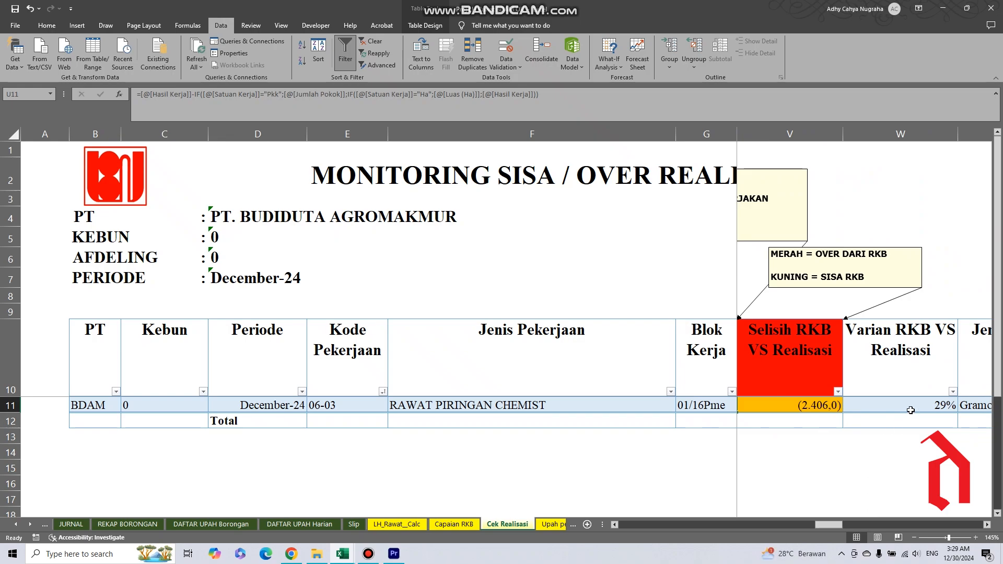
pyautogui.click(911, 406)
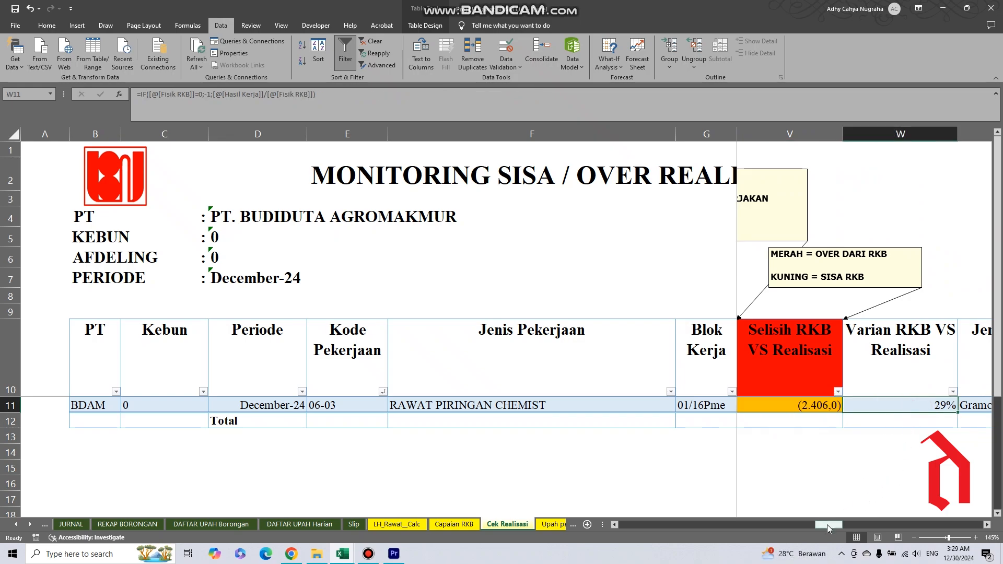
pyautogui.moveTo(827, 525); pyautogui.dragTo(839, 532)
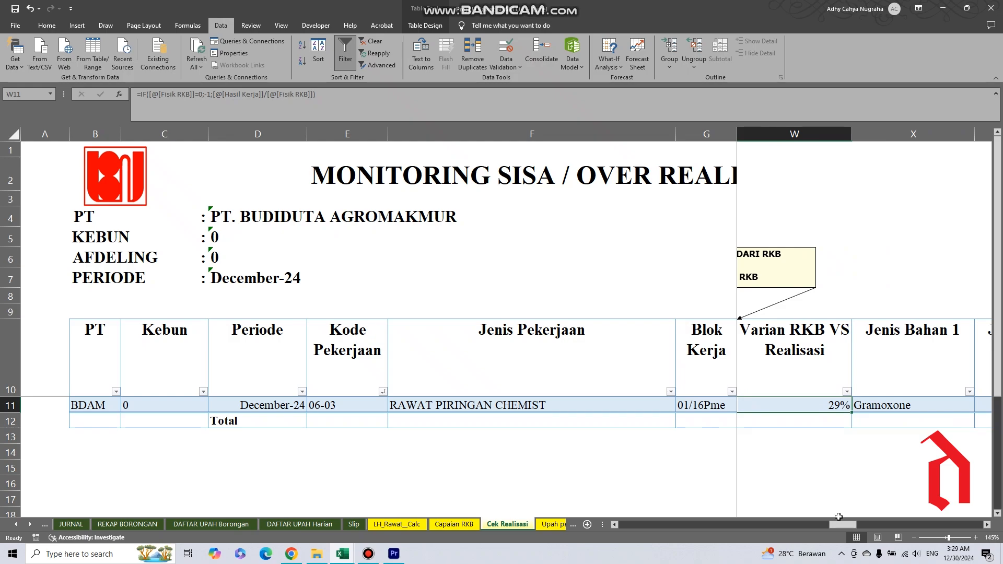
pyautogui.moveTo(840, 527); pyautogui.dragTo(565, 528)
# Check the four TKB workers' 30-Dec-24 wages on Upah per Tanggal and their attendance codes on Presensi.
pyautogui.click(551, 525)
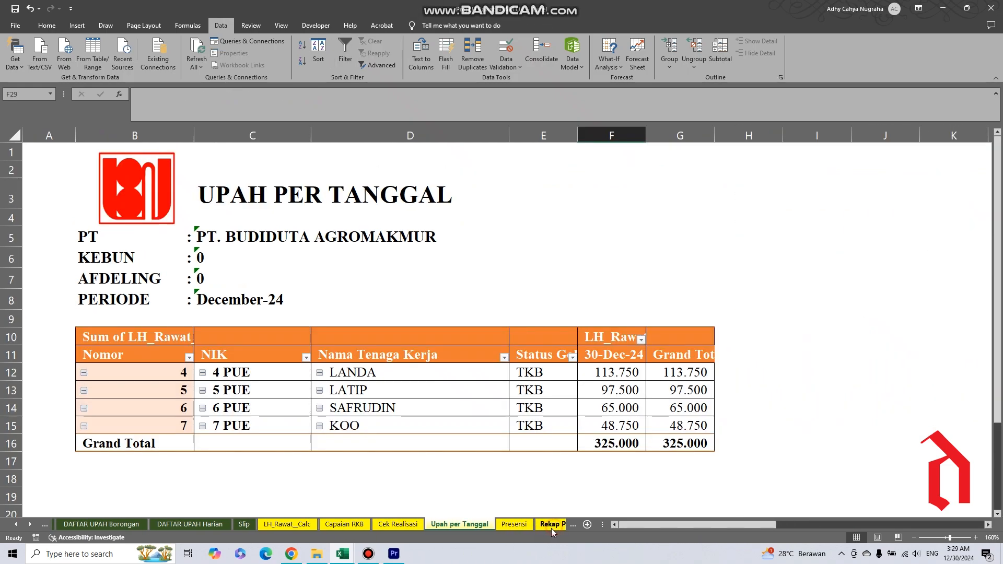
pyautogui.moveTo(614, 372); pyautogui.dragTo(614, 425)
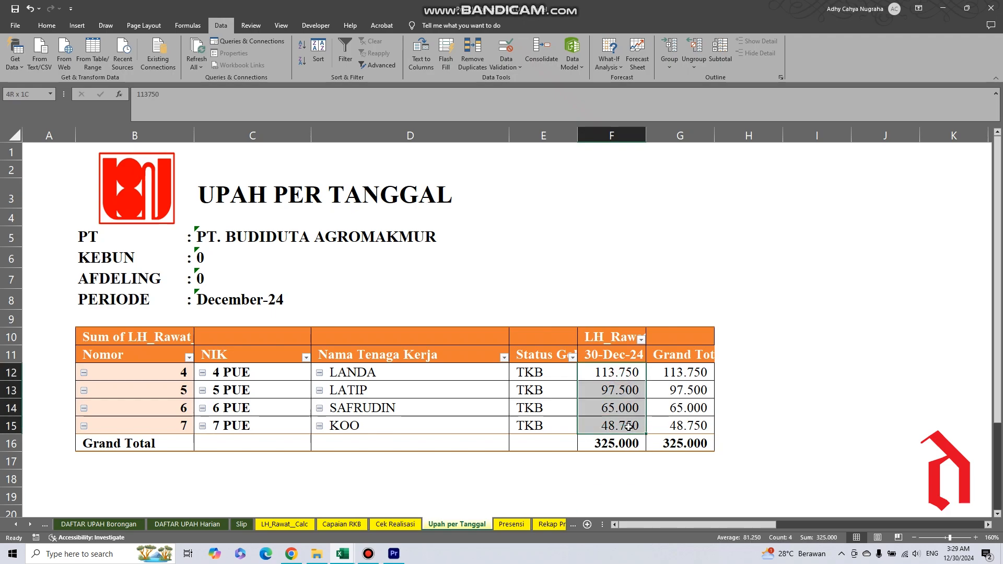
pyautogui.click(511, 524)
pyautogui.moveTo(678, 385); pyautogui.dragTo(678, 434)
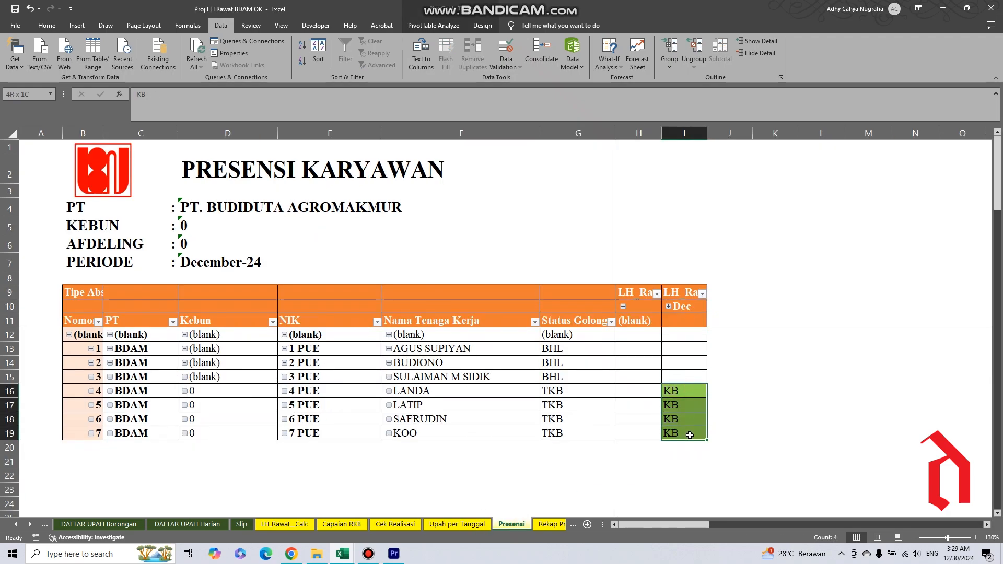
pyautogui.click(670, 307)
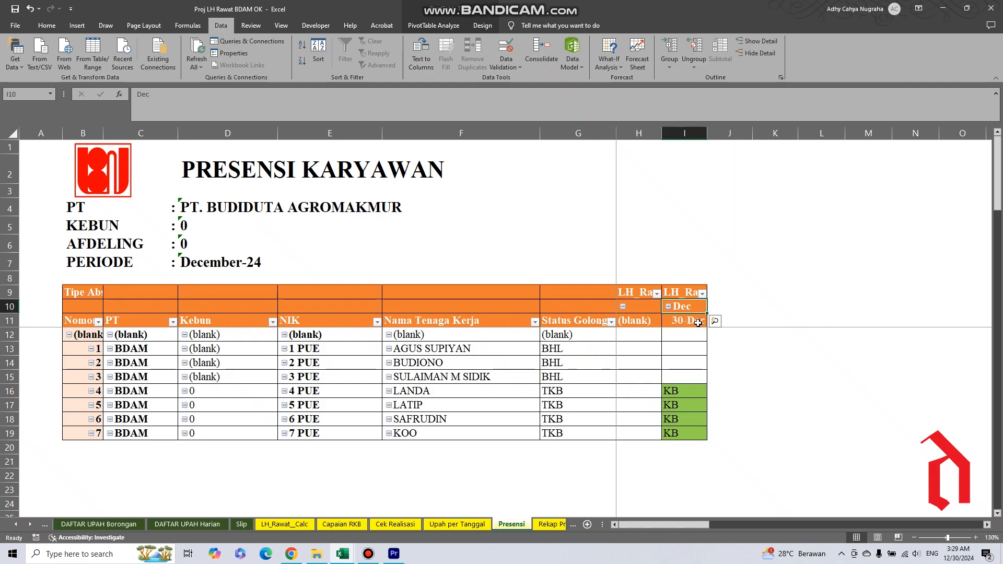
pyautogui.moveTo(678, 391); pyautogui.dragTo(677, 435)
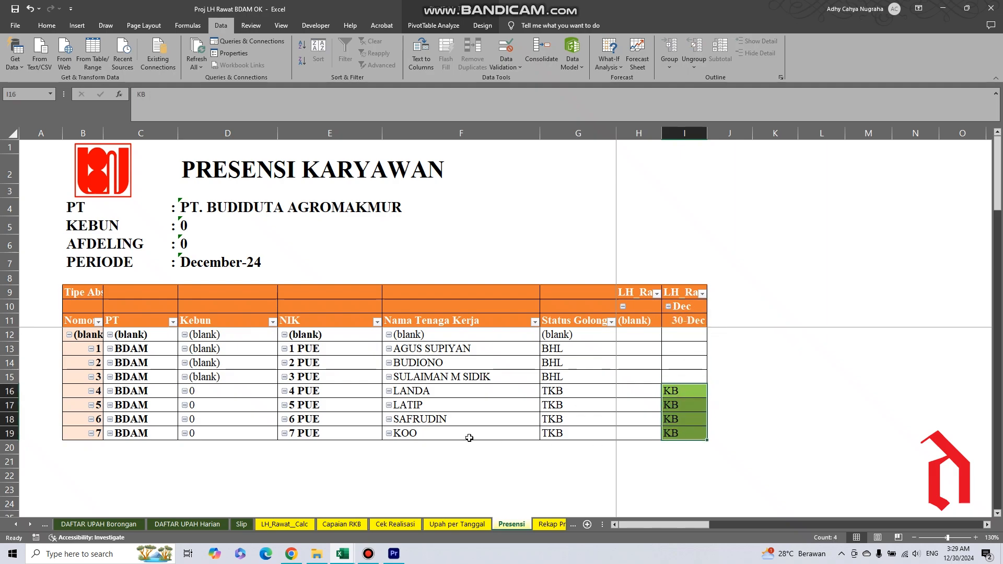
# Review the Hari Bekerja values and Grand Total on Rekap Presensi and the Checking column of all controls on CHECK.
pyautogui.click(549, 524)
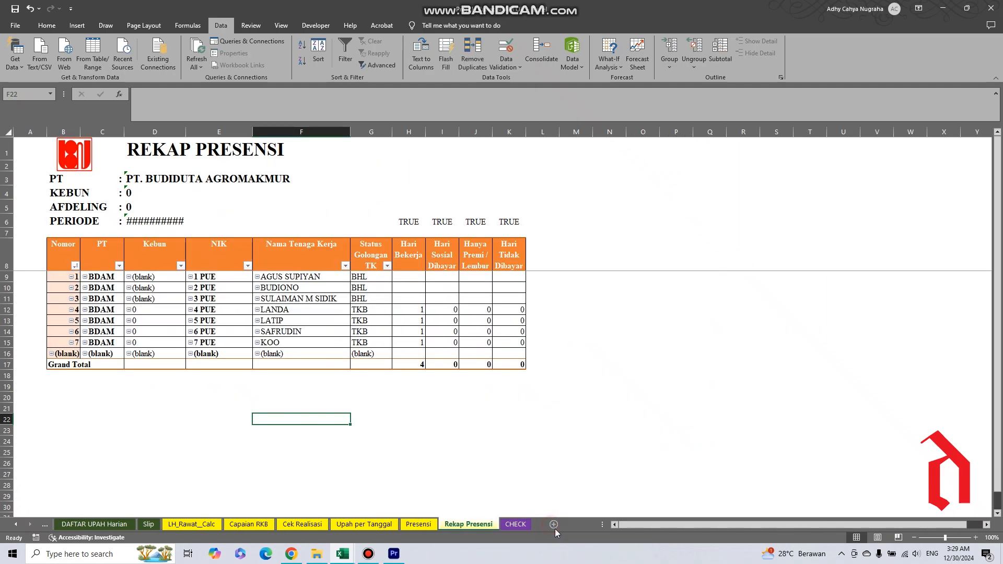
pyautogui.moveTo(413, 311); pyautogui.dragTo(414, 358)
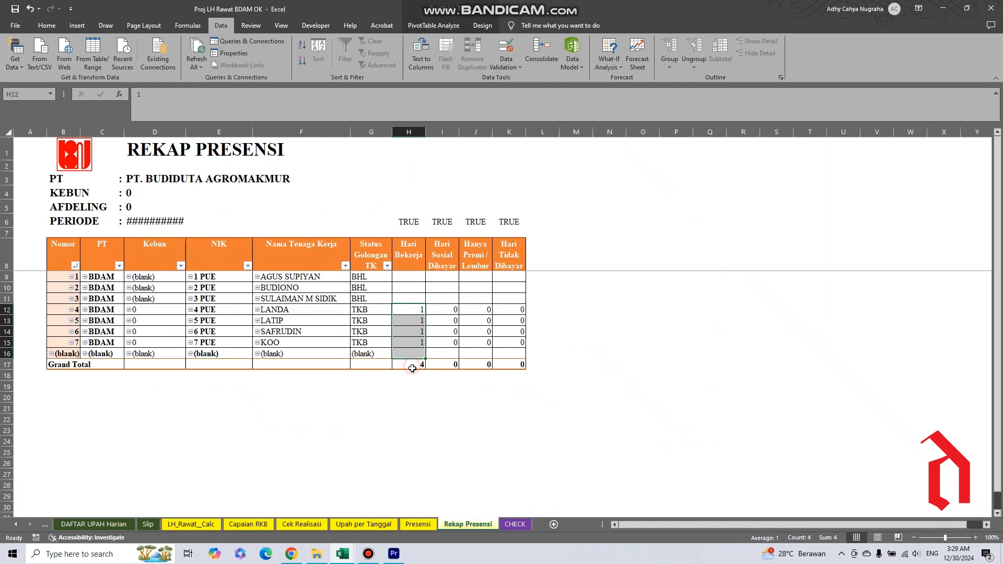
pyautogui.click(414, 365)
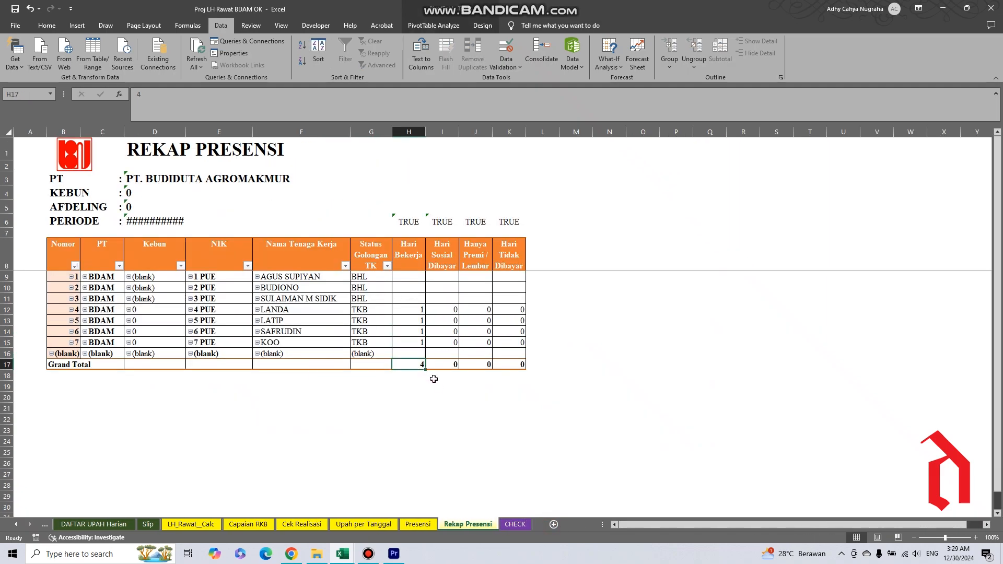
pyautogui.click(515, 525)
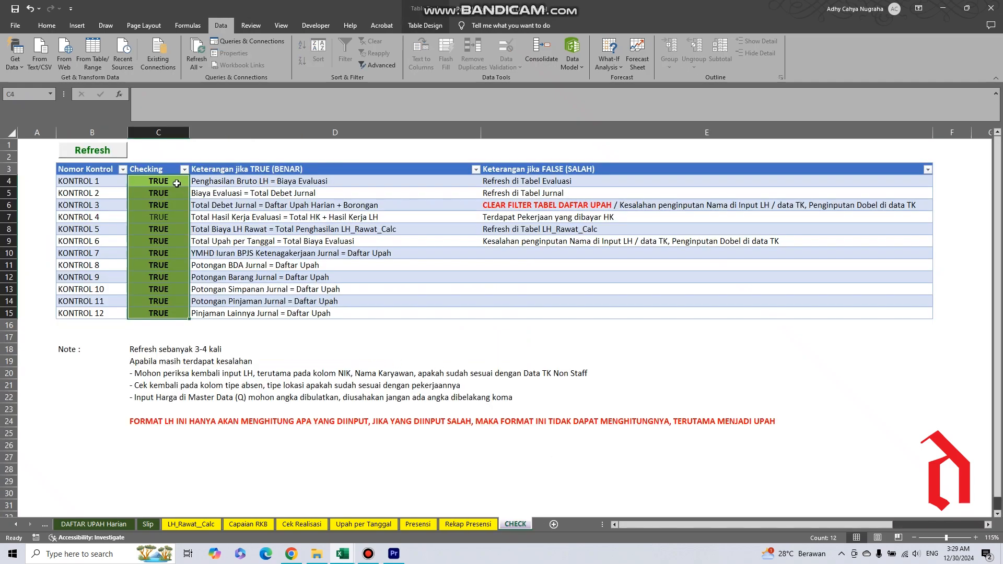
pyautogui.moveTo(177, 183); pyautogui.dragTo(166, 312)
# Go back through the report sheets from Rekap Presensi to LH_Rawat__Calc and open the EVALUASI sheet.
pyautogui.click(485, 528)
pyautogui.click(418, 527)
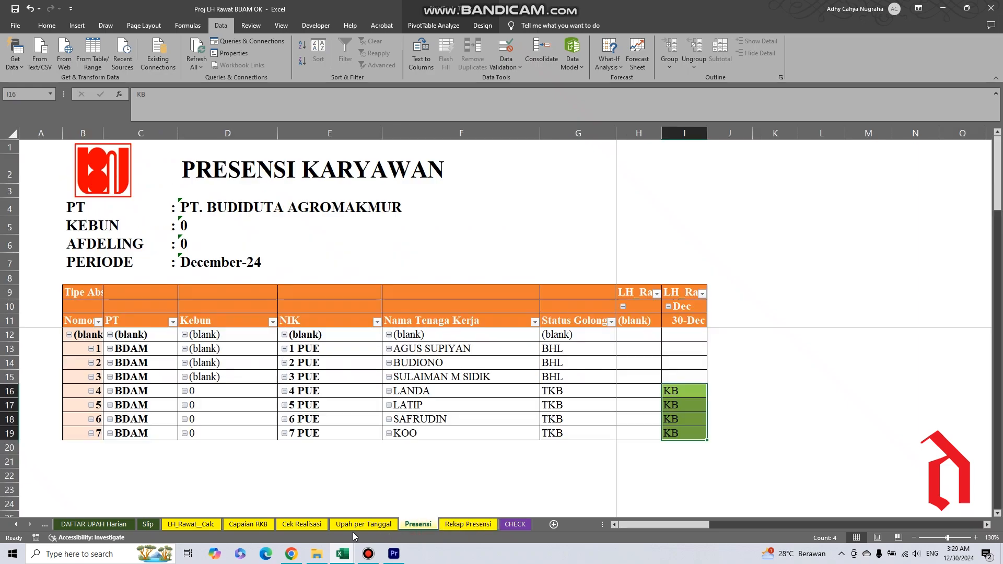
pyautogui.click(351, 527)
pyautogui.click(306, 527)
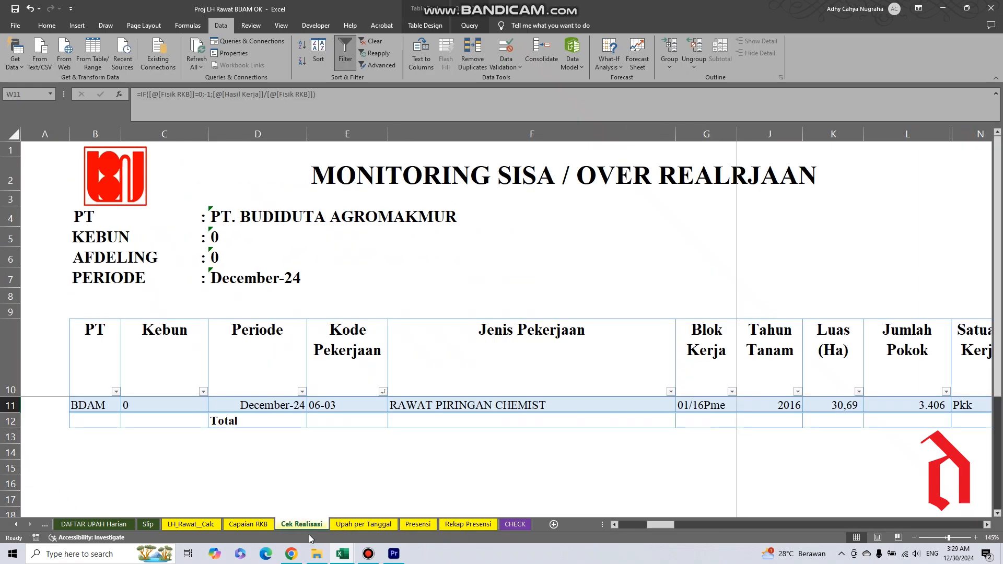
pyautogui.click(247, 528)
pyautogui.click(191, 525)
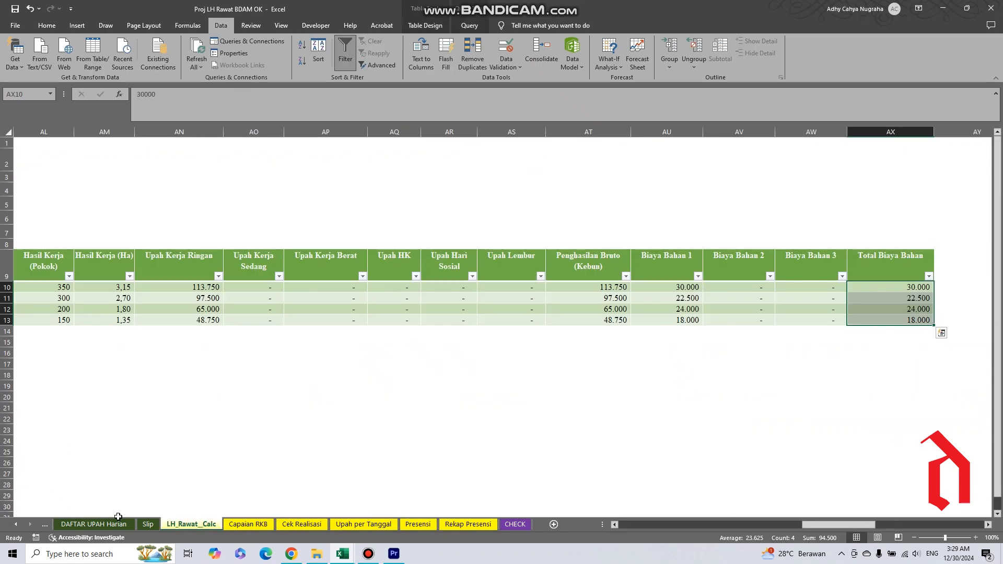
pyautogui.click(16, 524)
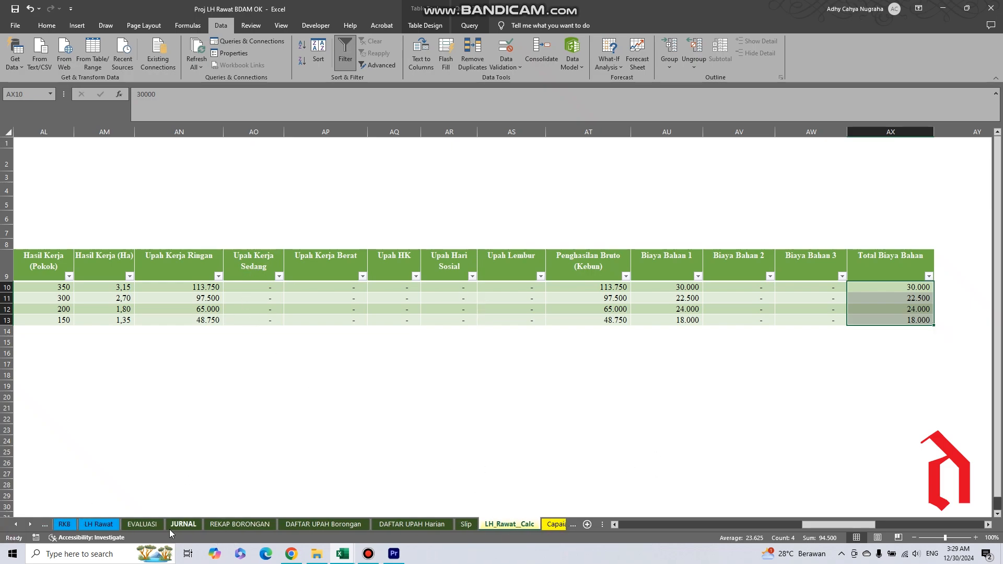
pyautogui.click(144, 525)
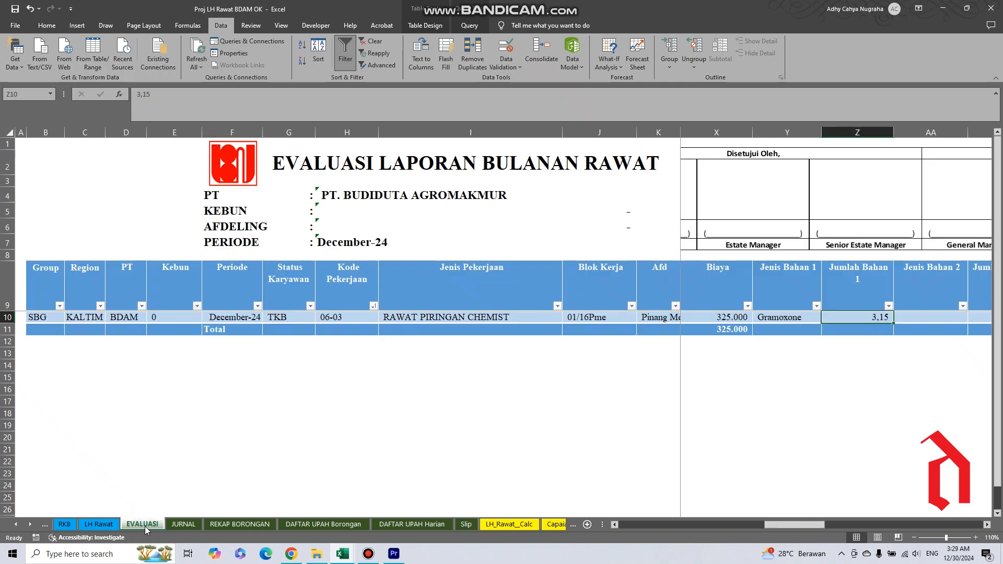
# Bring the LH_Rawat__Calc table back to its first columns and return to the EVALUASI sheet.
pyautogui.click(510, 525)
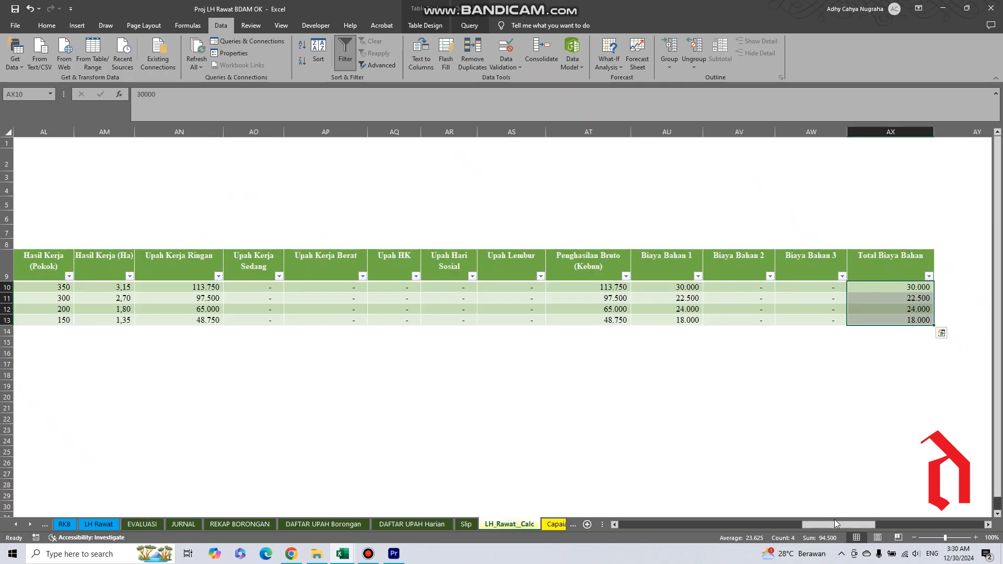
pyautogui.moveTo(835, 523); pyautogui.dragTo(638, 534)
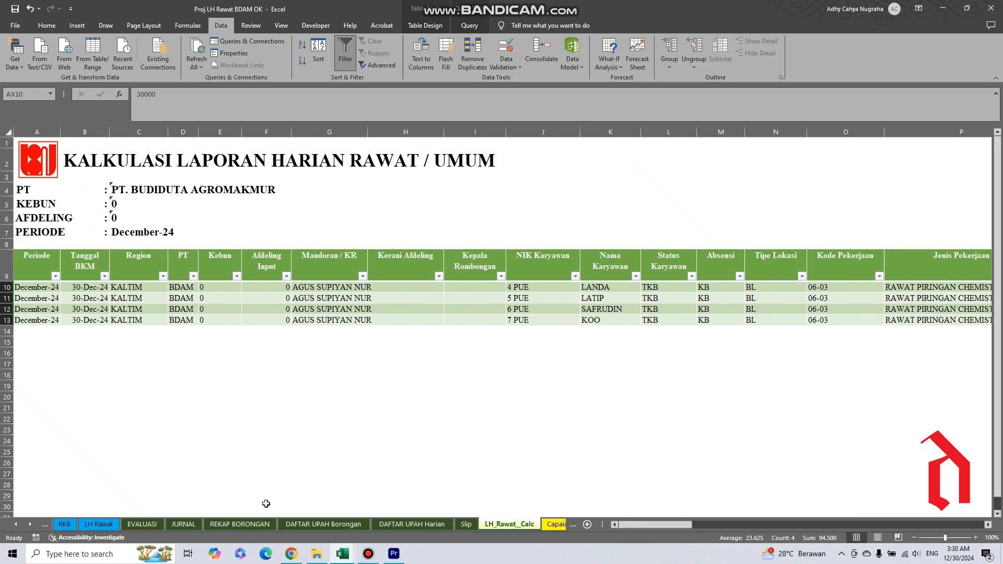
pyautogui.click(139, 525)
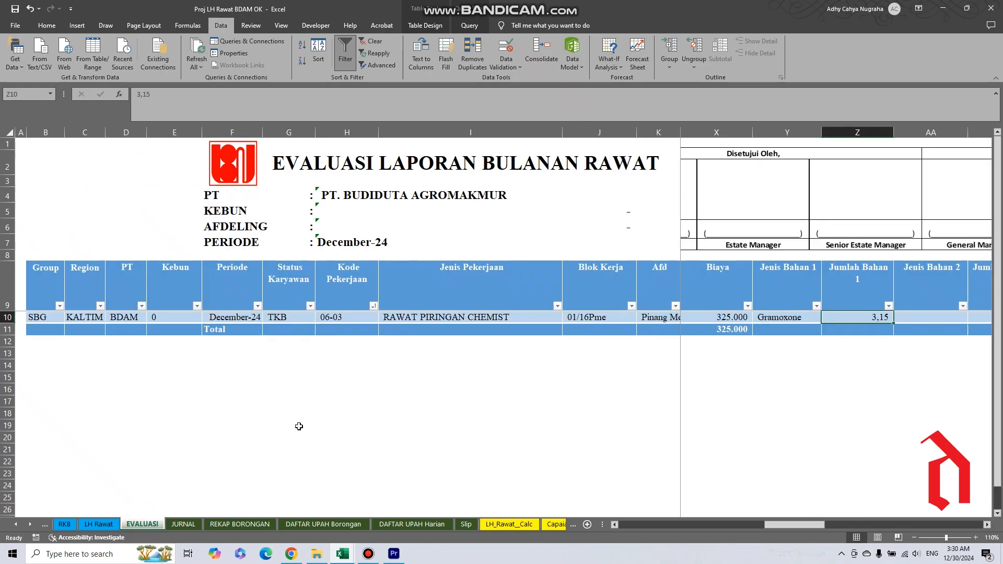
# Select the whole data body of the EVALUASI table, from Group through its last column, without the header and Total rows.
pyautogui.click(29, 318)
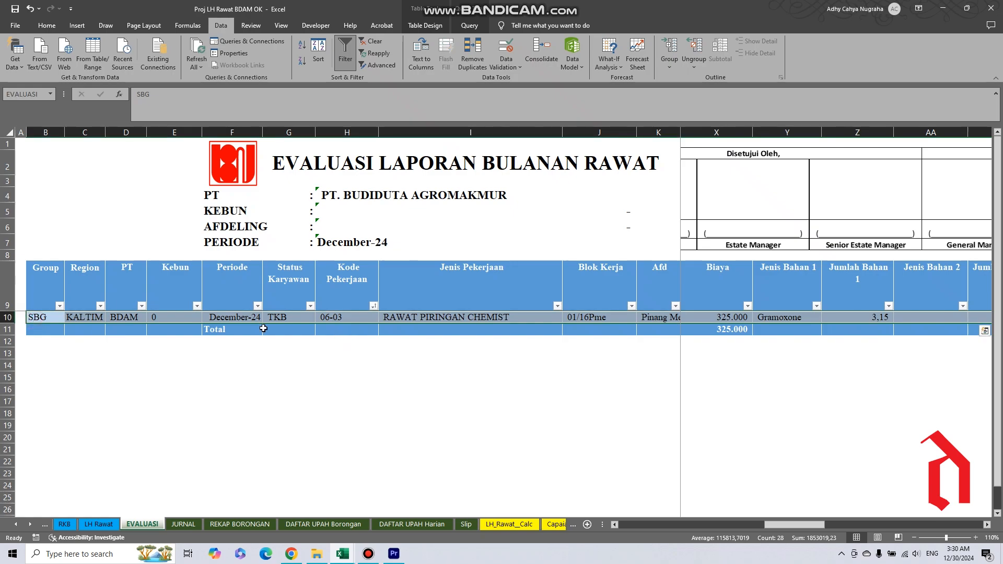
pyautogui.click(28, 263)
pyautogui.click(473, 448)
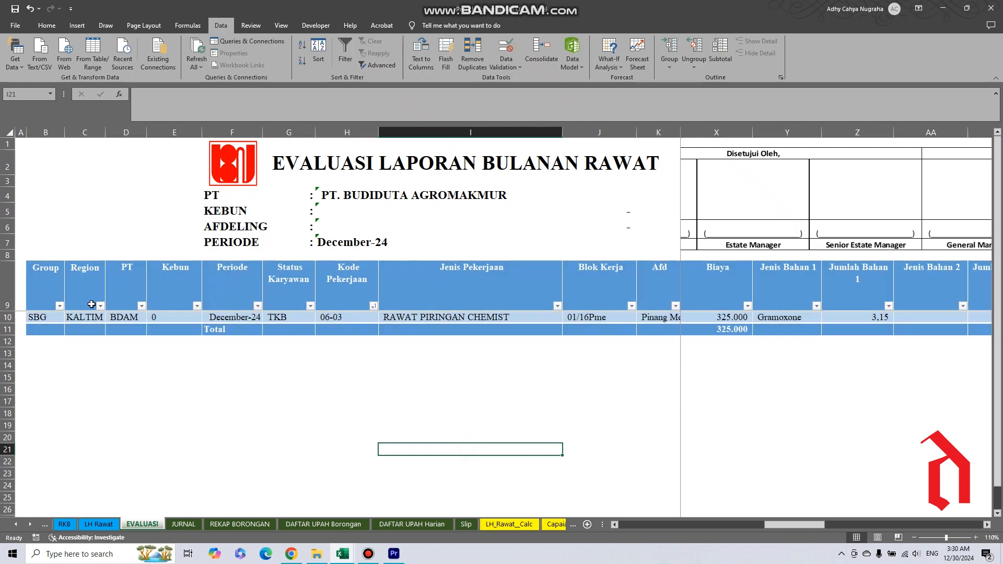
pyautogui.click(29, 317)
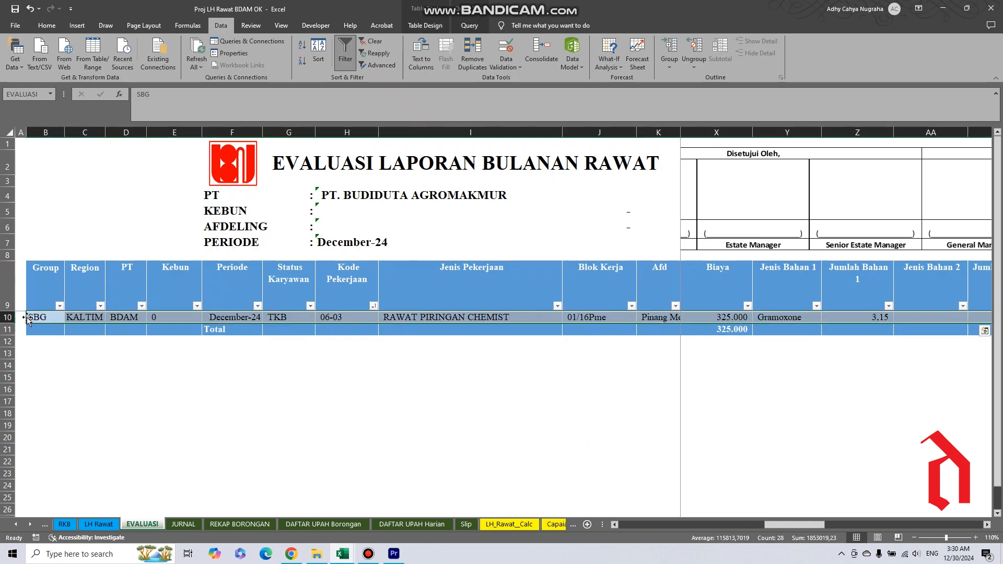
pyautogui.moveTo(108, 412); pyautogui.dragTo(103, 410)
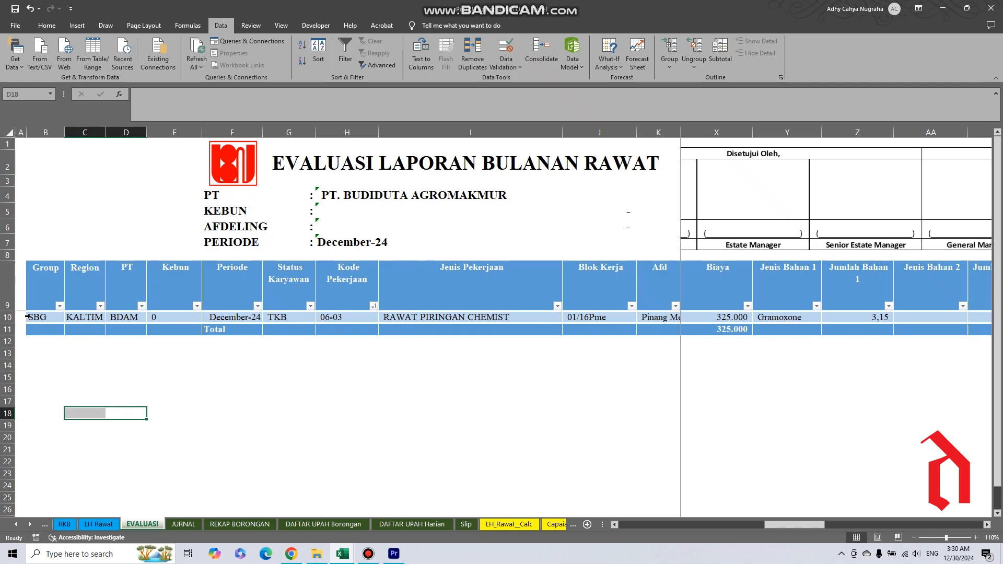
pyautogui.click(28, 317)
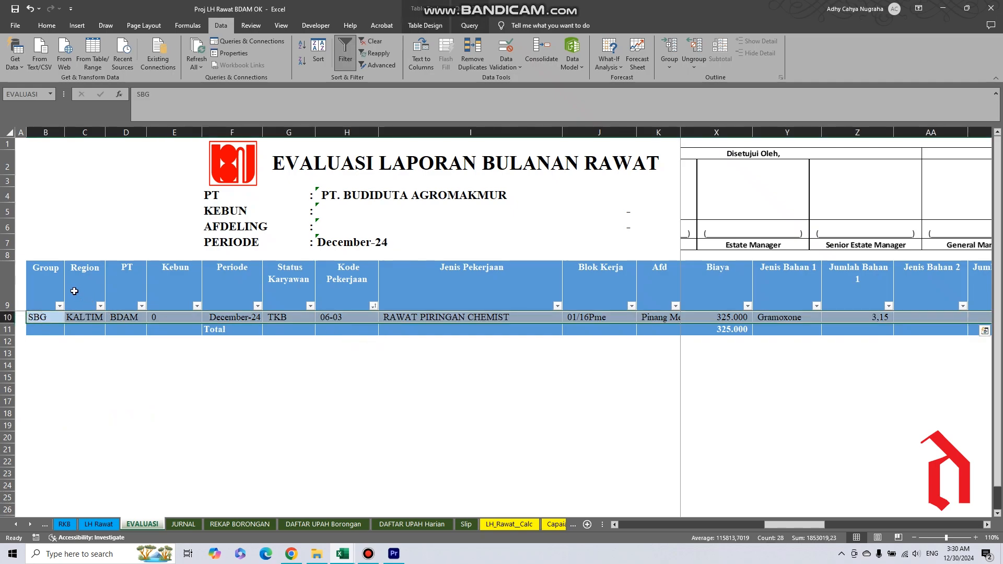
pyautogui.click(27, 264)
pyautogui.click(40, 265)
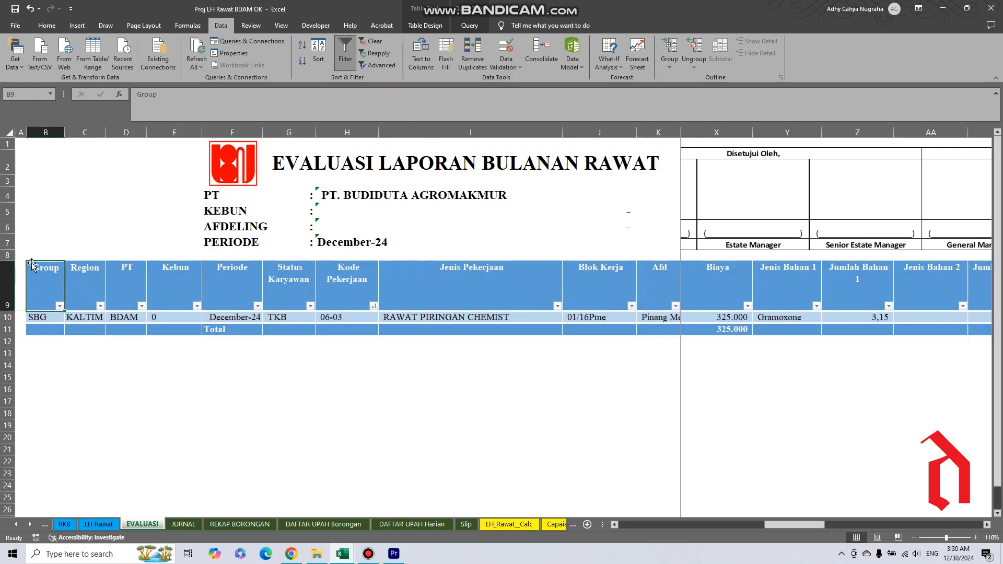
pyautogui.click(32, 264)
pyautogui.click(29, 263)
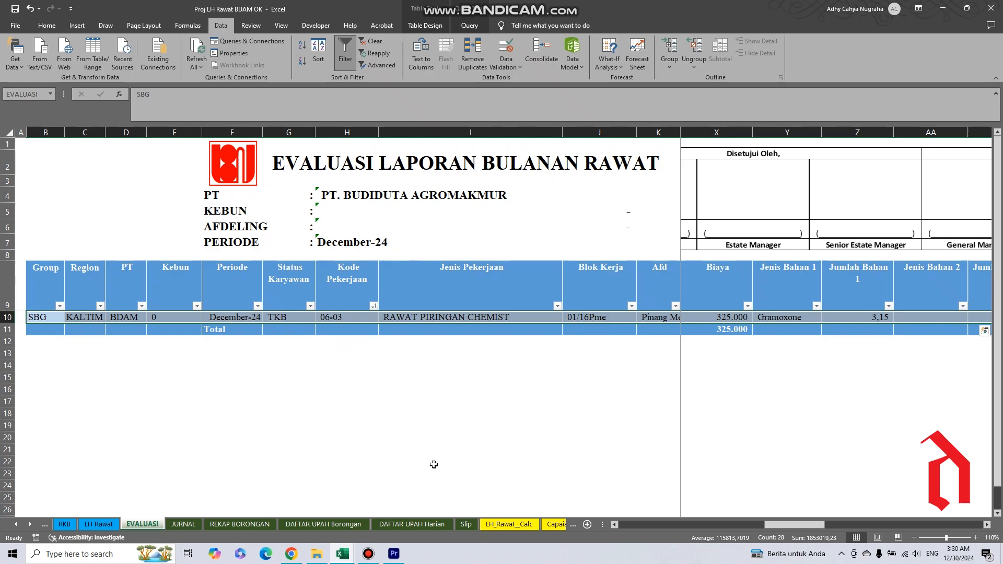
# Select all data rows of the LH_Rawat__Calc table without the header and copy them.
pyautogui.click(500, 524)
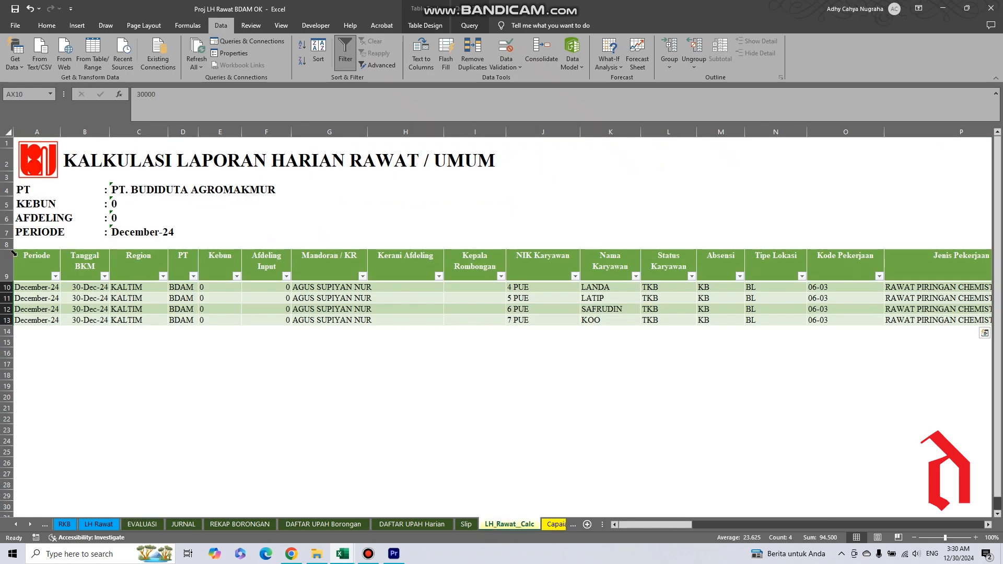
pyautogui.click(16, 252)
pyautogui.click(233, 440)
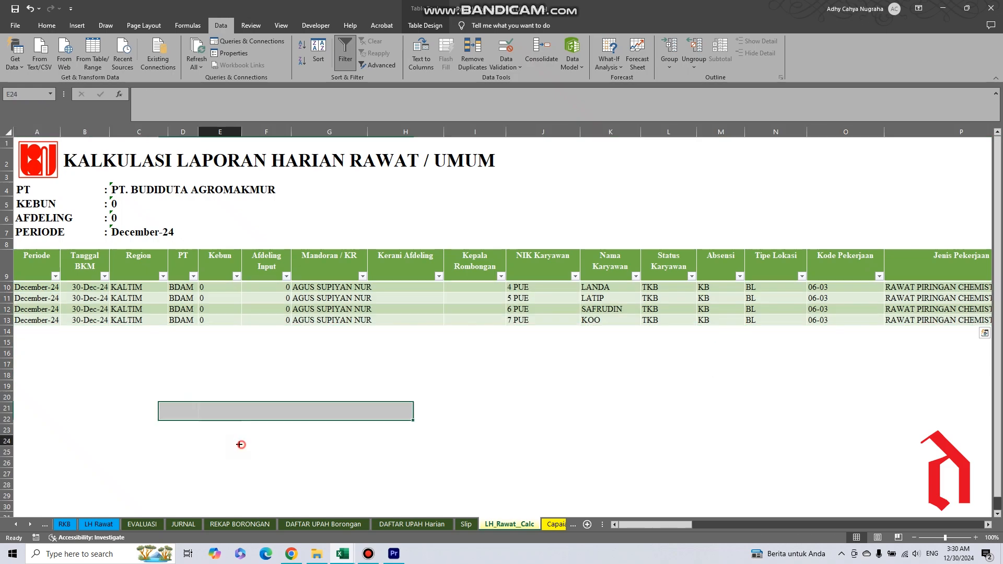
pyautogui.click(16, 249)
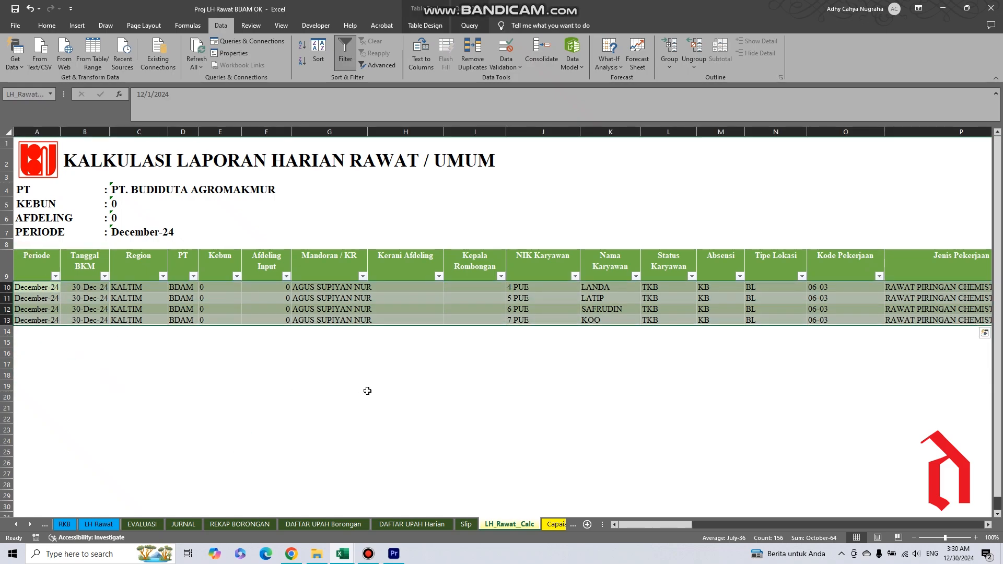
pyautogui.rightClick(355, 311)
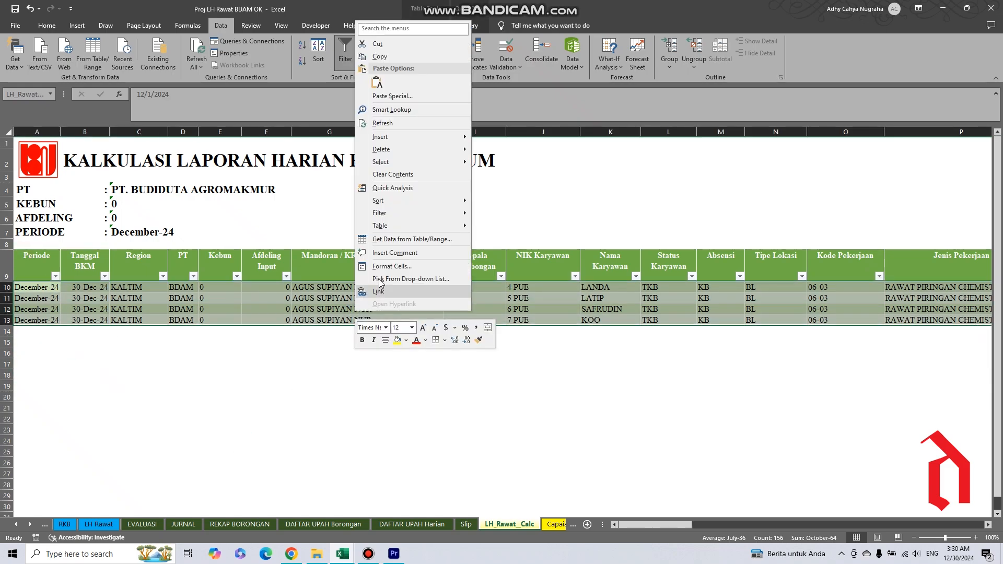
pyautogui.click(377, 60)
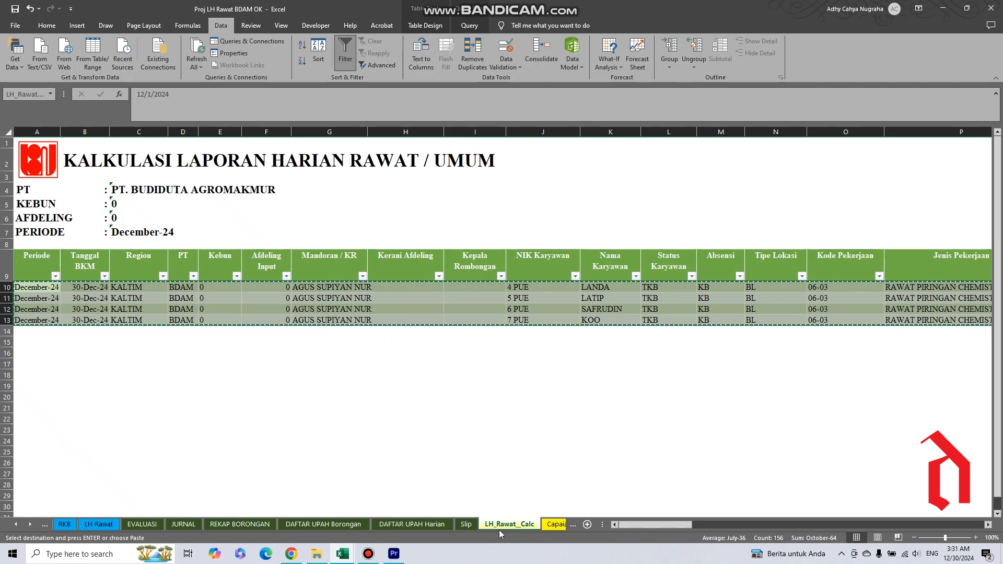
# Go through the Slip and Upah per Tanggal sheets and open the CHECK sheet.
pyautogui.click(465, 526)
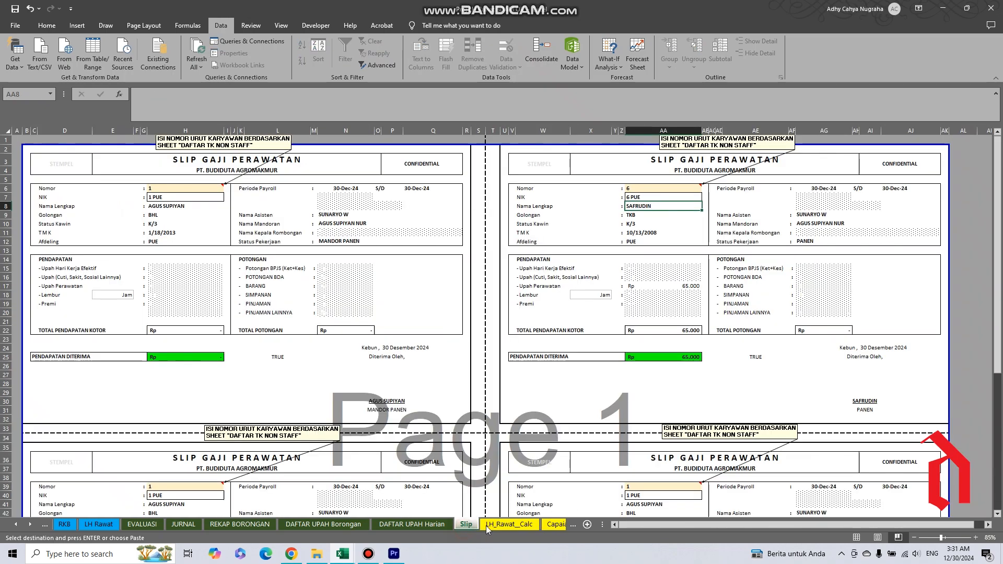
pyautogui.click(556, 525)
pyautogui.click(543, 525)
pyautogui.click(547, 526)
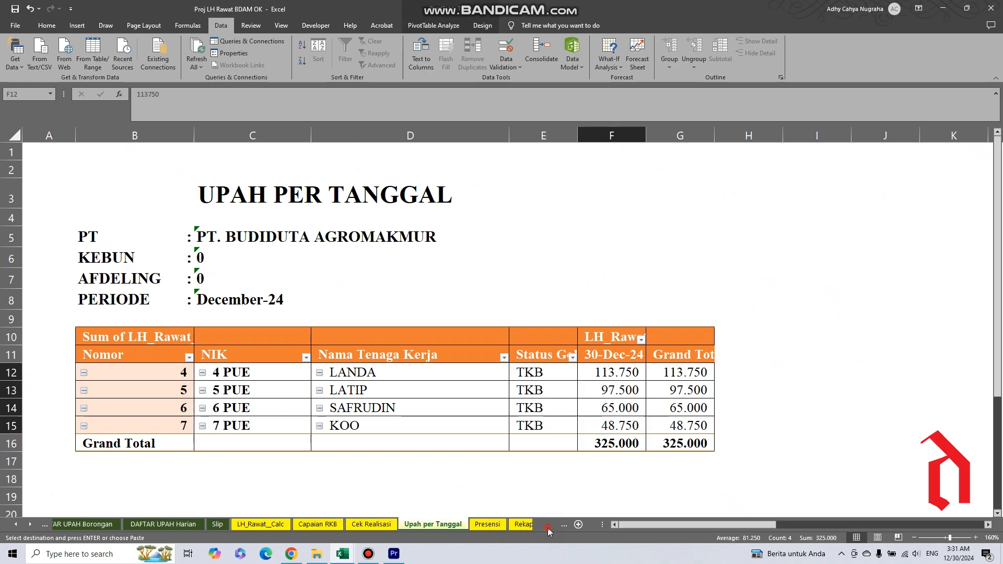
pyautogui.click(548, 529)
pyautogui.click(526, 526)
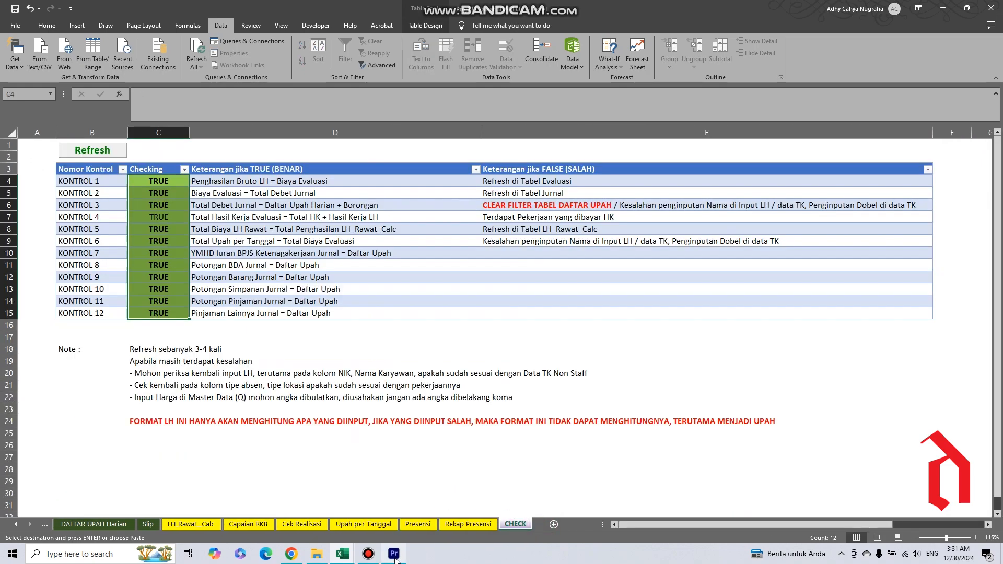